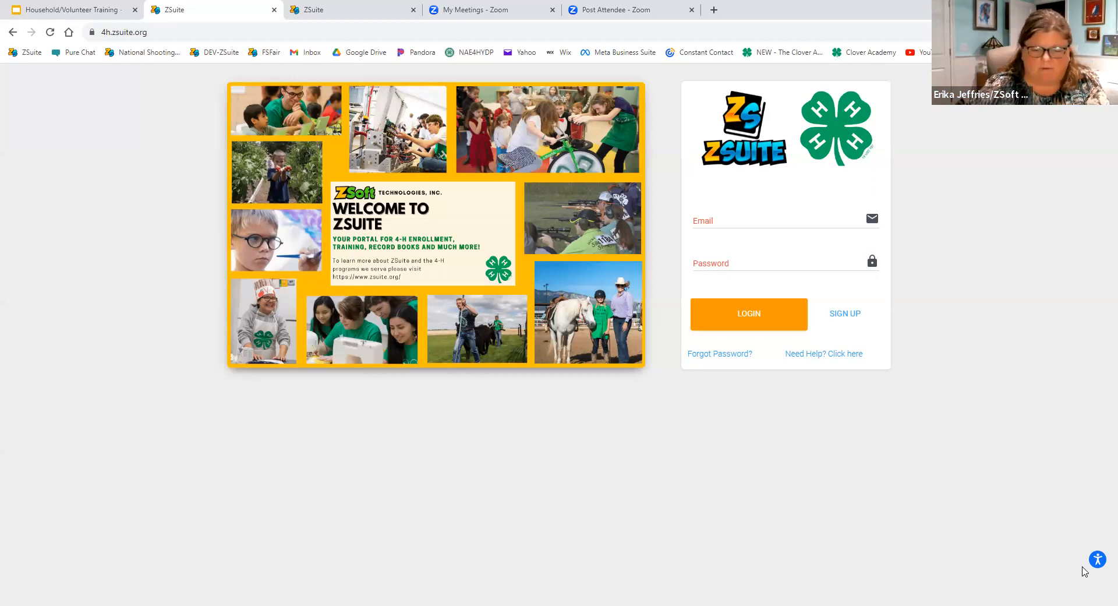
Start a new household registration and set its state to Arkansas.
click(842, 315)
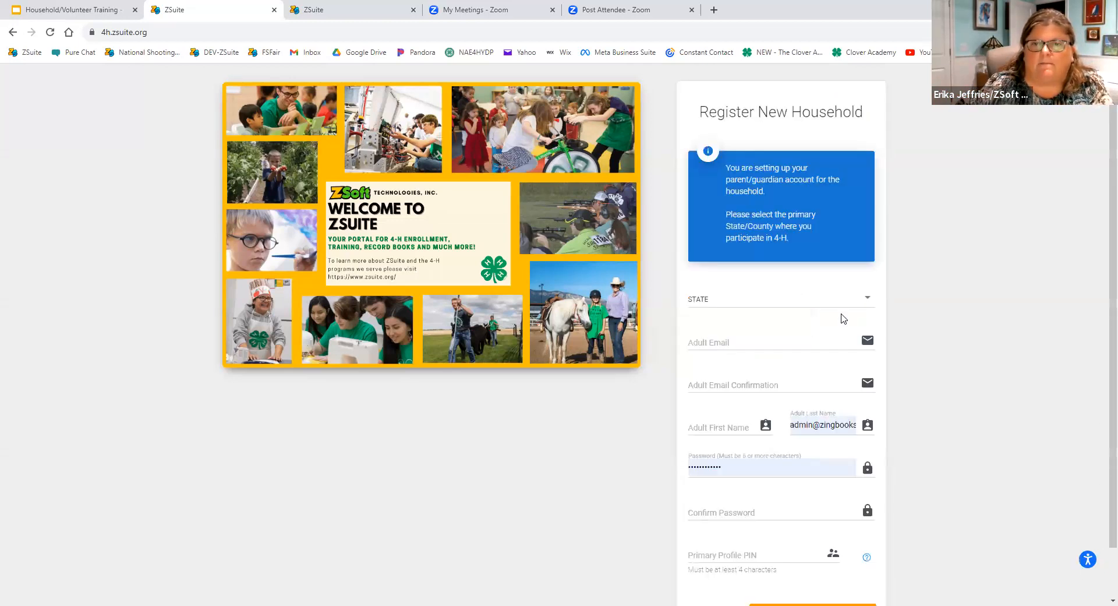
scroll(602, 487, down, 1)
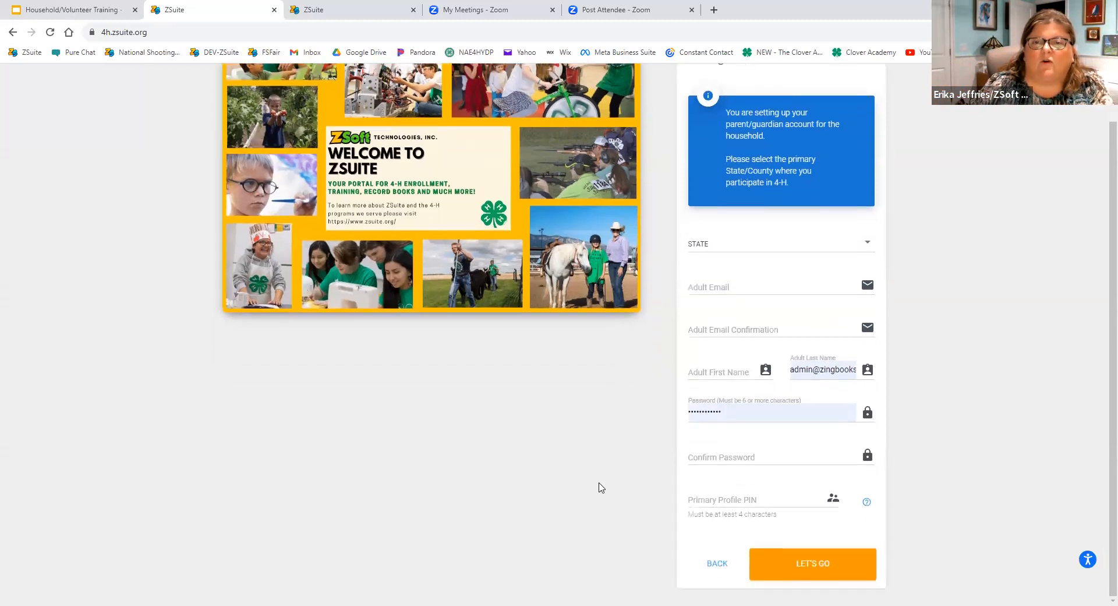
click(707, 245)
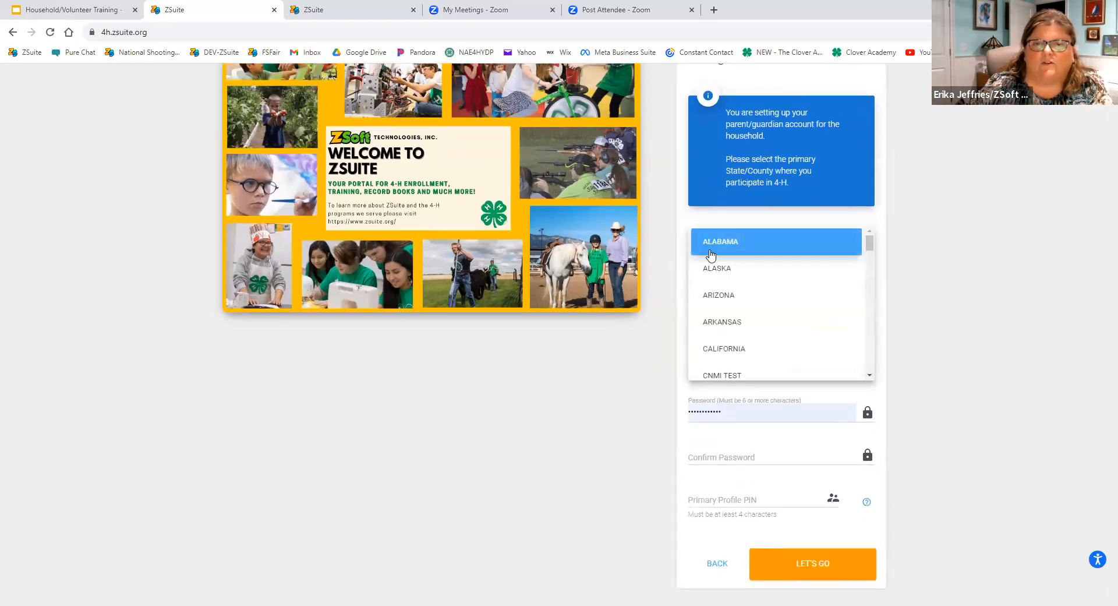
click(724, 324)
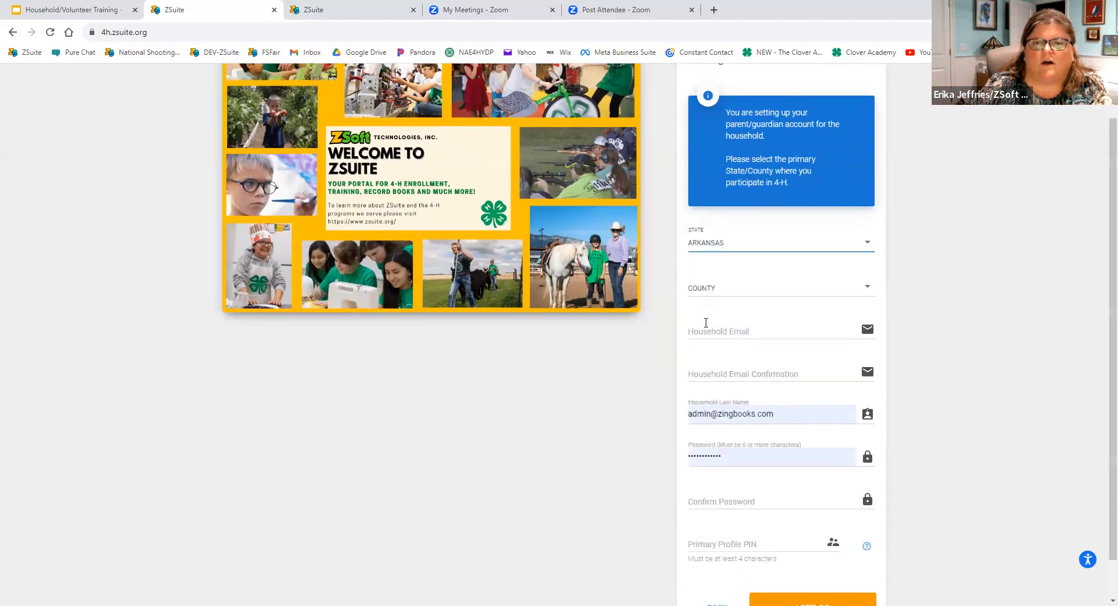
Look through the list of Arkansas counties offered in the registration form, and close it without choosing one.
click(702, 292)
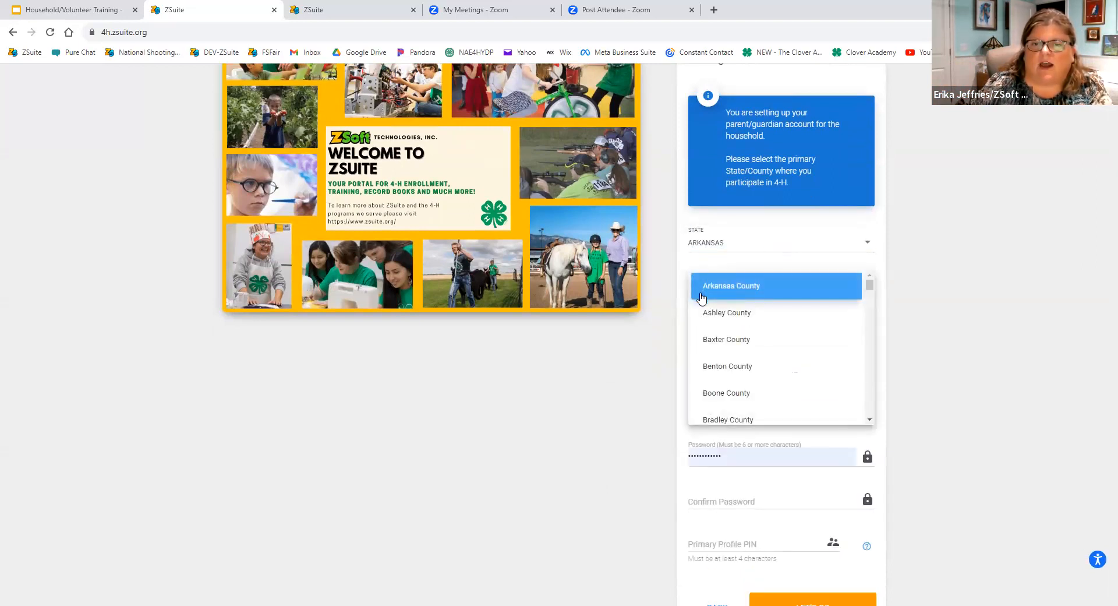
scroll(702, 298, down, 5)
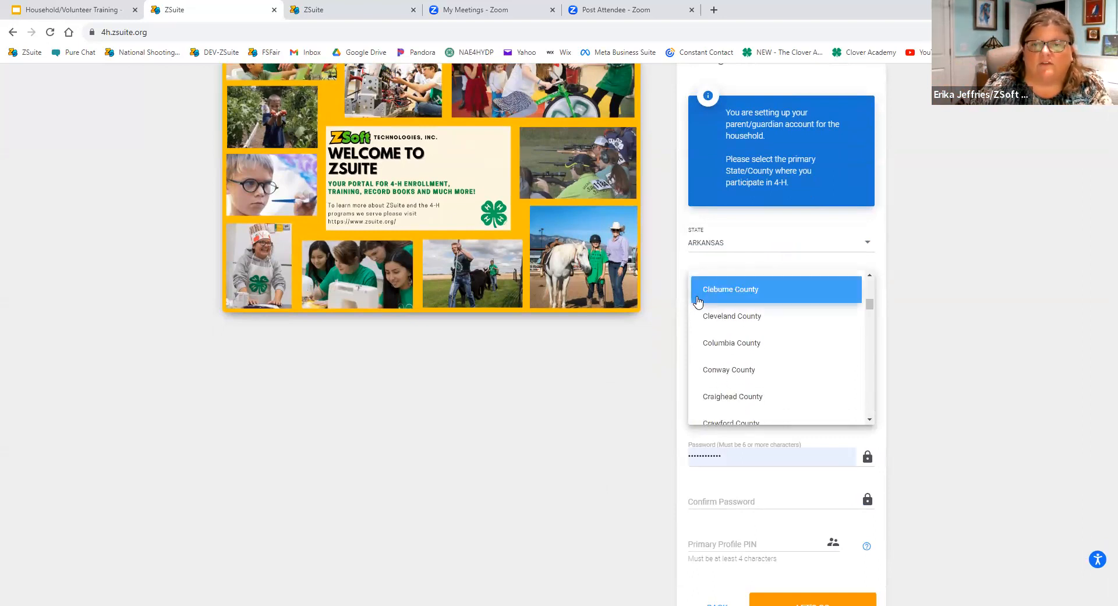
scroll(698, 303, down, 4)
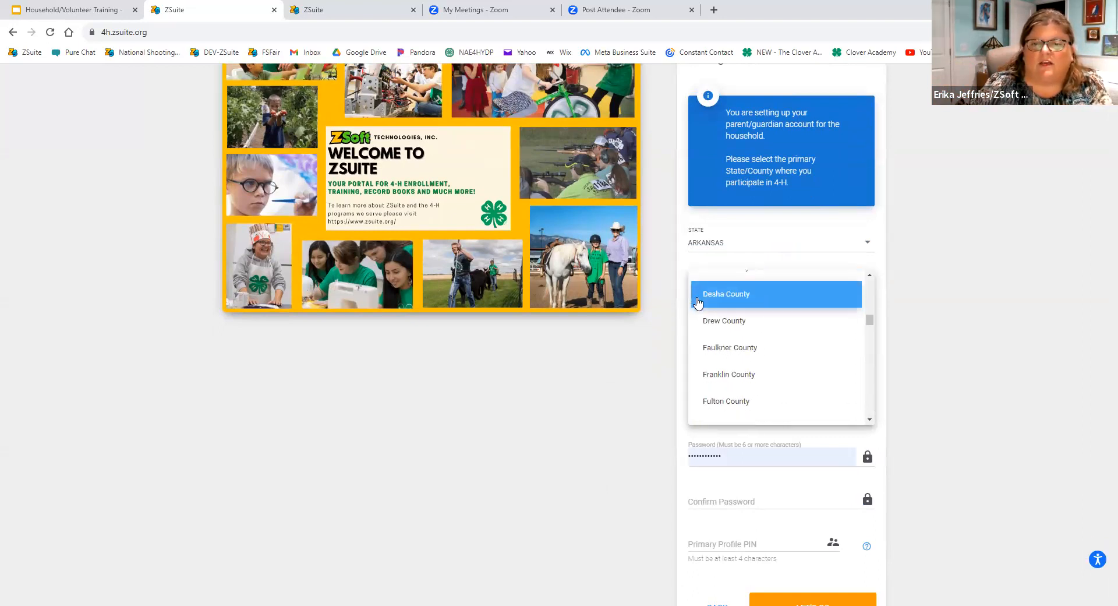
scroll(699, 302, up, 3)
scroll(699, 305, down, 1)
scroll(699, 304, down, 5)
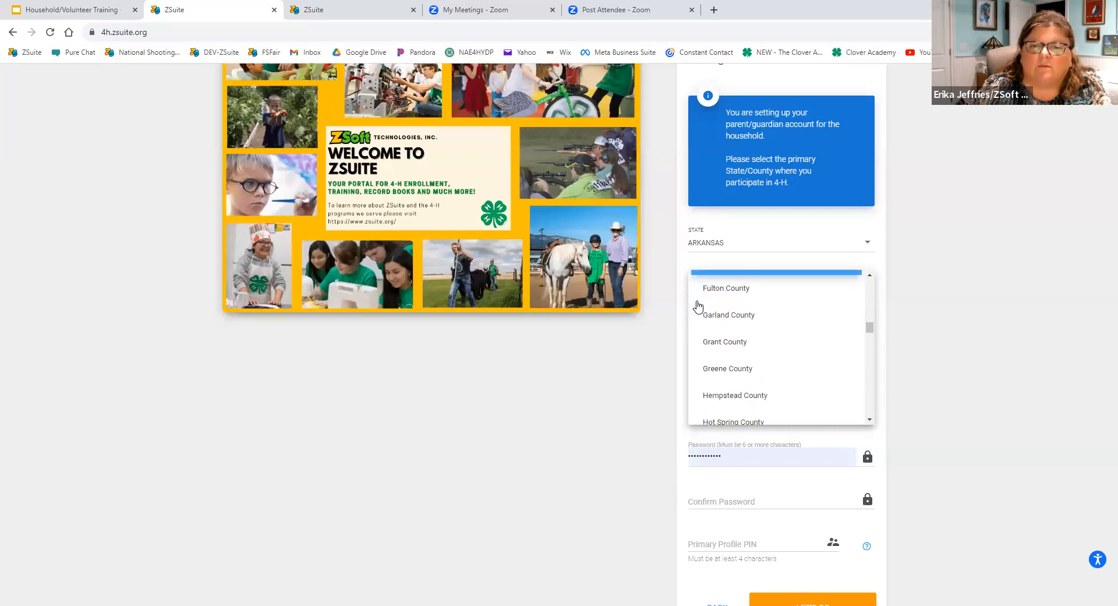
scroll(698, 306, down, 4)
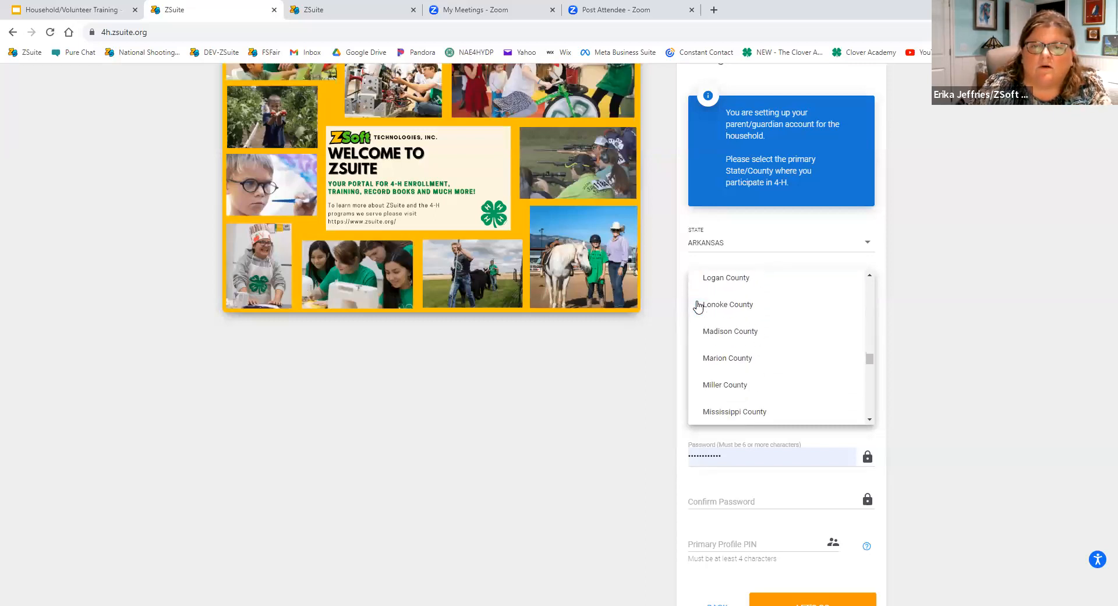
scroll(698, 305, down, 4)
scroll(698, 305, up, 2)
scroll(699, 306, down, 1)
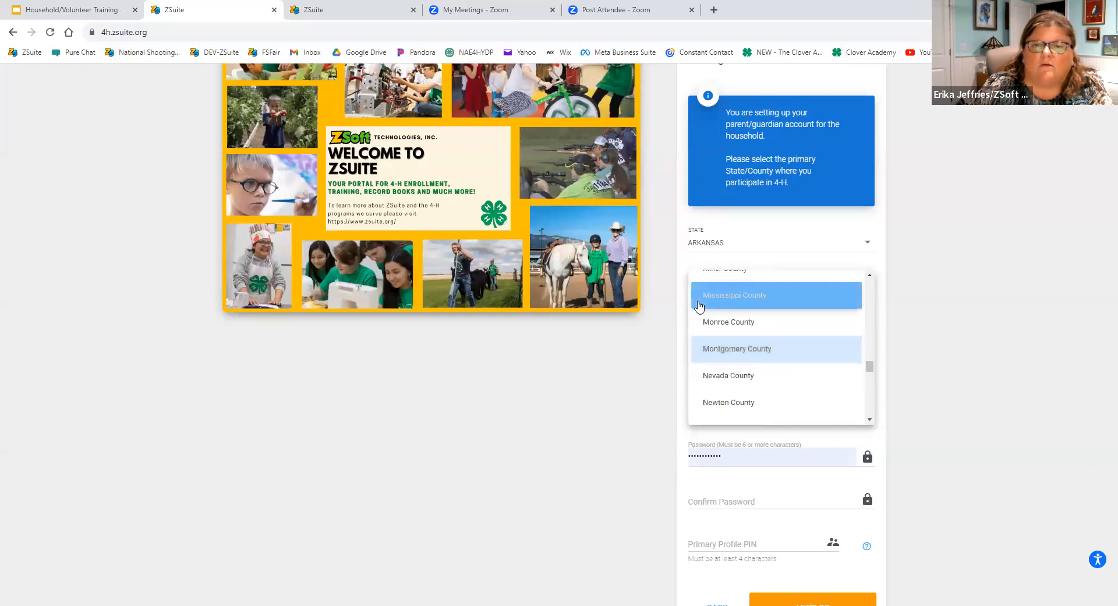
scroll(699, 307, down, 8)
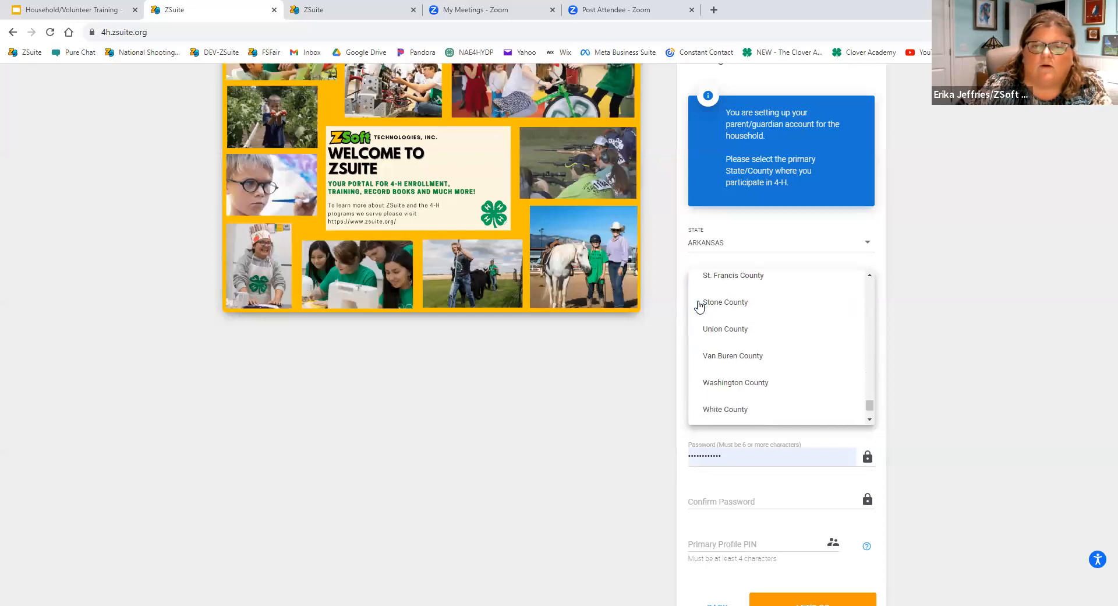
scroll(699, 307, down, 1)
scroll(697, 306, up, 12)
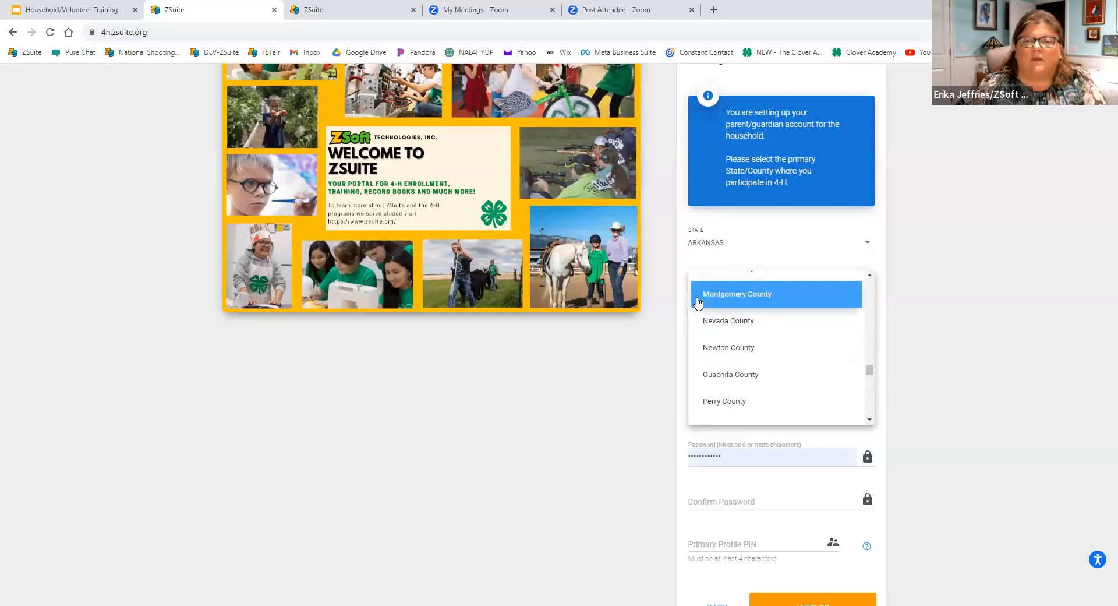
scroll(692, 307, up, 5)
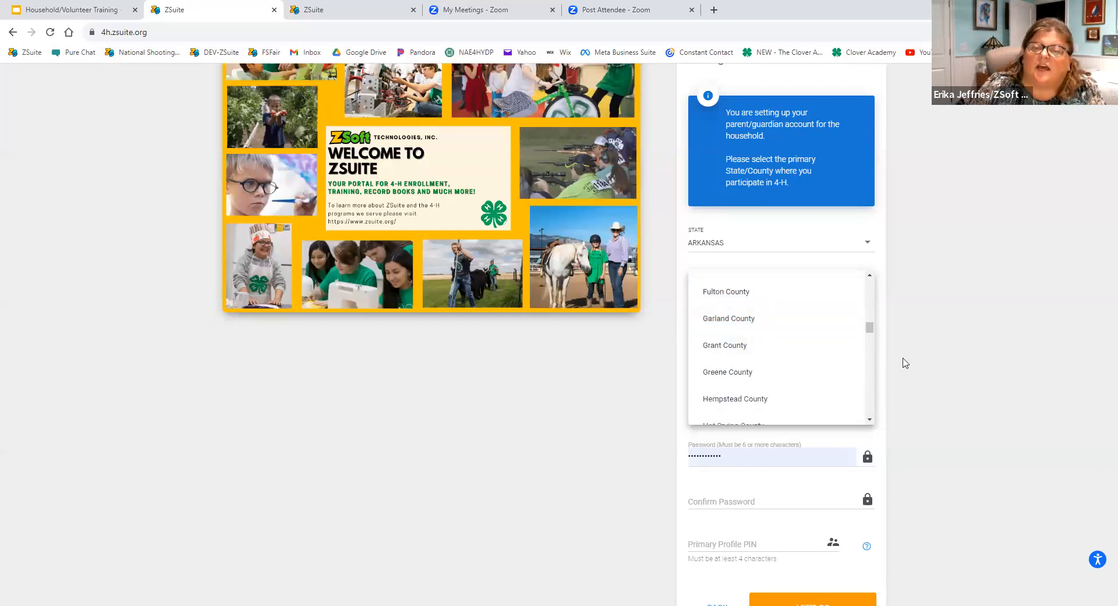
click(922, 305)
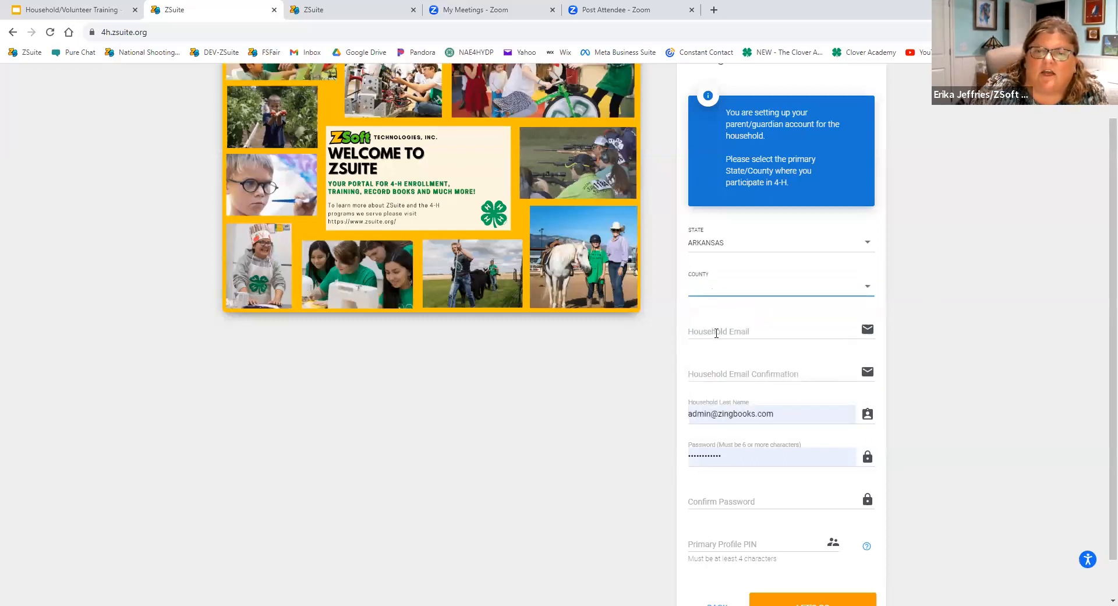
Clear the prefilled household last name and password from the registration form, leaving the household email blank.
click(699, 329)
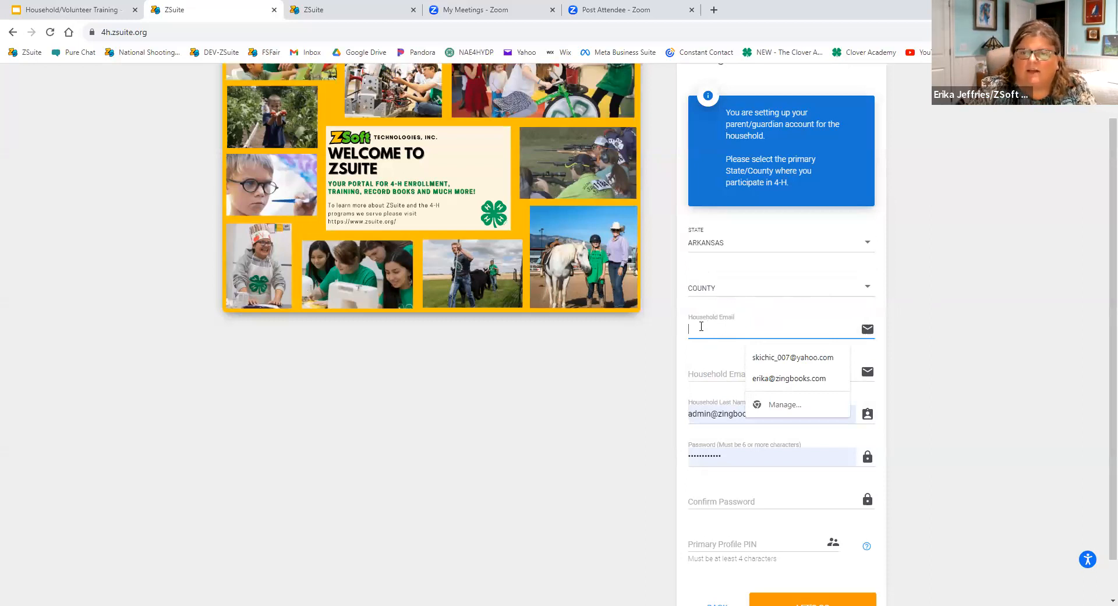
click(574, 436)
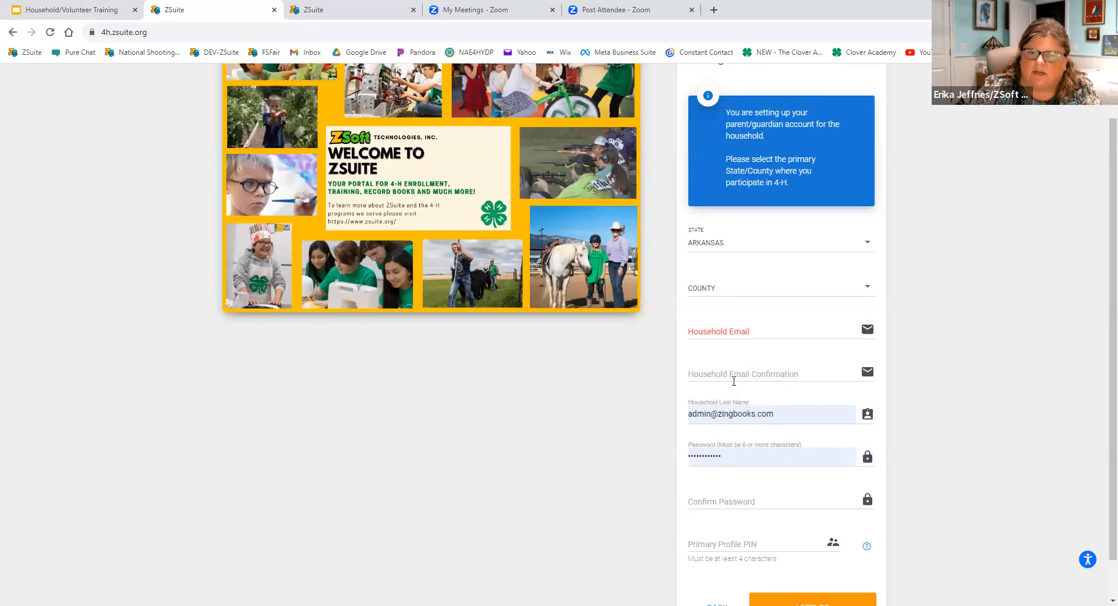
scroll(724, 366, down, 1)
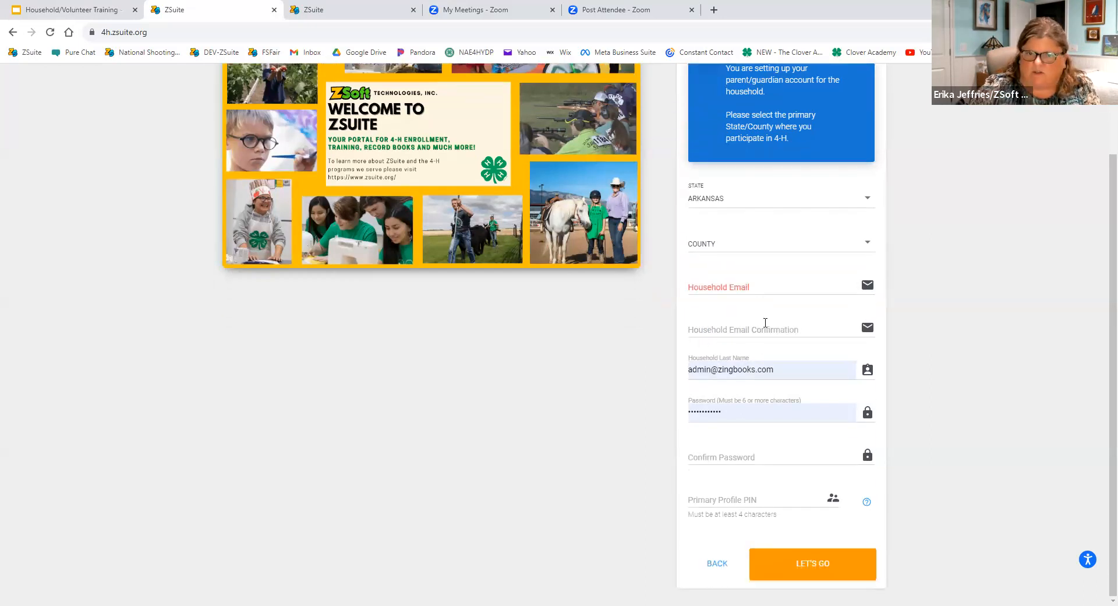
drag(768, 369, 629, 369)
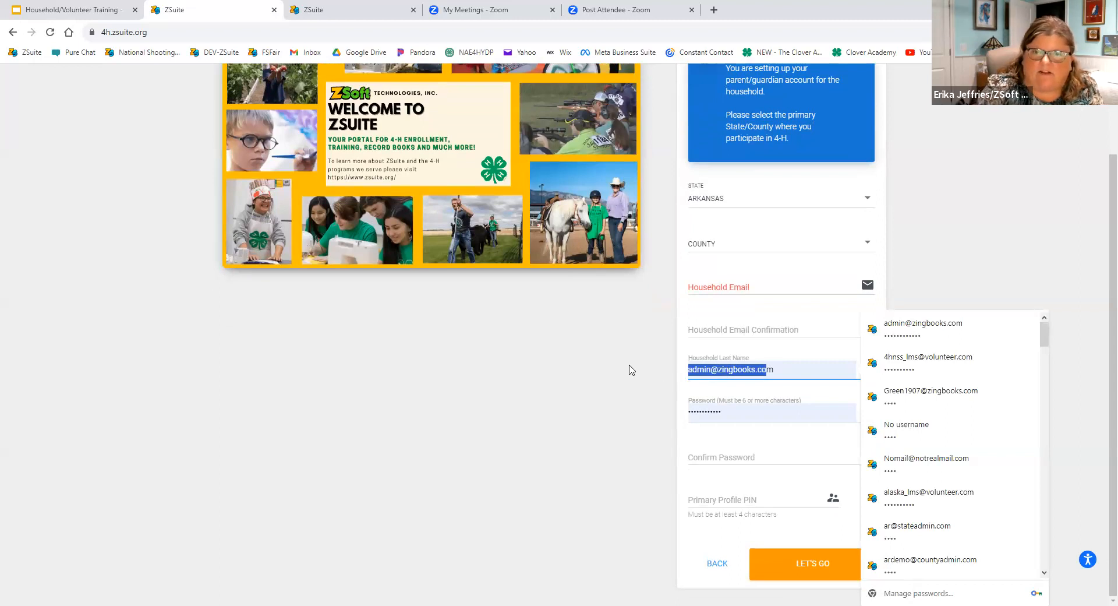
key(Delete)
key(Delete)
click(637, 409)
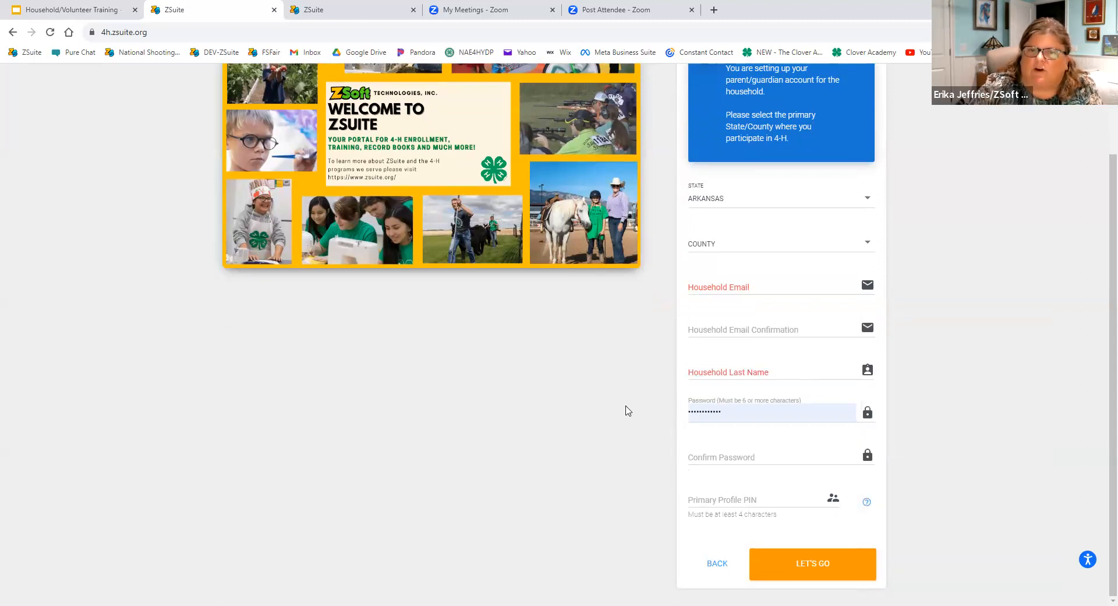
key(Tab)
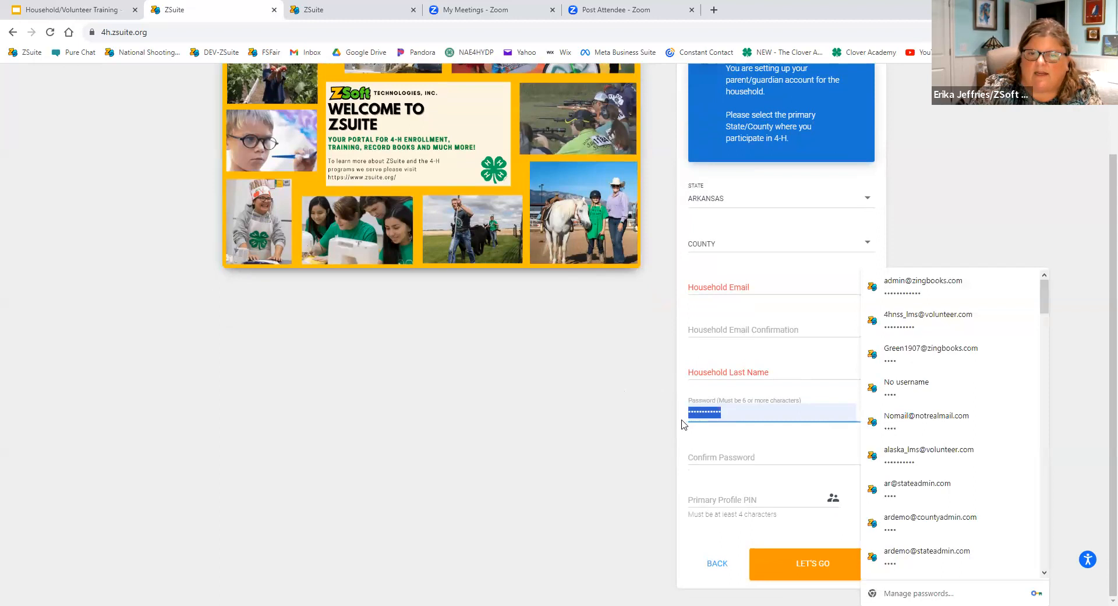
key(Delete)
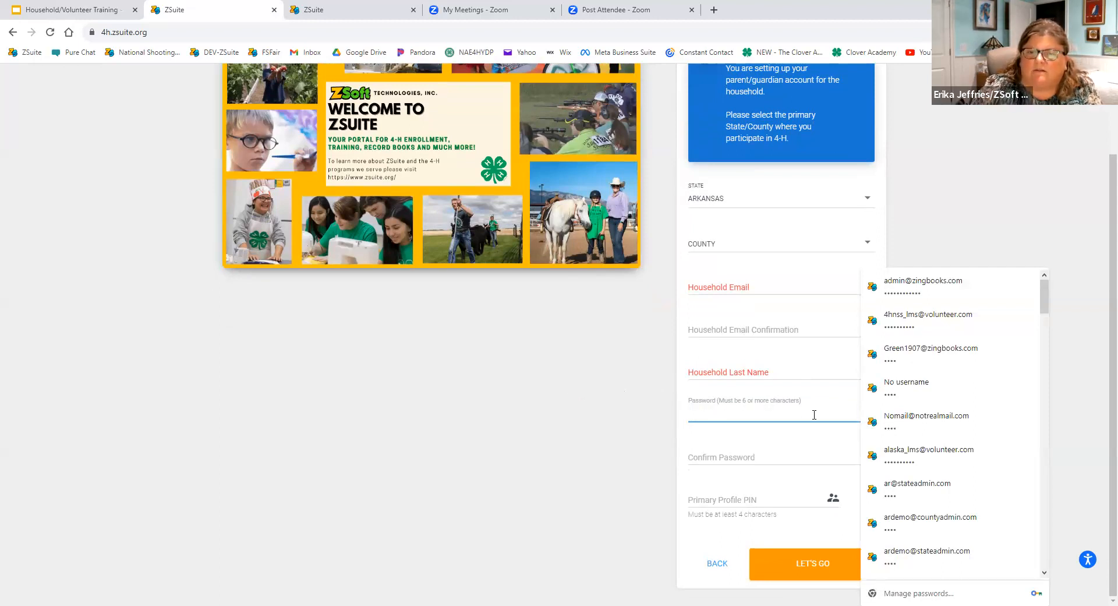
click(568, 418)
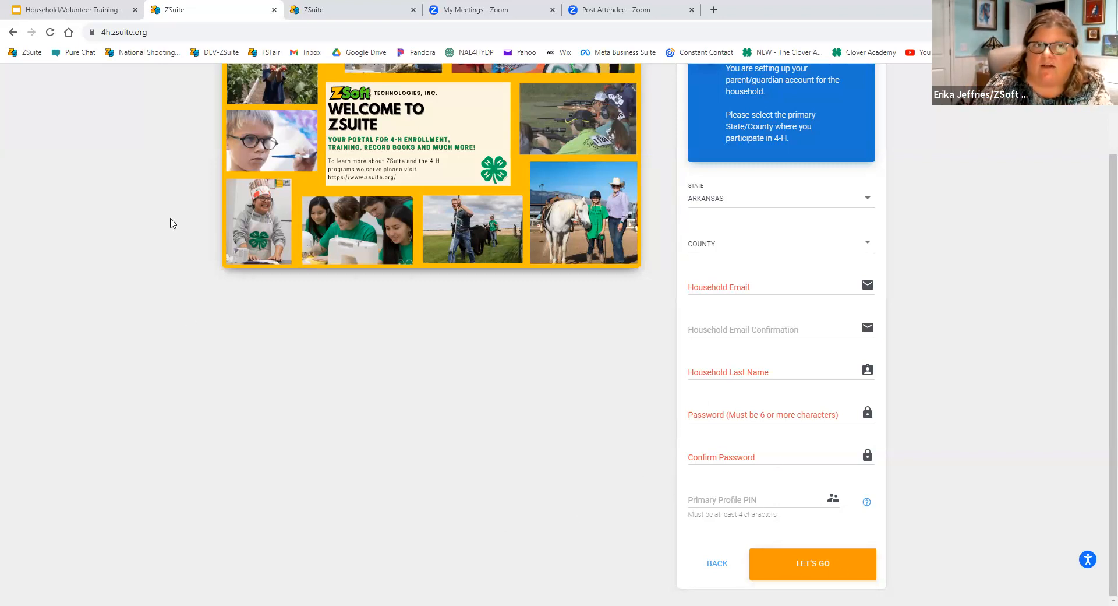
Switch to the other open ZSuite page and log in with the prefilled county admin account.
click(291, 10)
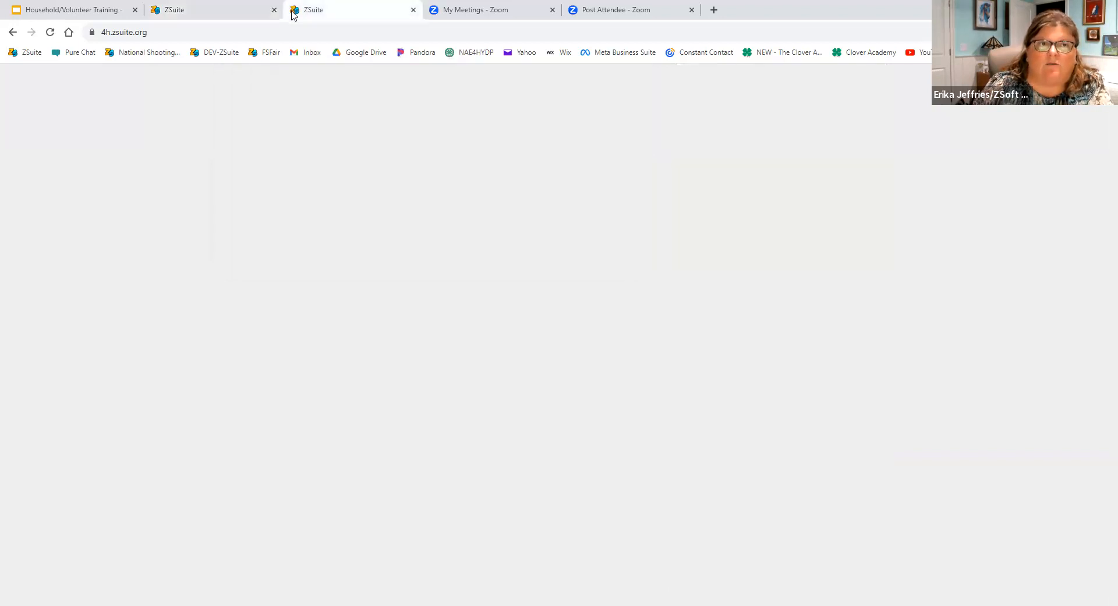
click(721, 317)
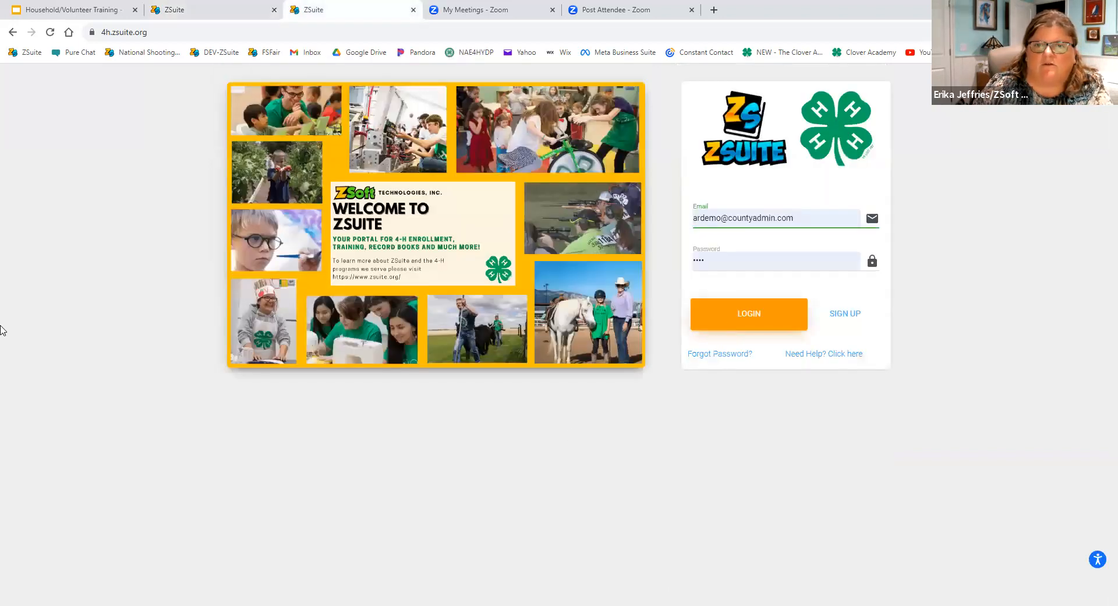
click(721, 320)
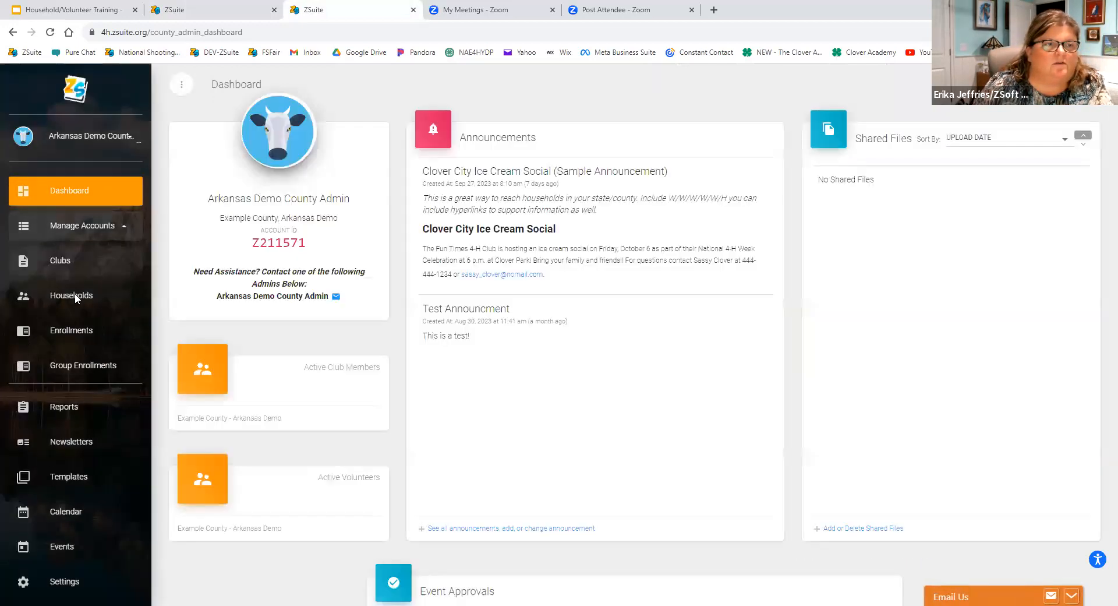
View the site as the Tester **DO NOT DELETE household from the households list, using its primary Household profile.
click(78, 295)
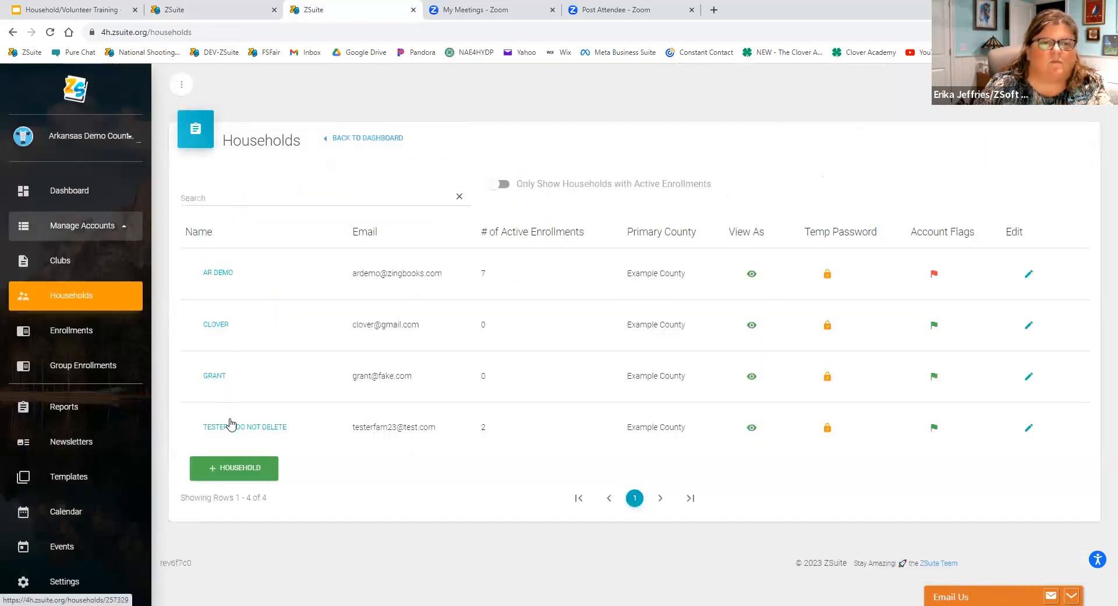
click(752, 428)
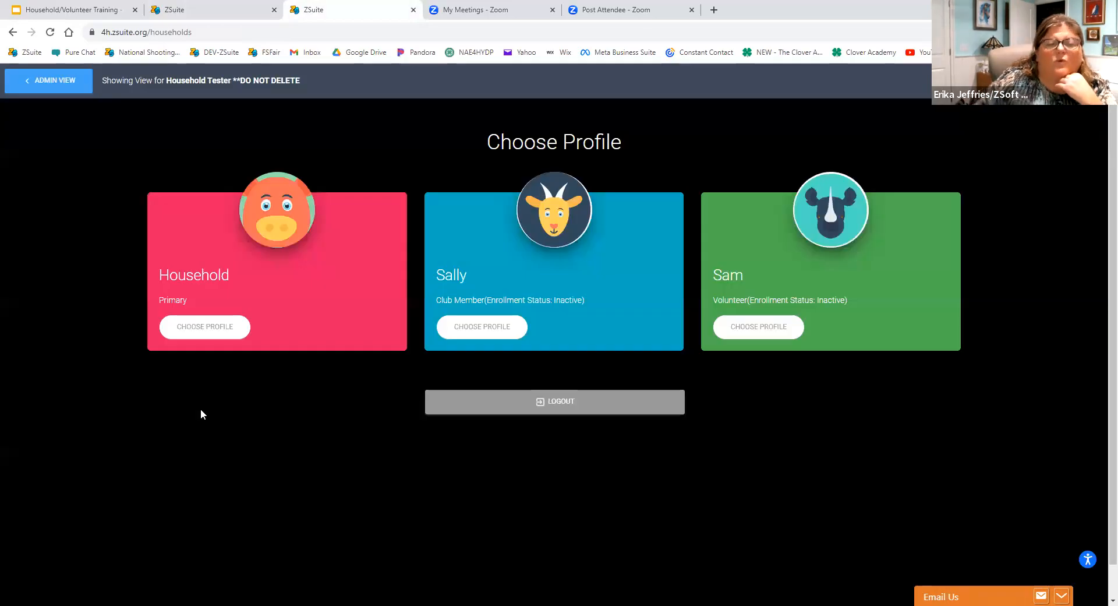
click(205, 327)
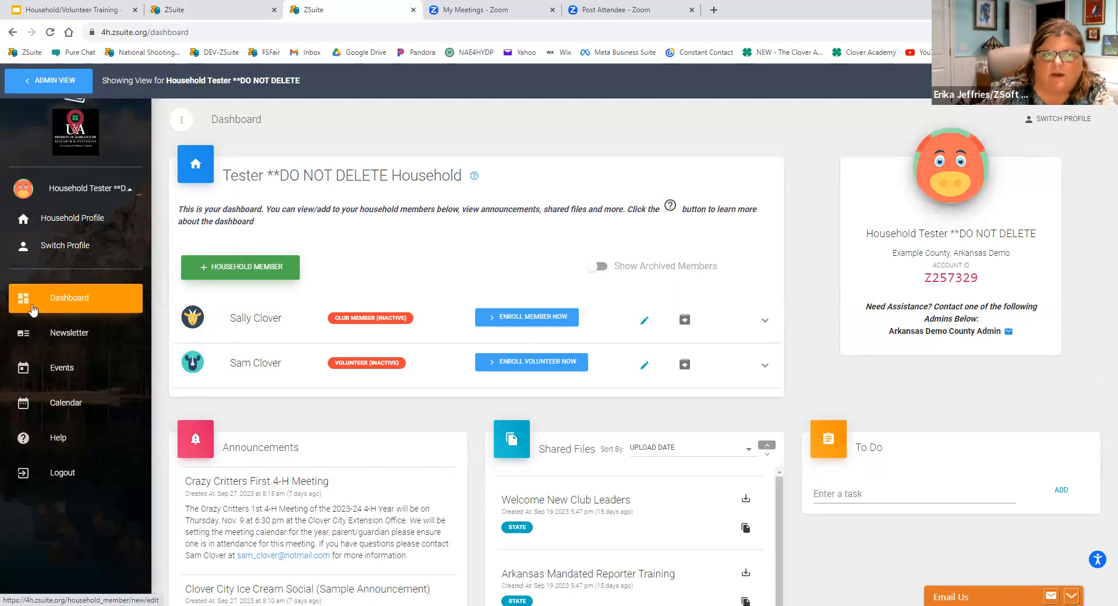
Try out the new household member form with the Club Member role, and go back without saving.
click(216, 270)
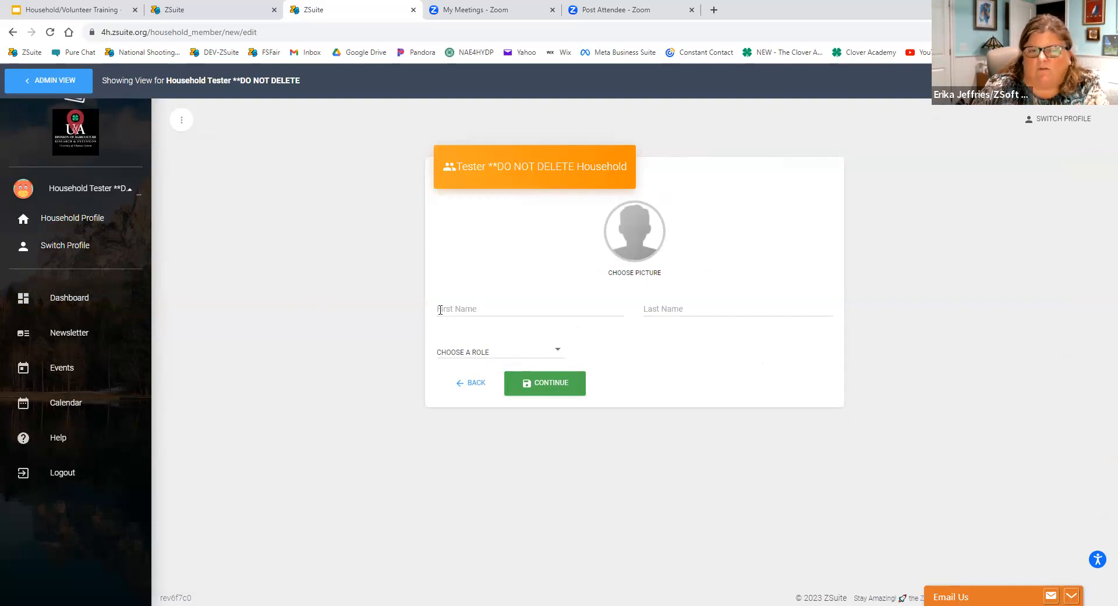
click(488, 353)
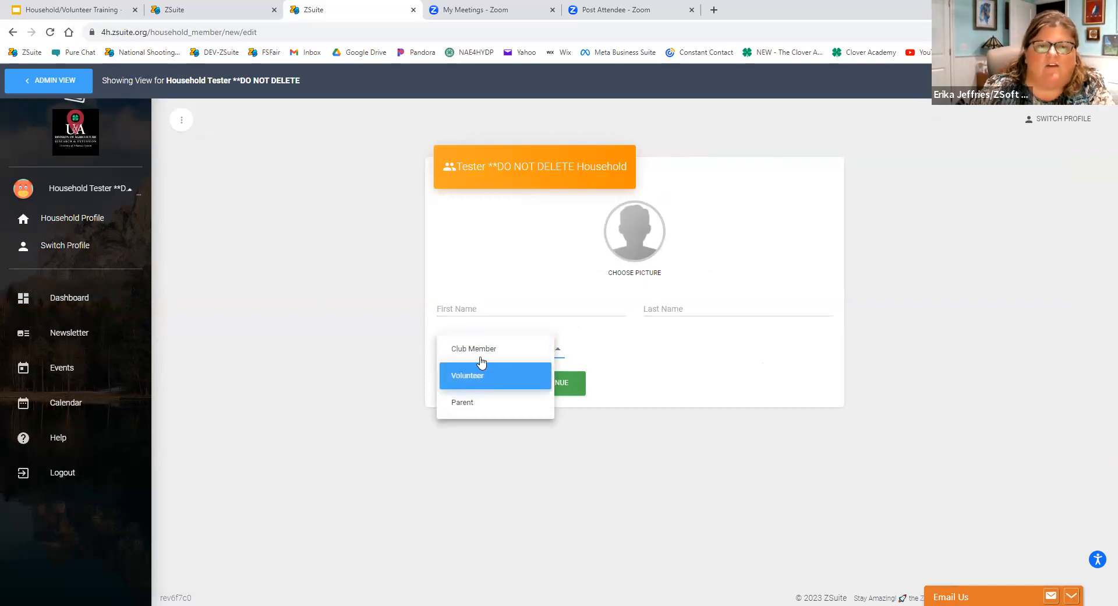
click(482, 351)
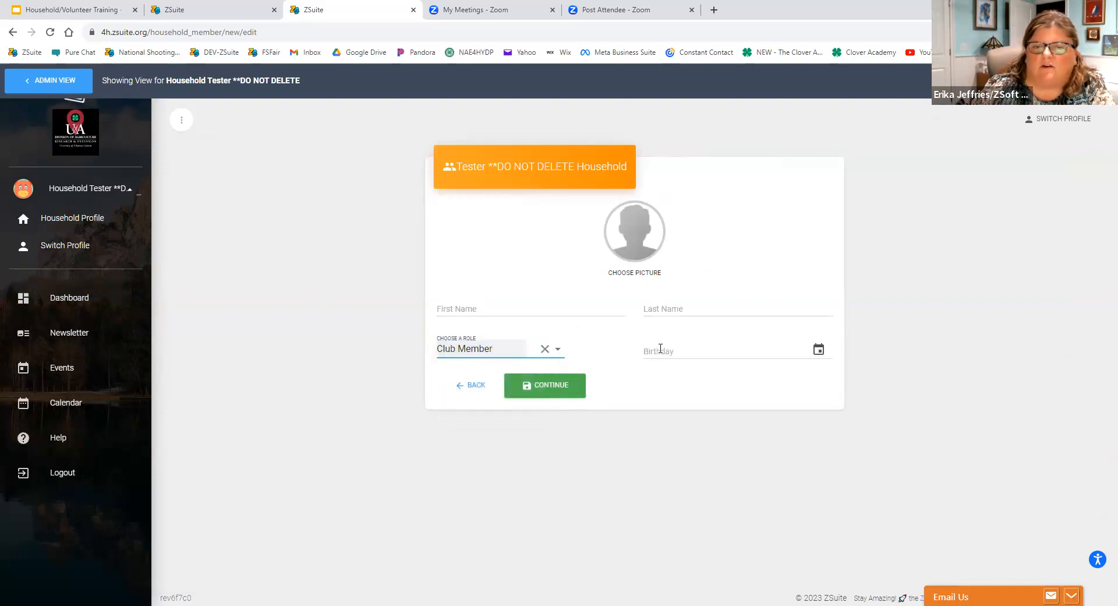
click(483, 355)
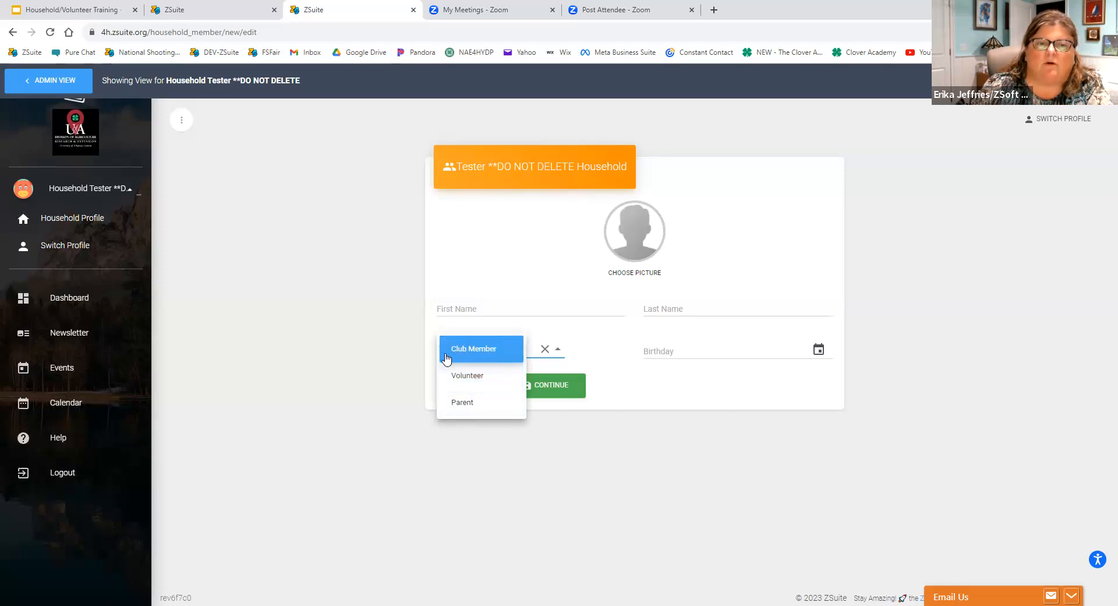
click(367, 433)
click(466, 388)
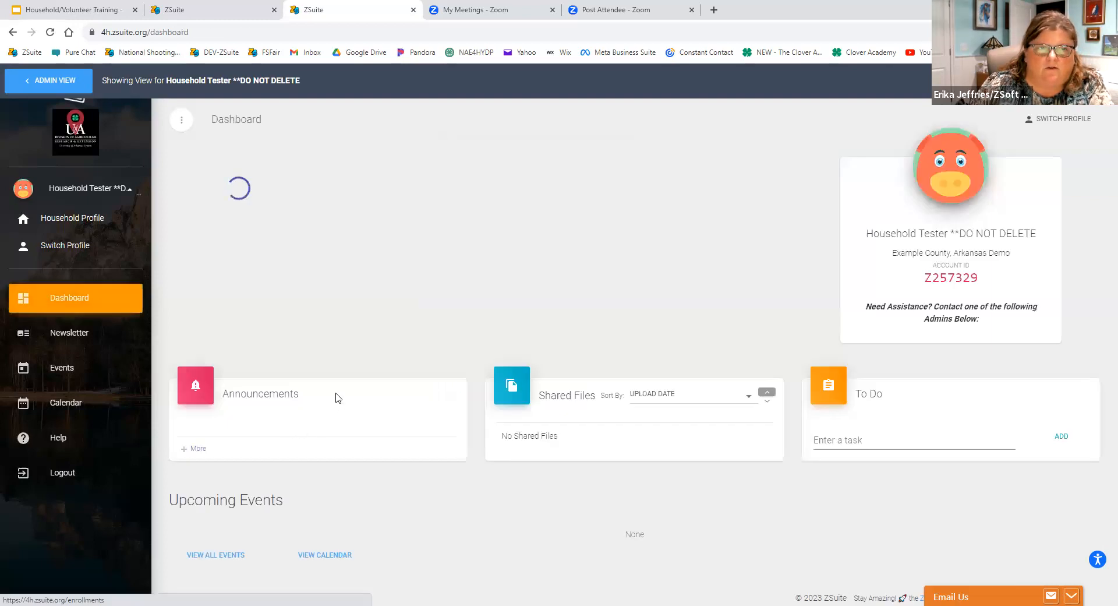
Open the household profile page and return to the household's profile selection screen.
click(68, 219)
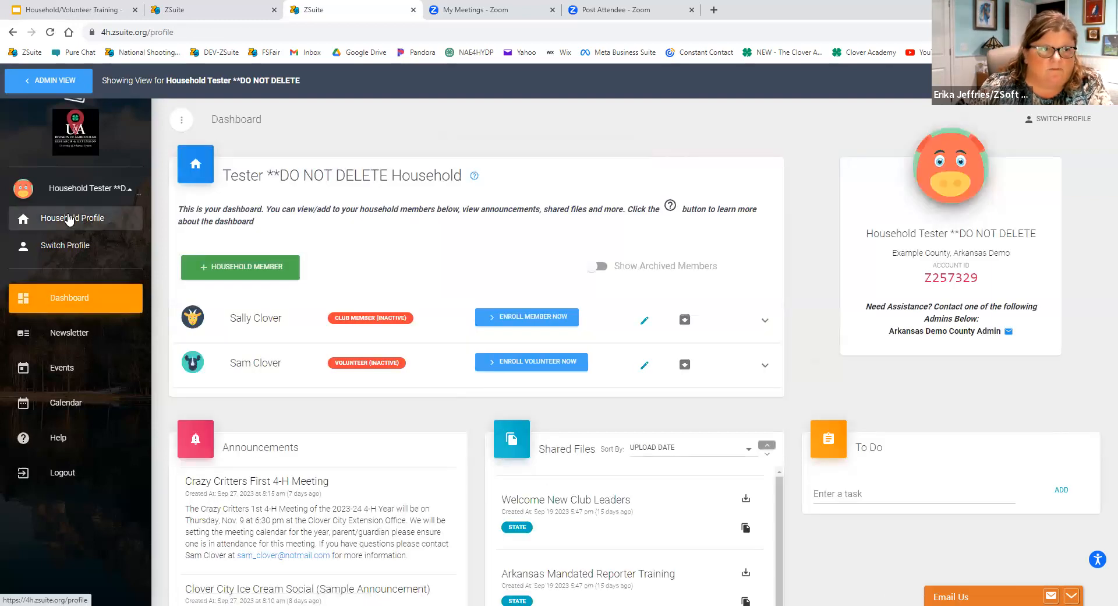
click(63, 245)
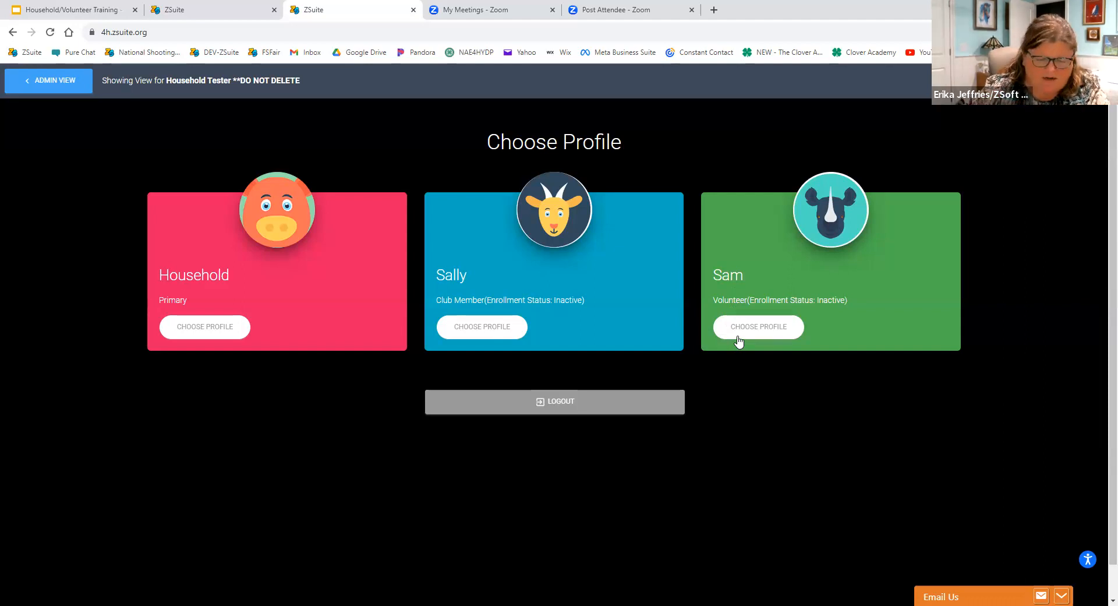
Enter the household's primary Household profile and open the club member's 2023 - 2024 enrollment form.
click(193, 339)
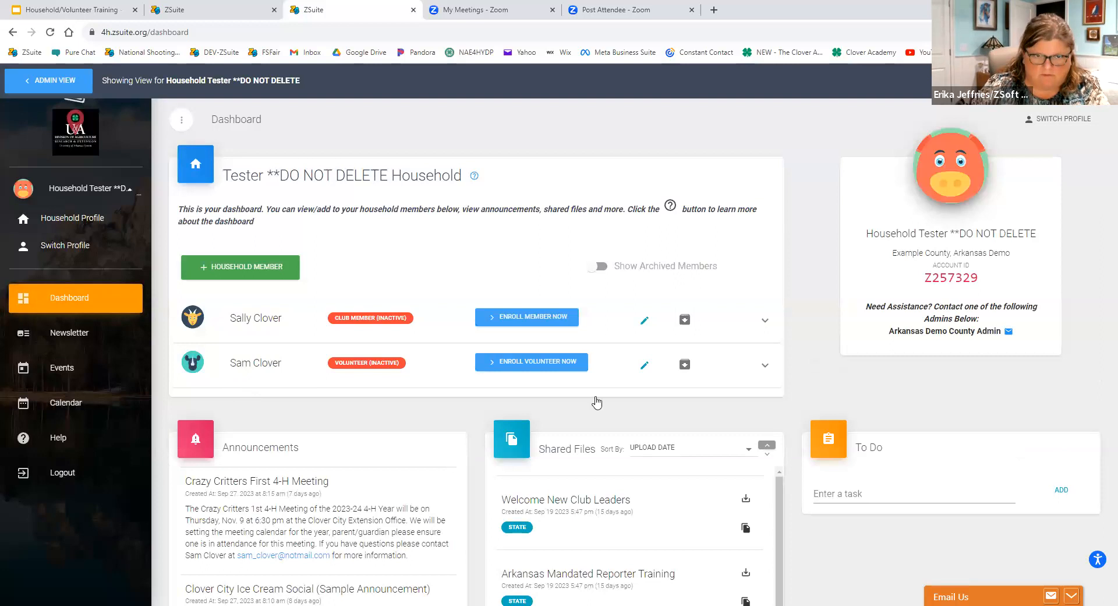
scroll(257, 393, down, 1)
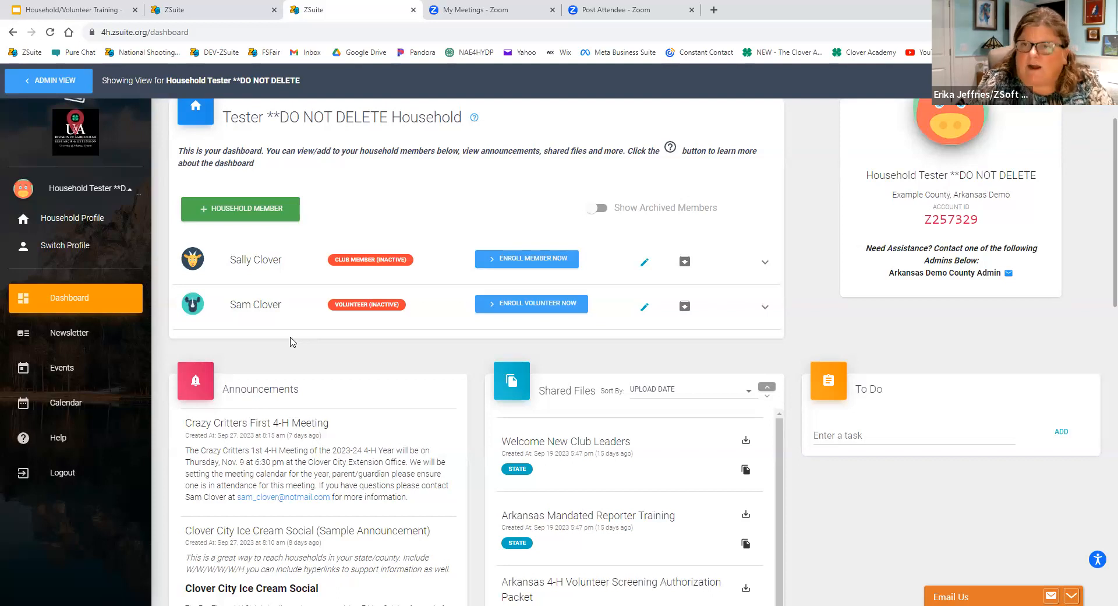
click(506, 263)
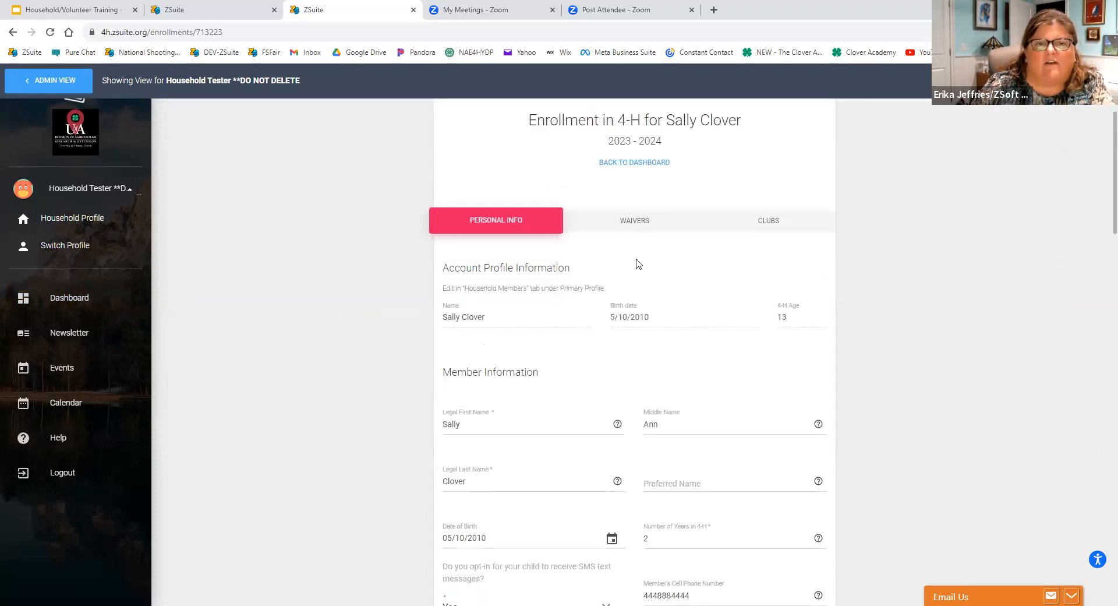
Go through the member information and set the child's SMS text message opt-in to Yes.
scroll(706, 285, down, 1)
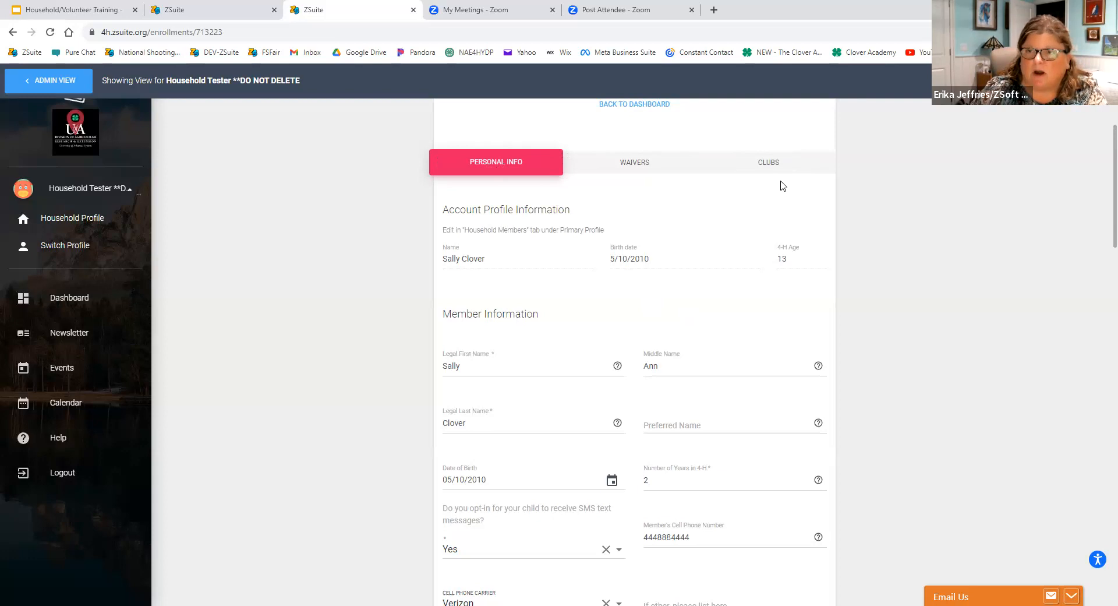
scroll(780, 188, down, 1)
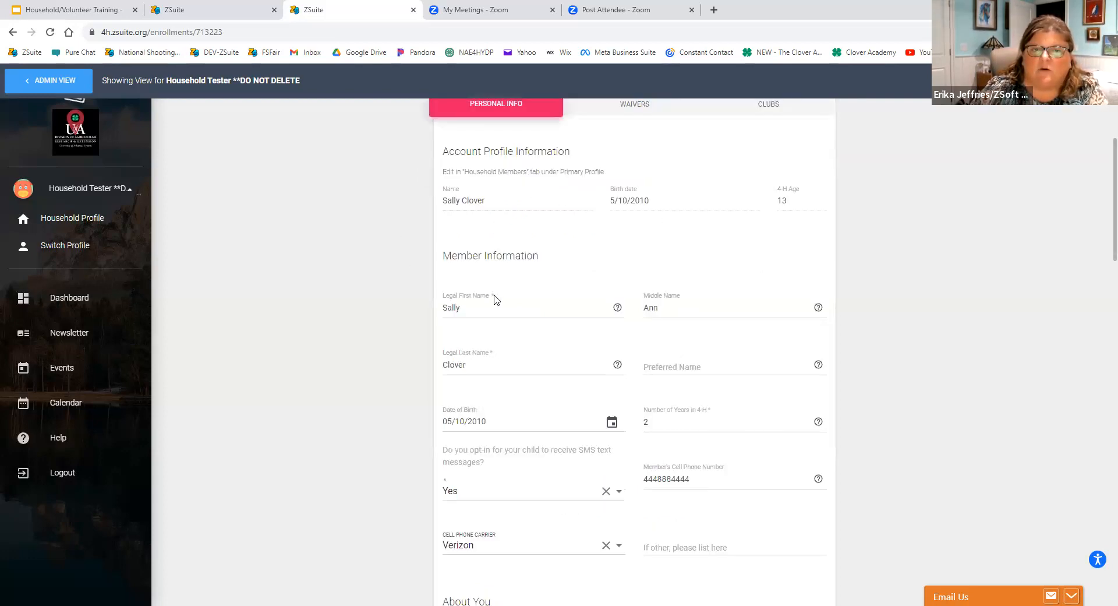
scroll(564, 281, down, 2)
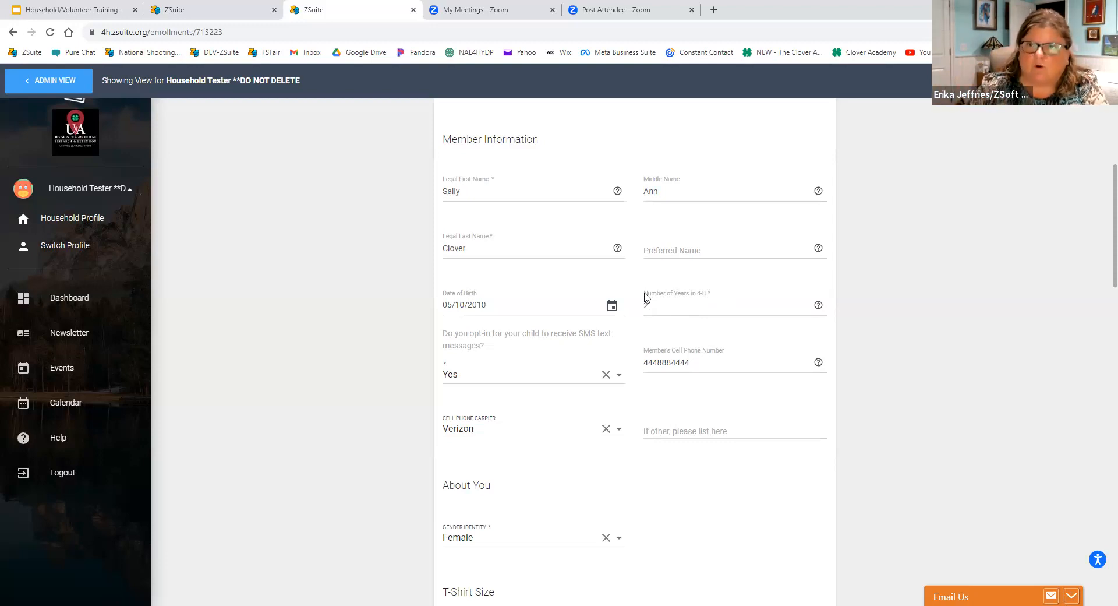
scroll(434, 383, down, 2)
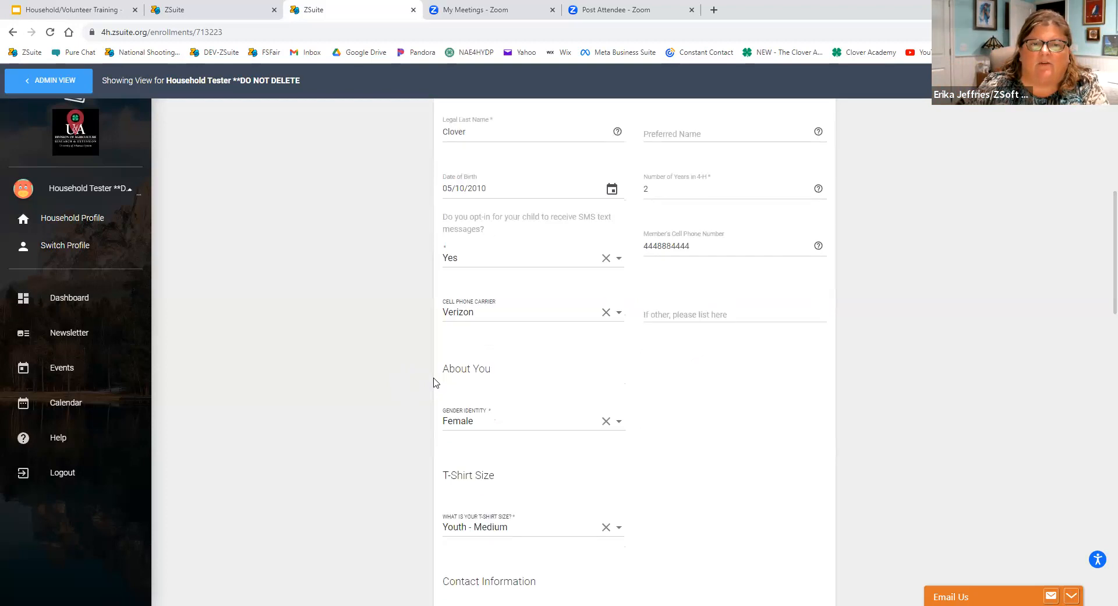
click(474, 267)
click(485, 238)
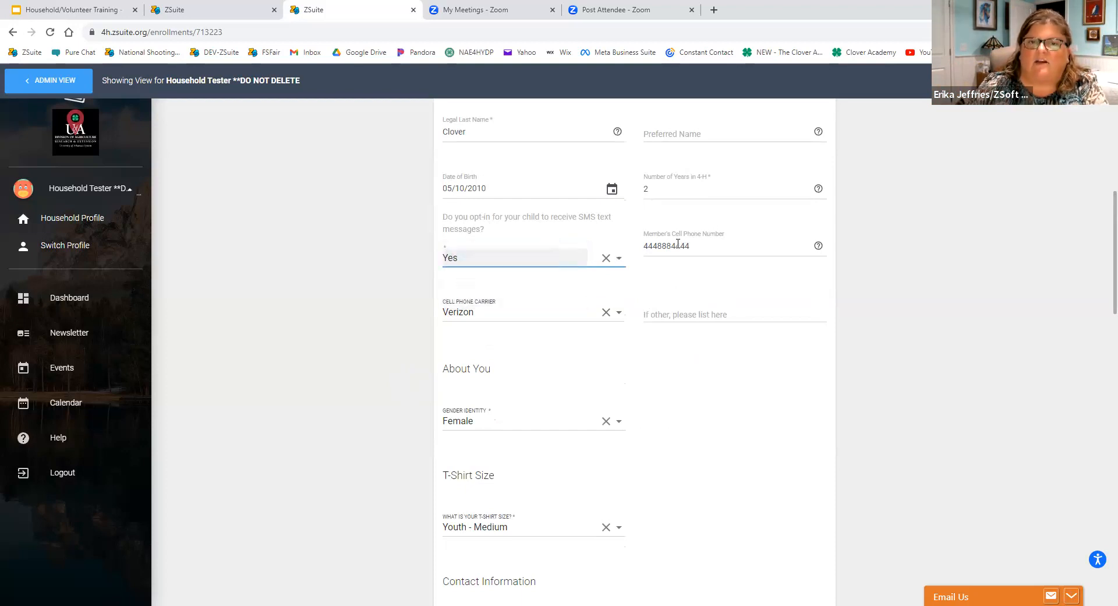
Check the sizes offered for the T-shirt question and close the list without choosing another.
scroll(362, 259, down, 2)
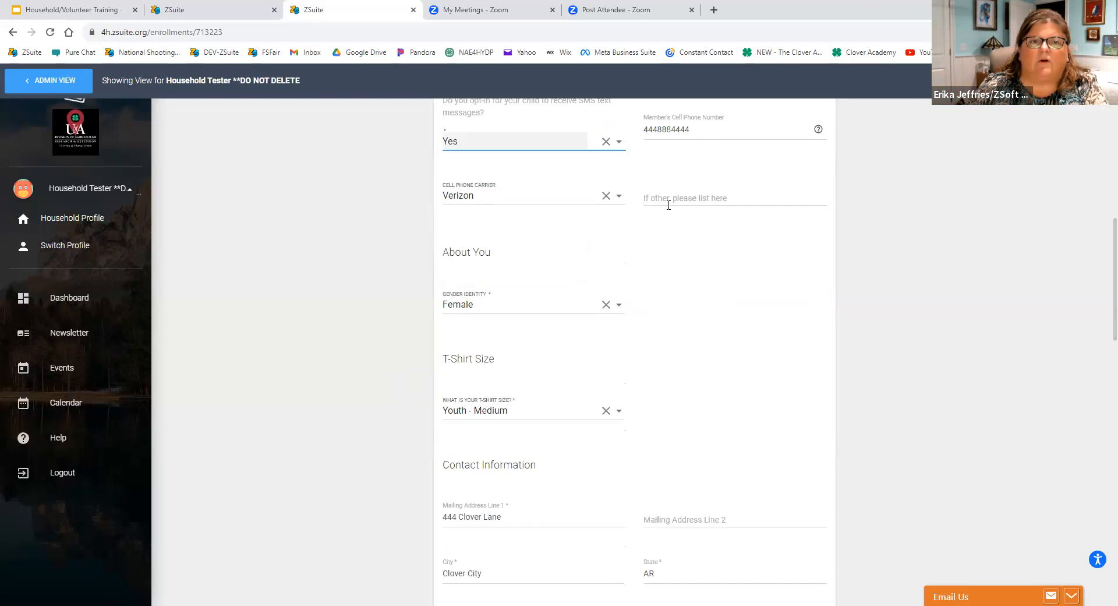
scroll(617, 243, down, 2)
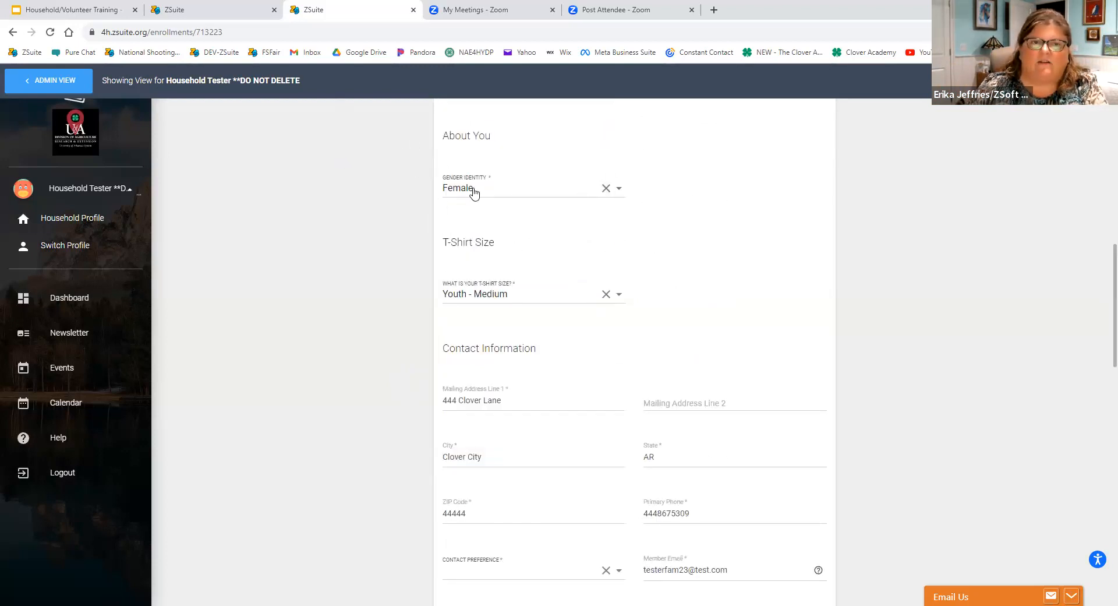
scroll(447, 309, down, 2)
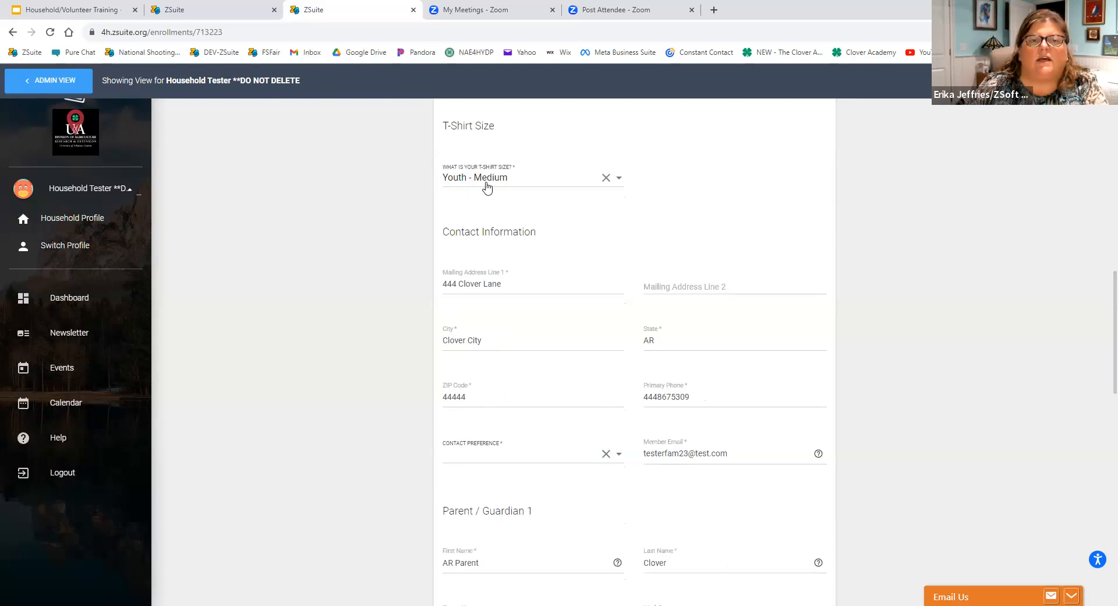
click(487, 183)
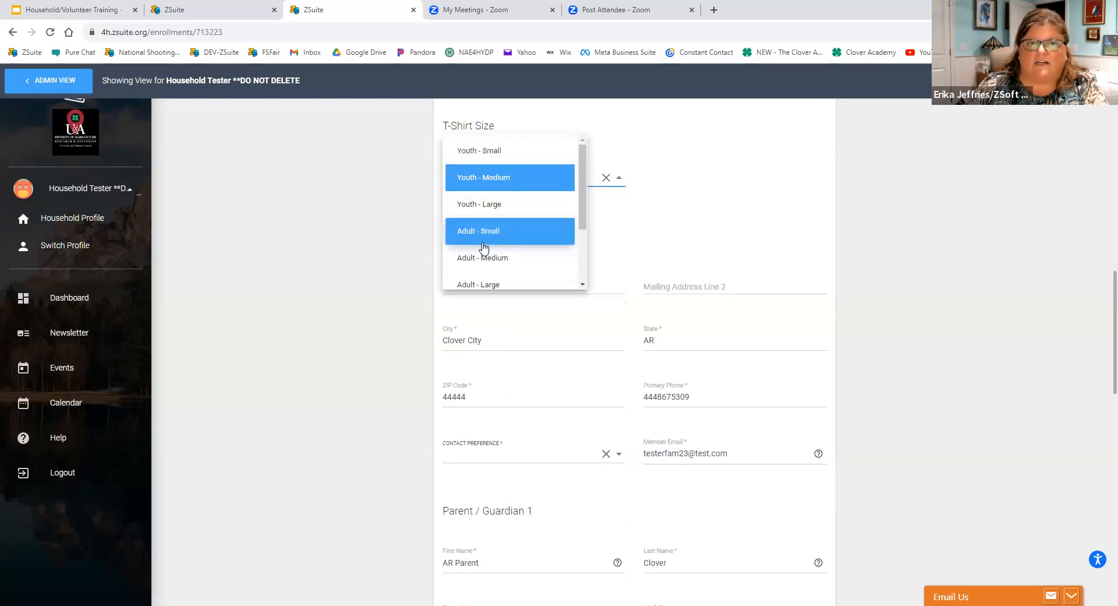
click(702, 177)
Look over the contact information and set the contact preference to Parent Email.
scroll(702, 181, down, 3)
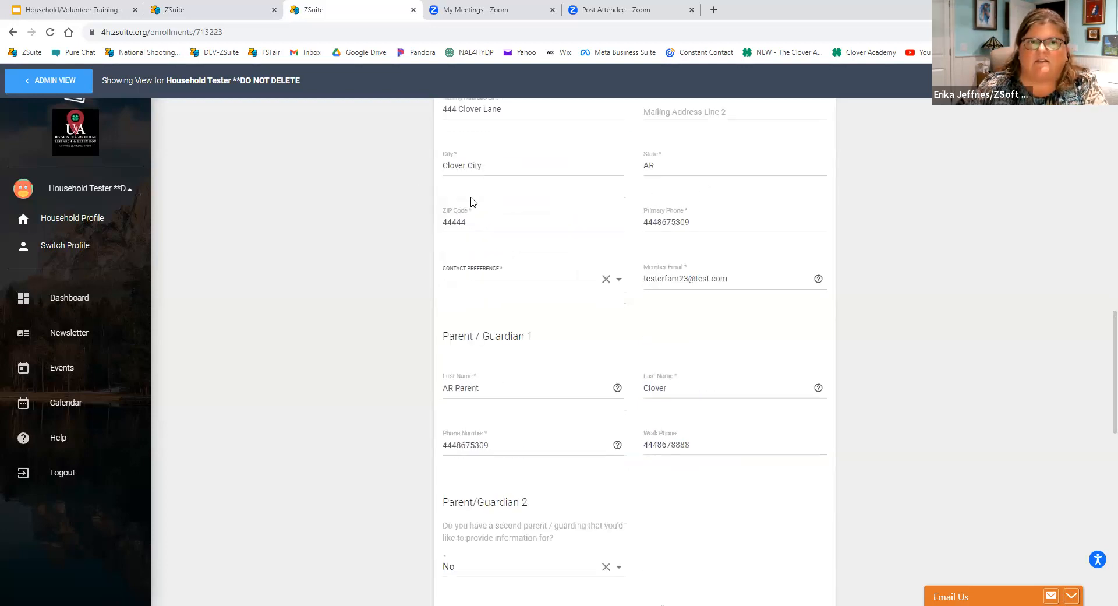
scroll(472, 202, up, 1)
scroll(227, 236, up, 1)
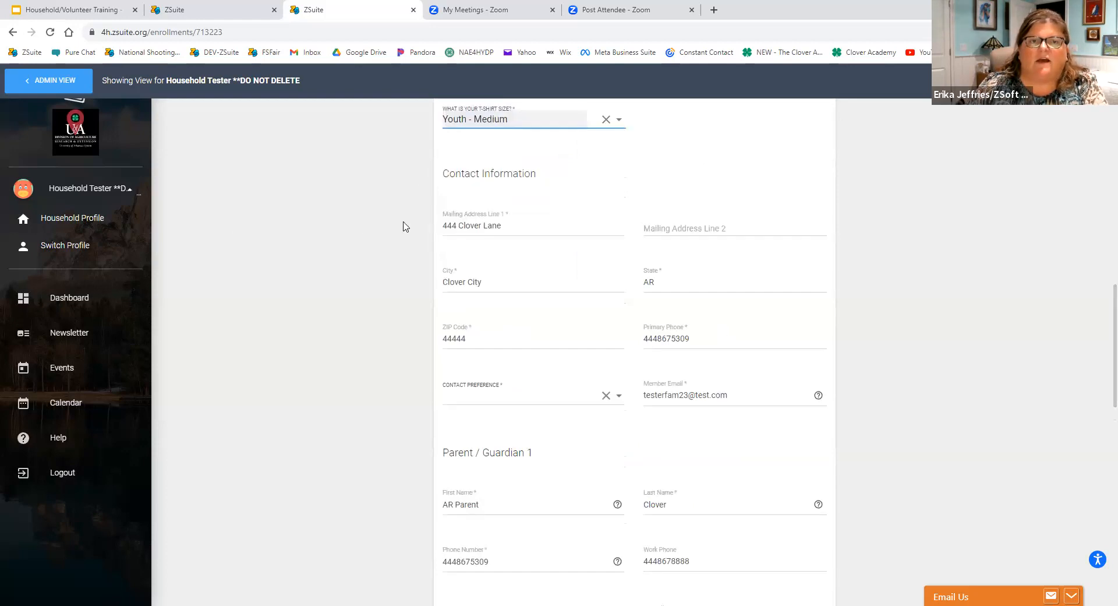
scroll(375, 272, down, 2)
click(508, 282)
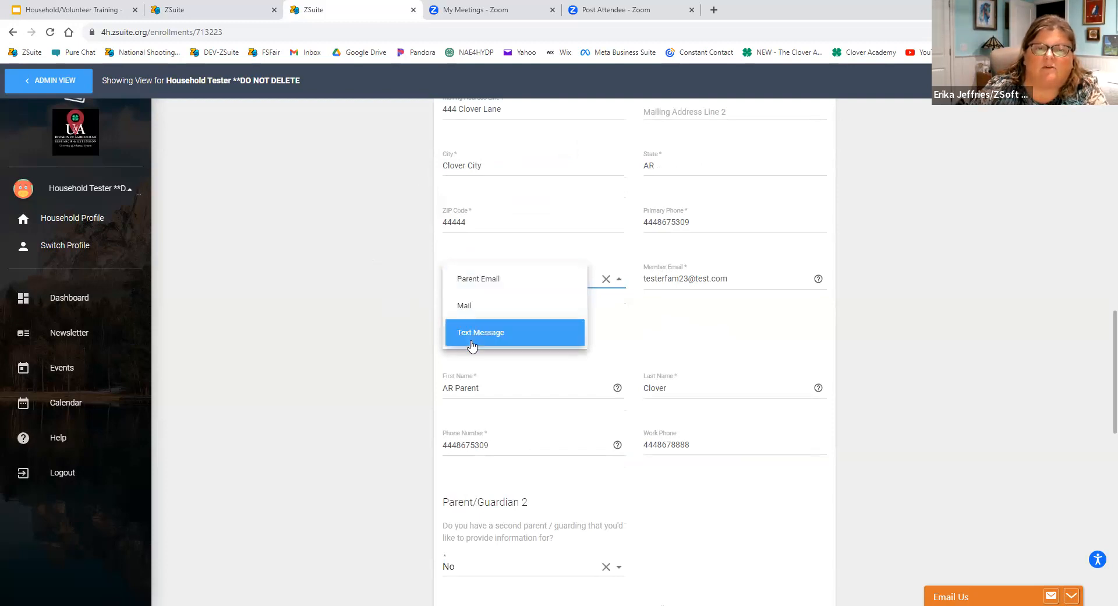
click(472, 286)
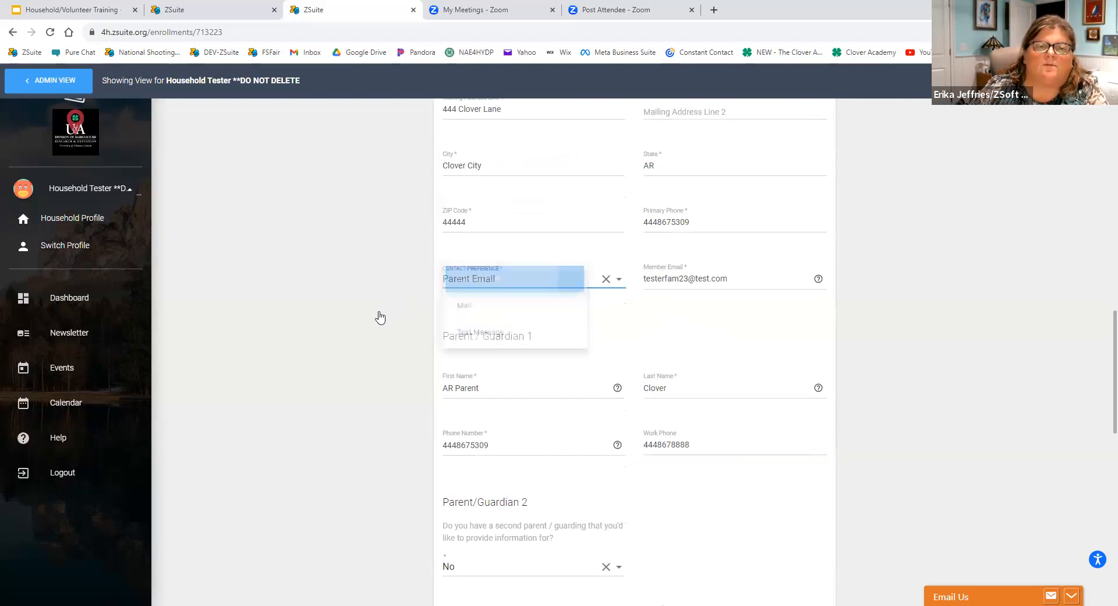
Review the Parent/Guardian, Second Household, Emergency Contact and Demographics sections of the enrollment form.
scroll(367, 344, down, 1)
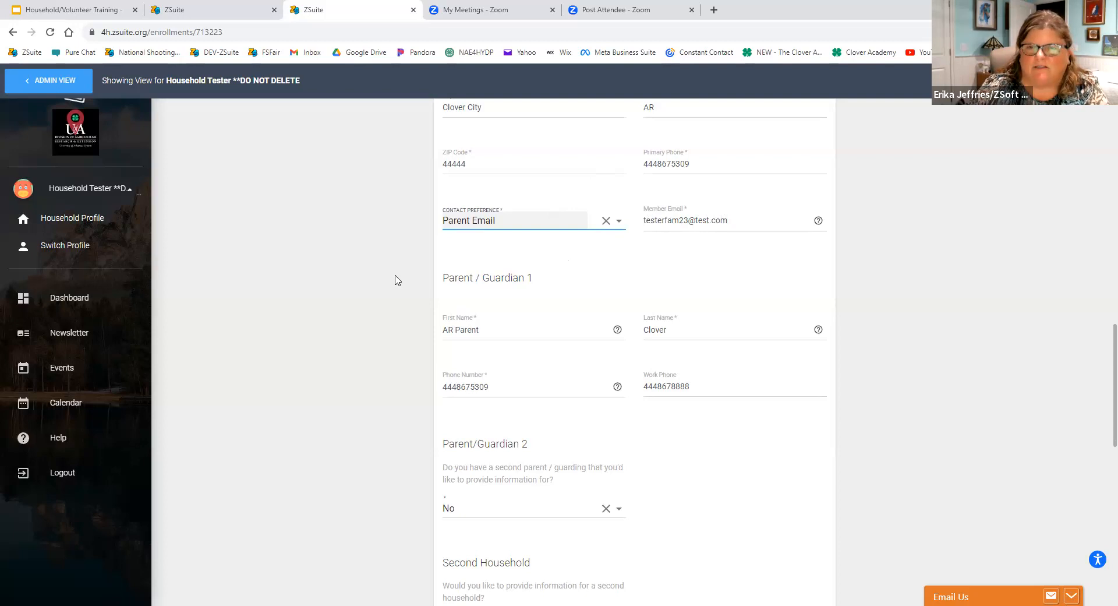
scroll(396, 277, down, 2)
scroll(351, 348, down, 1)
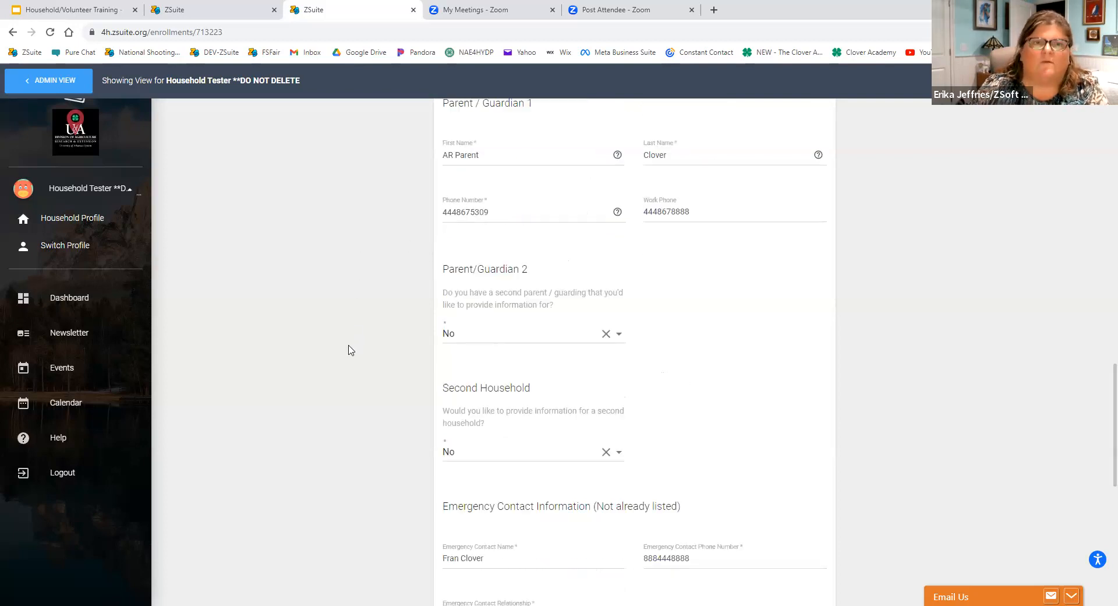
scroll(385, 332, down, 1)
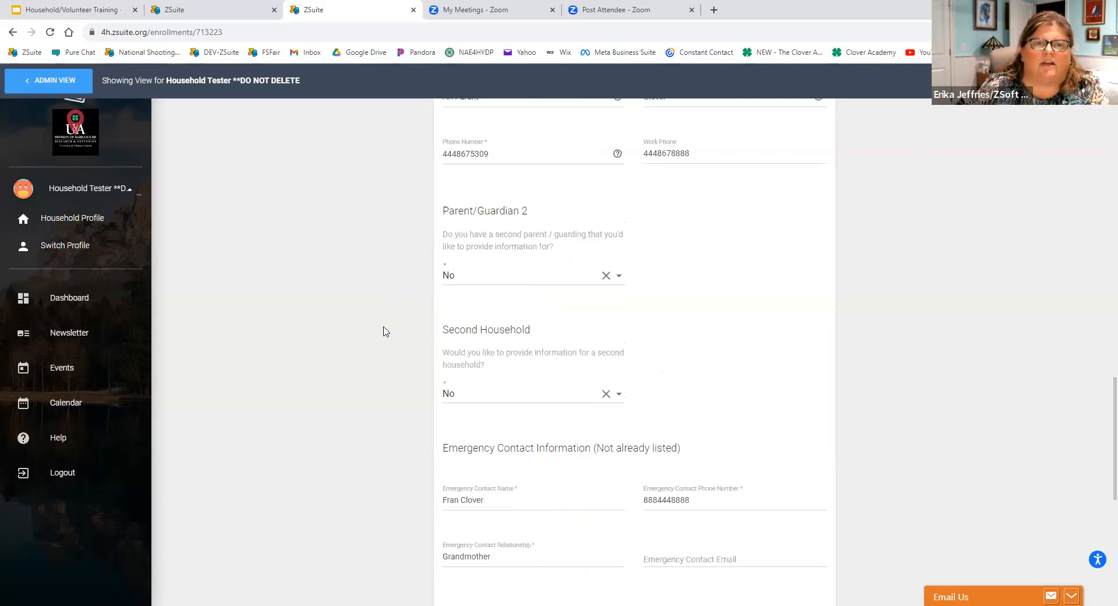
scroll(457, 296, down, 2)
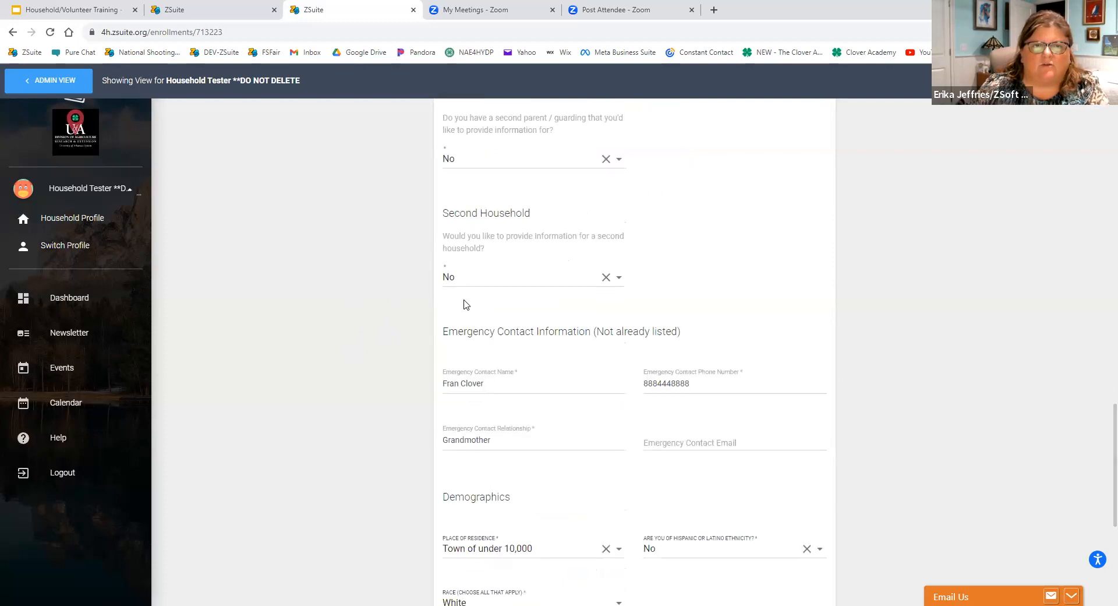
click(495, 284)
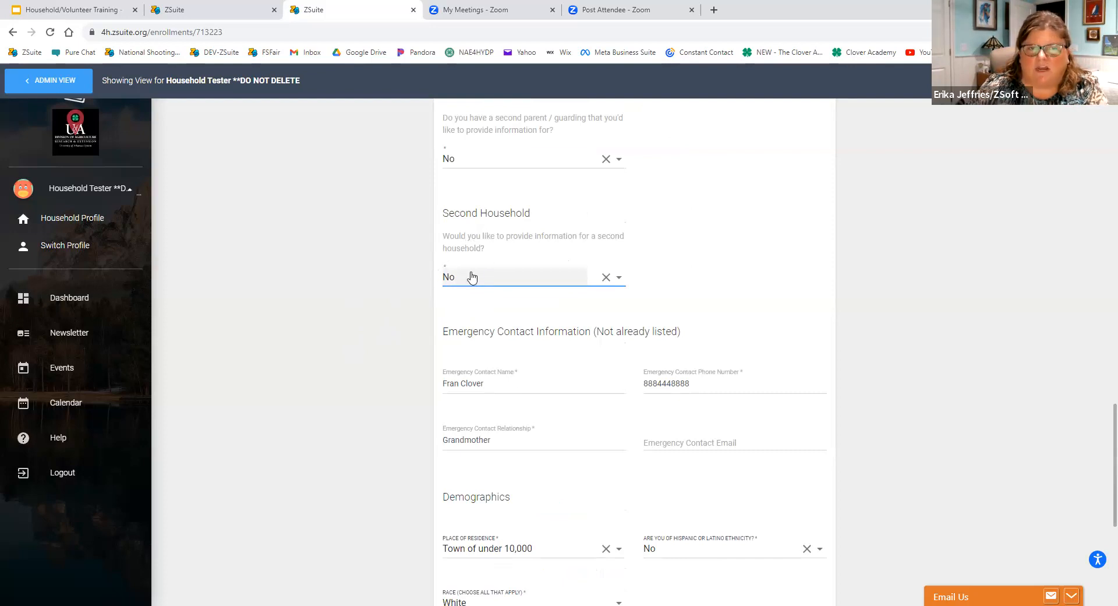
scroll(363, 279, down, 1)
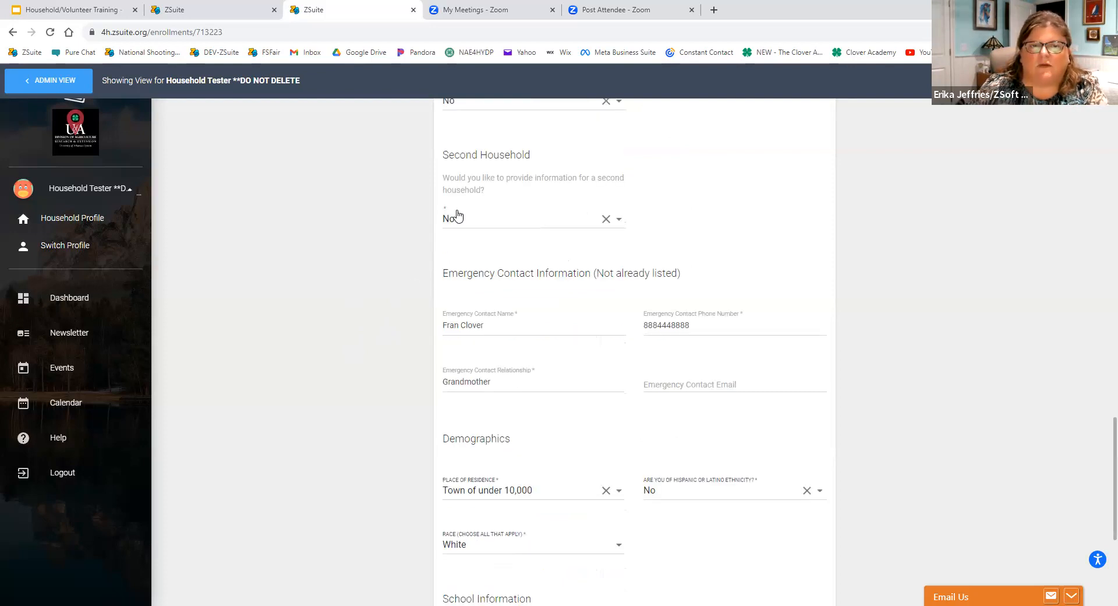
scroll(385, 375, down, 1)
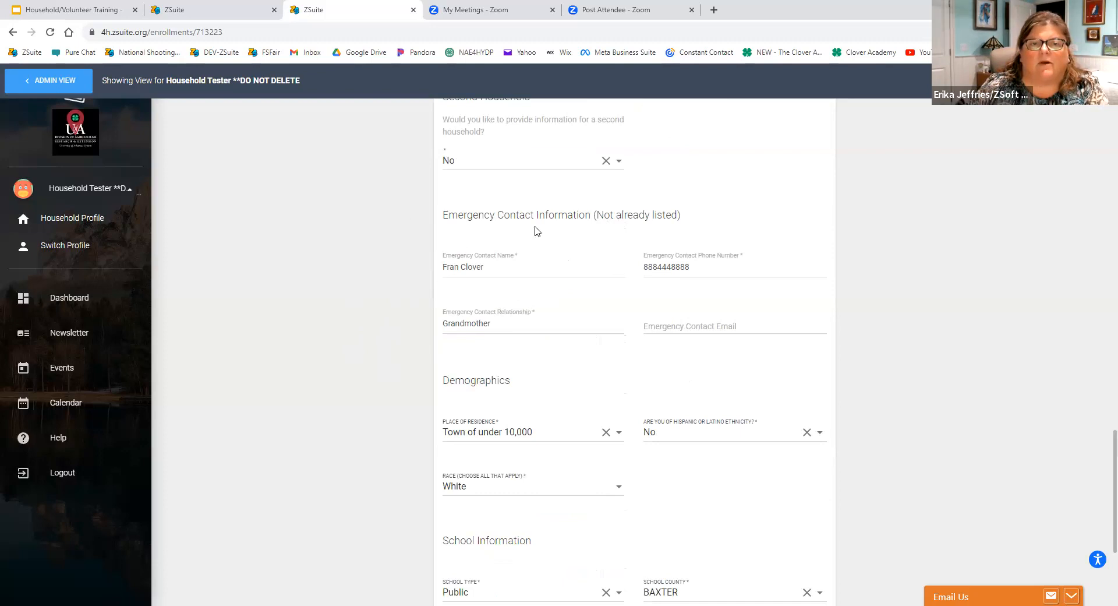
scroll(512, 284, down, 2)
scroll(510, 285, up, 1)
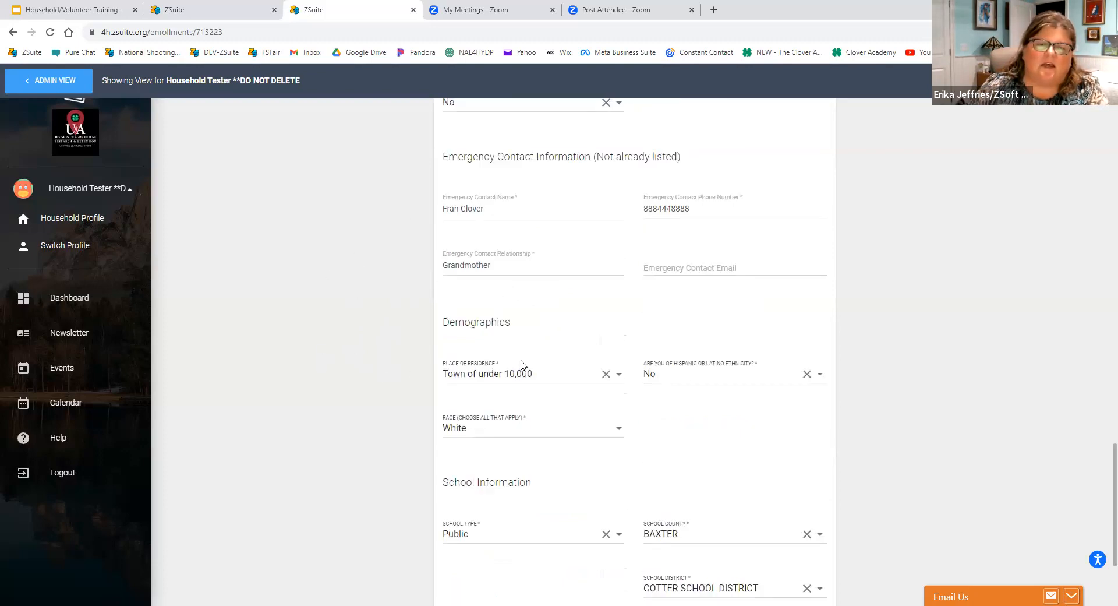
scroll(513, 366, down, 3)
scroll(406, 420, down, 1)
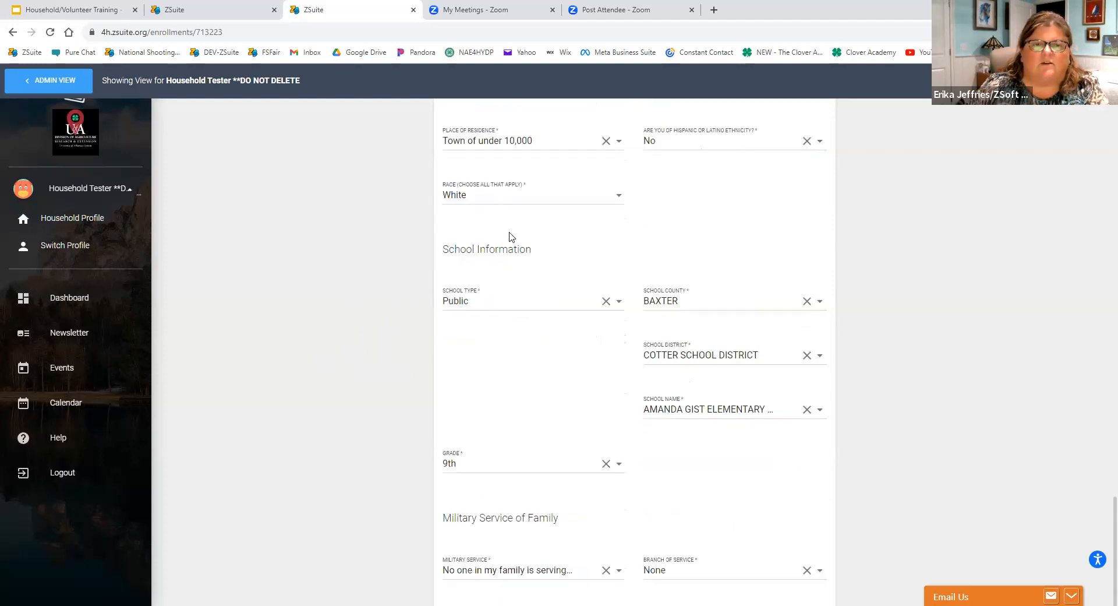
Check the options offered for the school type and close the list.
click(510, 299)
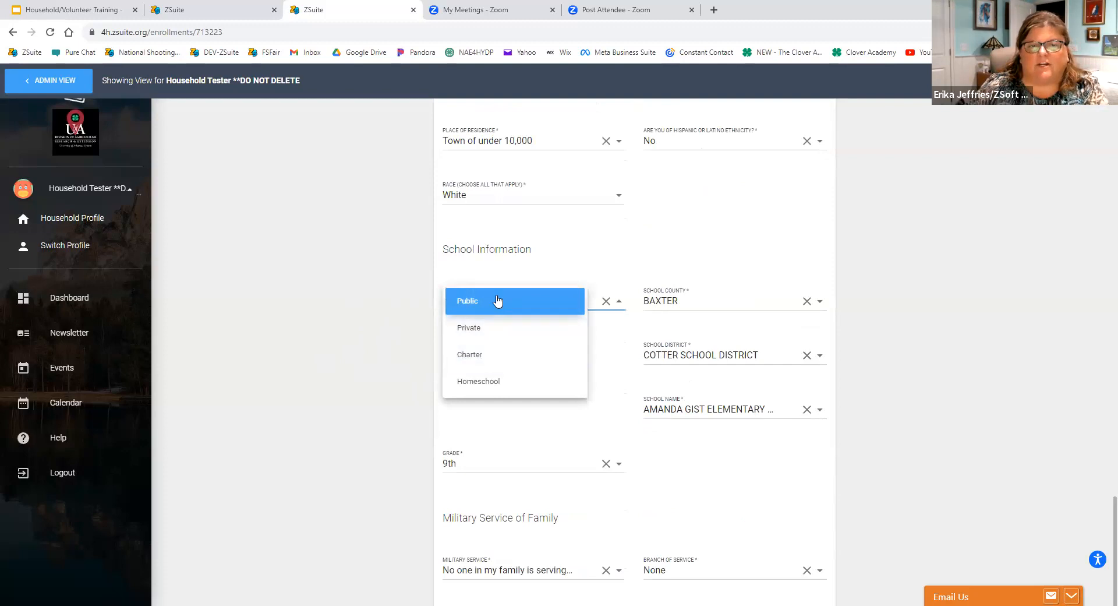
click(483, 351)
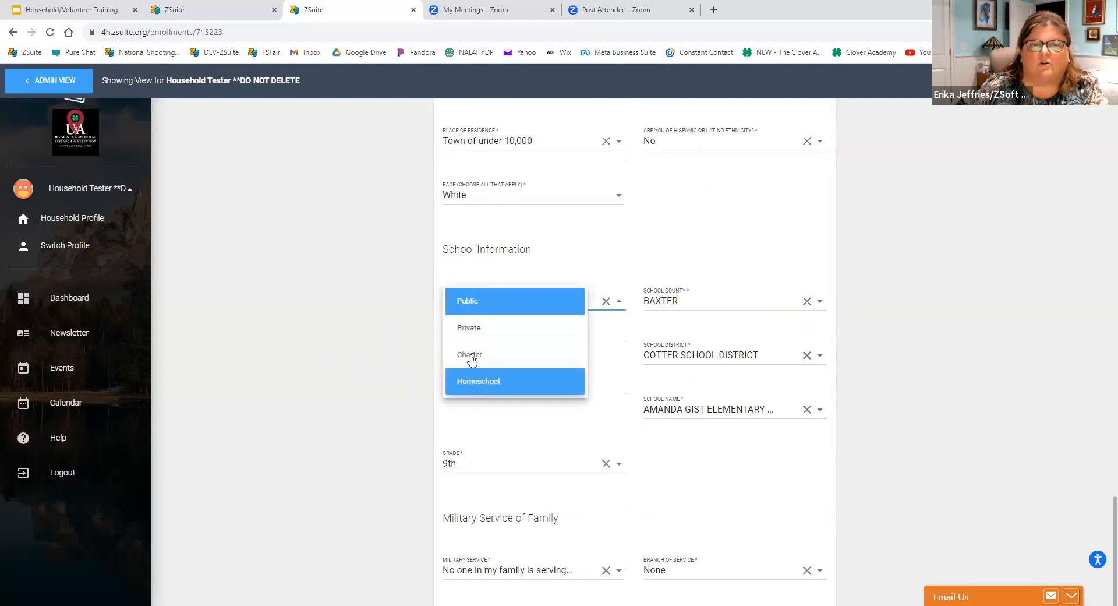
click(427, 302)
Review the school and military service details and advance the enrollment to the Waivers section.
scroll(450, 379, down, 2)
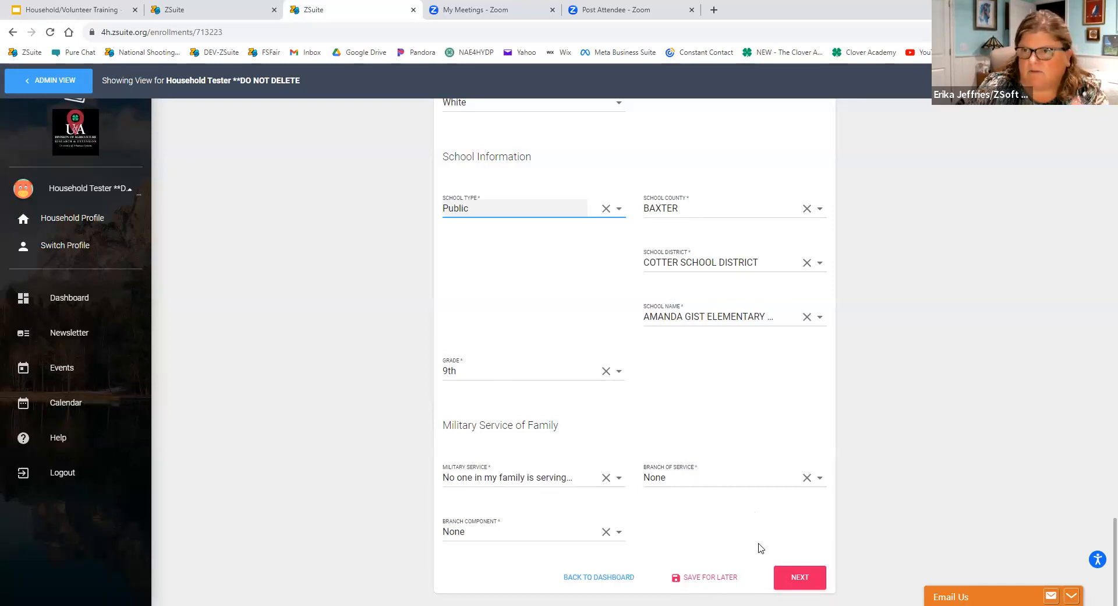
scroll(634, 364, up, 8)
scroll(638, 358, down, 6)
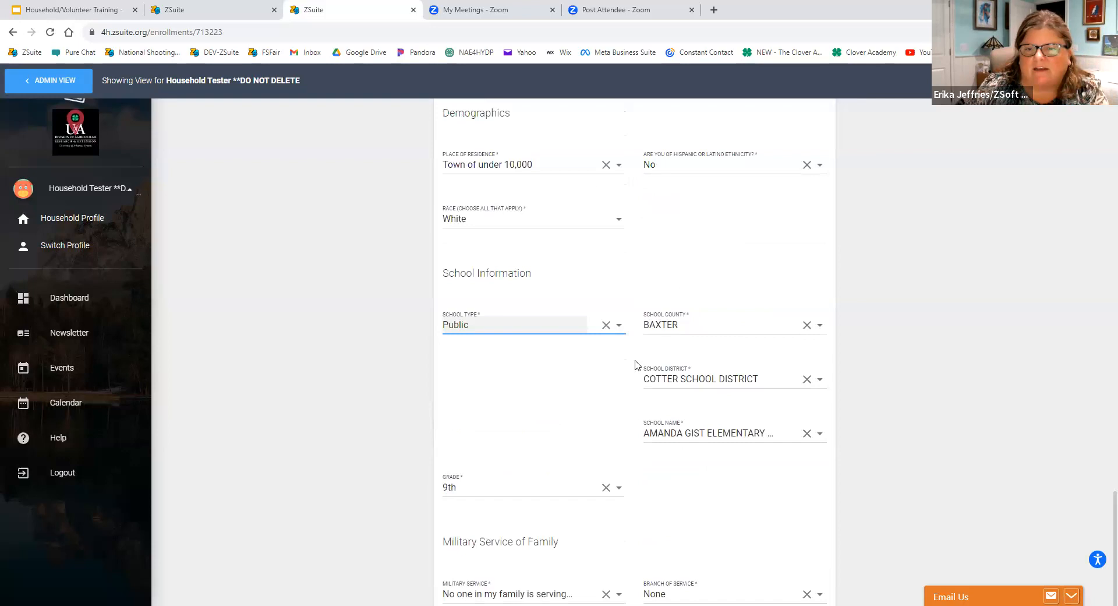
scroll(635, 365, down, 2)
click(802, 579)
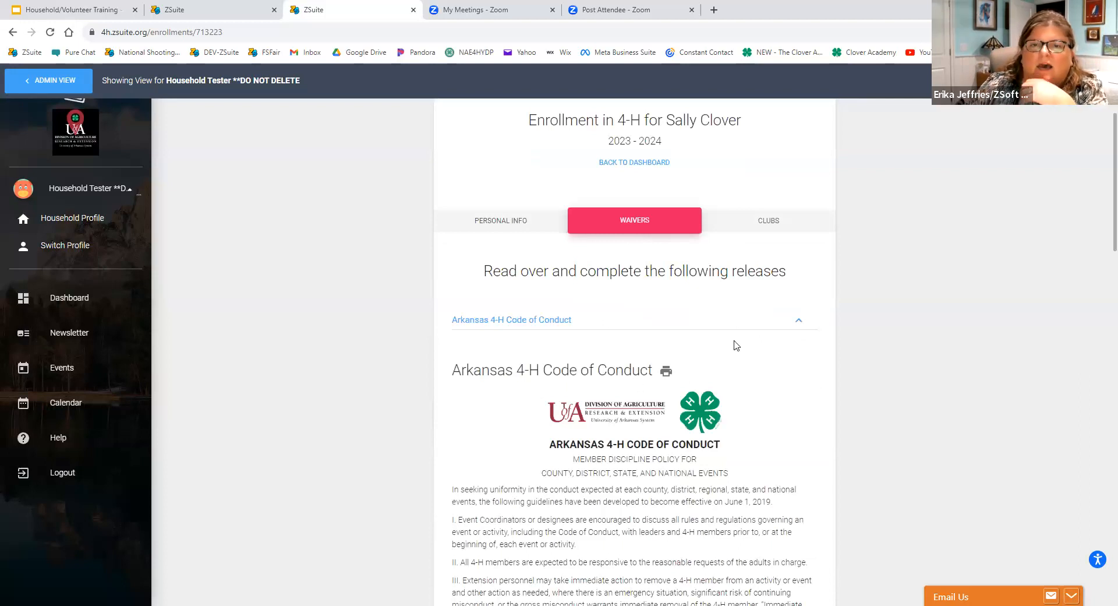
Collapse the Arkansas 4-H Code of Conduct to view the list of releases, reopen it and go through to its signatures.
click(798, 319)
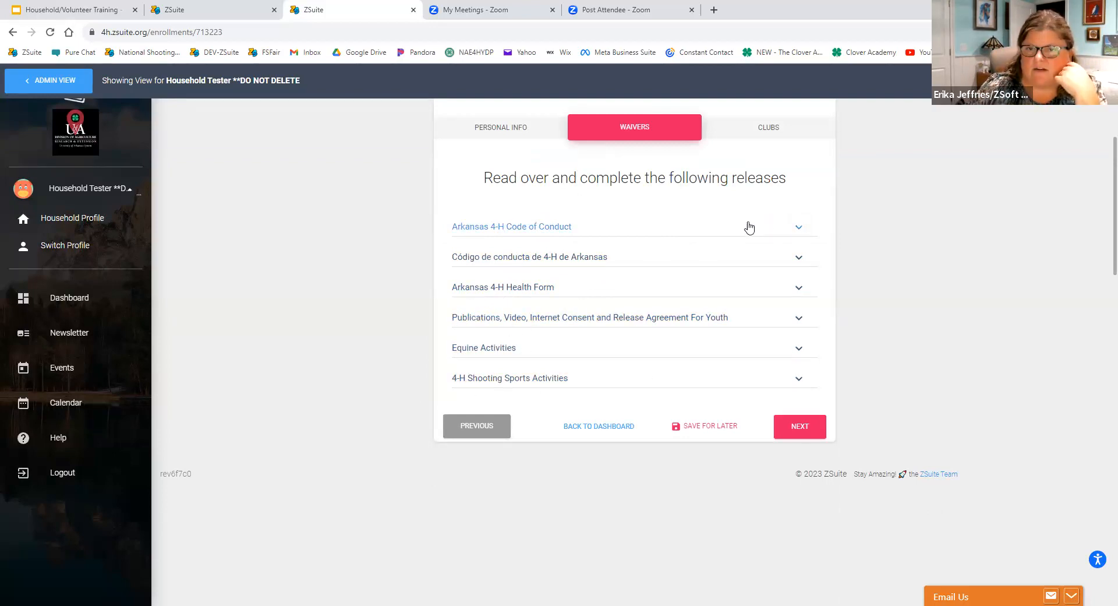
scroll(750, 228, up, 3)
click(569, 320)
scroll(463, 333, down, 5)
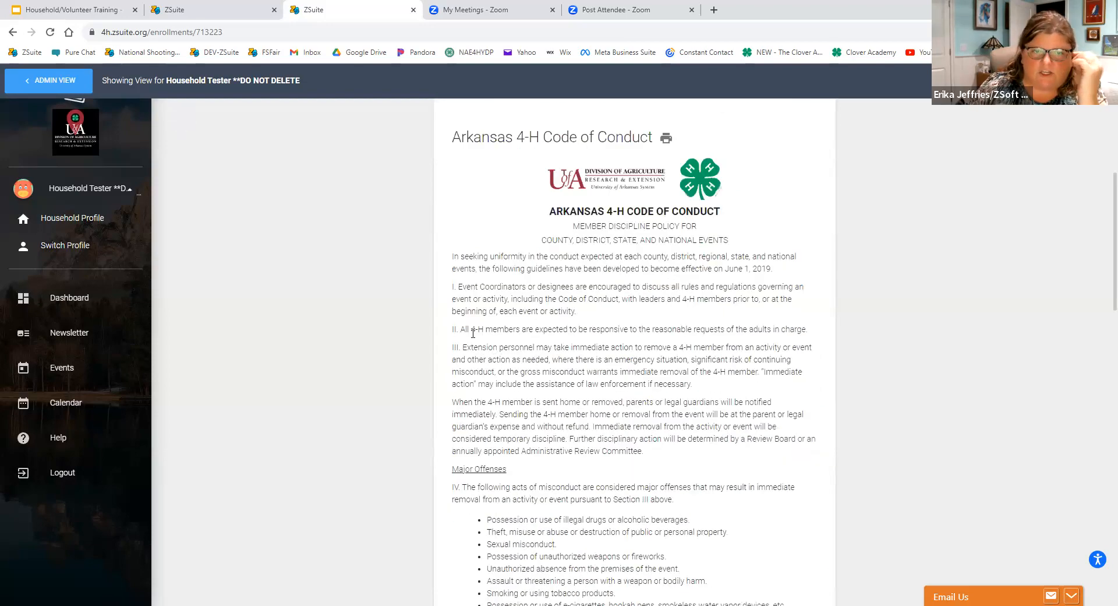
scroll(460, 333, down, 15)
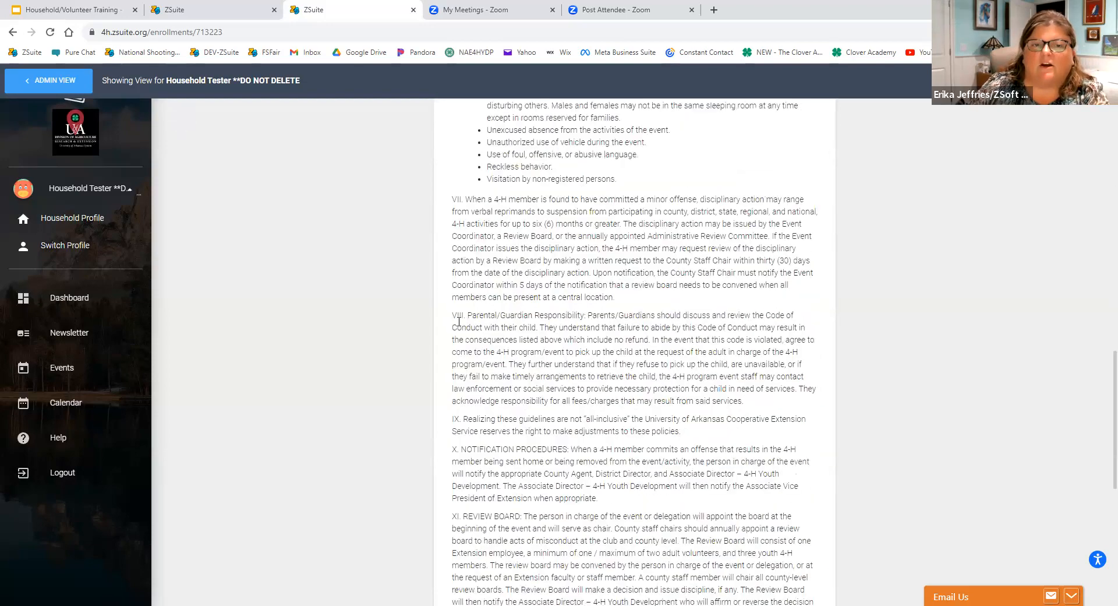
scroll(459, 319, down, 5)
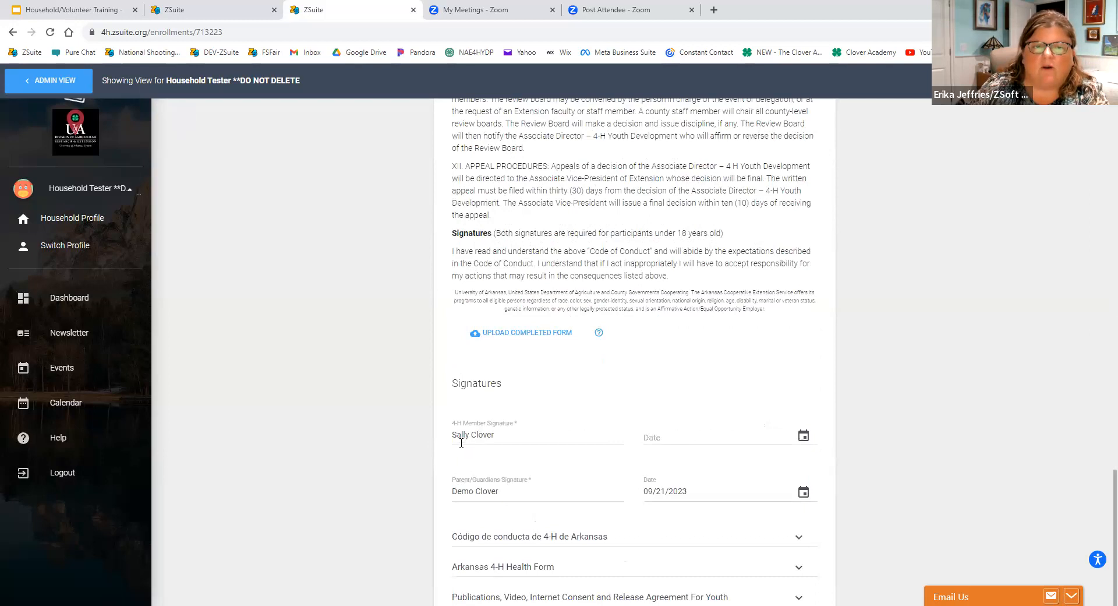
scroll(585, 440, down, 2)
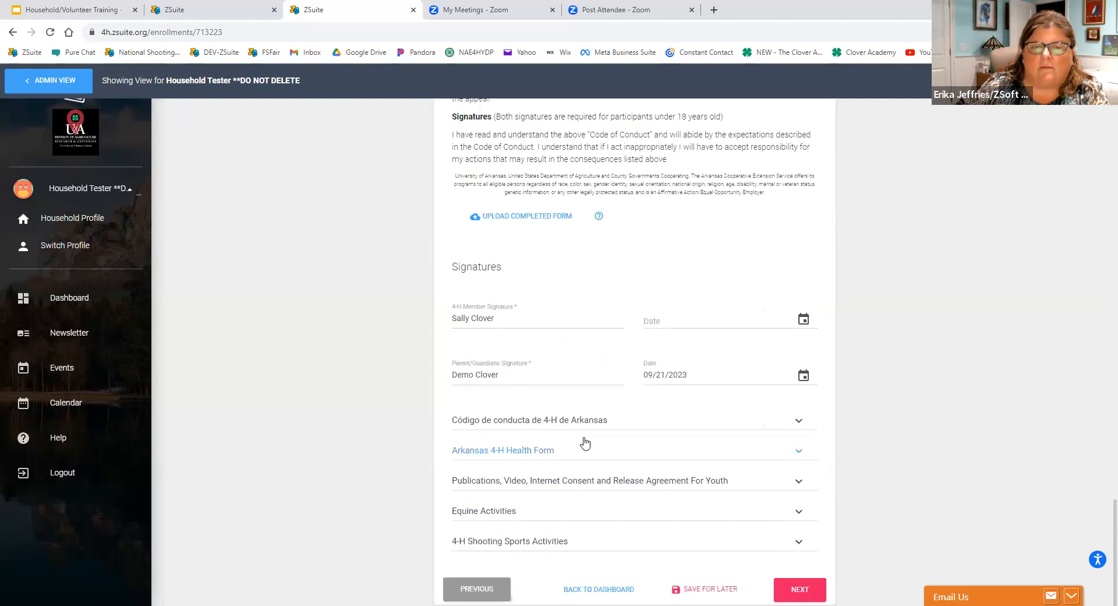
Date the 4-H member signature on the Arkansas 4-H Code of Conduct 10/18/2023.
click(803, 319)
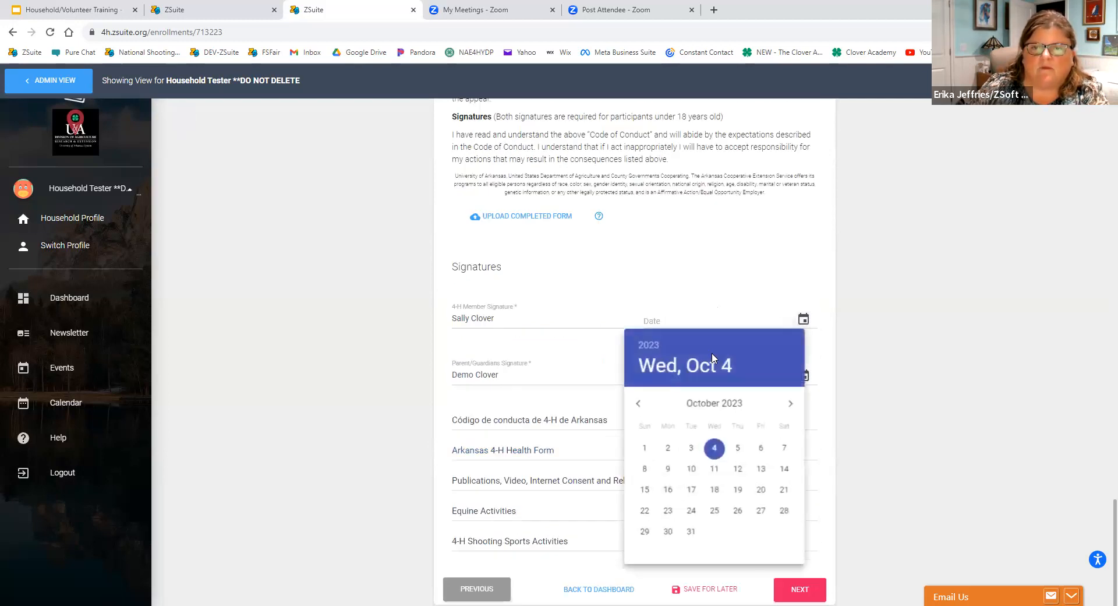
click(715, 490)
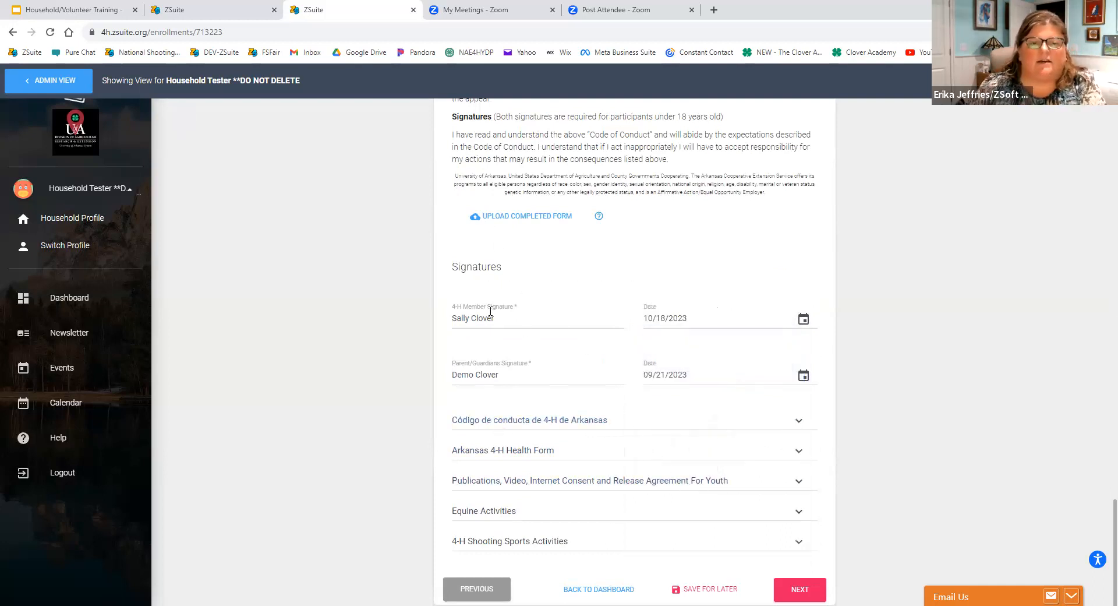
scroll(481, 342, down, 1)
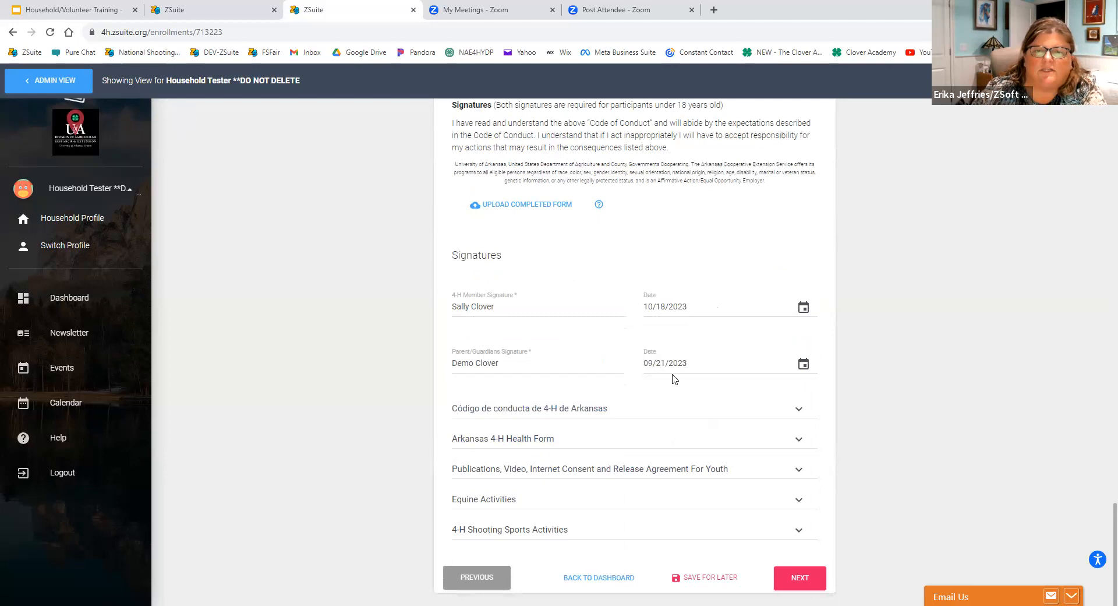
Open the Arkansas 4-H Health Form and review its contact, insurance, physician, health and allergy information.
click(560, 438)
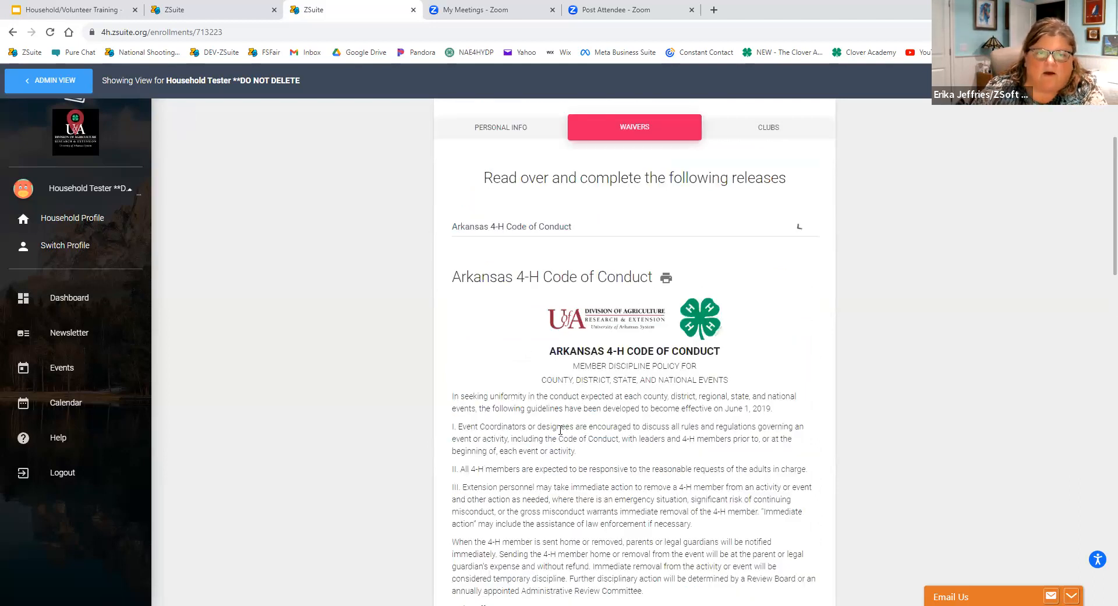
scroll(573, 360, down, 8)
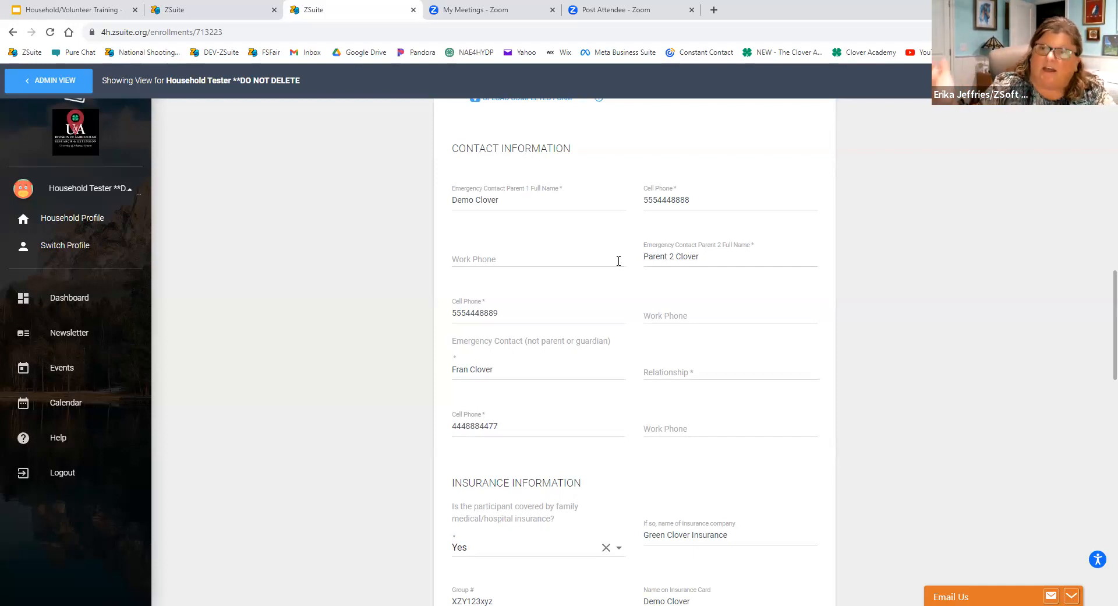
scroll(596, 250, down, 4)
scroll(594, 251, up, 4)
scroll(683, 256, down, 3)
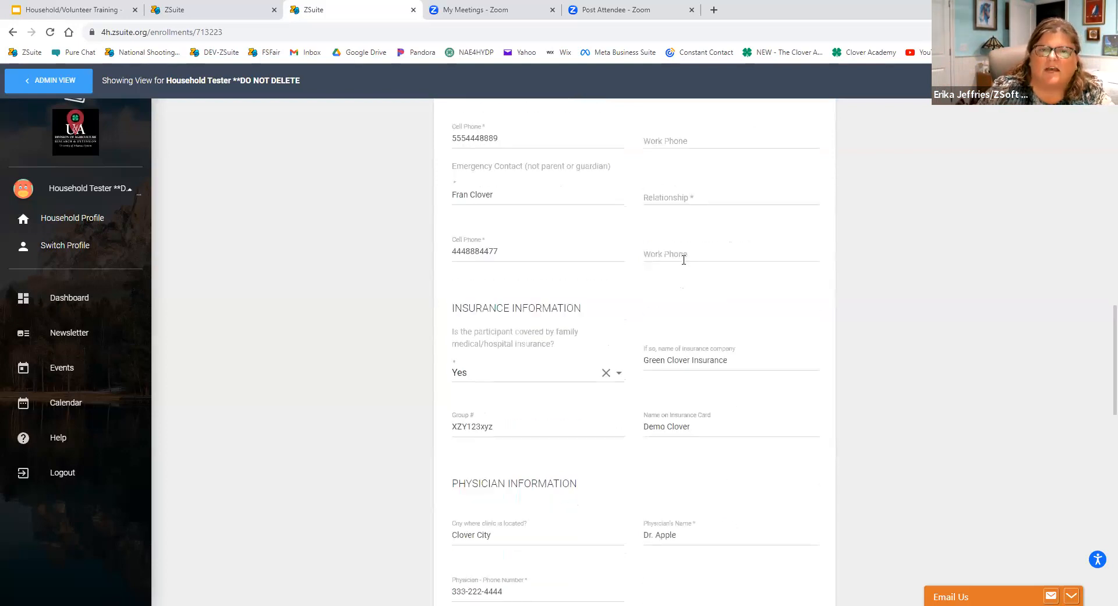
scroll(554, 366, down, 3)
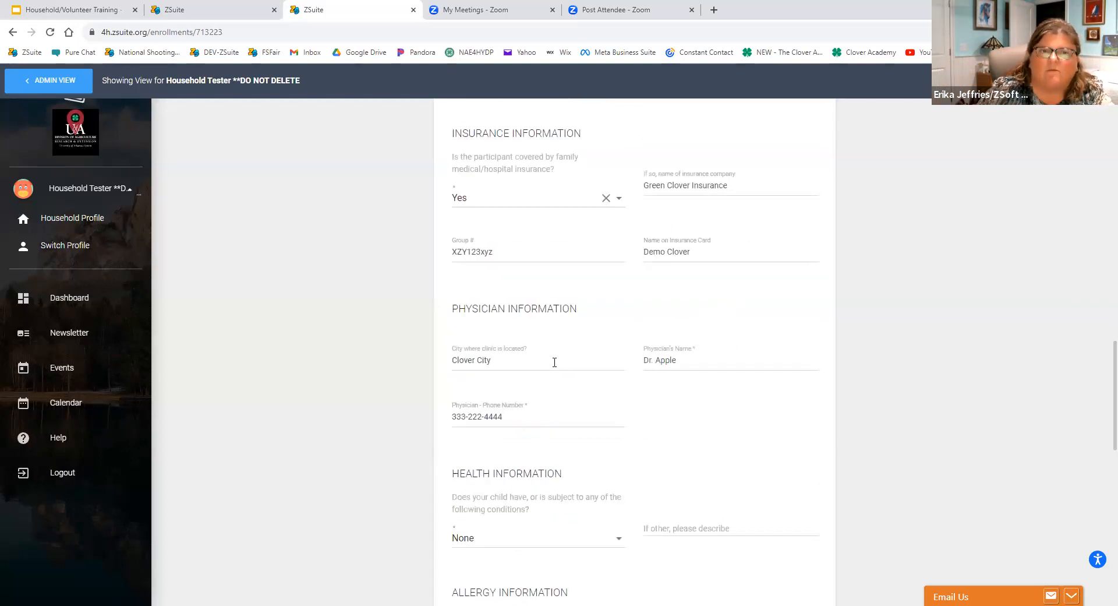
scroll(555, 362, down, 2)
scroll(576, 323, down, 4)
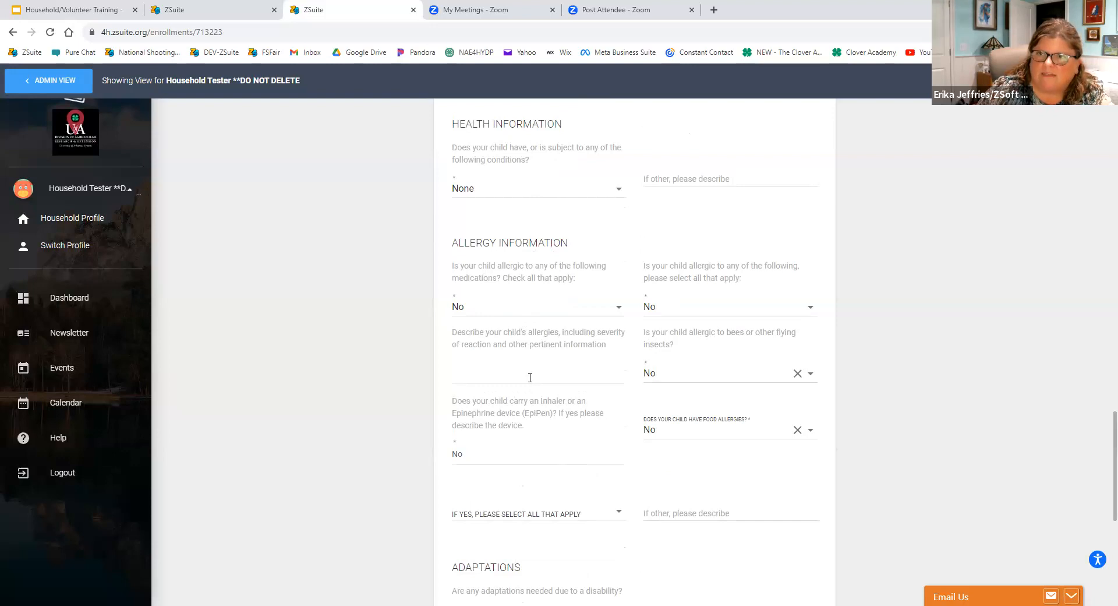
scroll(531, 382, down, 1)
scroll(531, 382, down, 2)
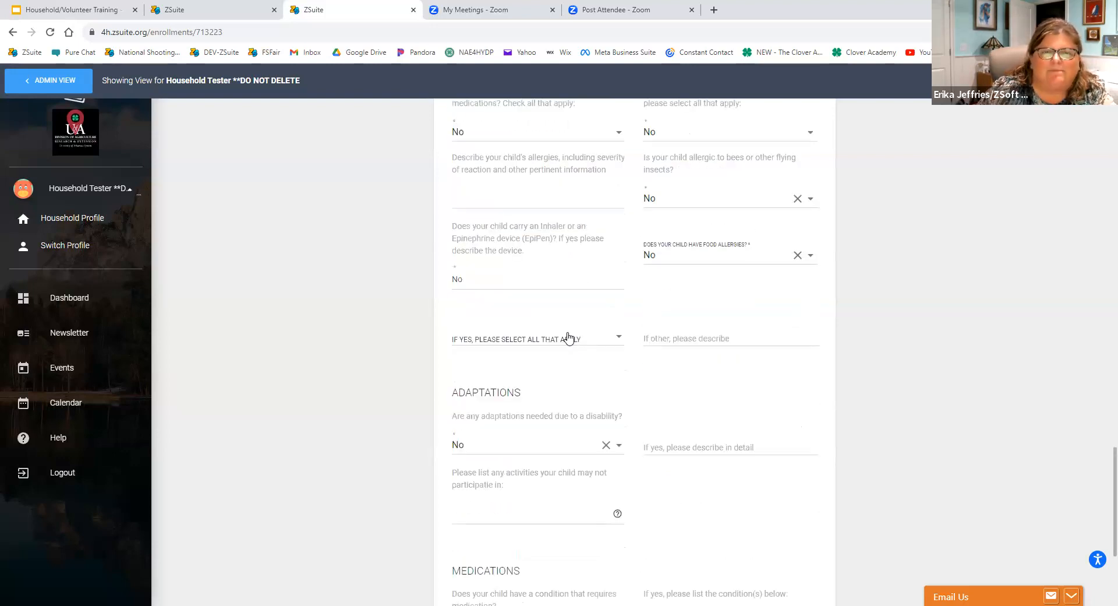
Check the options offered for the child's health conditions and close the list with None kept.
scroll(604, 218, up, 3)
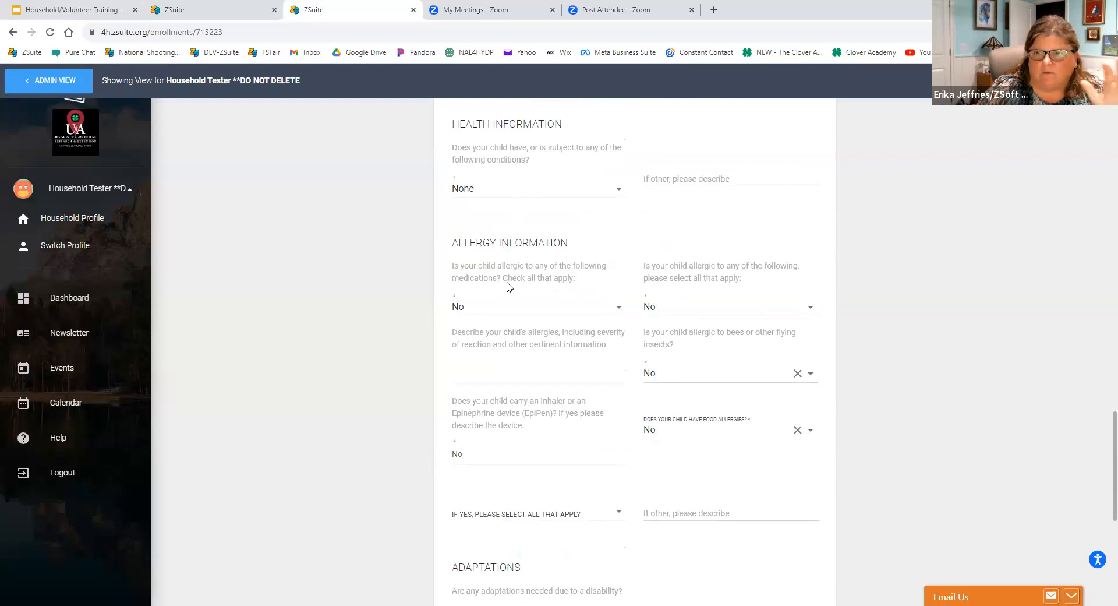
click(535, 191)
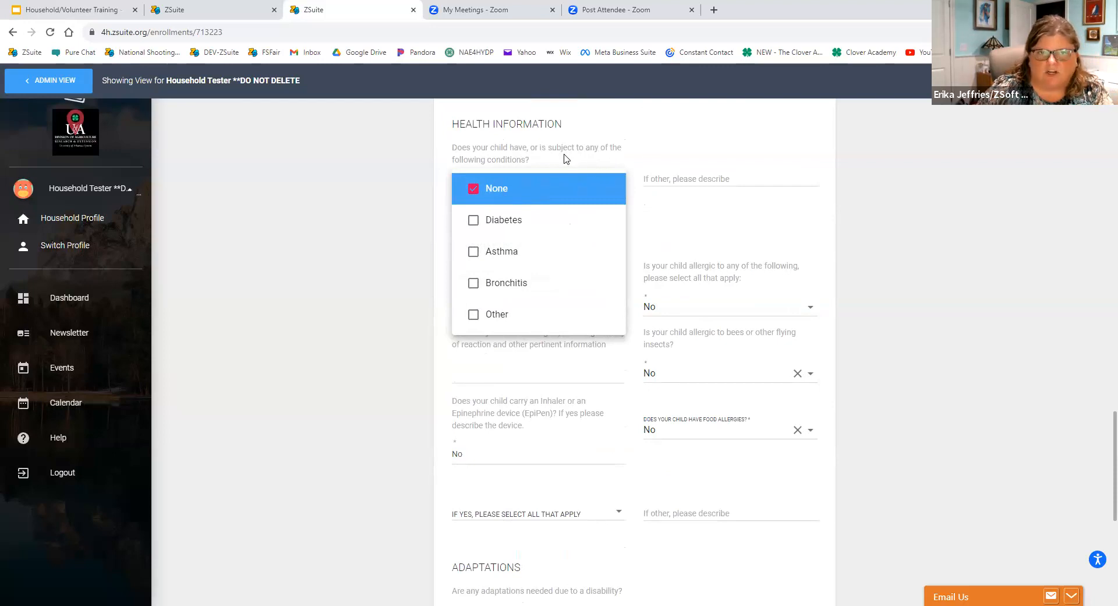
click(727, 260)
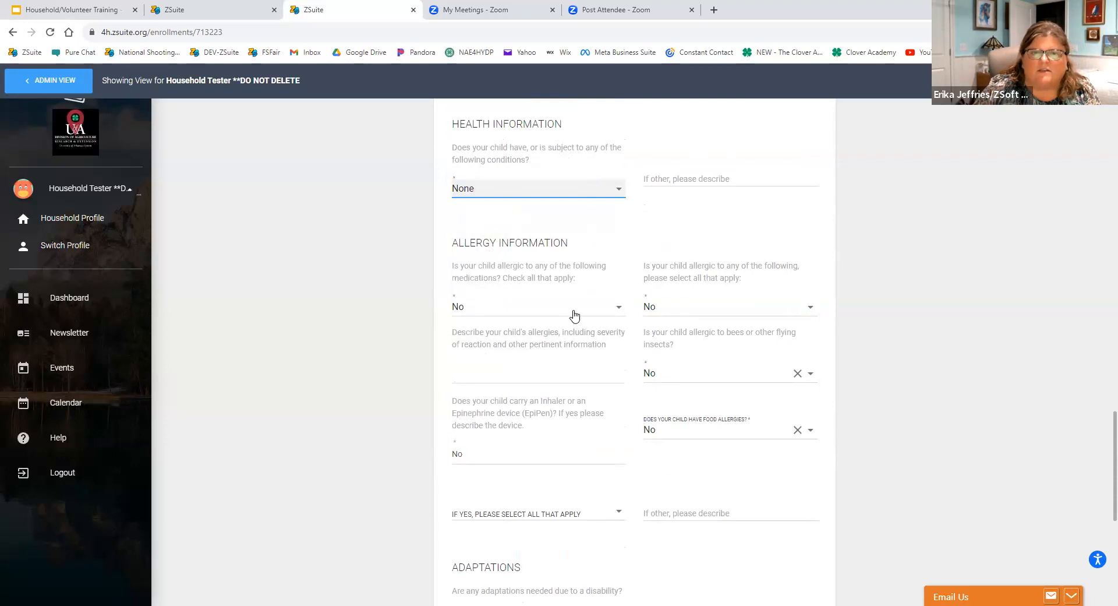
Review the health form's allergy, adaptations and medications questions down to the signature fields.
scroll(606, 362, down, 1)
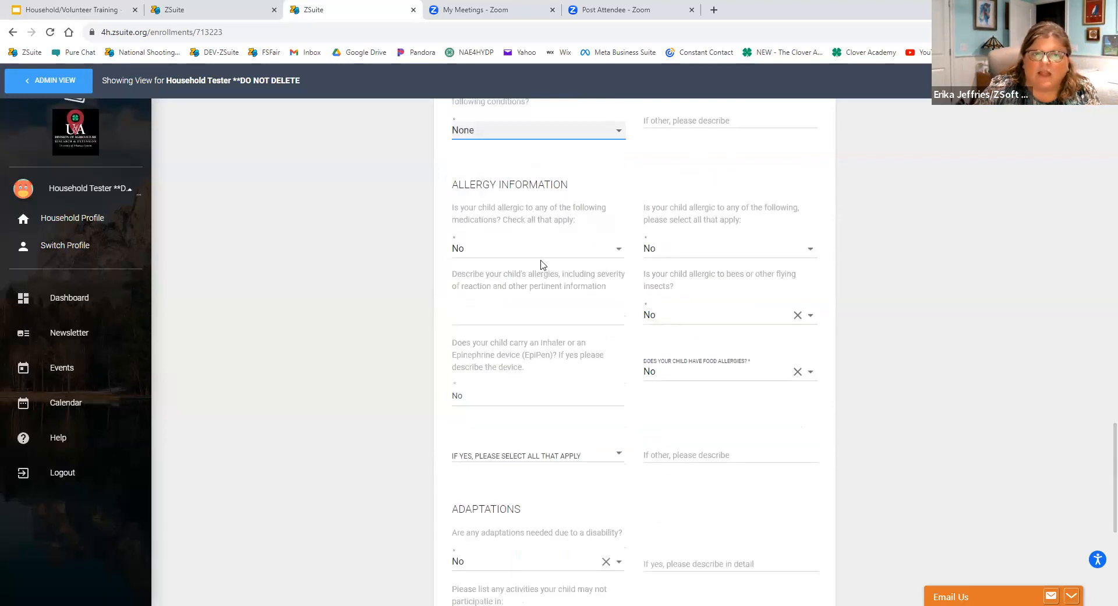
scroll(445, 274, down, 1)
scroll(447, 285, down, 4)
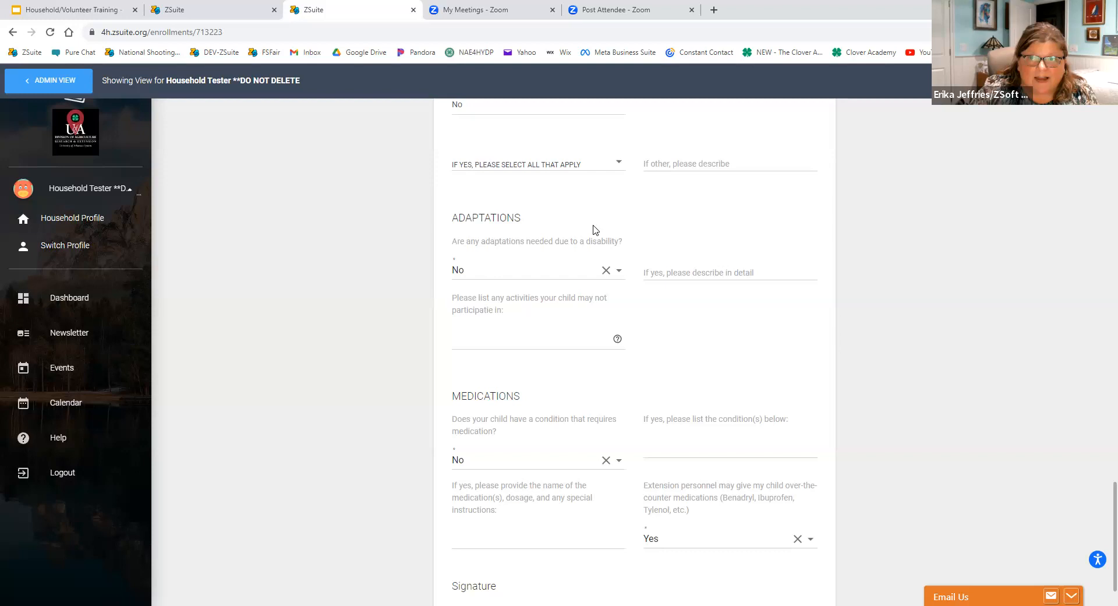
scroll(492, 356, down, 2)
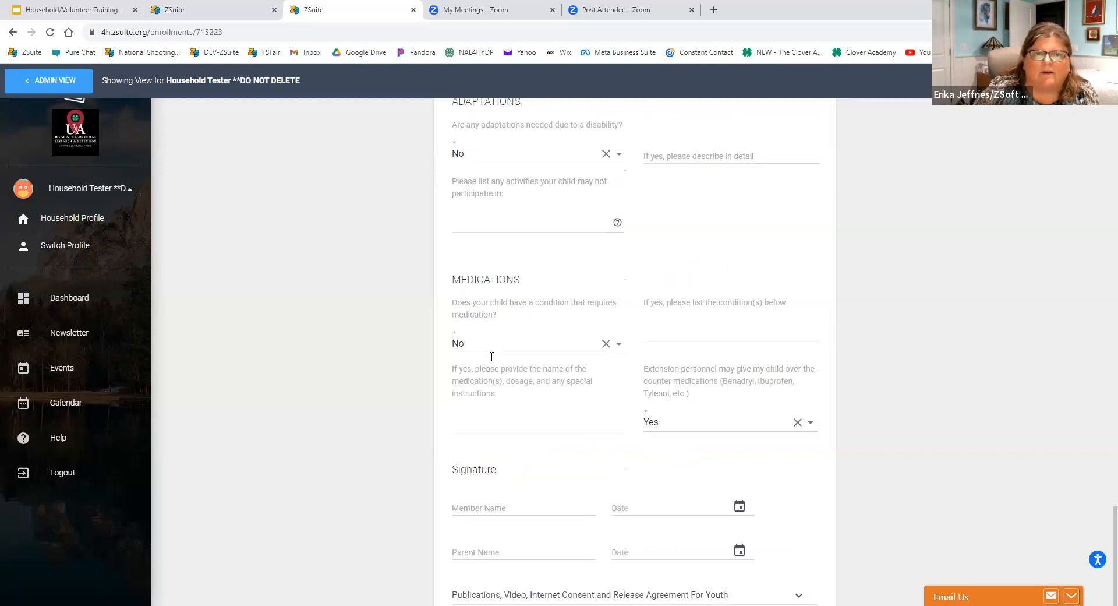
scroll(492, 356, down, 1)
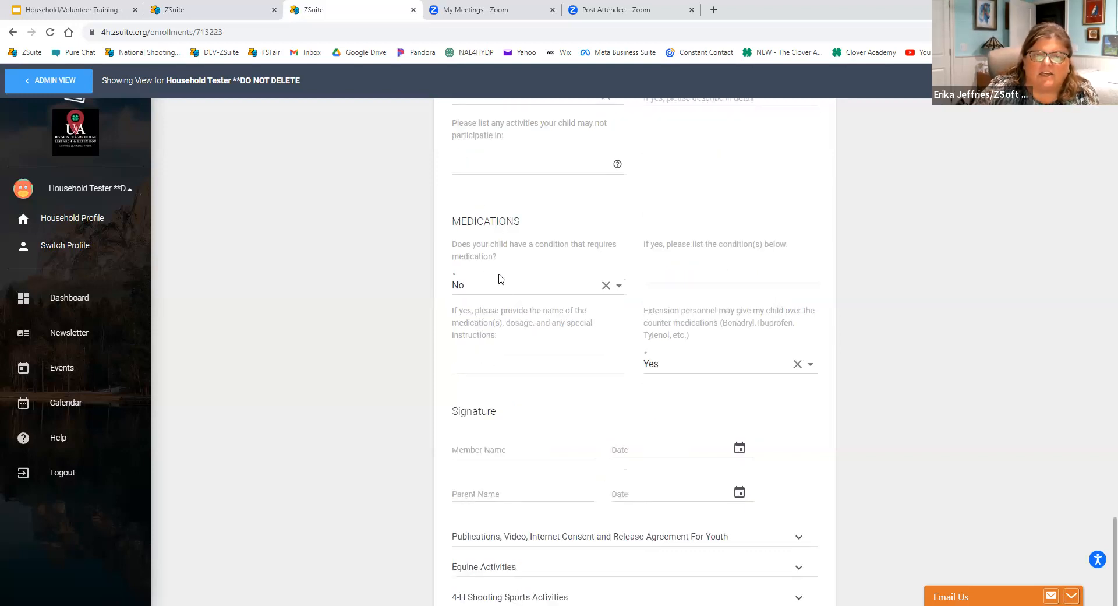
scroll(499, 278, down, 1)
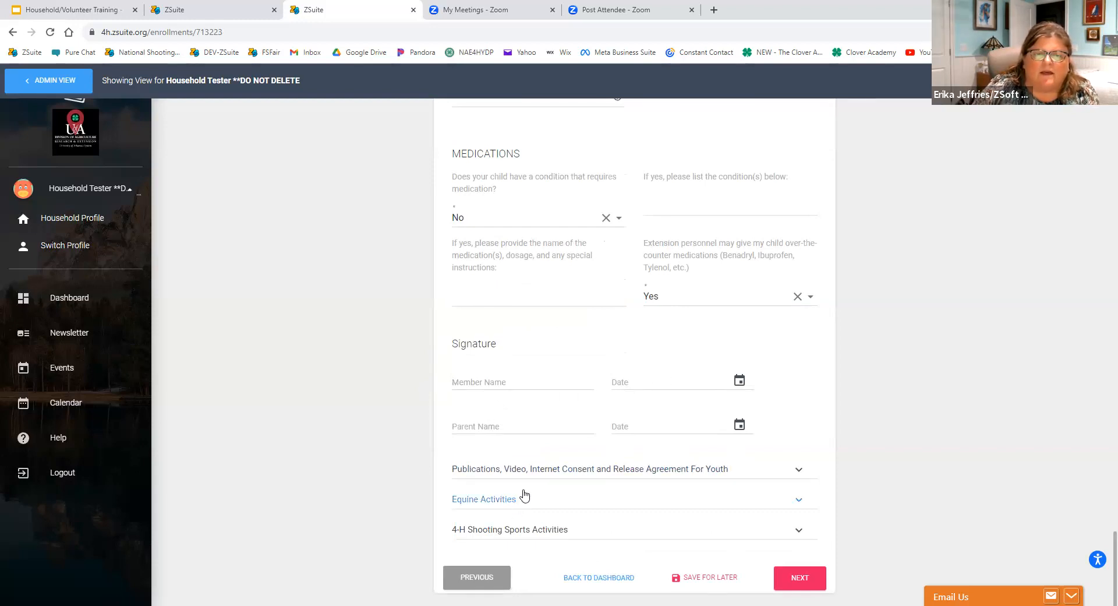
Open the Publications, Video, Internet Consent and Release Agreement For Youth and check its release options.
click(530, 469)
scroll(512, 373, down, 10)
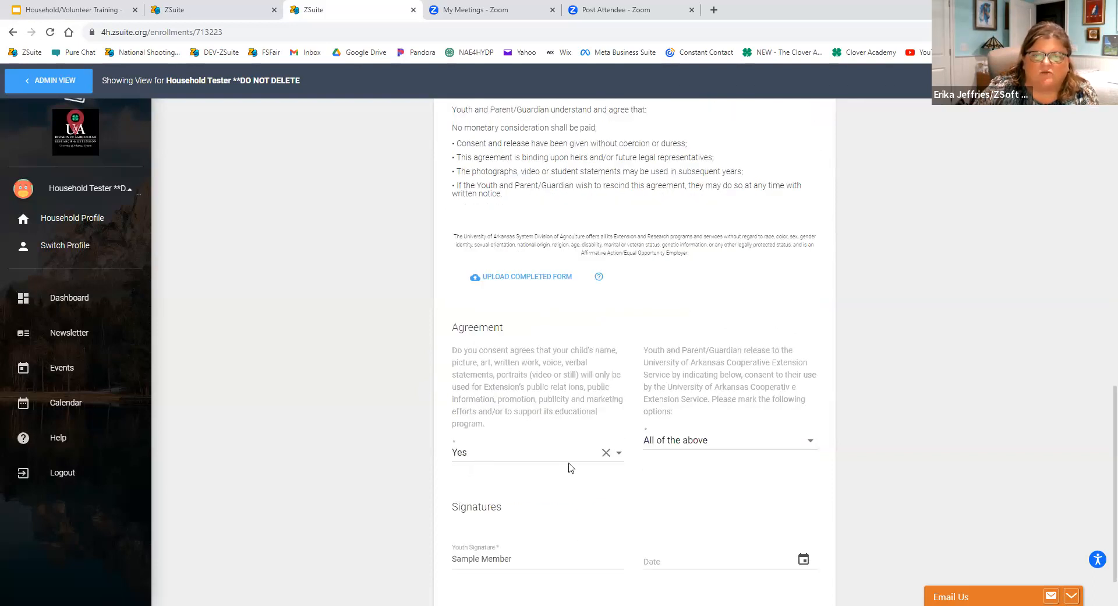
click(675, 451)
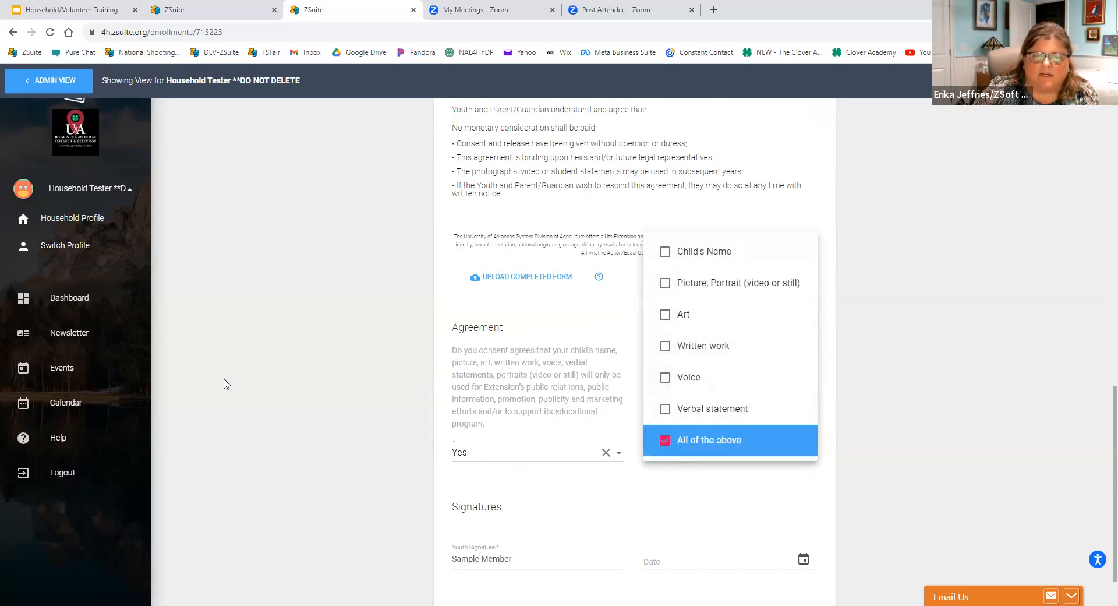
click(872, 457)
Open the Equine Activities release and go through the agreement to its consent signatures.
scroll(862, 463, down, 3)
click(459, 494)
scroll(466, 431, down, 6)
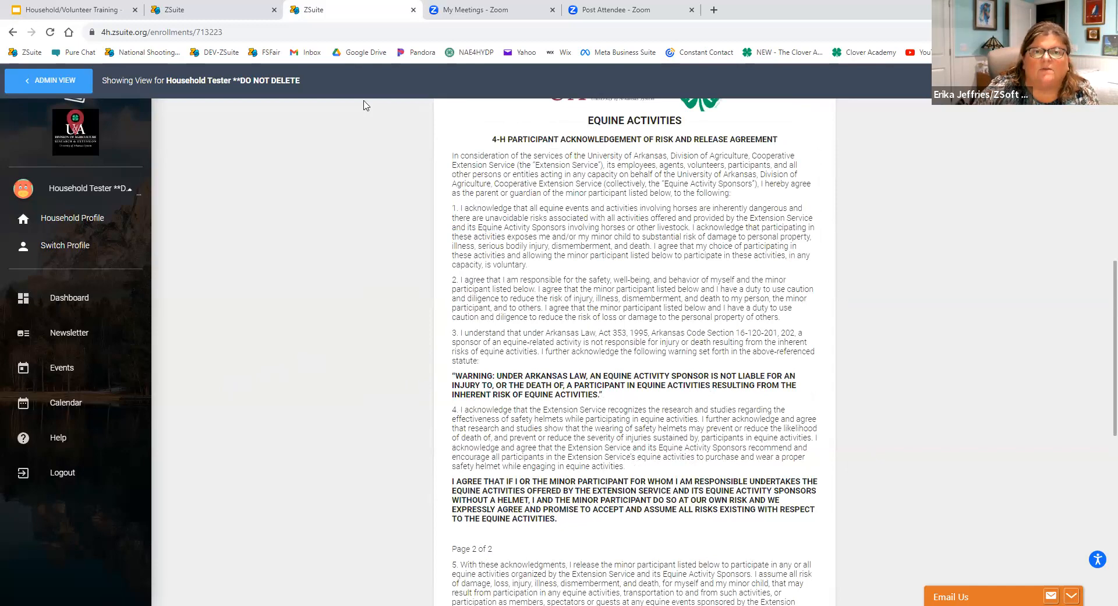
scroll(396, 298, down, 10)
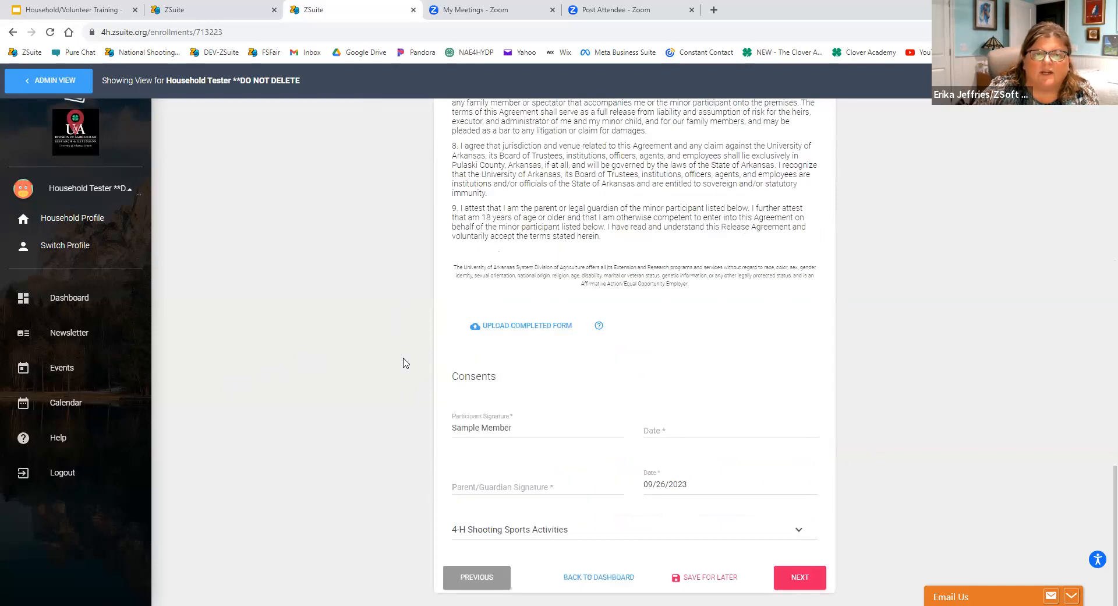
Review the 4-H Shooting Sports Activities release down to its consents and try to advance past the Waivers section.
click(547, 530)
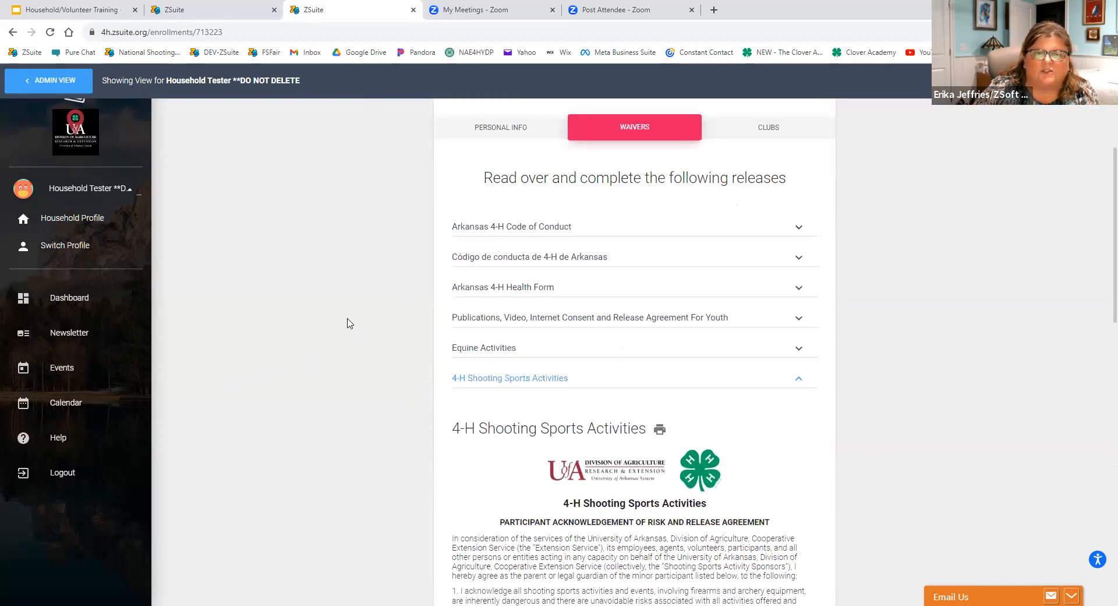
scroll(347, 324, down, 15)
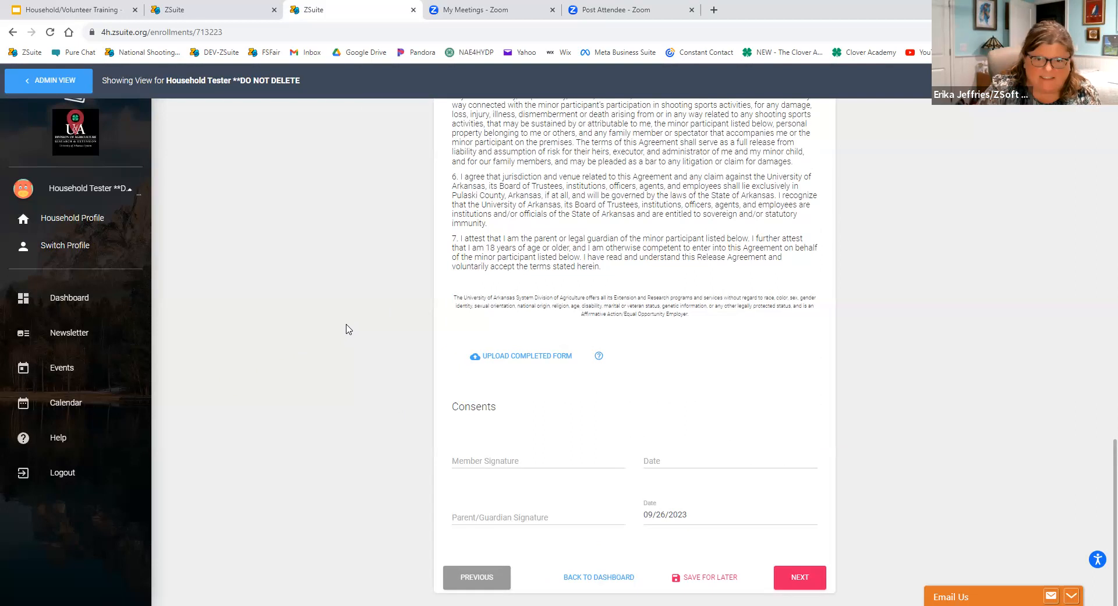
click(799, 579)
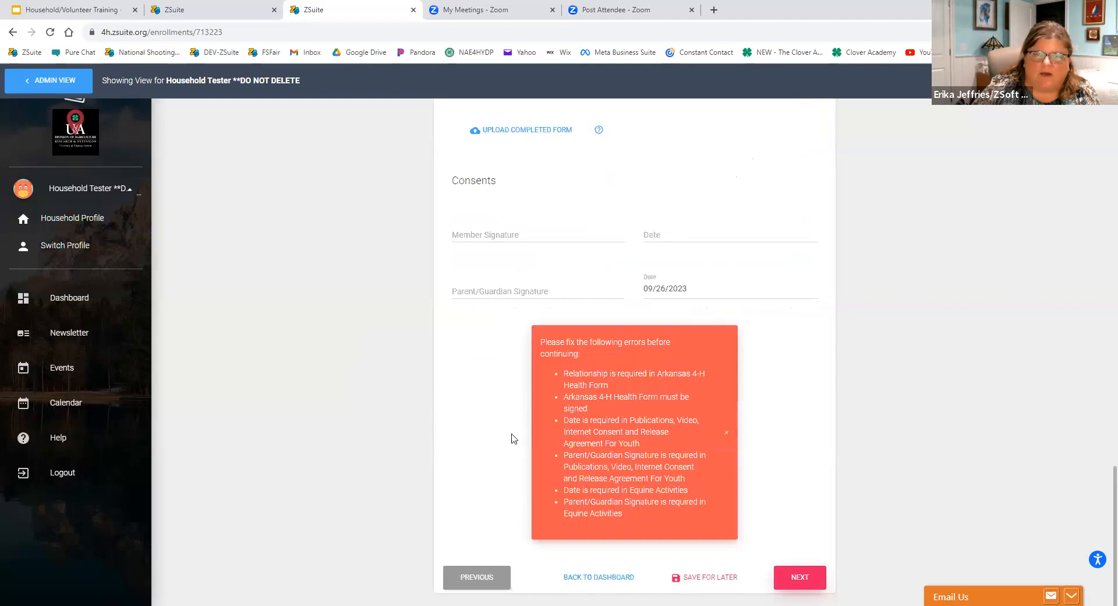
Review the required waiver corrections, save the enrollment for later and return to the household dashboard.
scroll(521, 432, up, 7)
scroll(518, 422, down, 7)
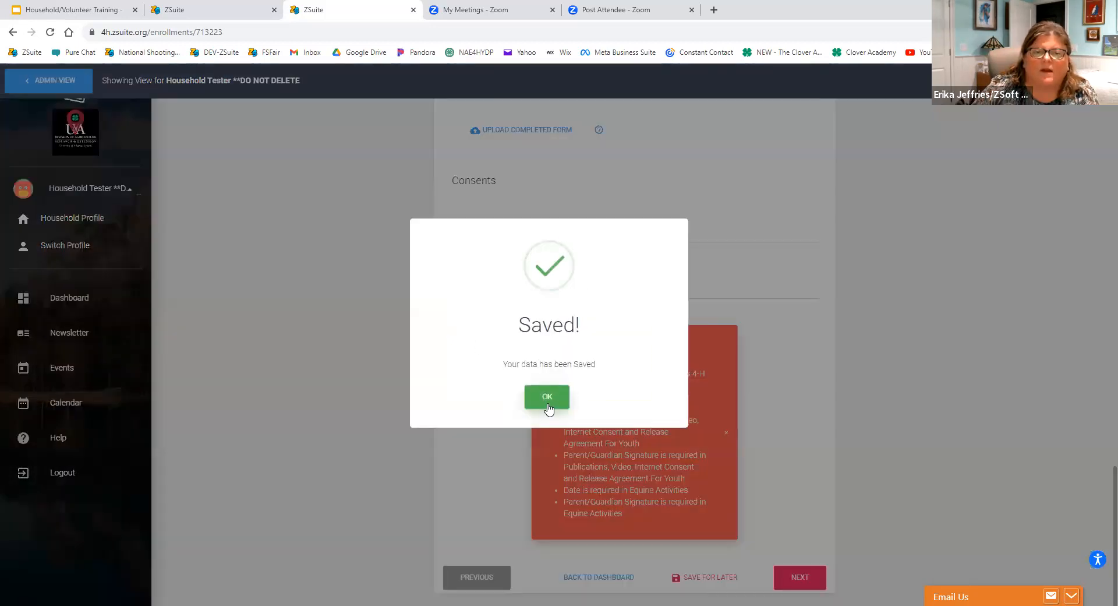
click(547, 399)
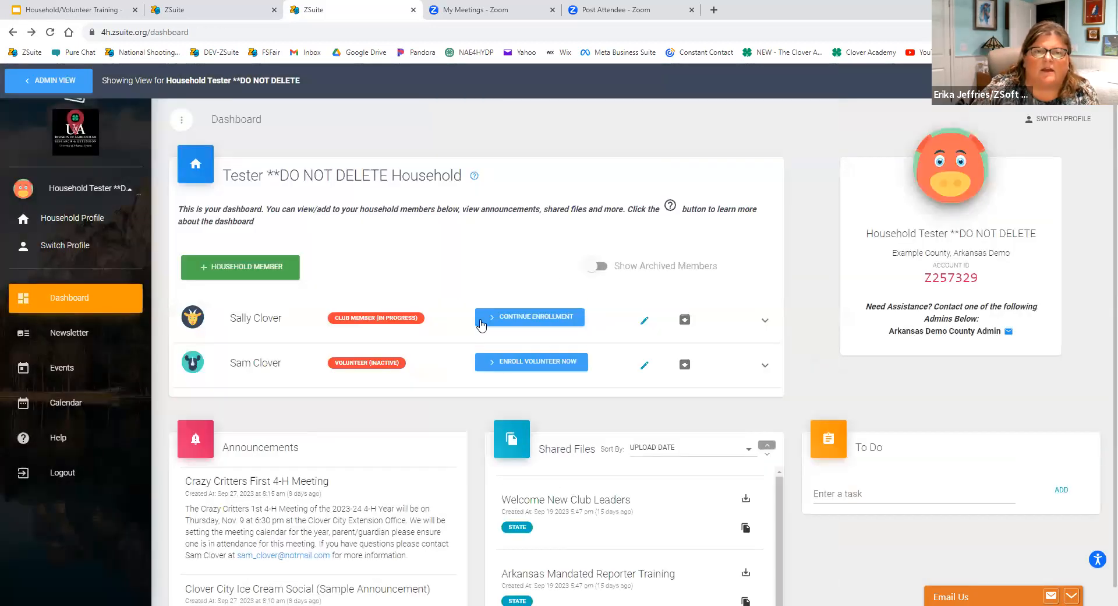
click(524, 319)
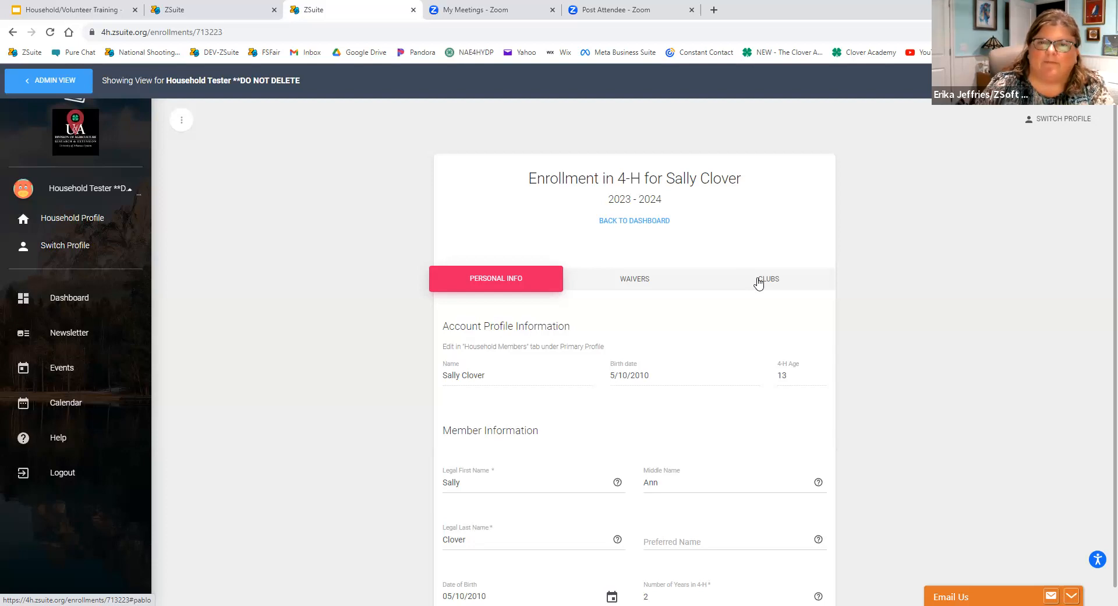
click(54, 249)
click(215, 324)
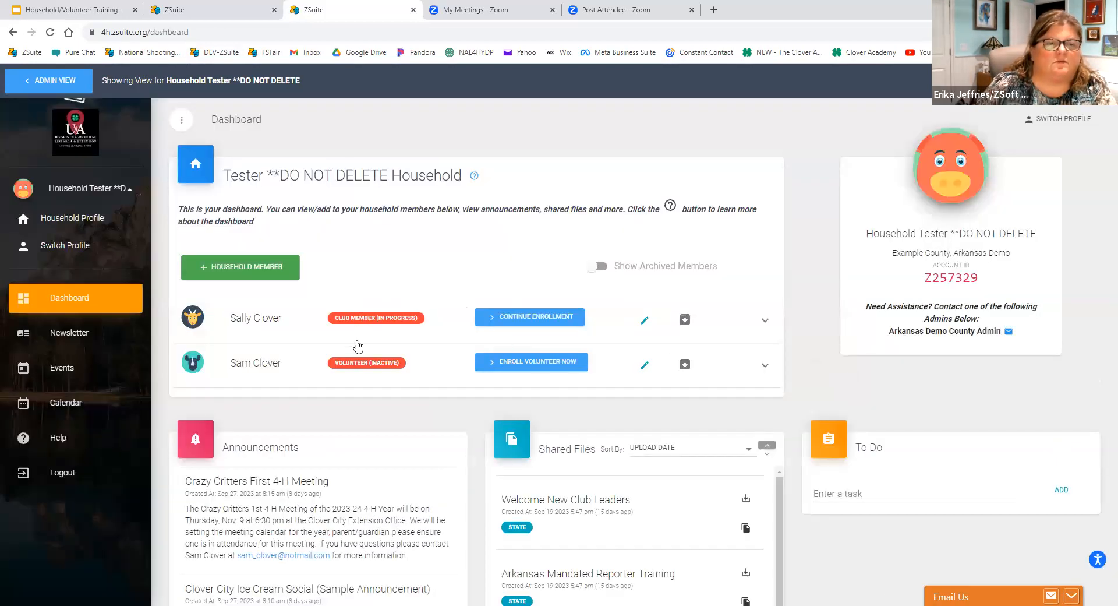
Continue the club member's in-progress enrollment and go to the signatures in its Waivers section.
click(538, 317)
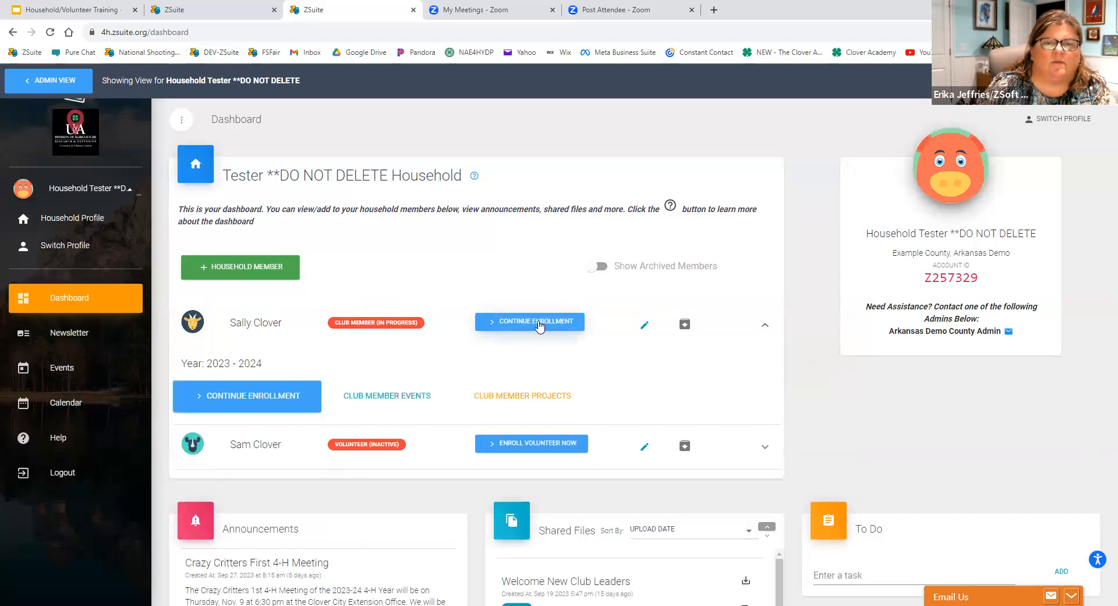
click(523, 324)
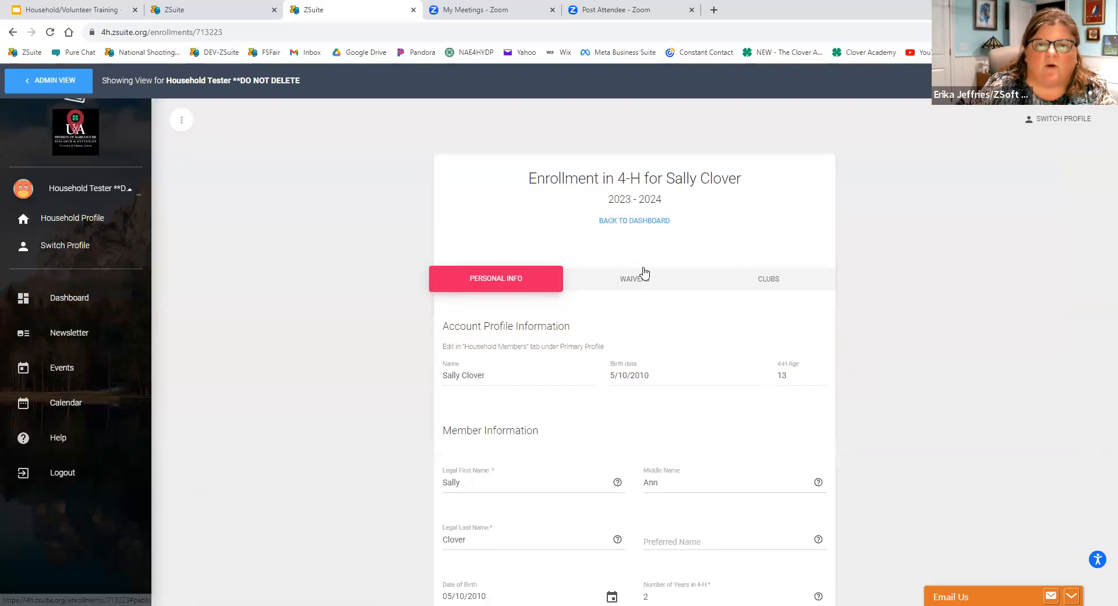
click(631, 281)
scroll(627, 321, down, 6)
scroll(625, 333, down, 15)
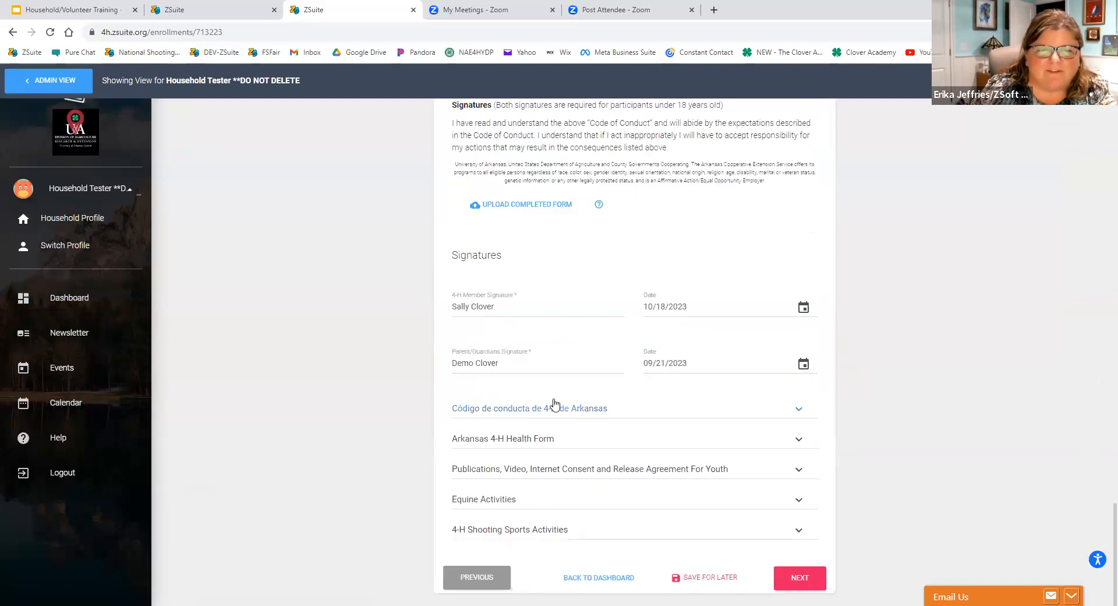
Open the Arkansas 4-H Health Form and enter the member's full name in its signature section.
click(603, 441)
scroll(603, 443, down, 12)
scroll(519, 407, down, 5)
scroll(524, 421, down, 10)
scroll(545, 396, down, 9)
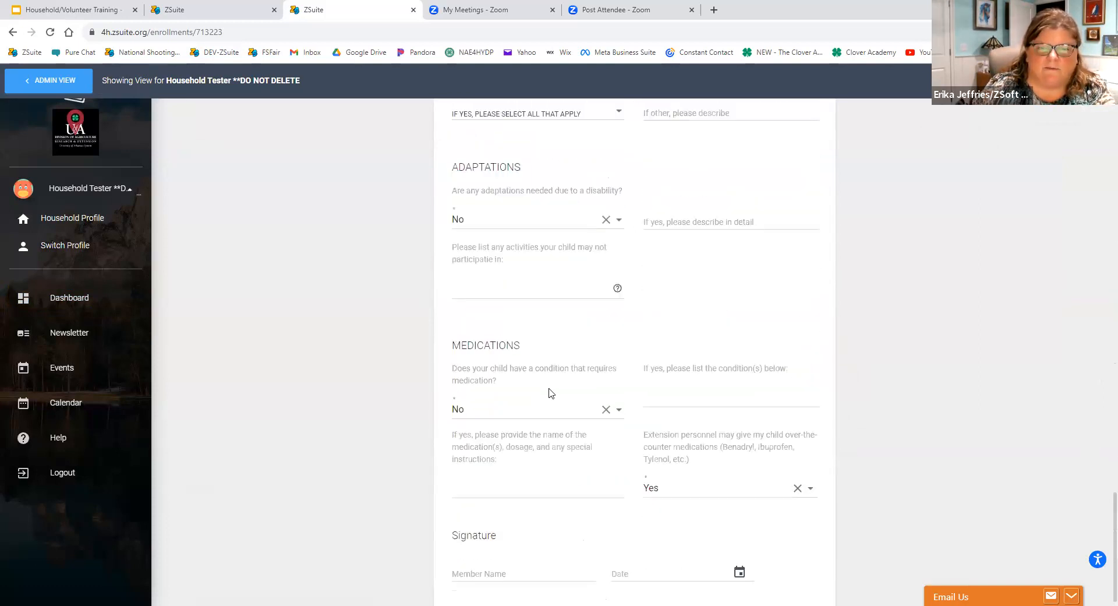
click(491, 375)
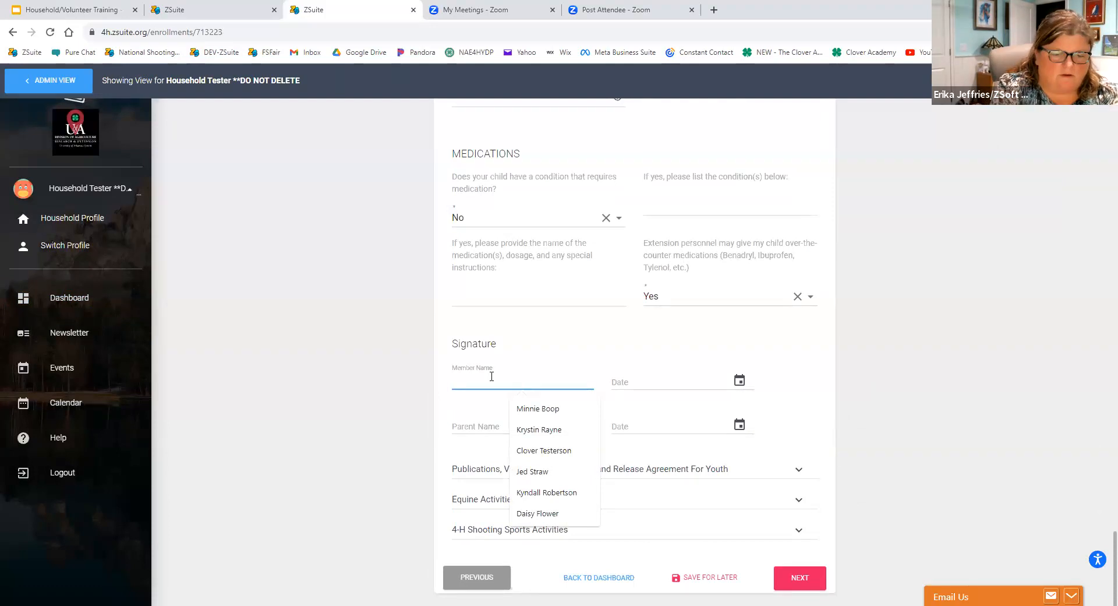
text(Test)
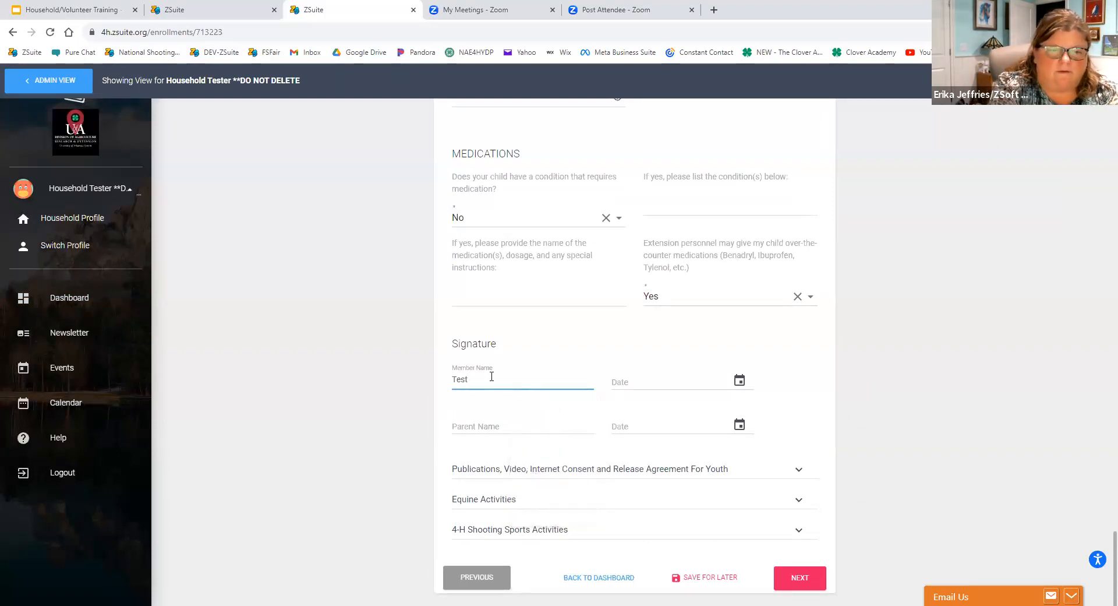
text( Clover)
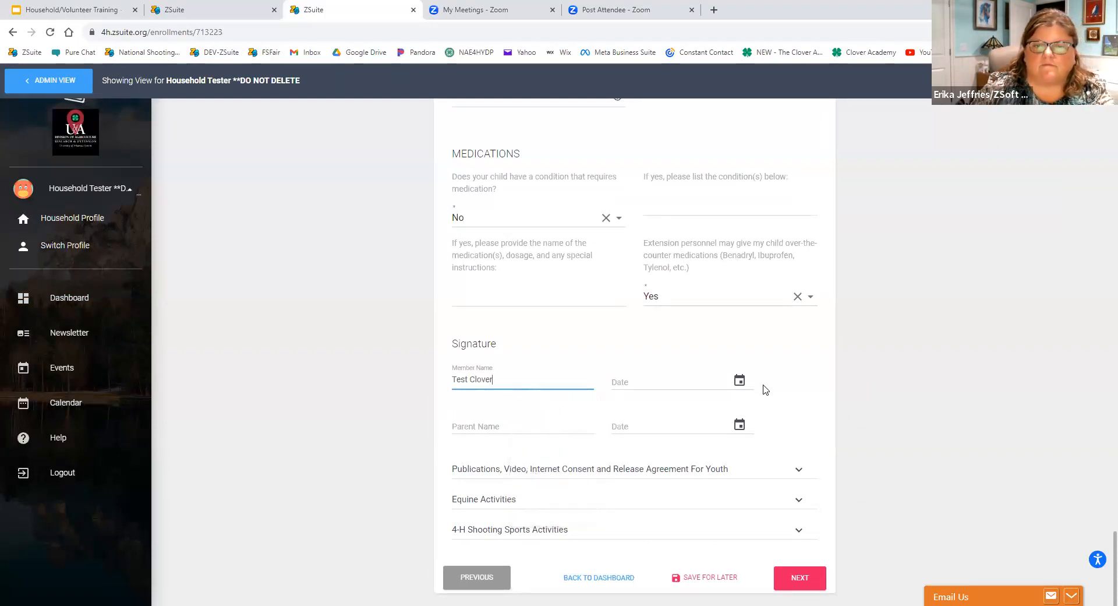
Date the member's signature on the Arkansas 4-H Health Form 10/04/2023, and enter the parent's name with the date 10/04/2023.
click(737, 386)
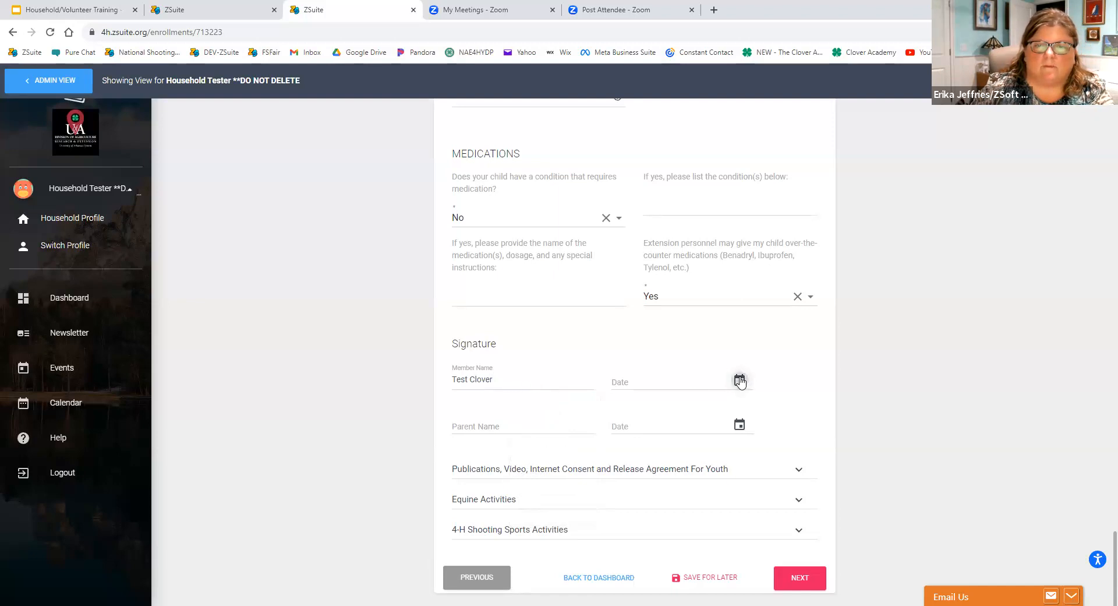
click(737, 382)
click(665, 481)
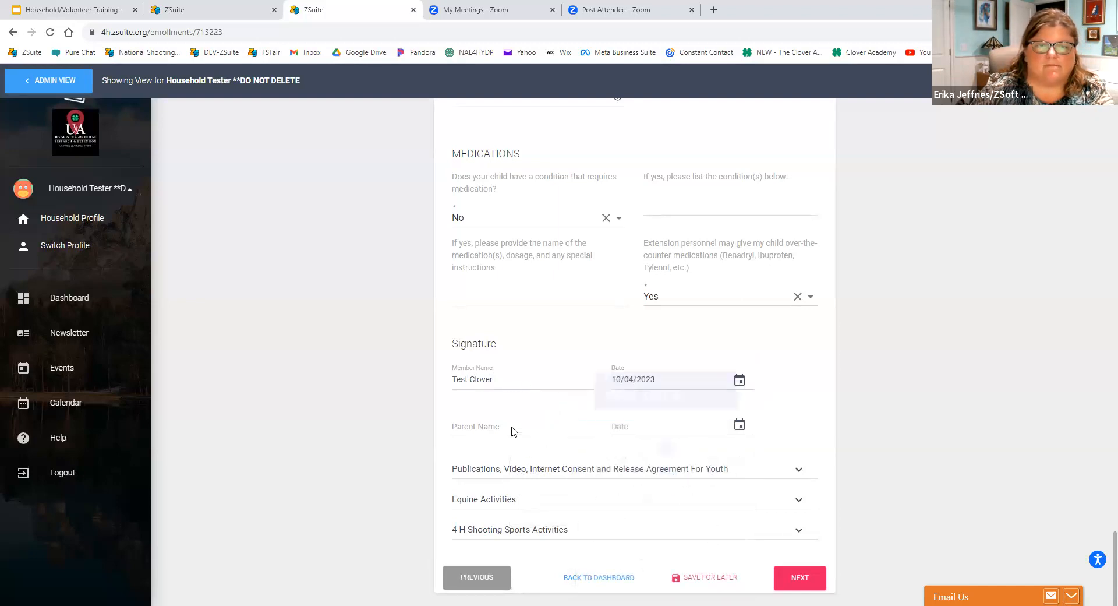
click(514, 430)
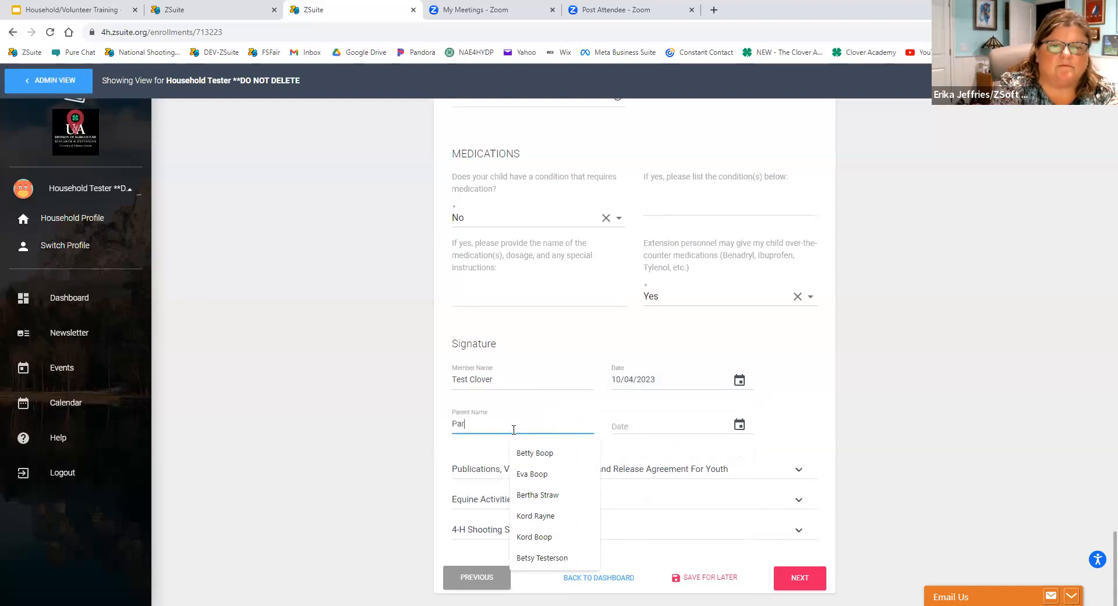
text(Parent)
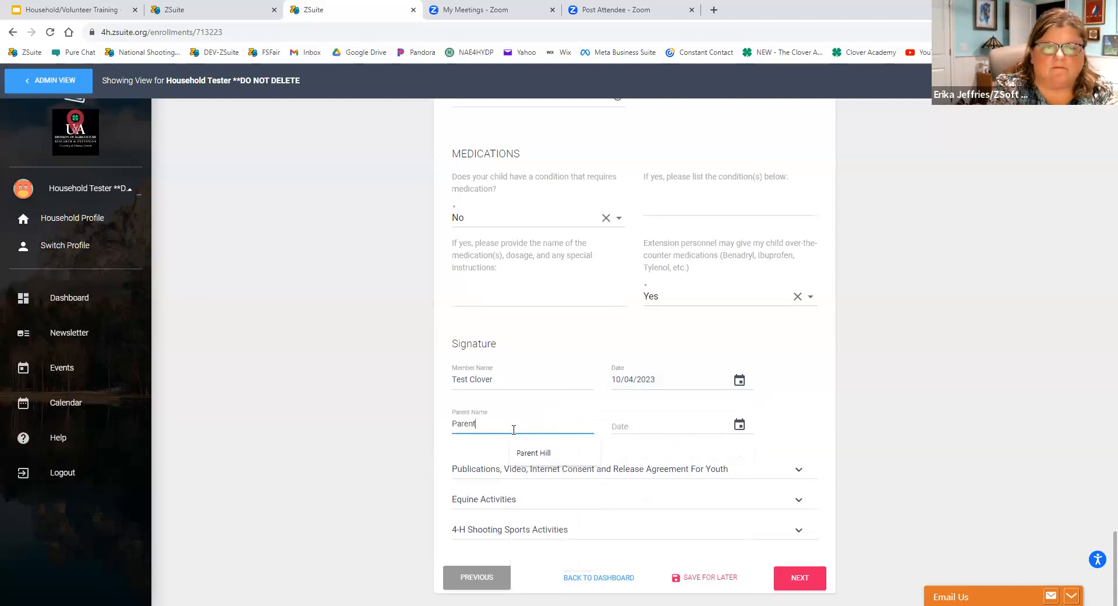
text( Clover)
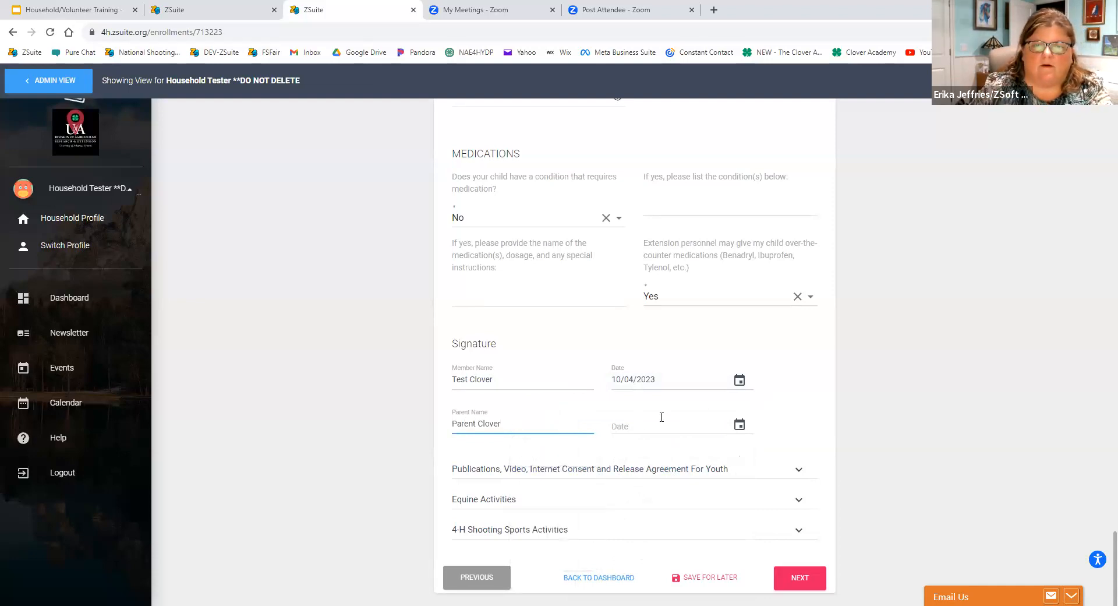
click(723, 432)
click(733, 428)
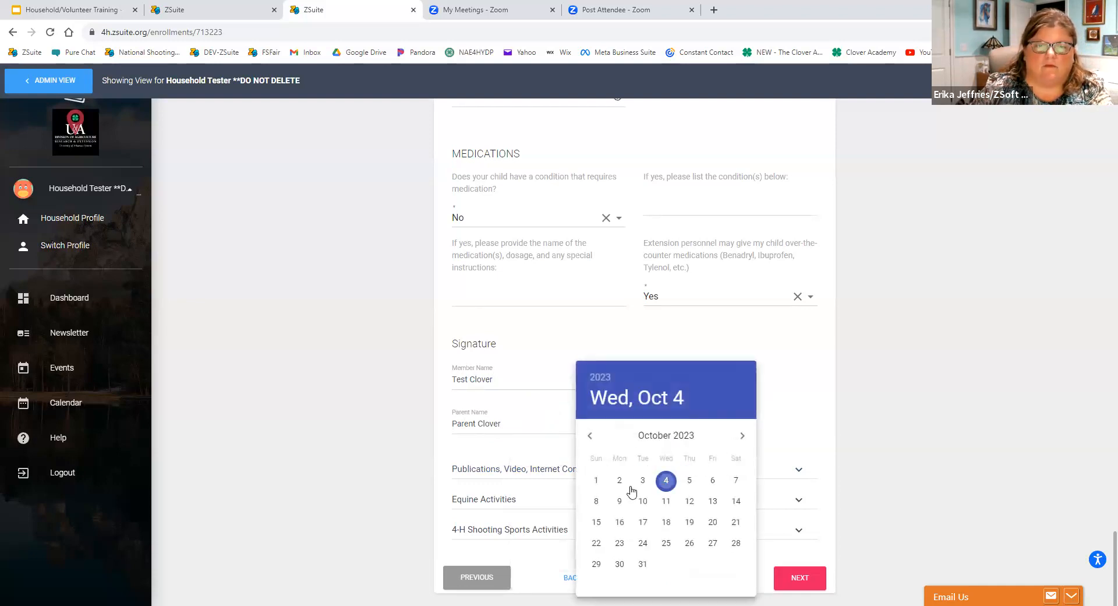
click(666, 482)
Open the Publications, Video, Internet Consent and Release Agreement For Youth and date the youth signature 10/04/2023.
click(554, 469)
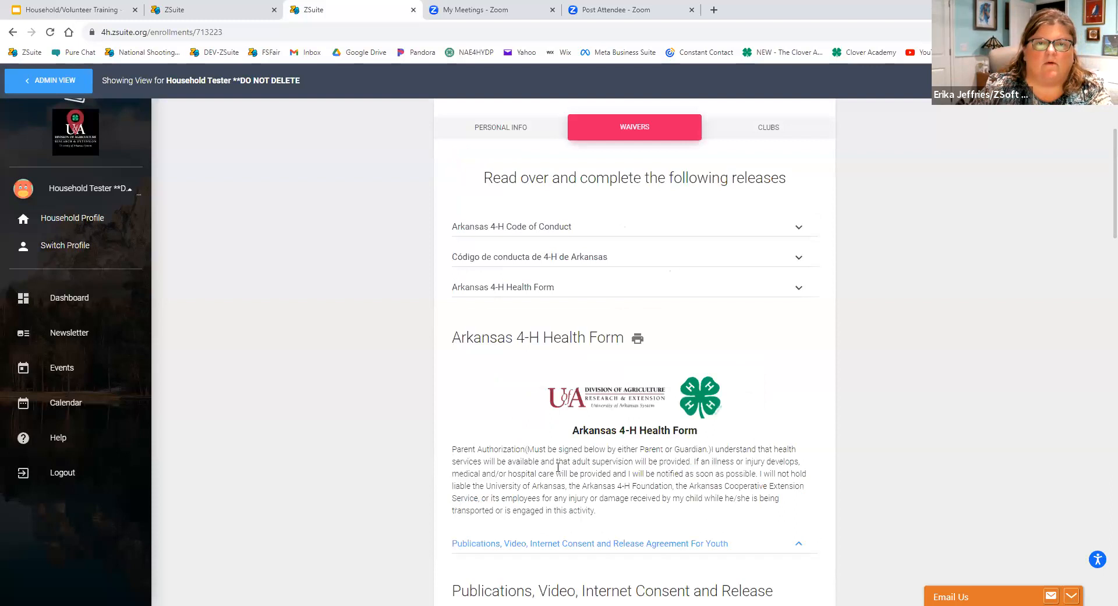
scroll(524, 512, down, 4)
scroll(583, 484, down, 4)
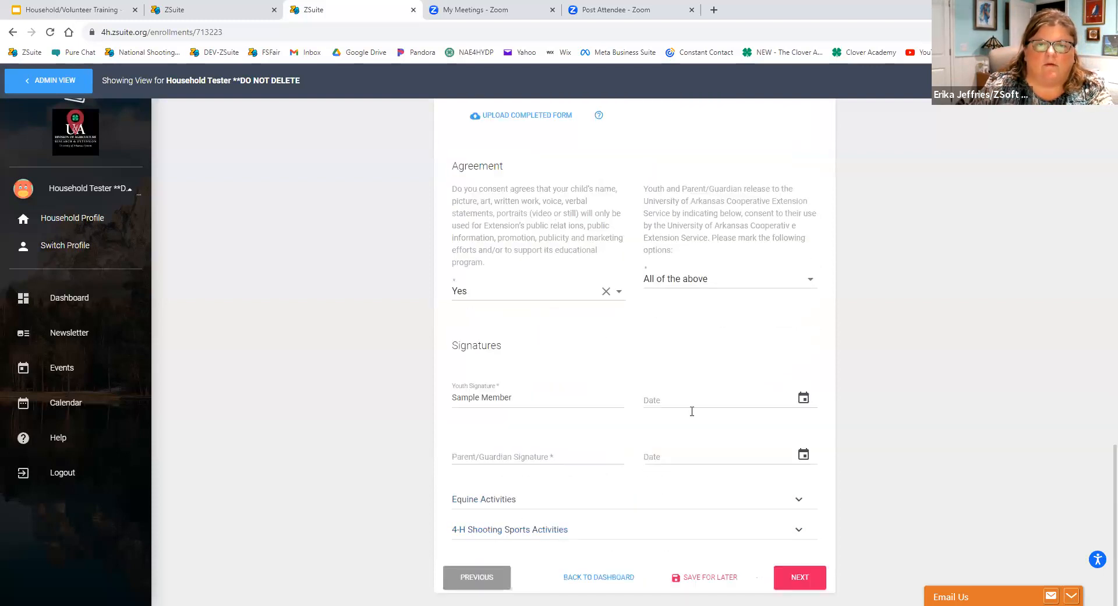
click(656, 398)
click(803, 399)
click(712, 481)
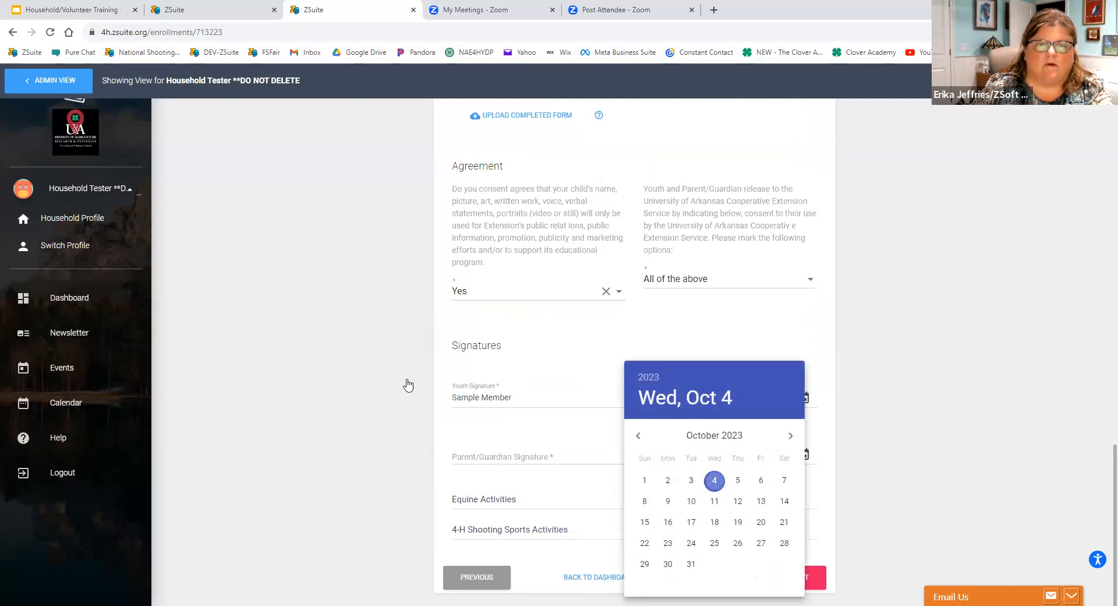
Enter the parent's full name as the parent/guardian signature on the publications release and date it 10/04/2023.
click(482, 458)
text(P)
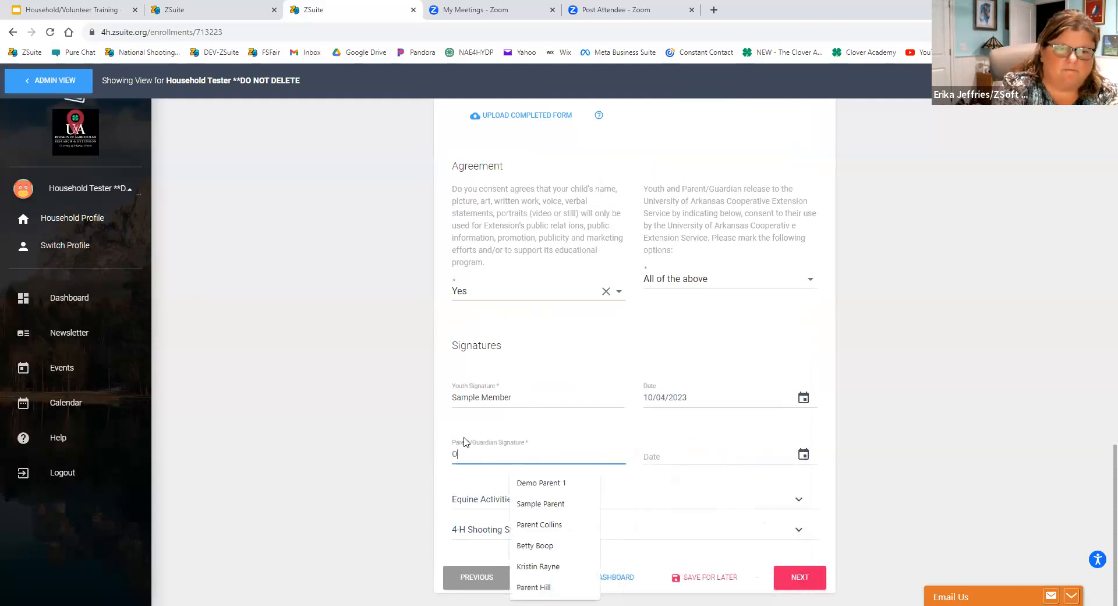
text(arent Clover)
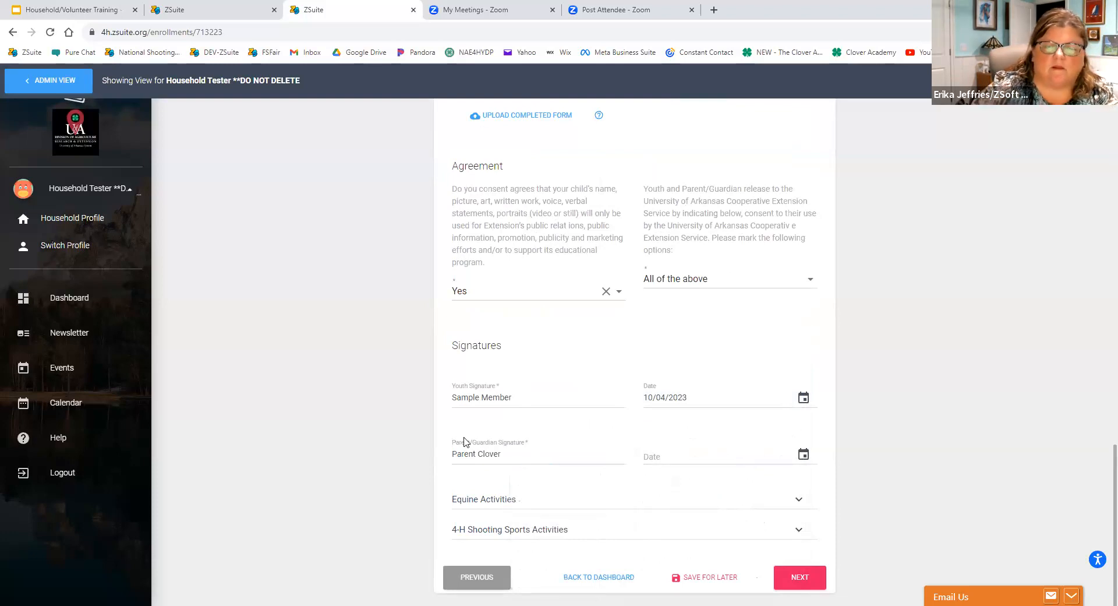
click(684, 452)
text(10/__/____)
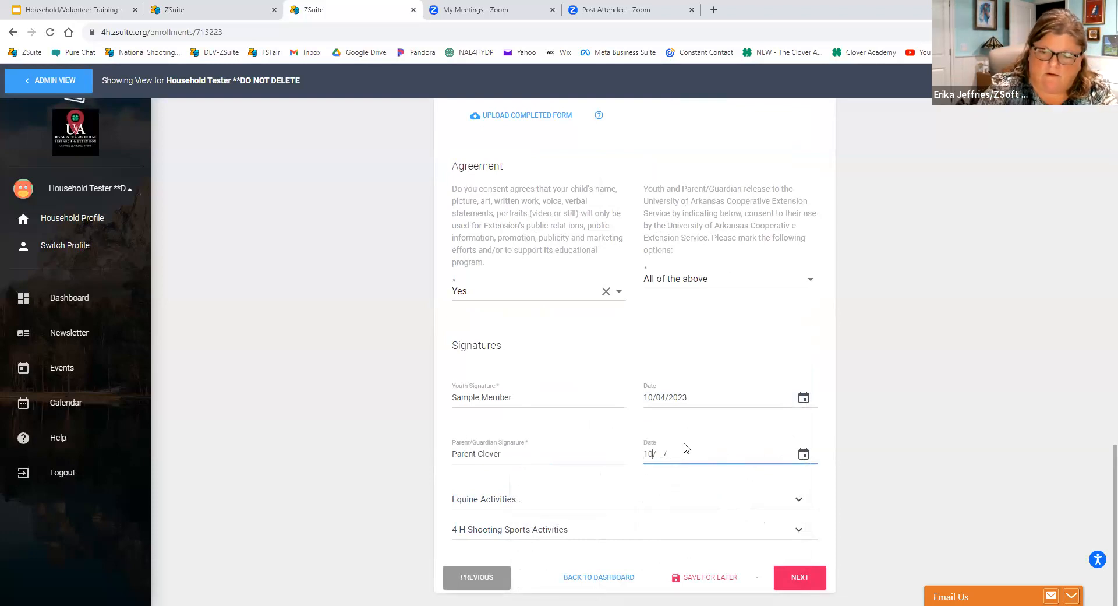
text(042023)
key(Tab)
In the Equine Activities release, date the participant's signature 10/04/2023 and fill in the parent/guardian signature.
click(504, 504)
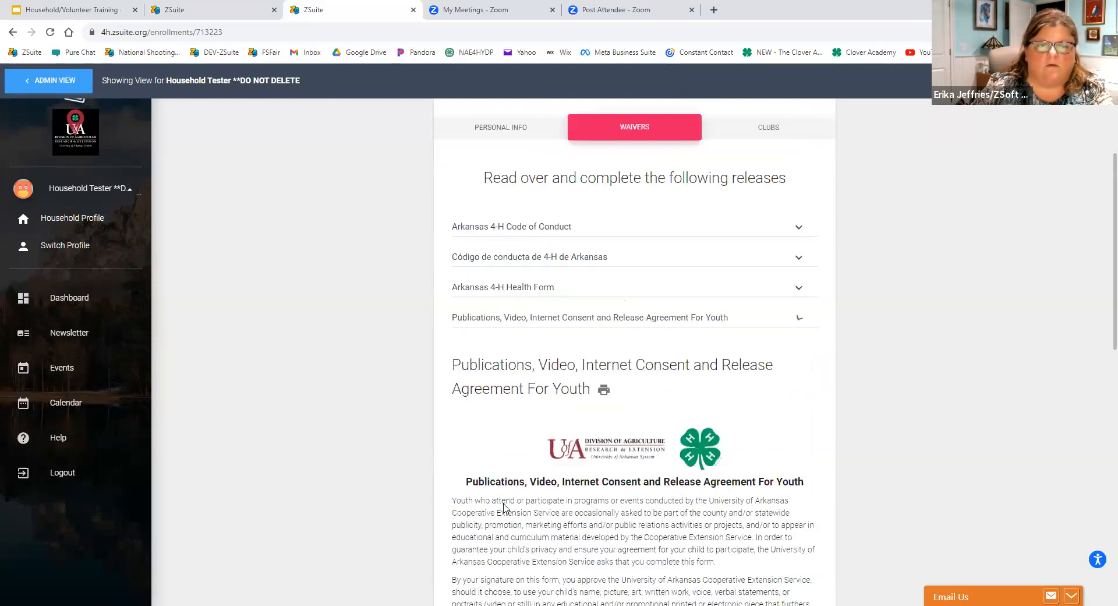
scroll(504, 508, down, 15)
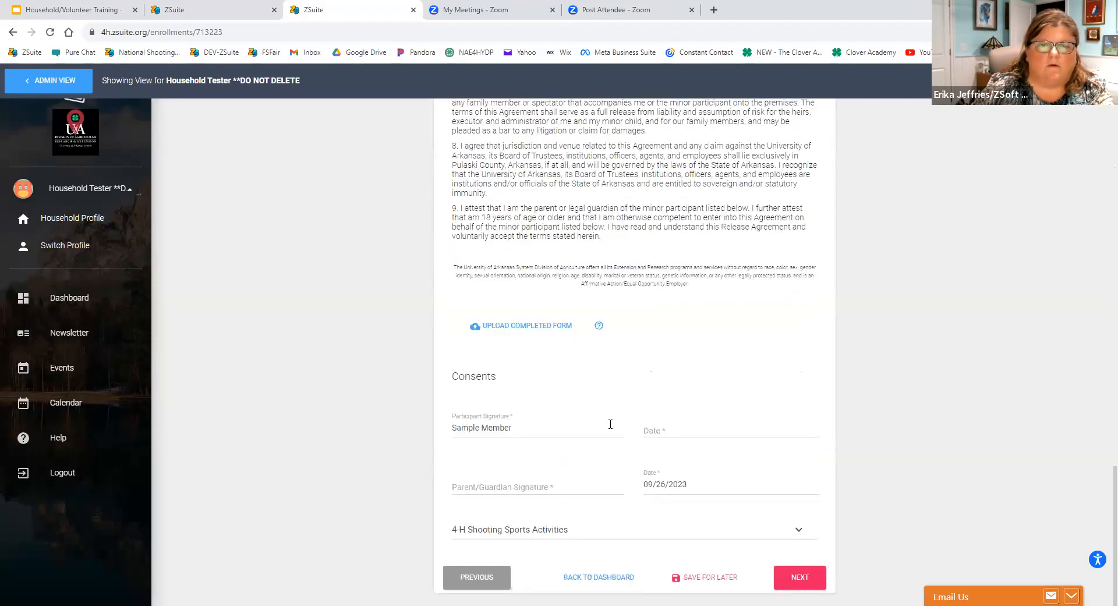
click(669, 436)
text(10)
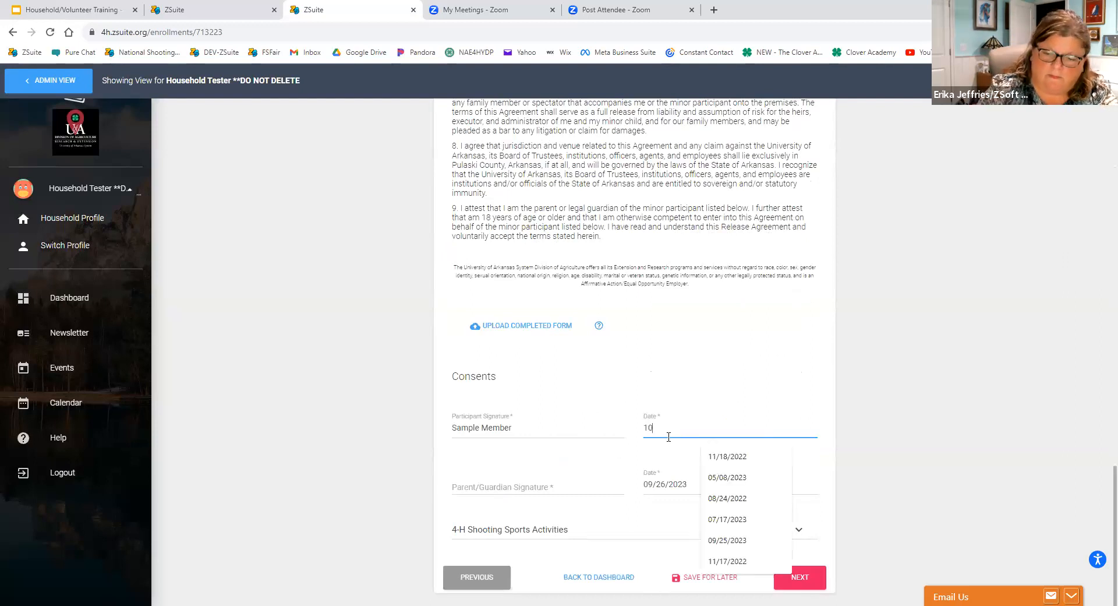
text(/04/2023)
click(469, 486)
text(Test P)
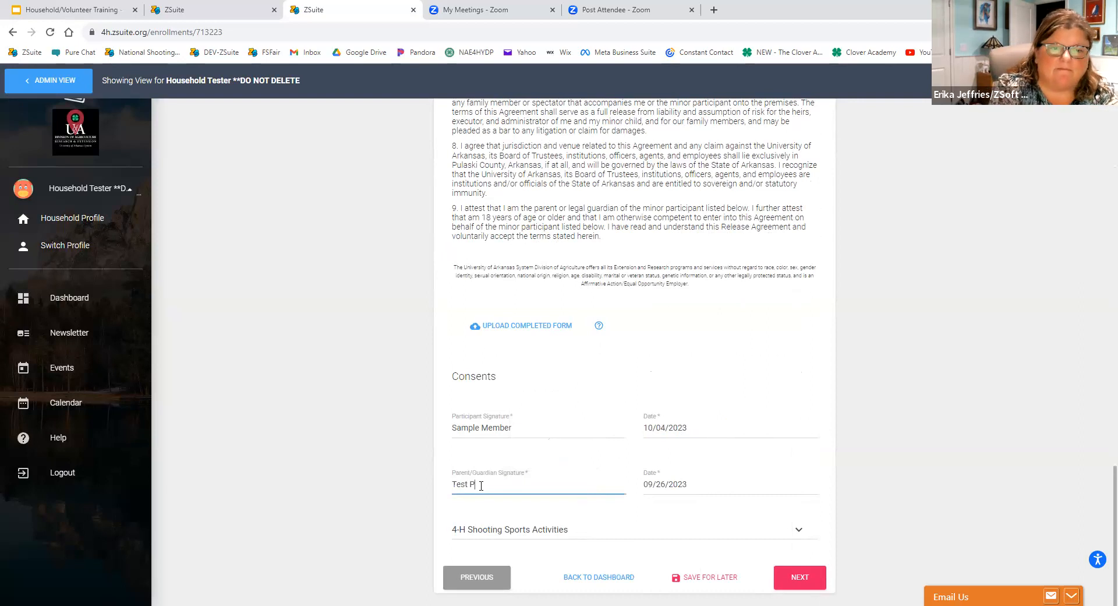
text(arenmt)
Open the 4-H Shooting Sports Activities release, enter the member's signature and date it 09/26/2023.
click(481, 529)
scroll(497, 466, down, 6)
click(498, 462)
text(Test Member)
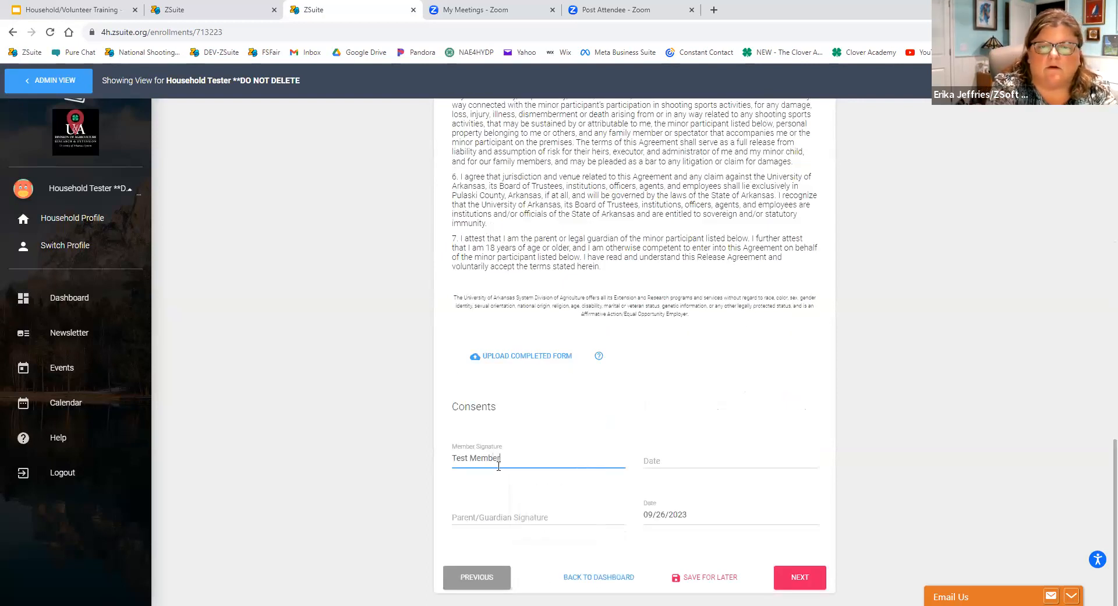
key(Tab)
text(09/)
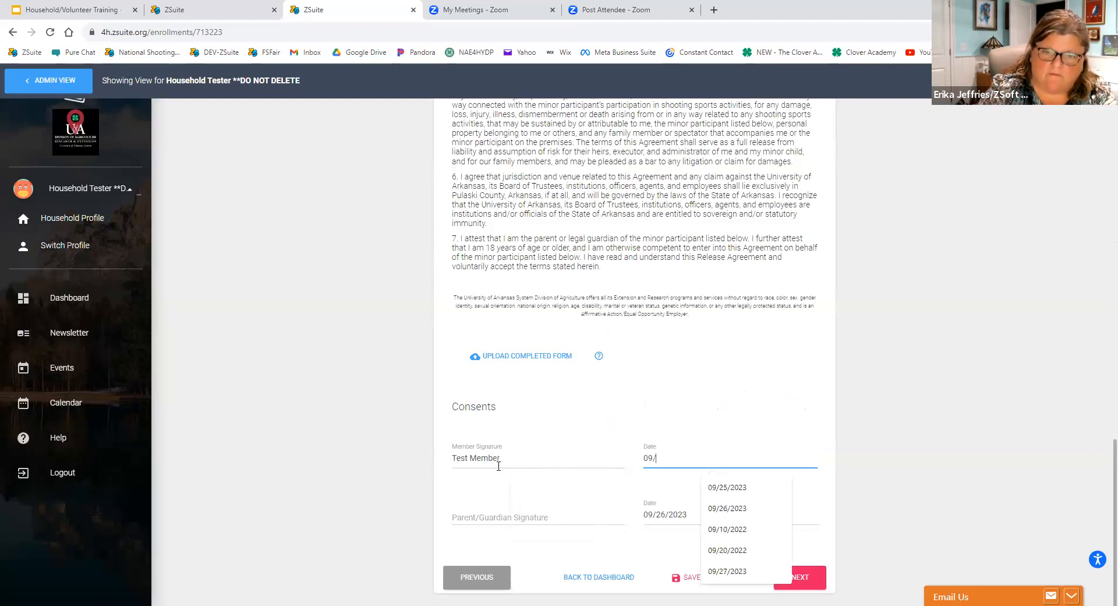
text(26/2023)
Enter the parent/guardian signature on the shooting sports release and try to advance past the Waivers section.
key(Tab)
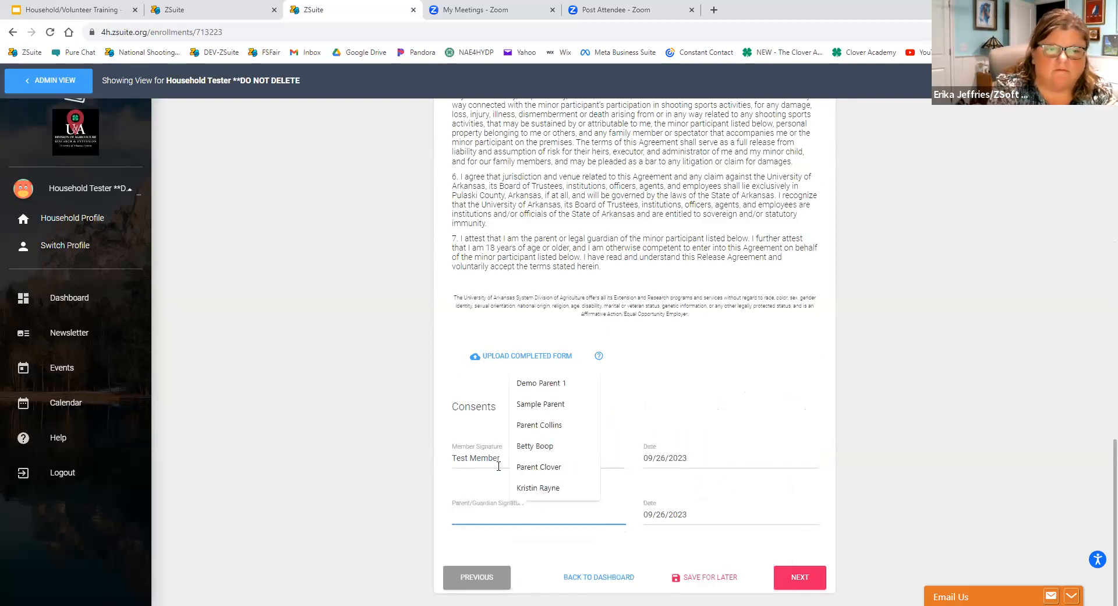
text(Parent Clvoer)
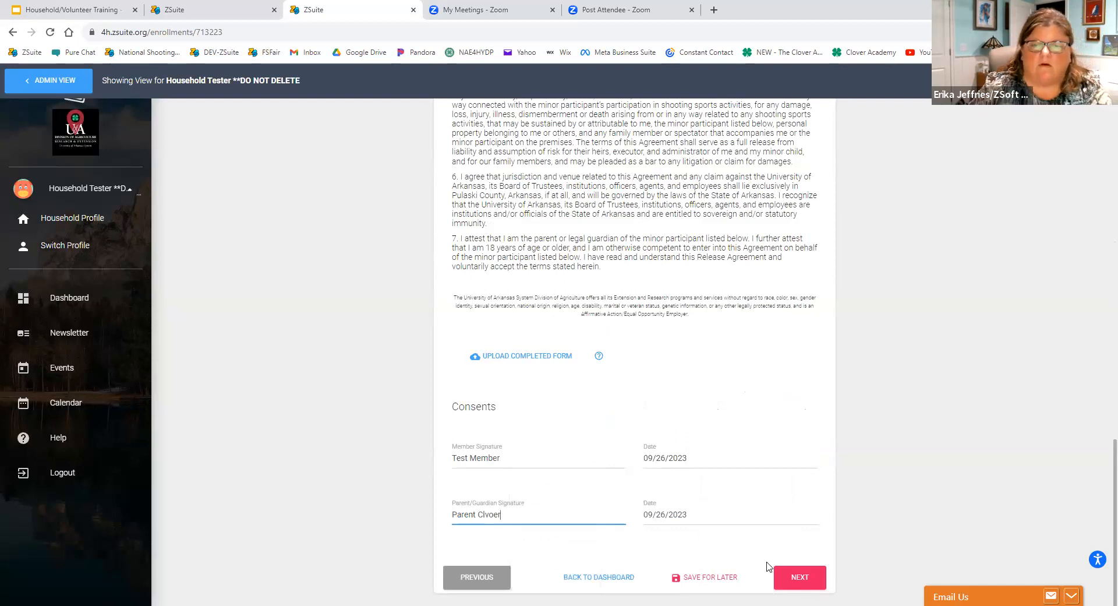
click(792, 577)
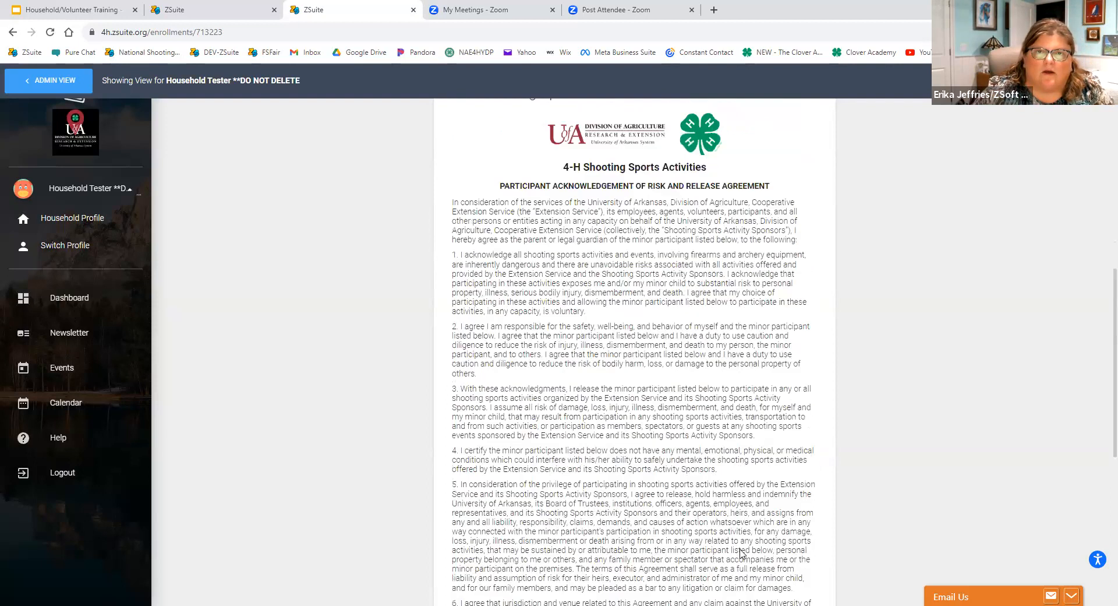
Set the non-parent emergency contact's relationship to Grandma in the Arkansas 4-H Health Form and advance to the Clubs section.
click(575, 285)
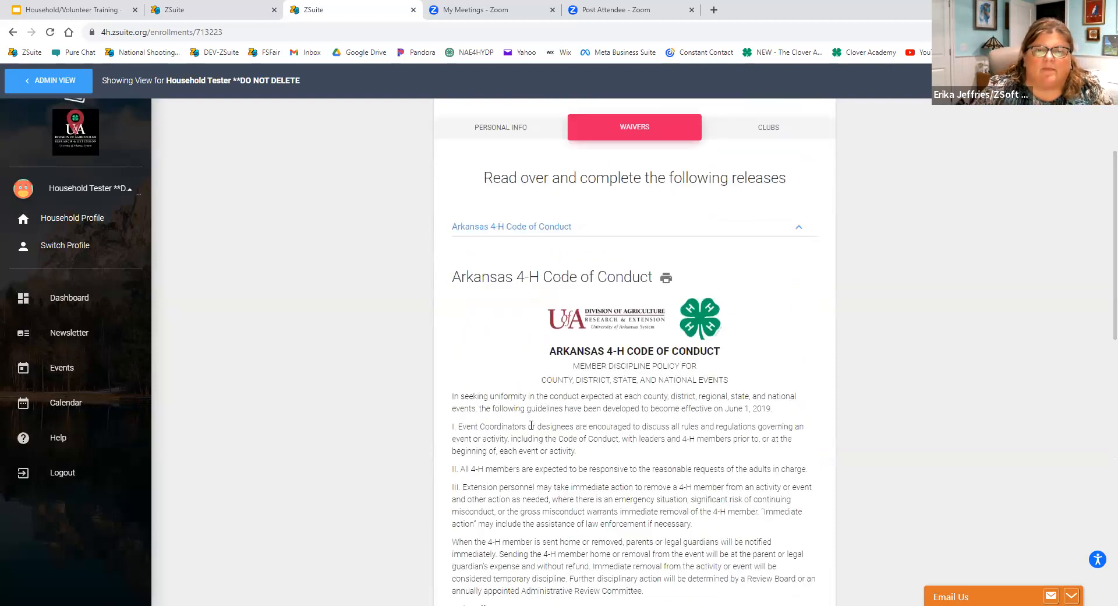
scroll(527, 401, down, 15)
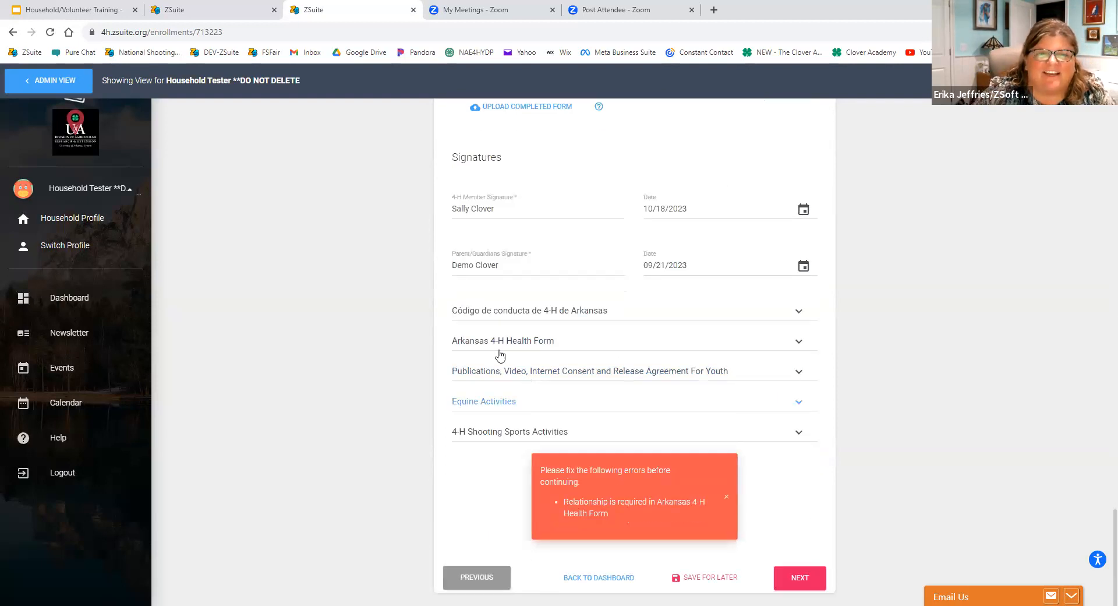
scroll(540, 285, up, 1)
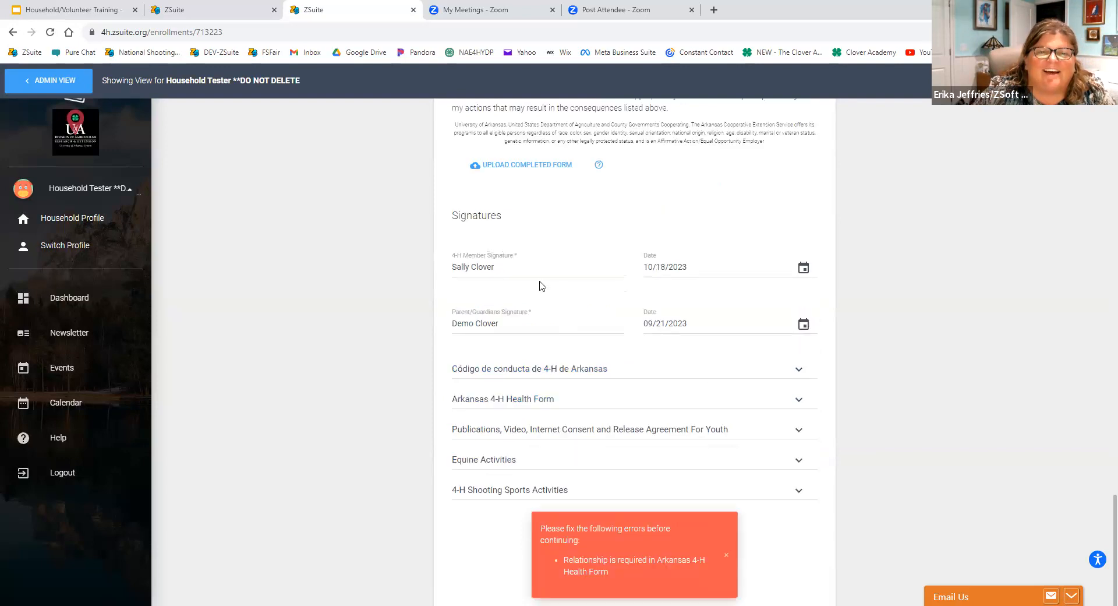
click(519, 397)
scroll(551, 393, down, 5)
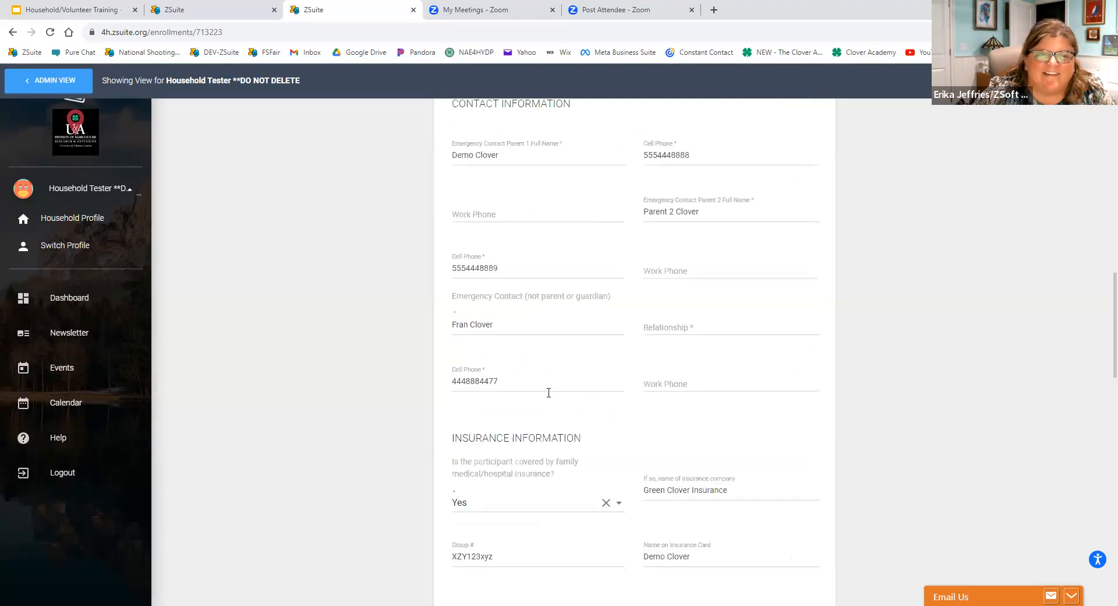
scroll(604, 252, down, 1)
click(677, 270)
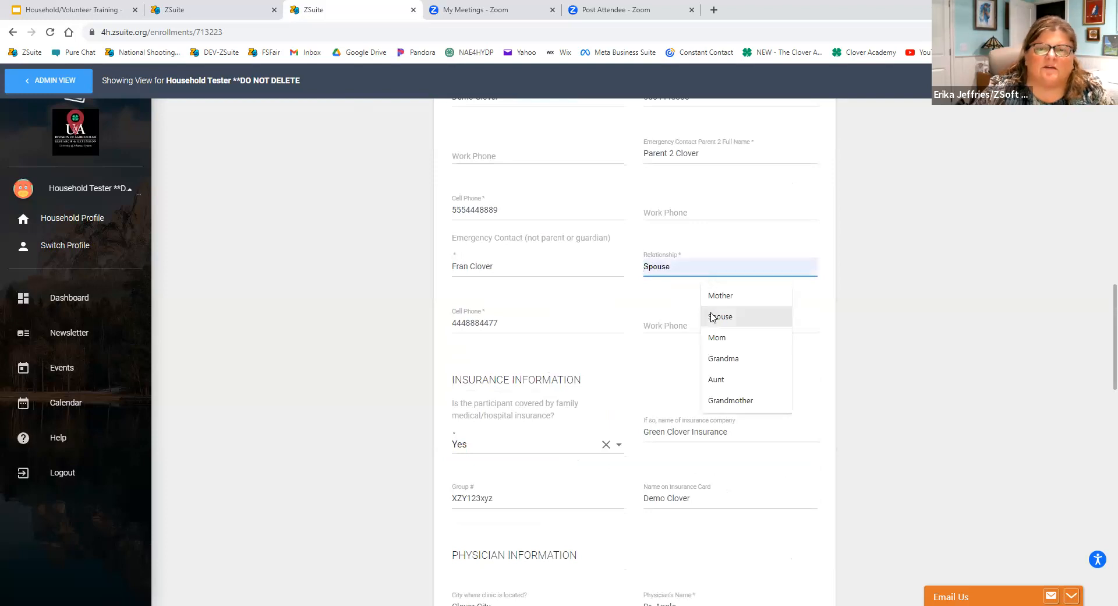
click(735, 358)
scroll(575, 384, down, 6)
scroll(574, 384, down, 8)
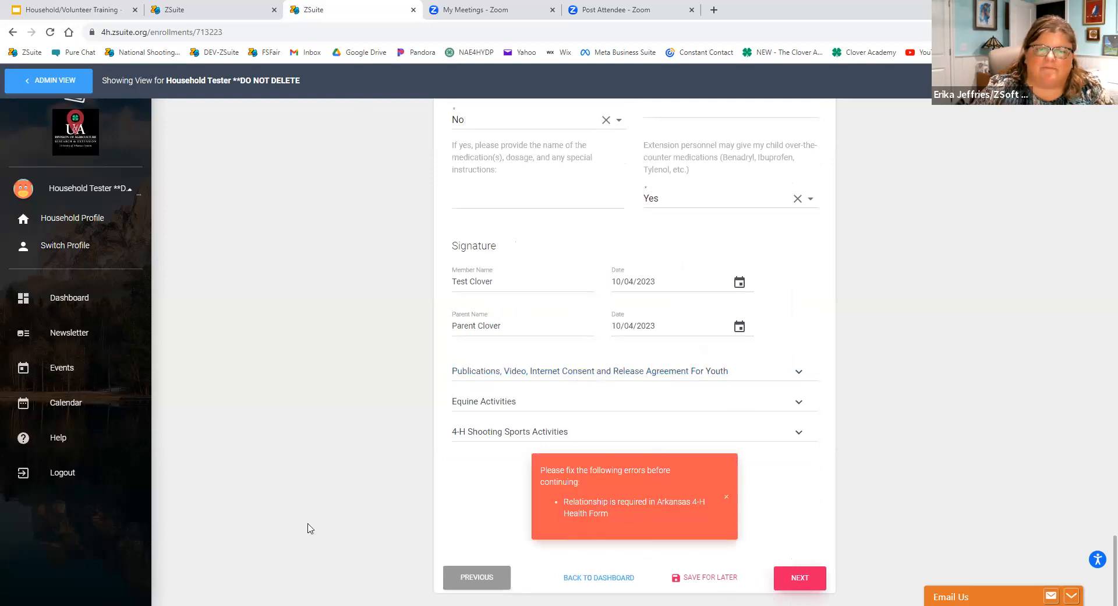
click(801, 578)
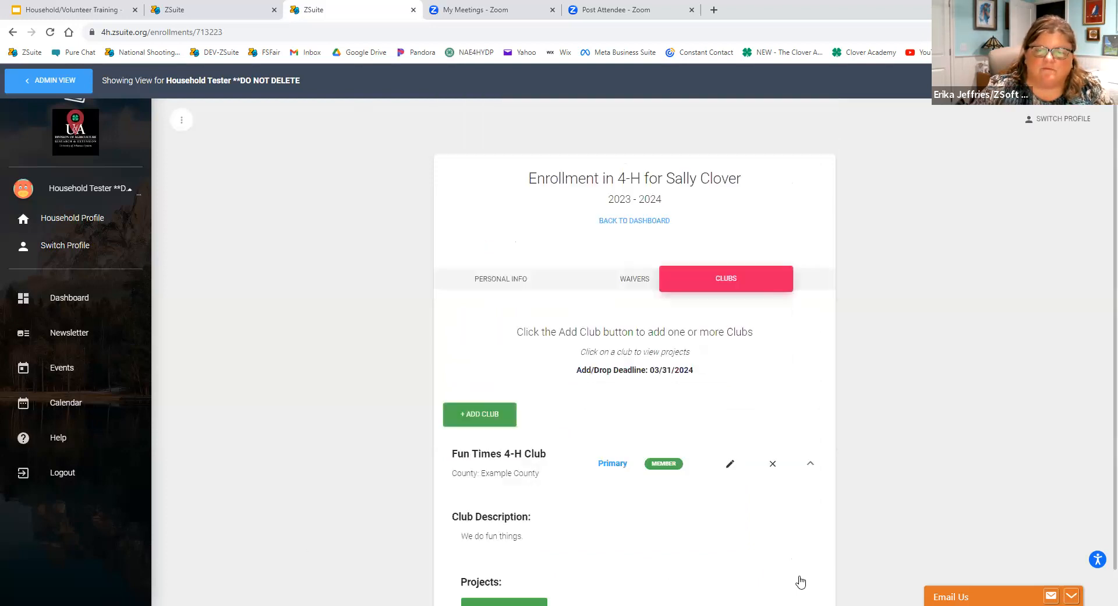
Browse the project types available for the Fun Times 4-H Club, then cancel without adding a project.
scroll(574, 489, down, 2)
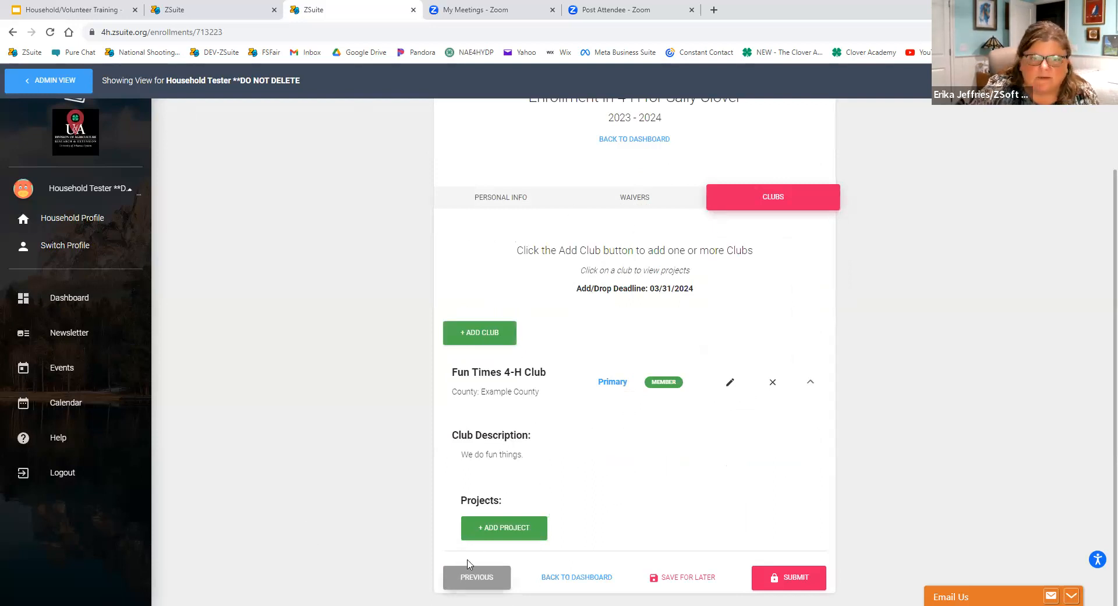
click(496, 535)
click(444, 338)
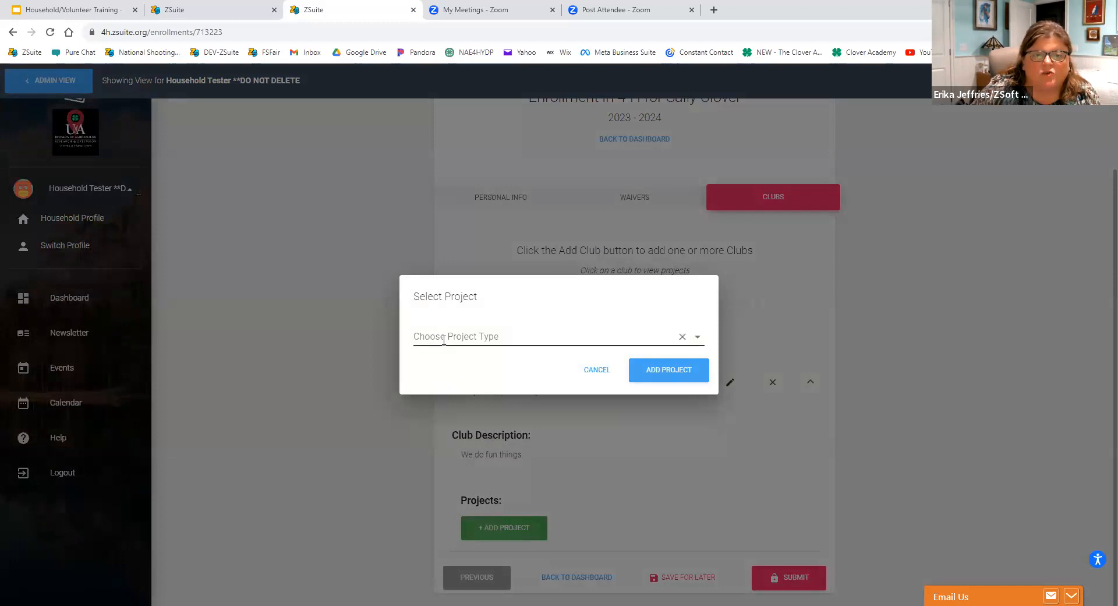
scroll(464, 431, down, 10)
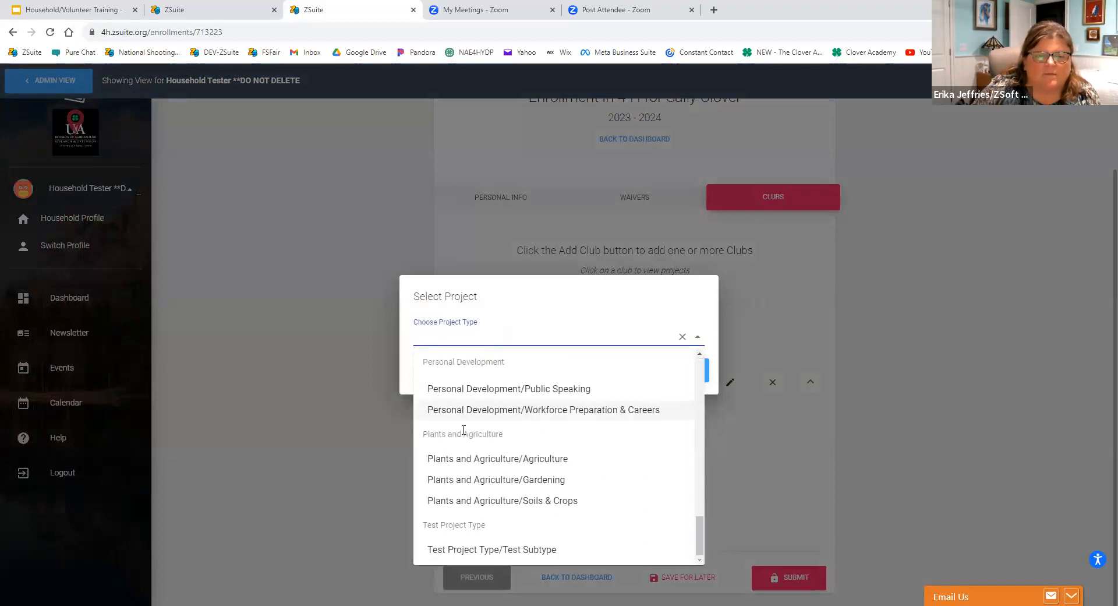
scroll(466, 524, up, 5)
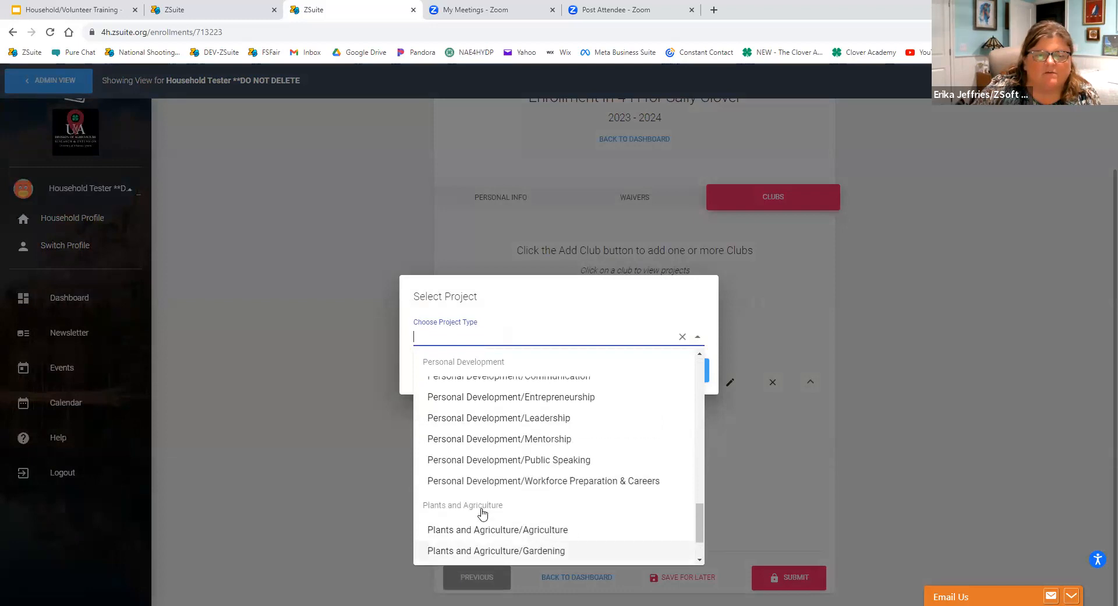
click(763, 435)
click(584, 374)
Check the clubs offered in Example County and view the Crazy Critters description, cancelling without adding the club.
click(491, 342)
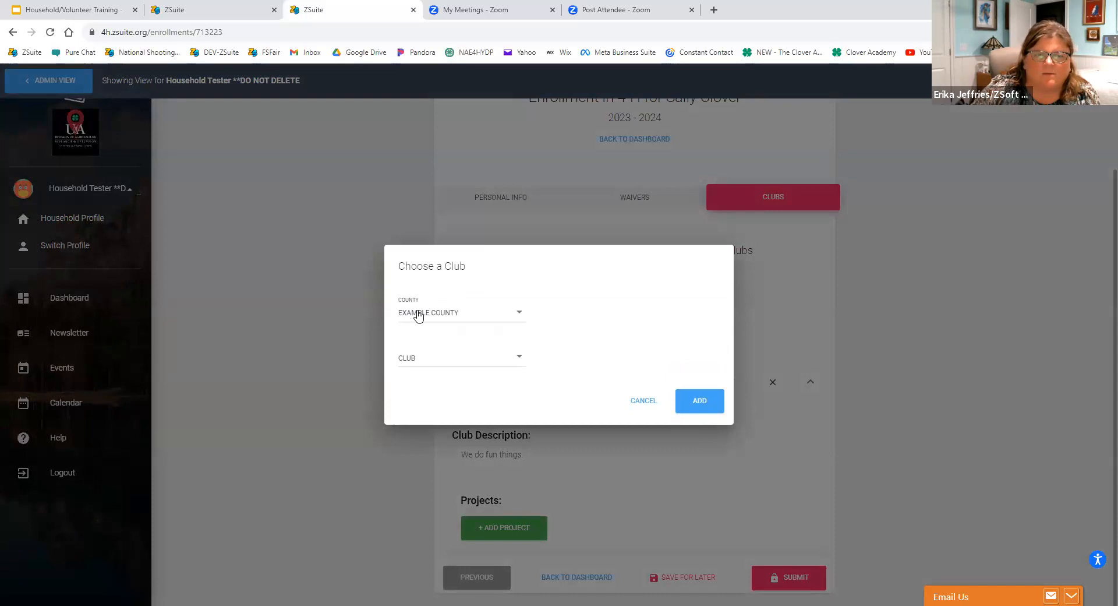
click(419, 364)
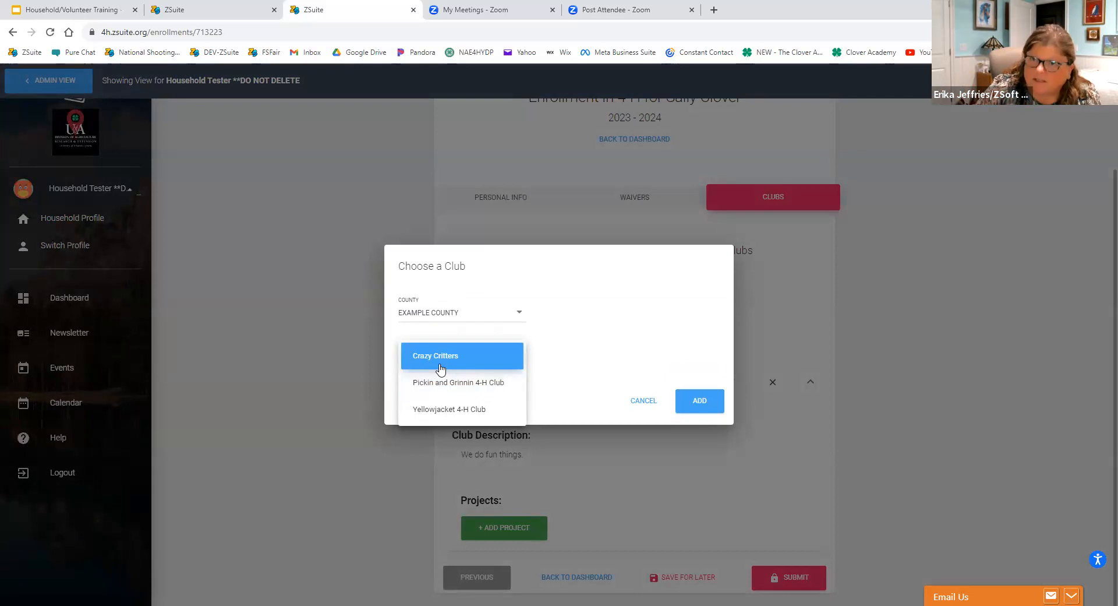
click(475, 359)
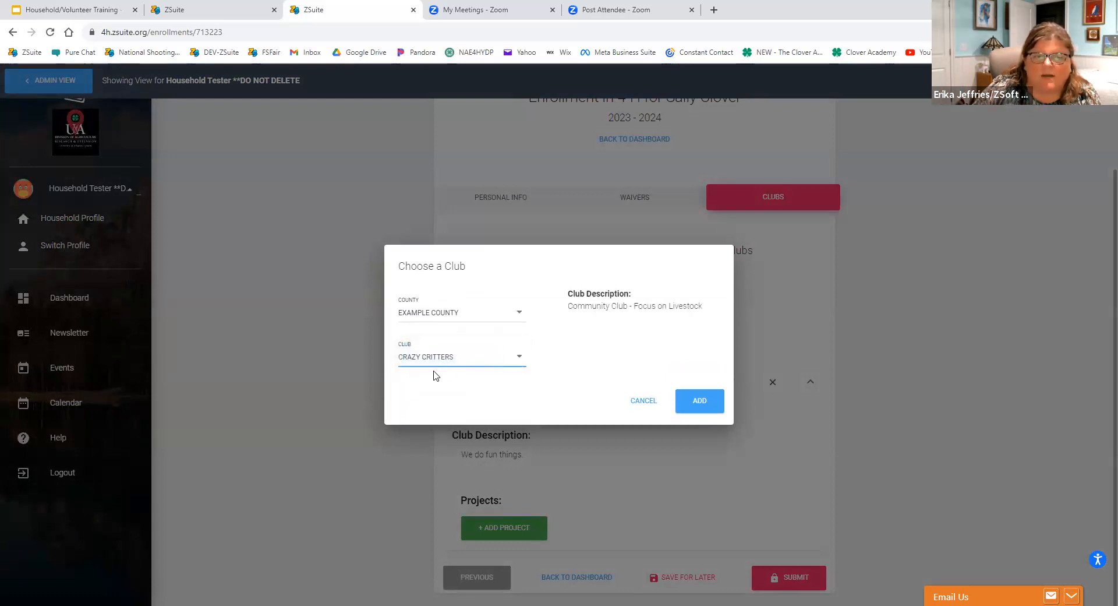
click(654, 406)
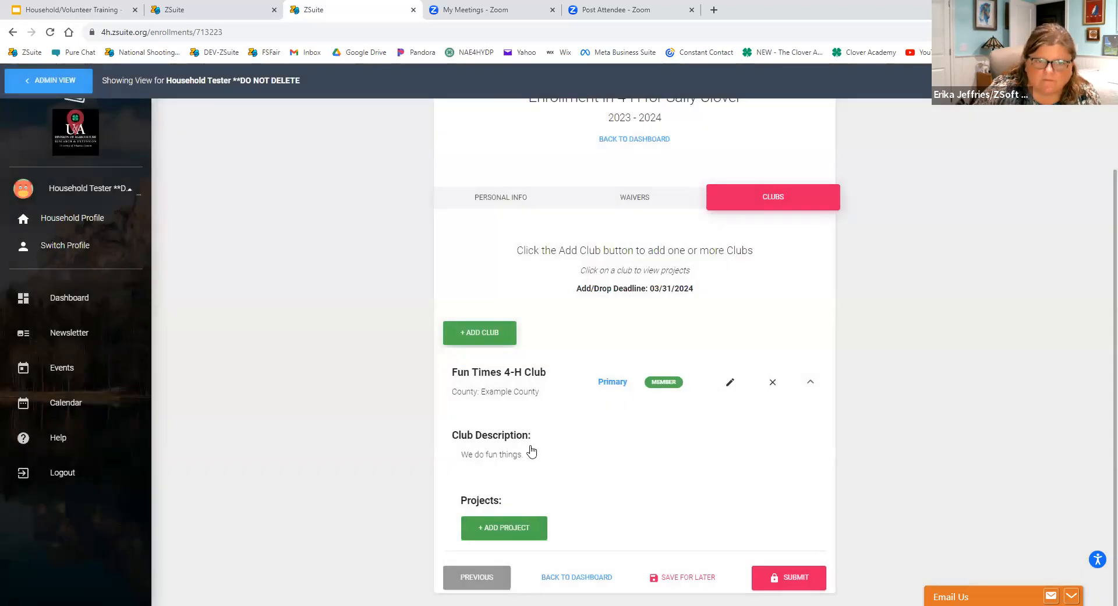
Add the Animal Sciences/Pets project to the Fun Times 4-H Club.
click(515, 527)
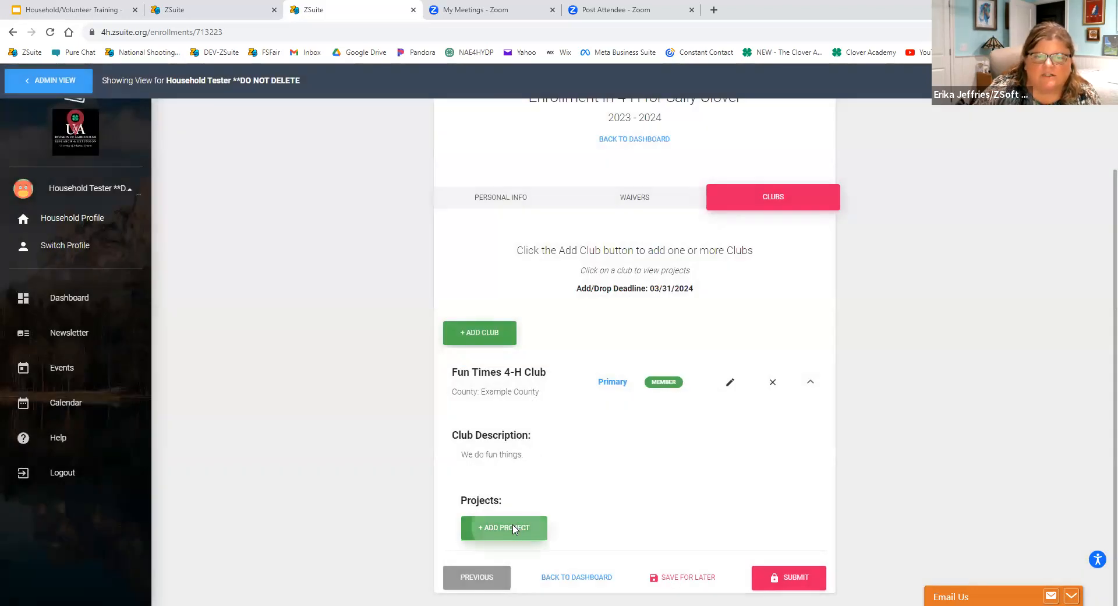
click(519, 336)
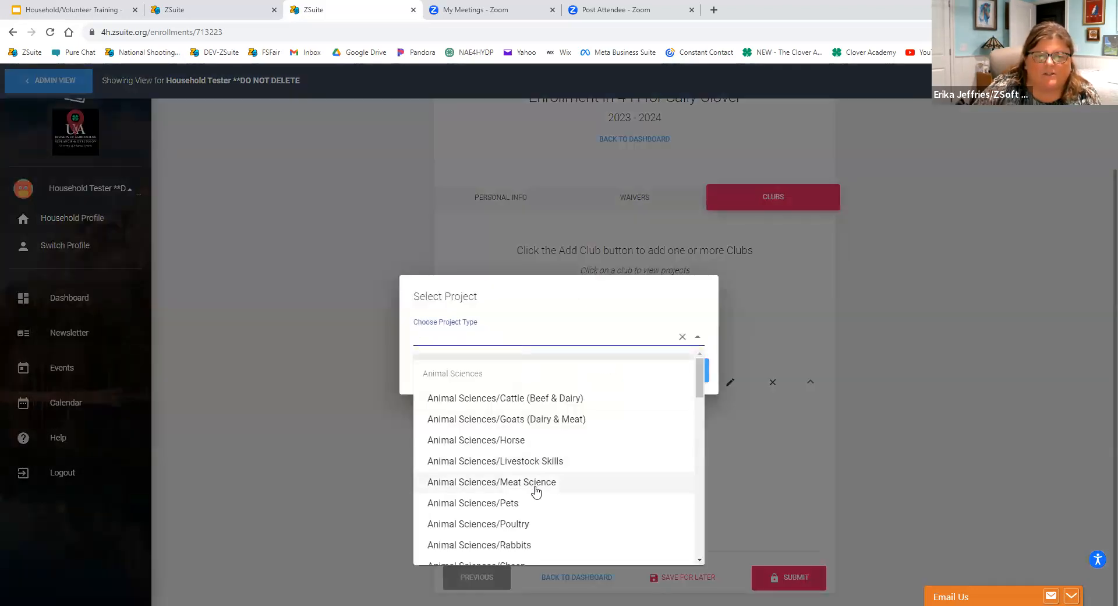
click(529, 502)
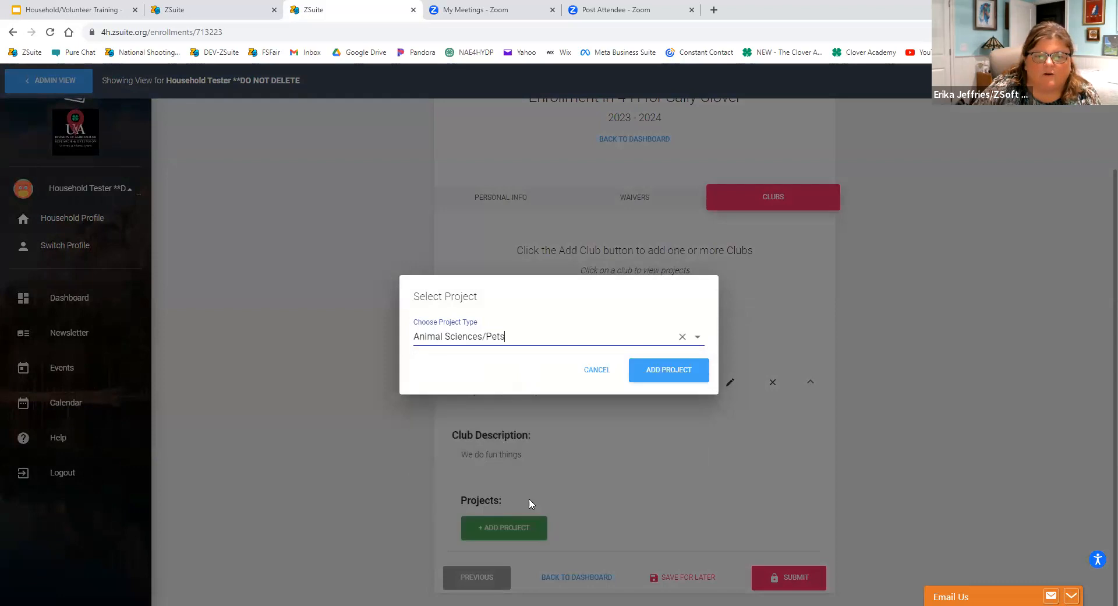
click(664, 373)
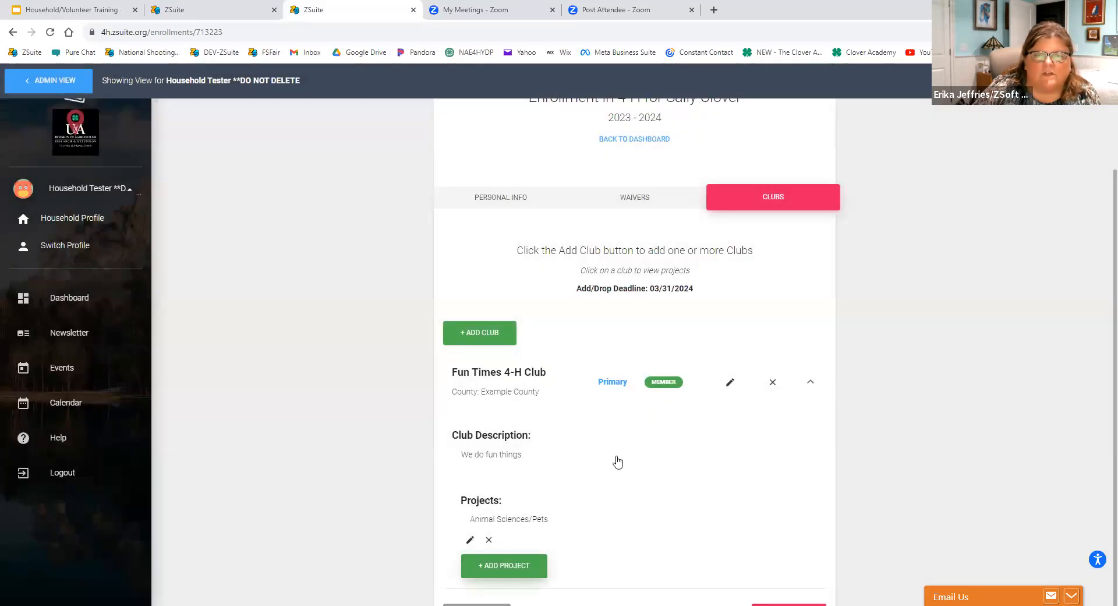
Save the club member's enrollment for later and acknowledge the confirmation.
scroll(615, 501, down, 1)
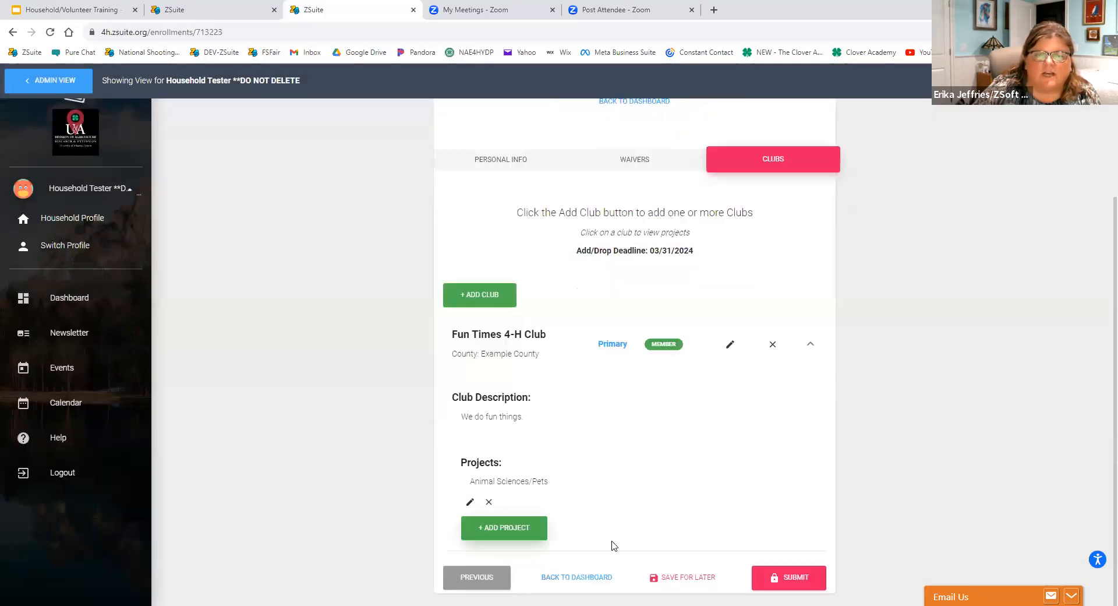
click(687, 578)
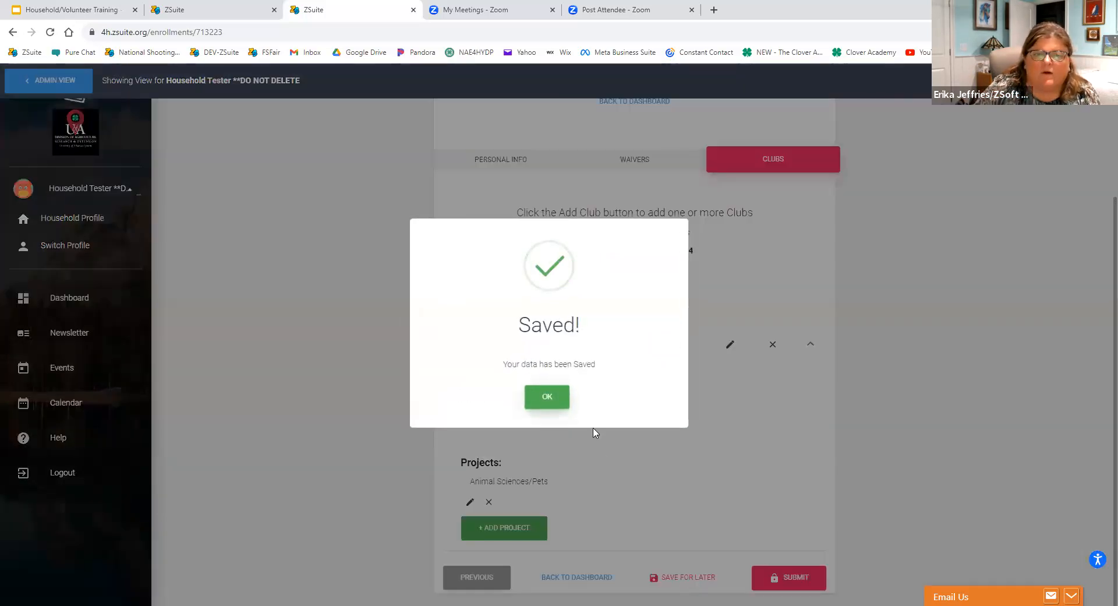
click(557, 402)
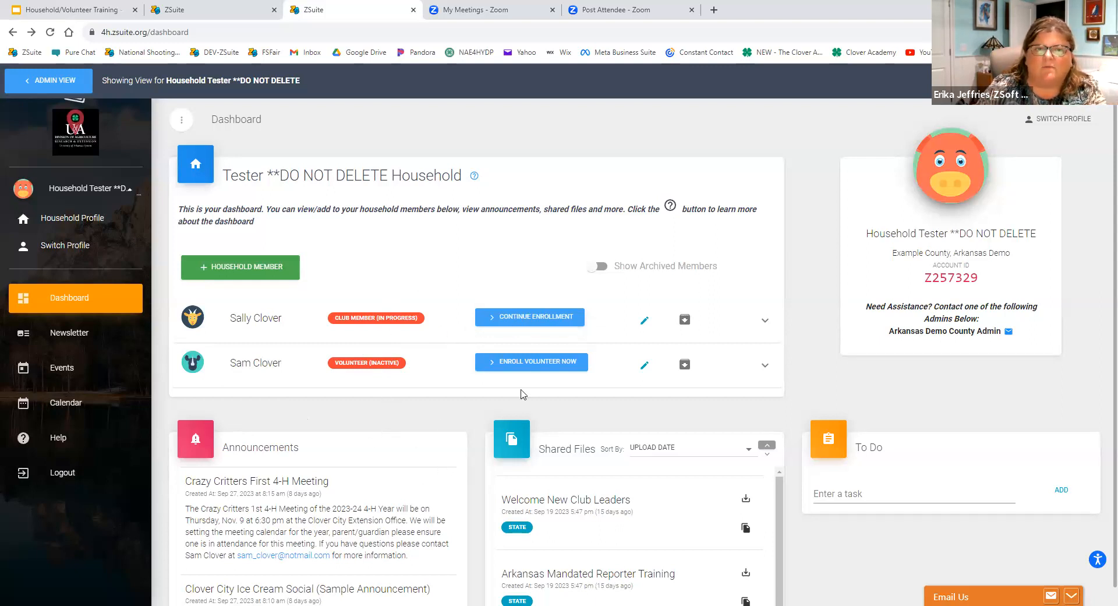
Resume the club member's in-progress enrollment and add the Fine Arts/Music project to the Fun Times 4-H Club.
click(529, 317)
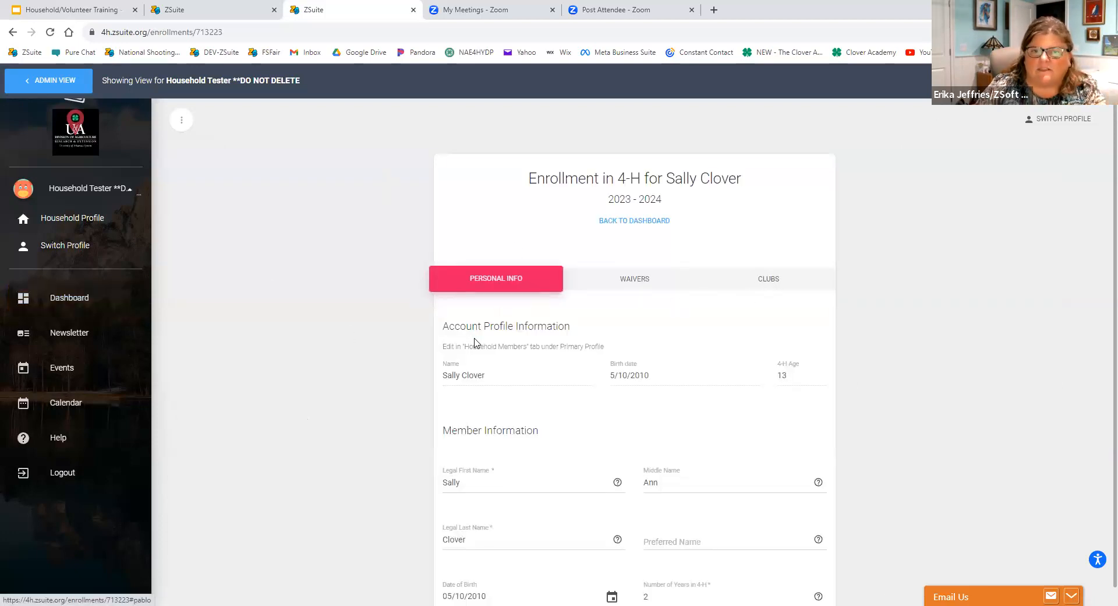
click(774, 279)
scroll(466, 432, down, 2)
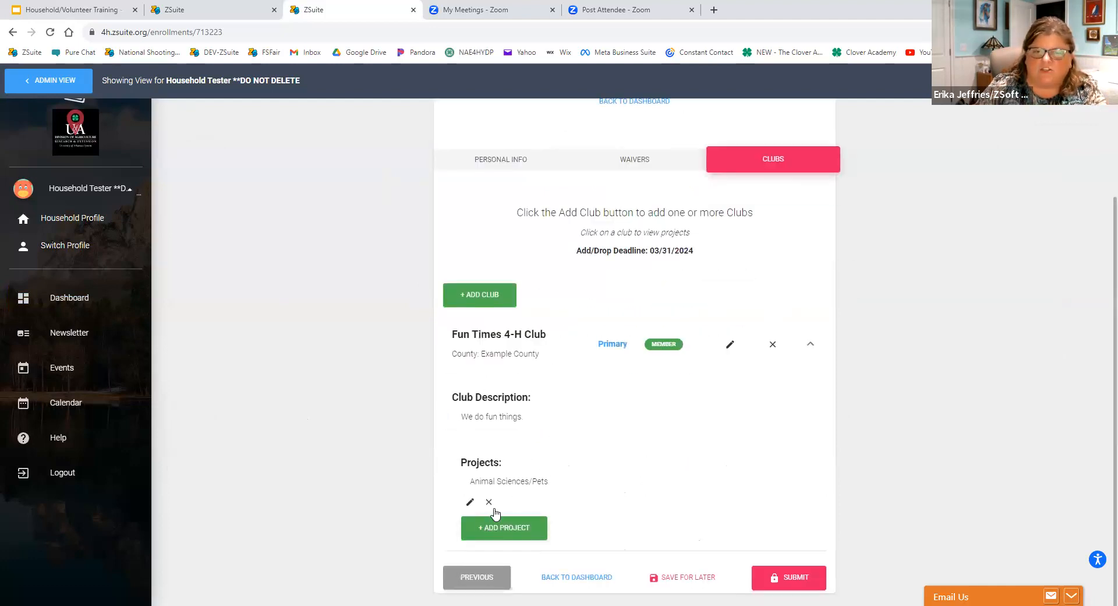
click(507, 527)
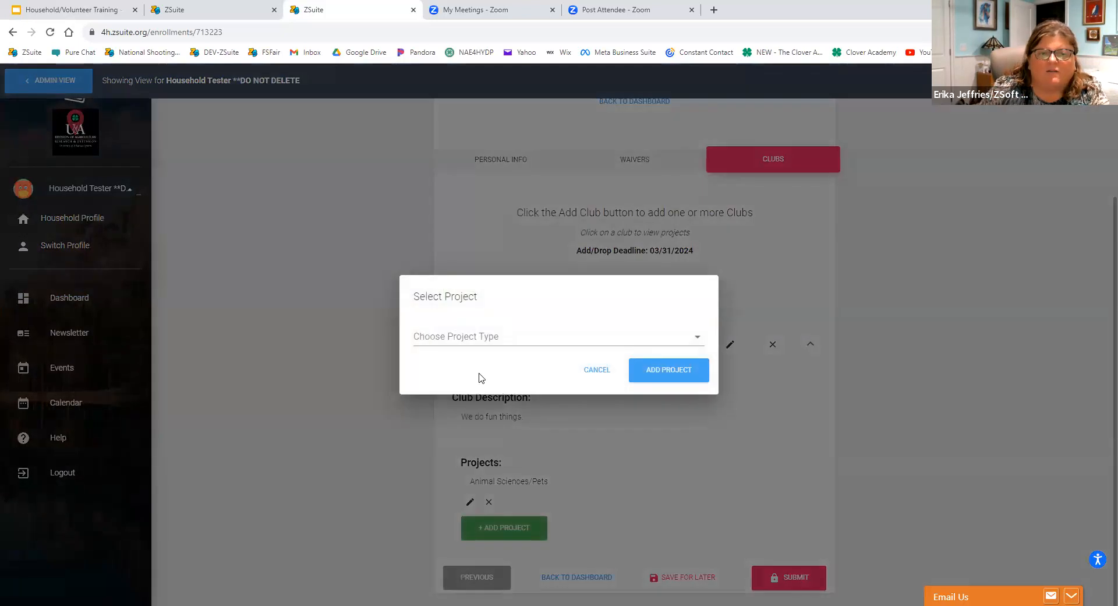
click(487, 338)
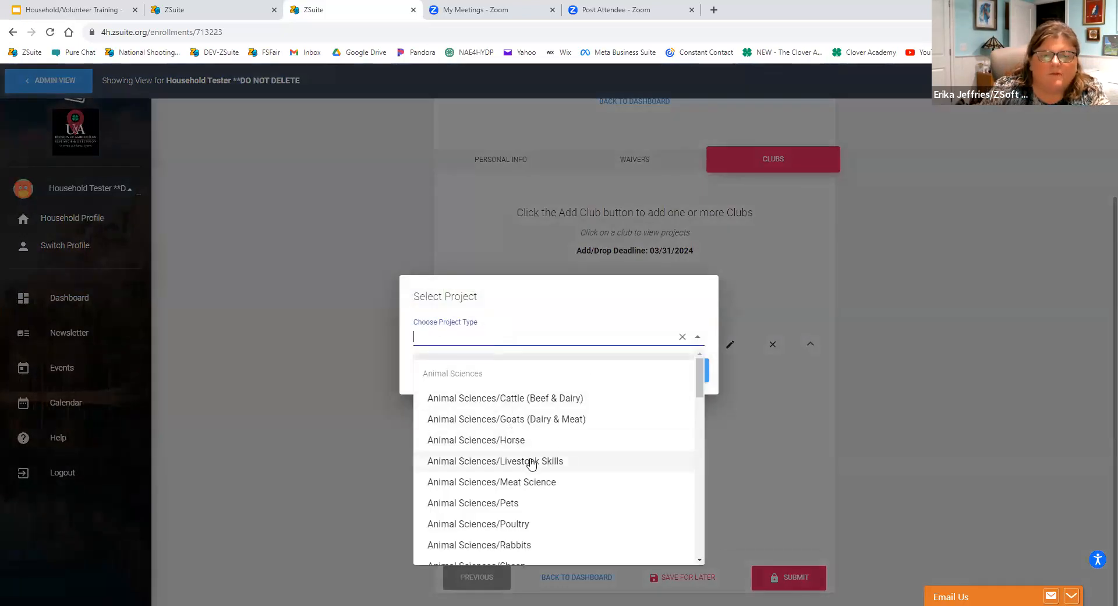
scroll(530, 462, down, 3)
scroll(531, 463, down, 1)
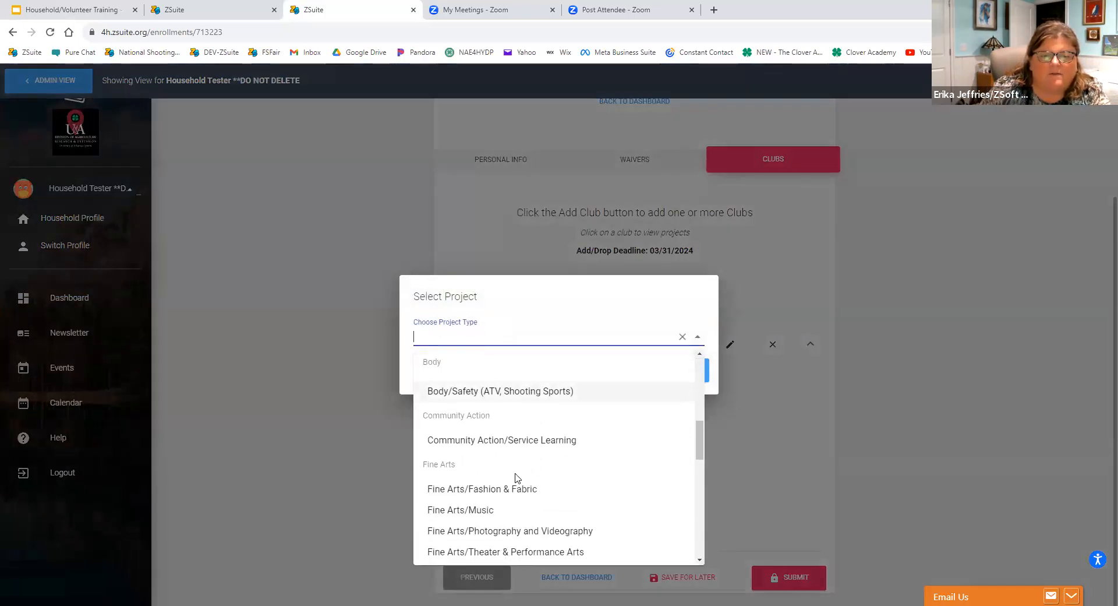
click(471, 512)
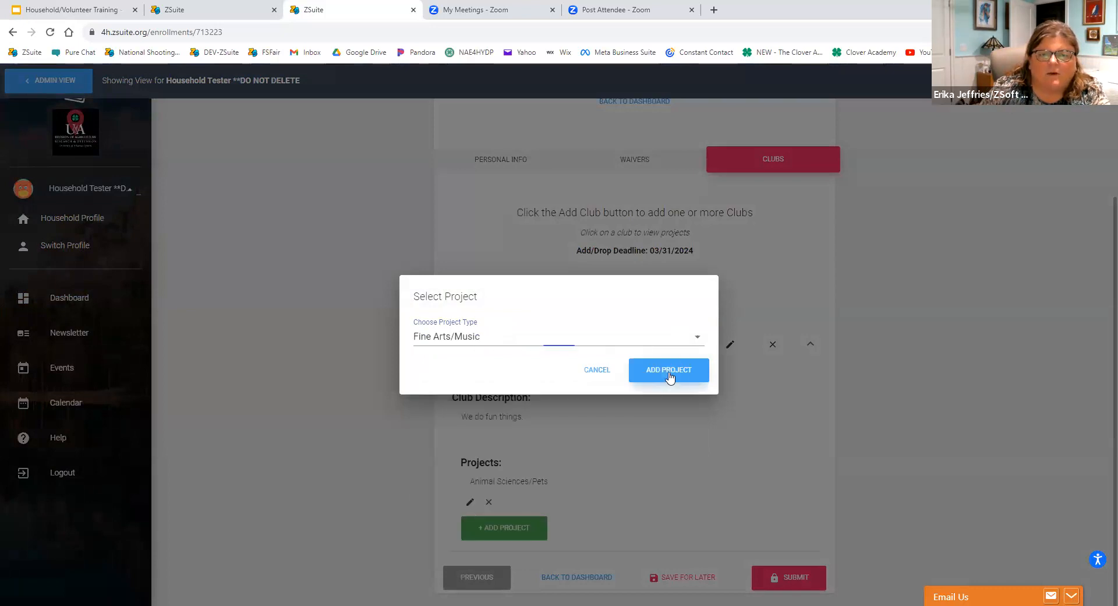
click(668, 379)
Submit the club member's 2023 - 2024 enrollment and open the household's profile chooser.
scroll(668, 383, down, 1)
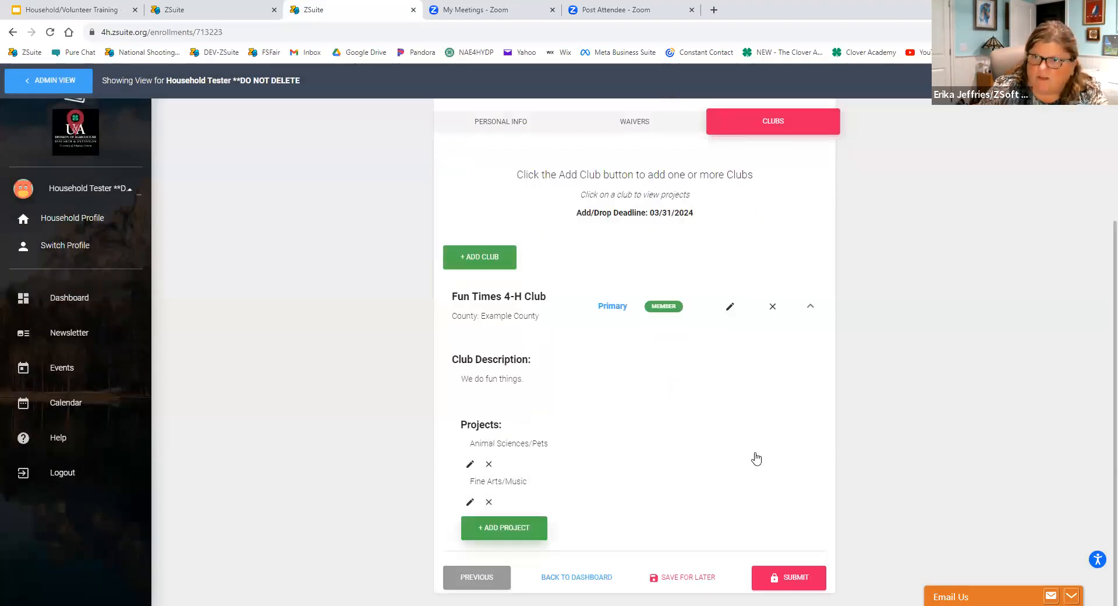
click(787, 573)
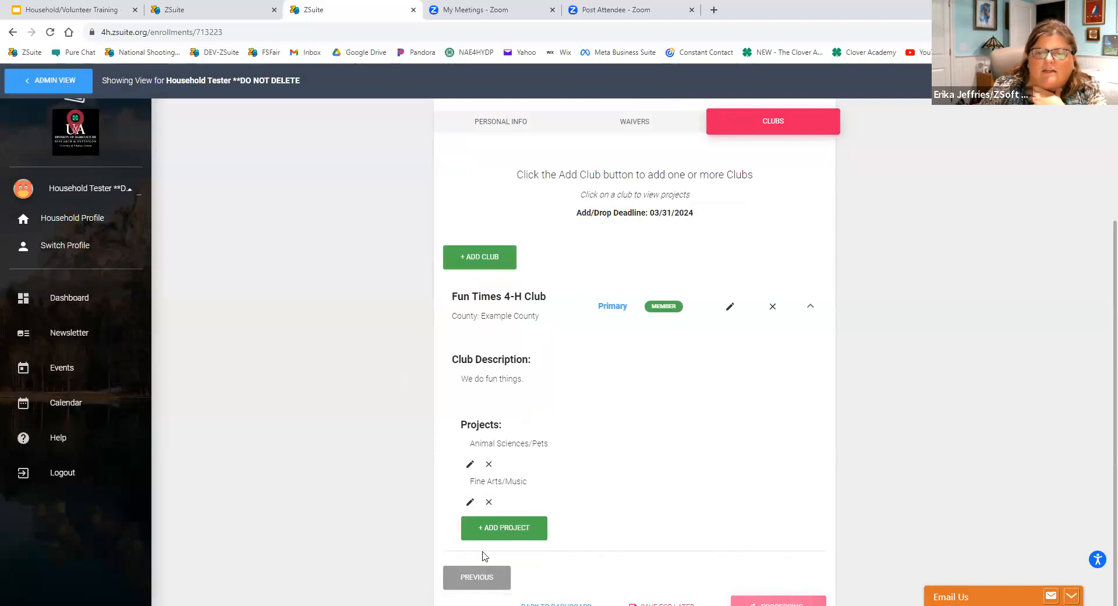
scroll(444, 454, down, 1)
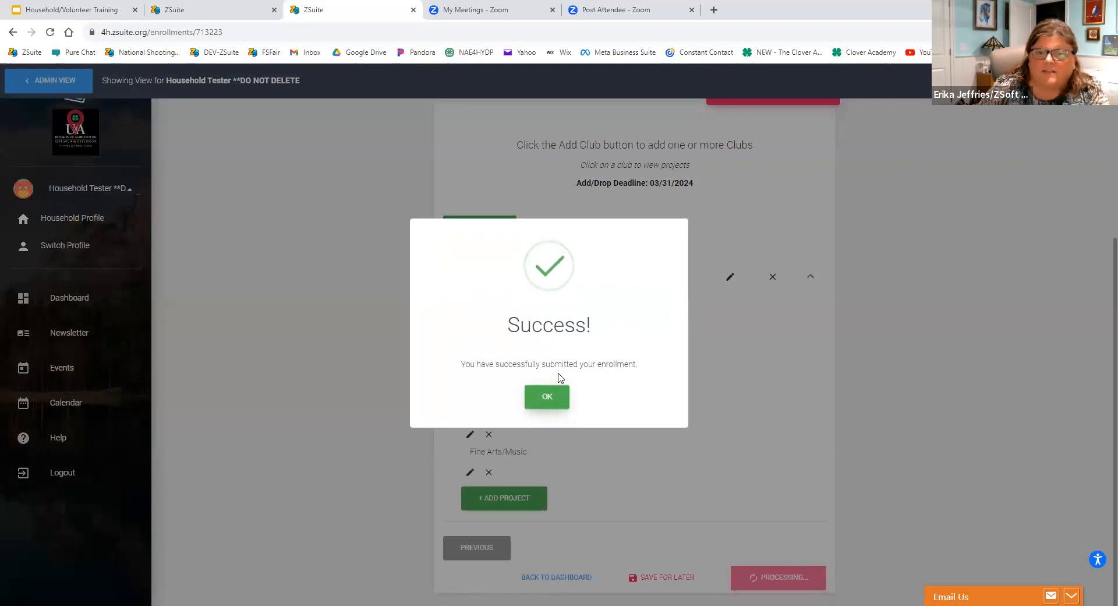
click(541, 396)
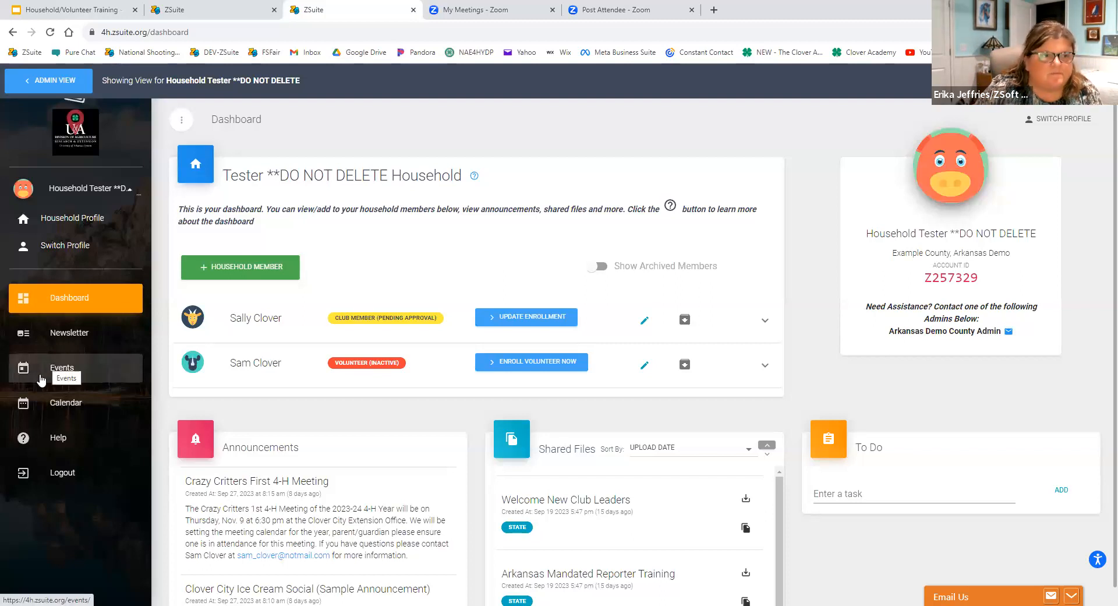
click(57, 247)
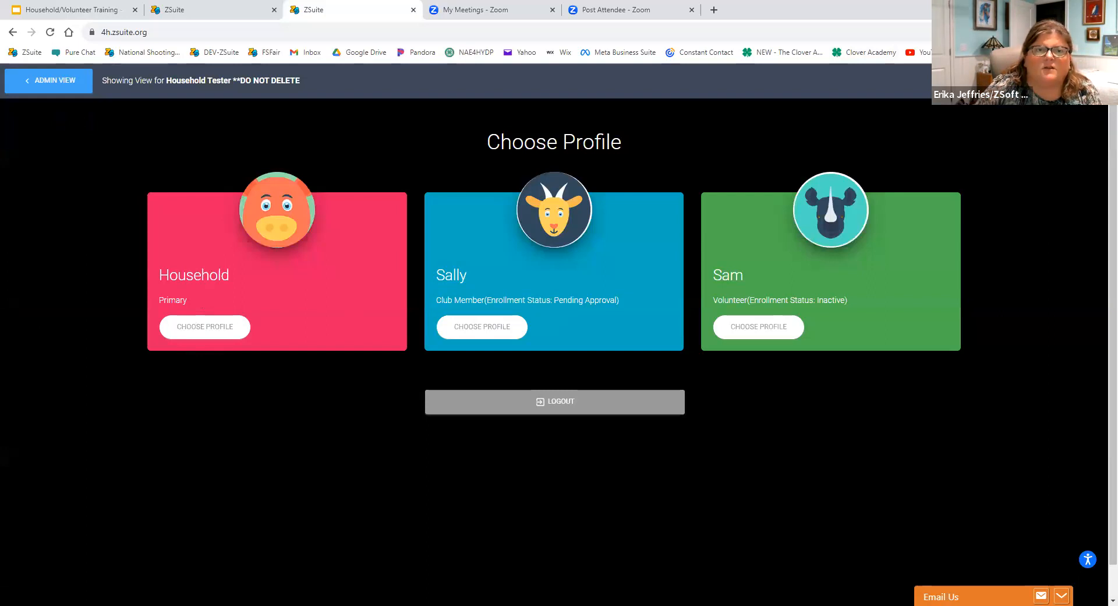
Switch to the ZSuite tab with the household sign-up form and go back to its login page.
key(super+Left)
click(388, 17)
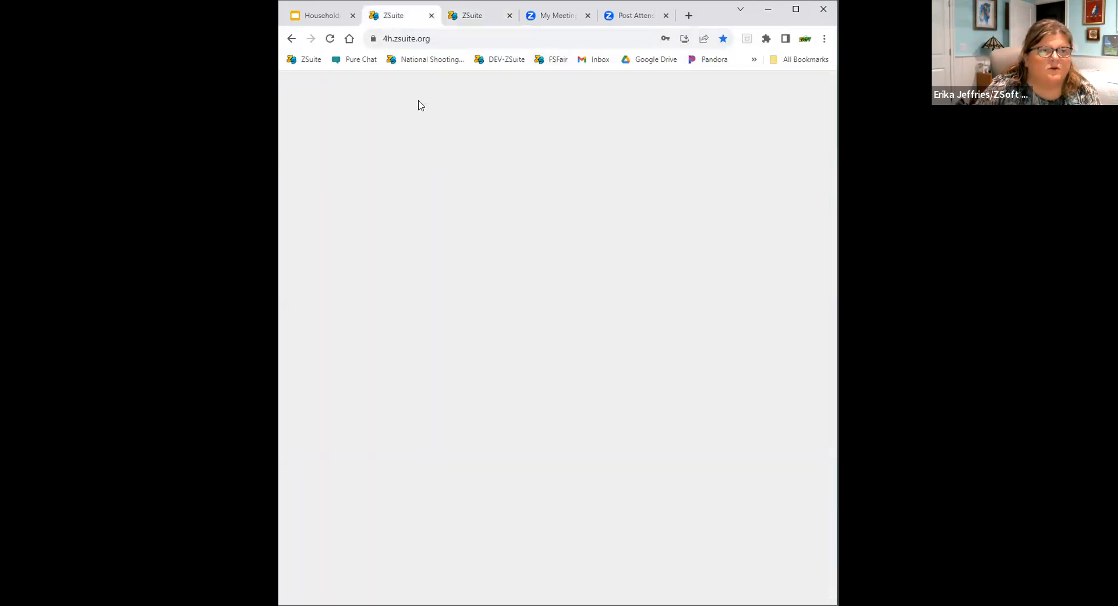
scroll(460, 469, down, 1)
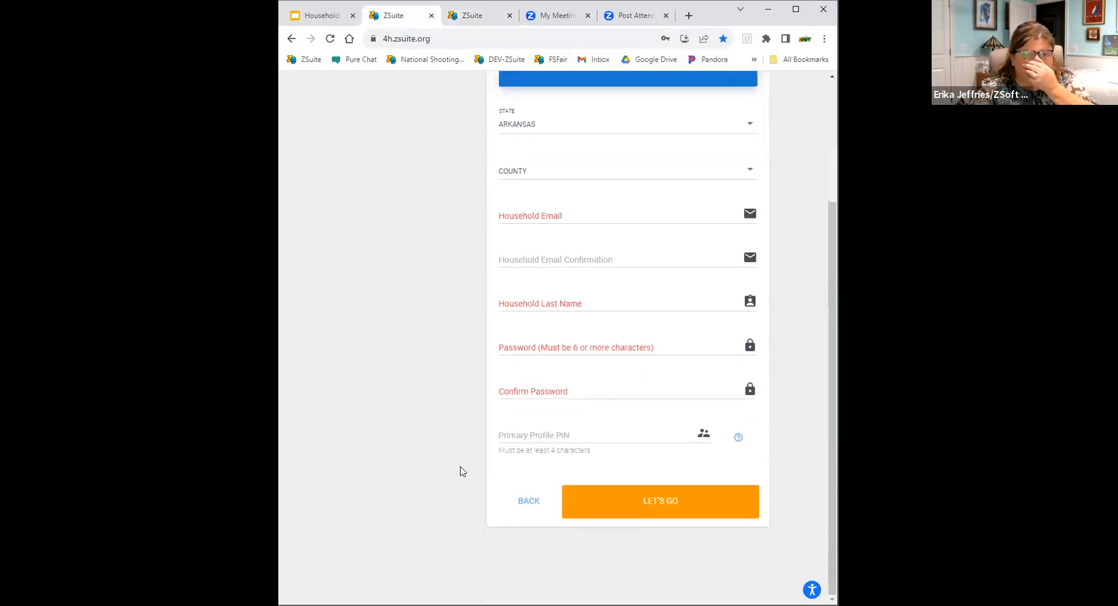
click(522, 508)
Replace the prefilled login email and password with the saved county account's credentials and log in.
click(571, 227)
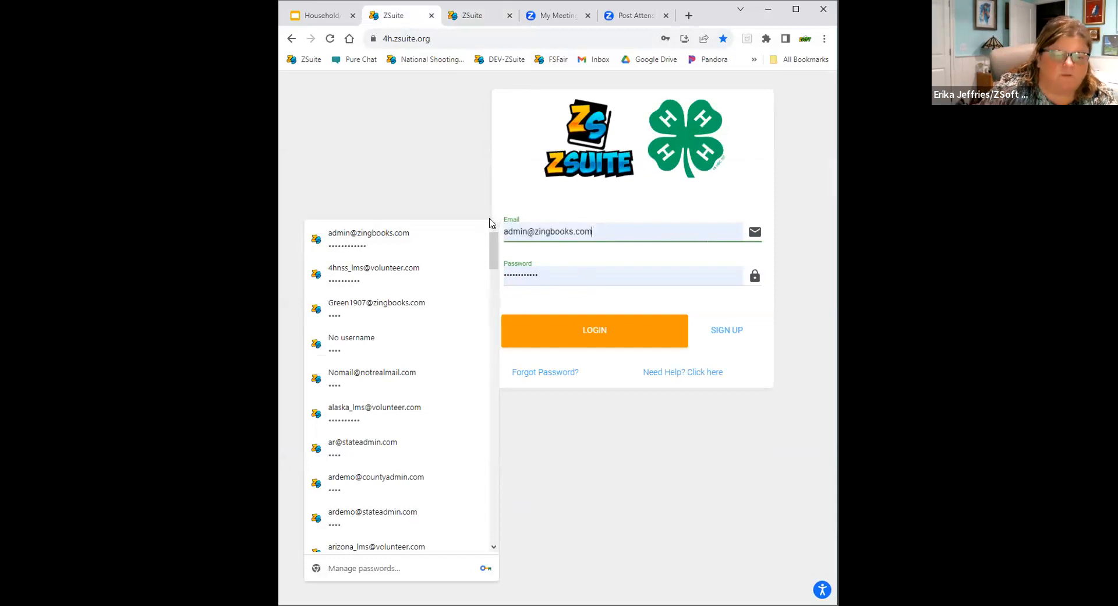
key(BackSpace)
key(BackSpace)
key(BackSpace)
key(BackSpace)
key(BackSpace)
key(BackSpace)
key(BackSpace)
key(BackSpace)
key(BackSpace)
key(BackSpace)
key(BackSpace)
key(BackSpace)
key(BackSpace)
key(BackSpace)
key(BackSpace)
key(BackSpace)
key(BackSpace)
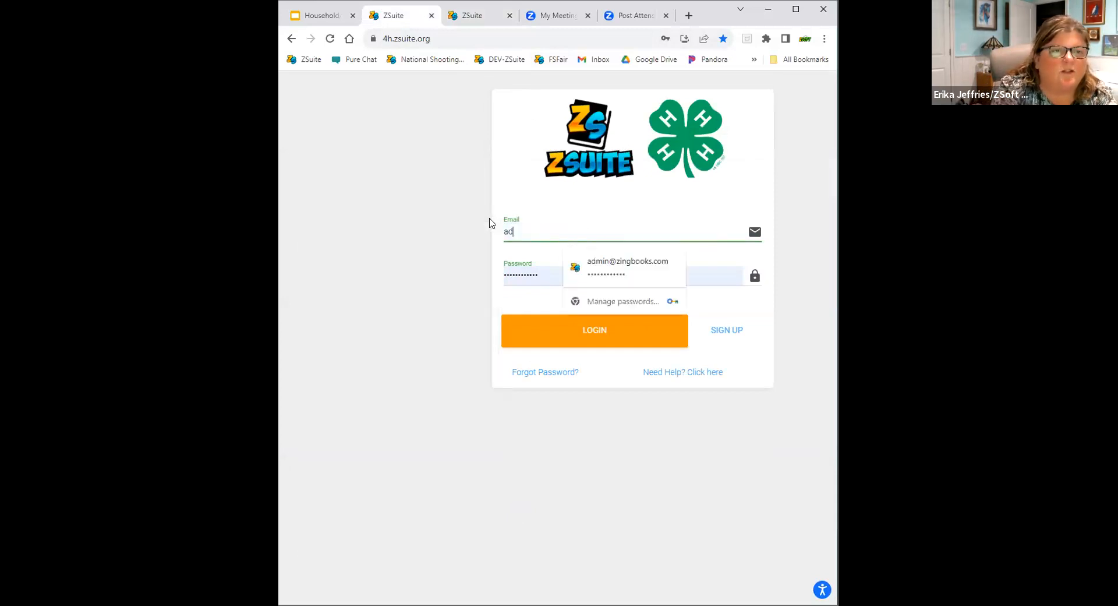
key(BackSpace)
key(BackSpace)
text(co)
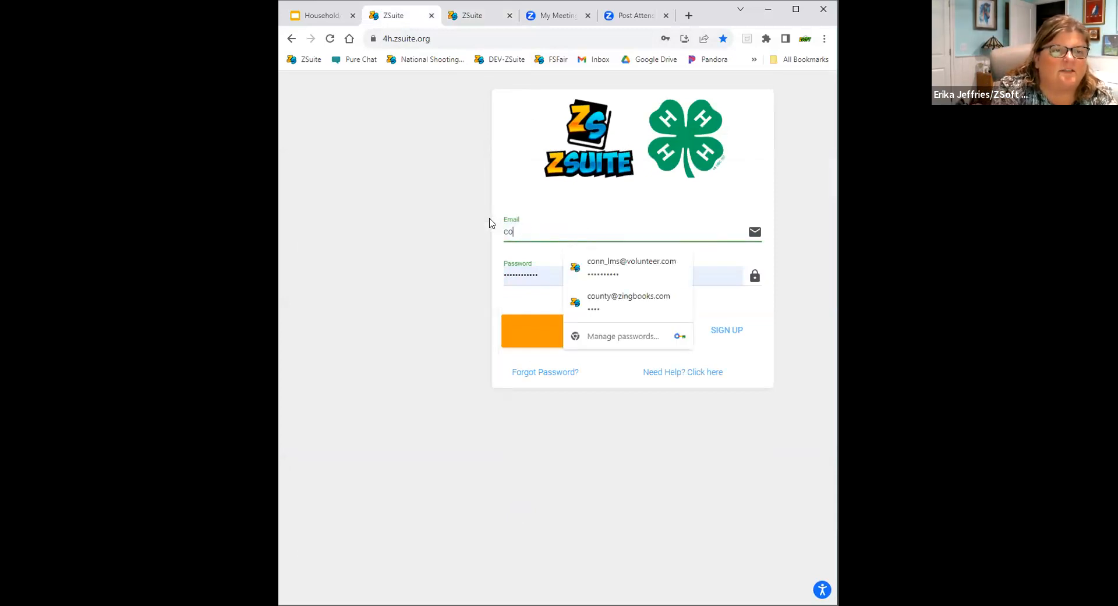
text(unty)
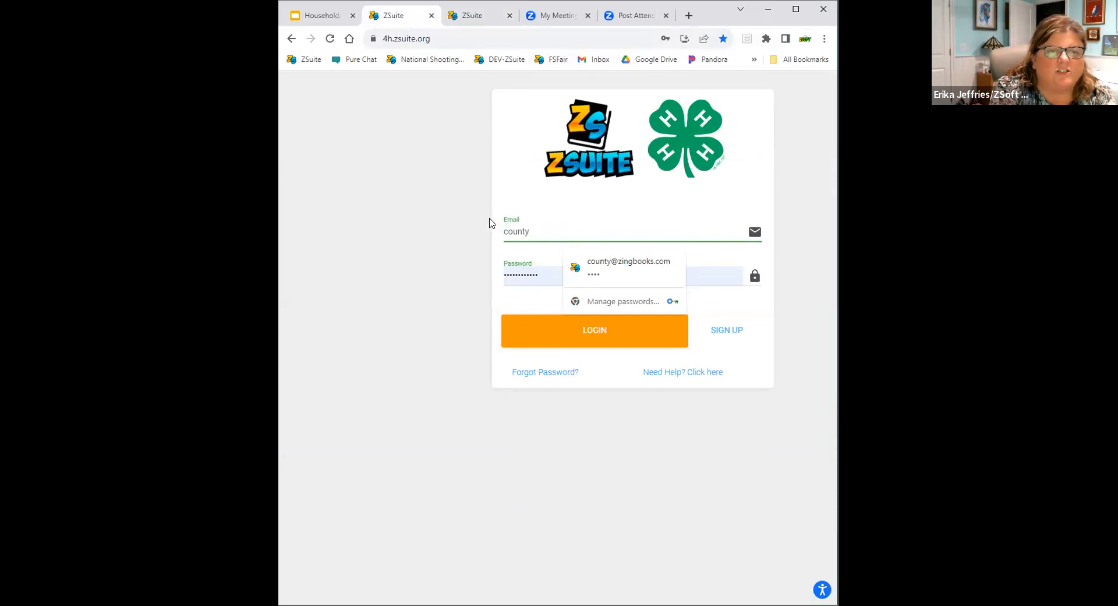
click(609, 271)
click(577, 338)
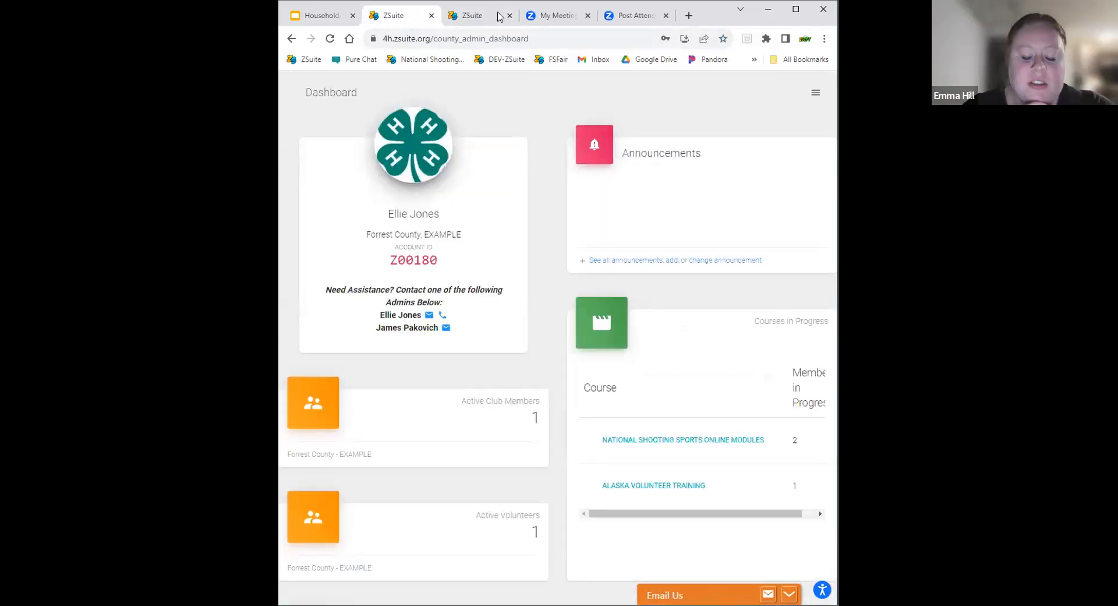
Maximize the browser window, open the county's household list and view the site as Household 1 - Straw.
click(796, 10)
click(85, 228)
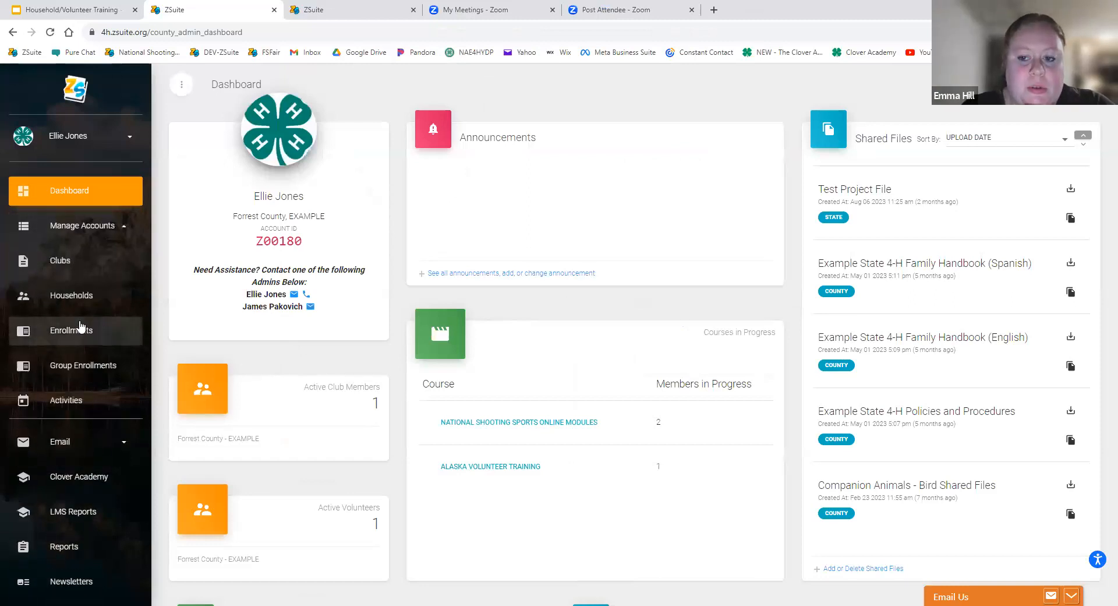
click(73, 295)
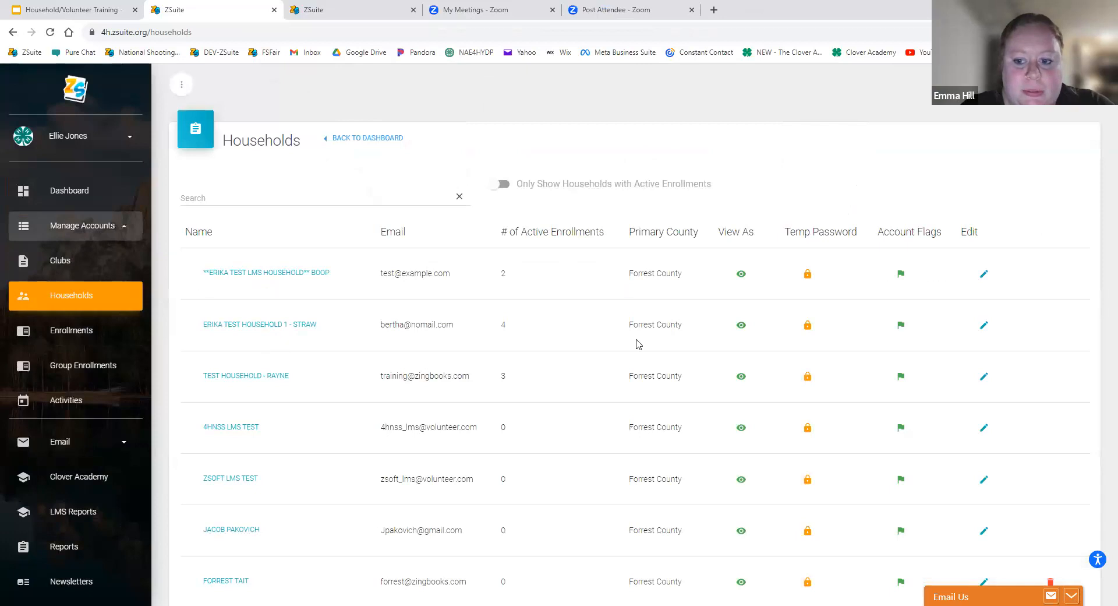
click(741, 326)
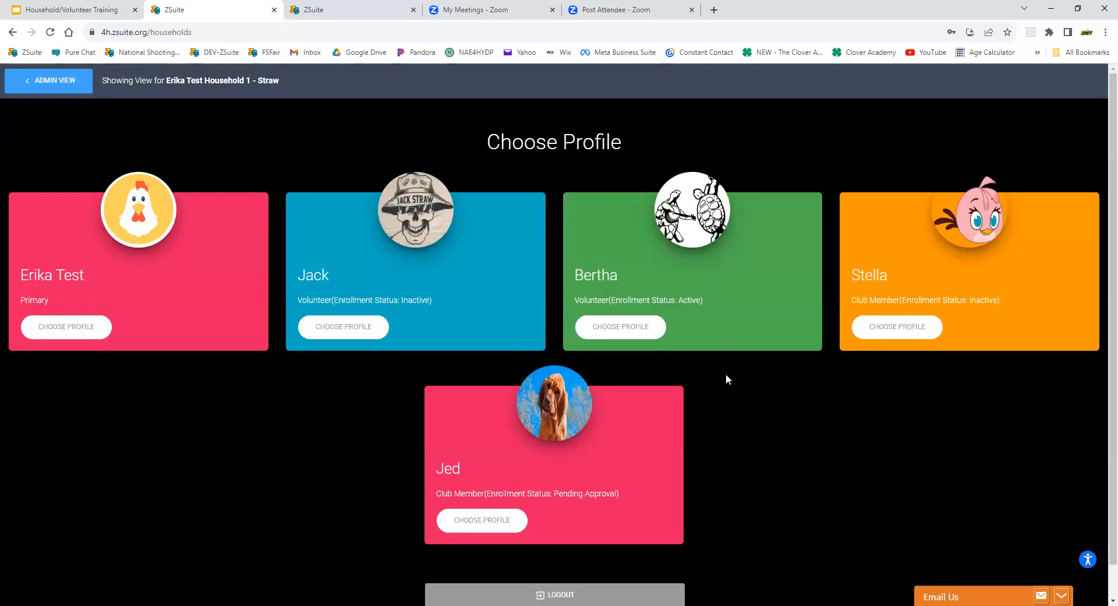
Open the active volunteer's profile, look over its dashboard and navigation options, and return to the profile chooser.
click(610, 333)
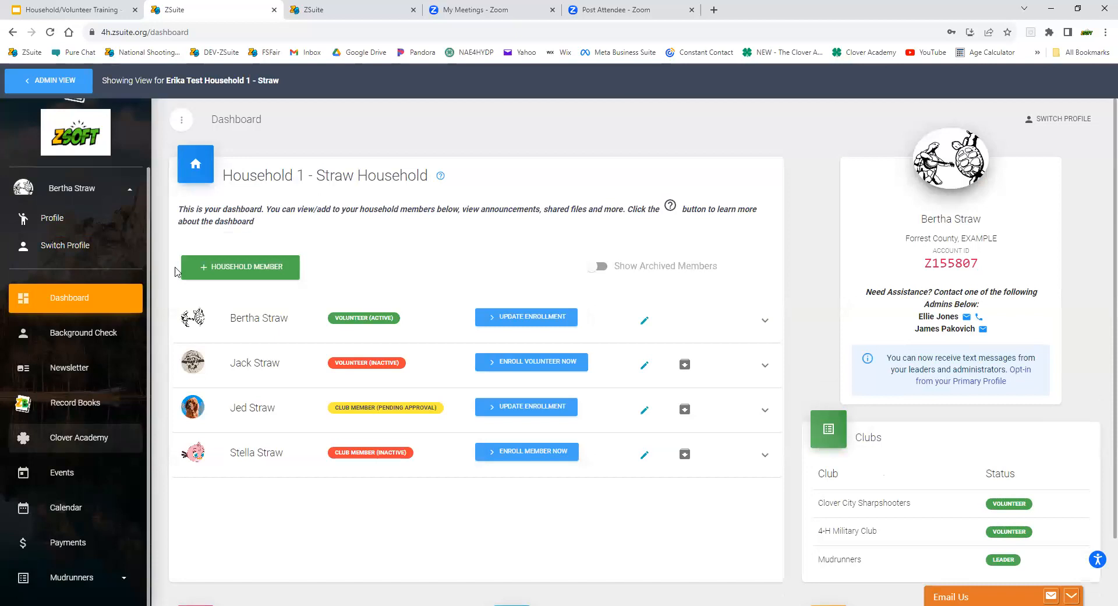
scroll(99, 343, down, 2)
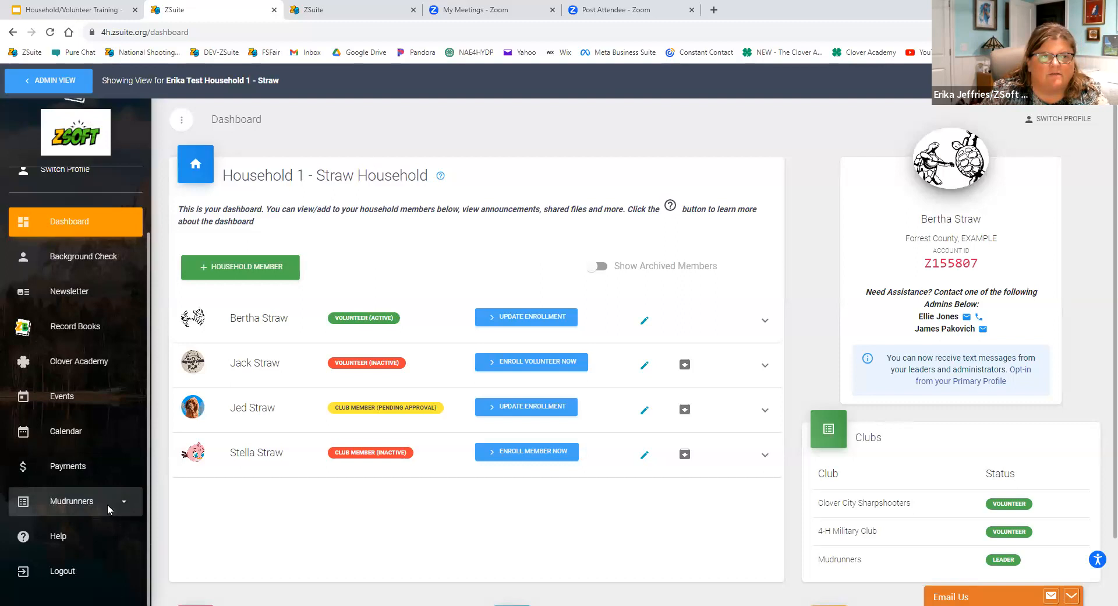
scroll(58, 232, up, 1)
click(59, 231)
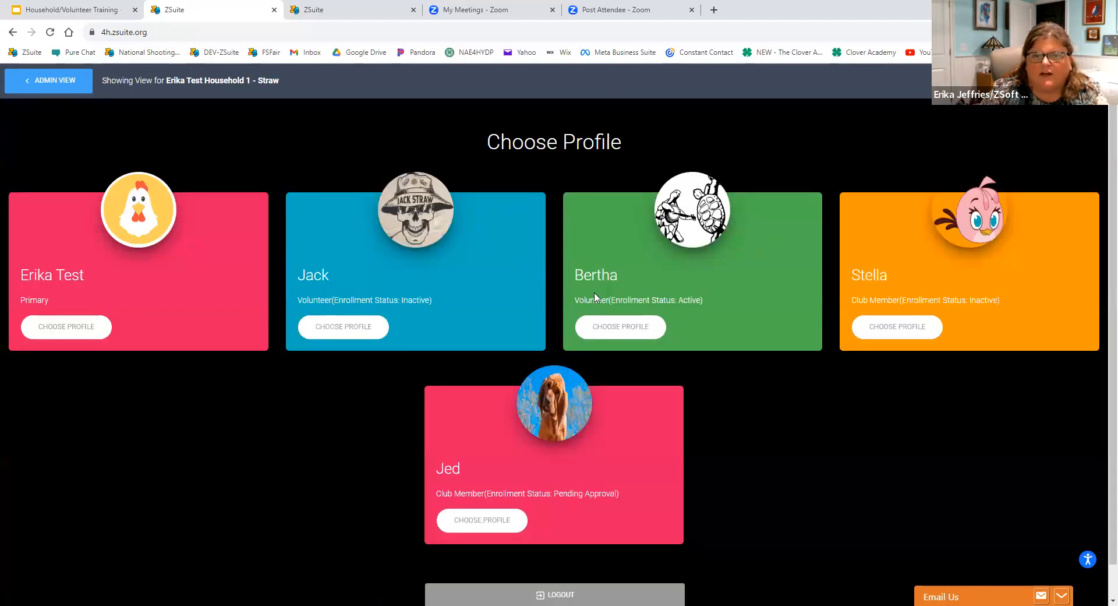
Reopen the active volunteer's profile and look over its navigation options, including those for the Mudrunners club.
click(618, 329)
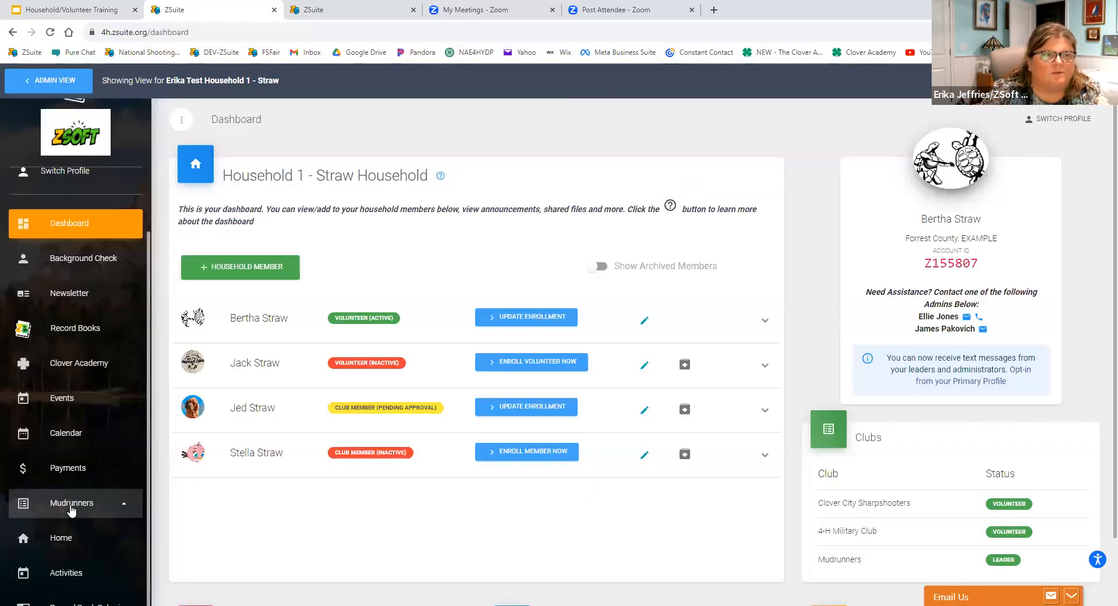
scroll(78, 269, down, 2)
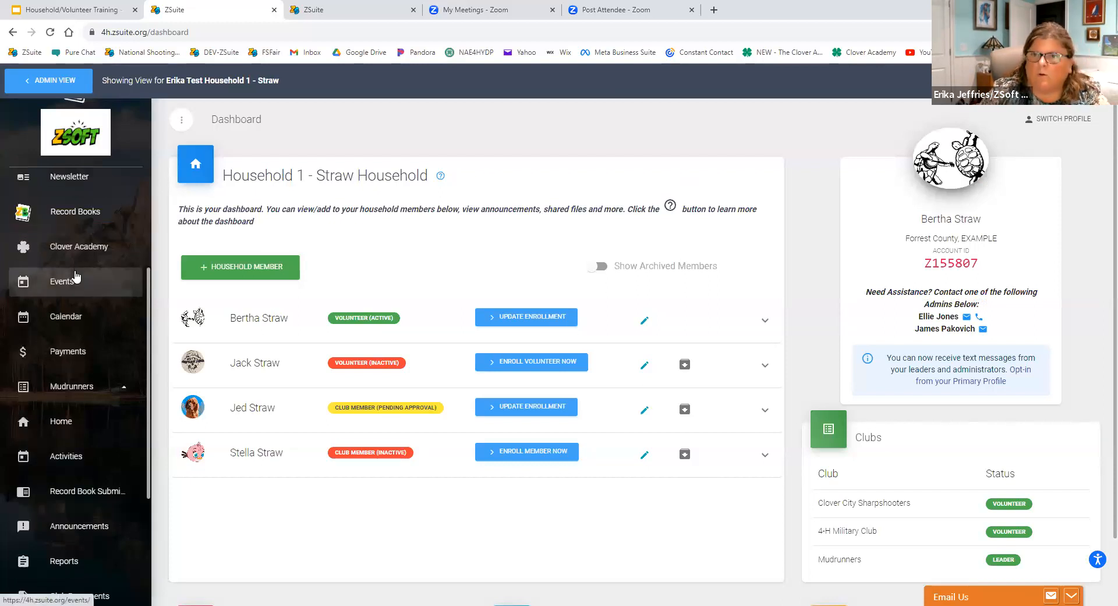
scroll(75, 277, down, 1)
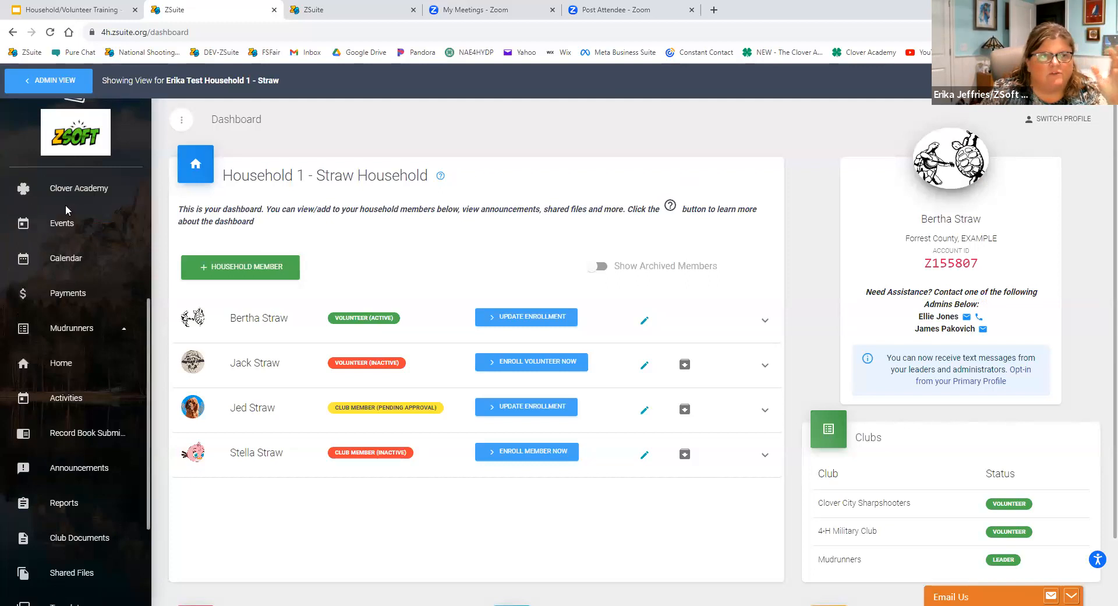
scroll(67, 211, up, 2)
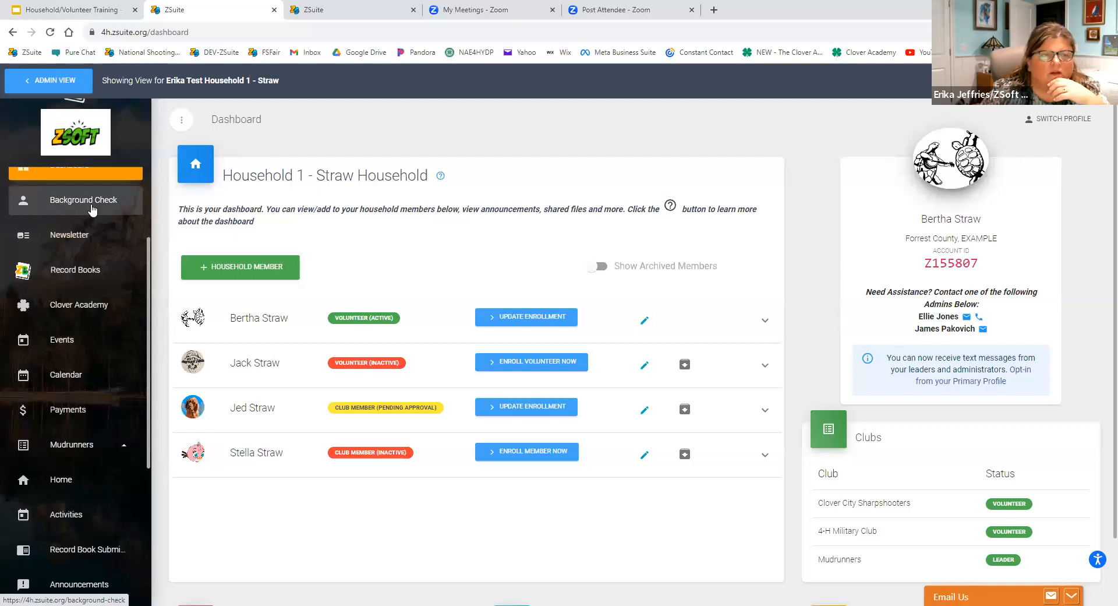
Go through the volunteer's Background Check, Newsletter, household Record Books and Clover Academy pages.
click(92, 205)
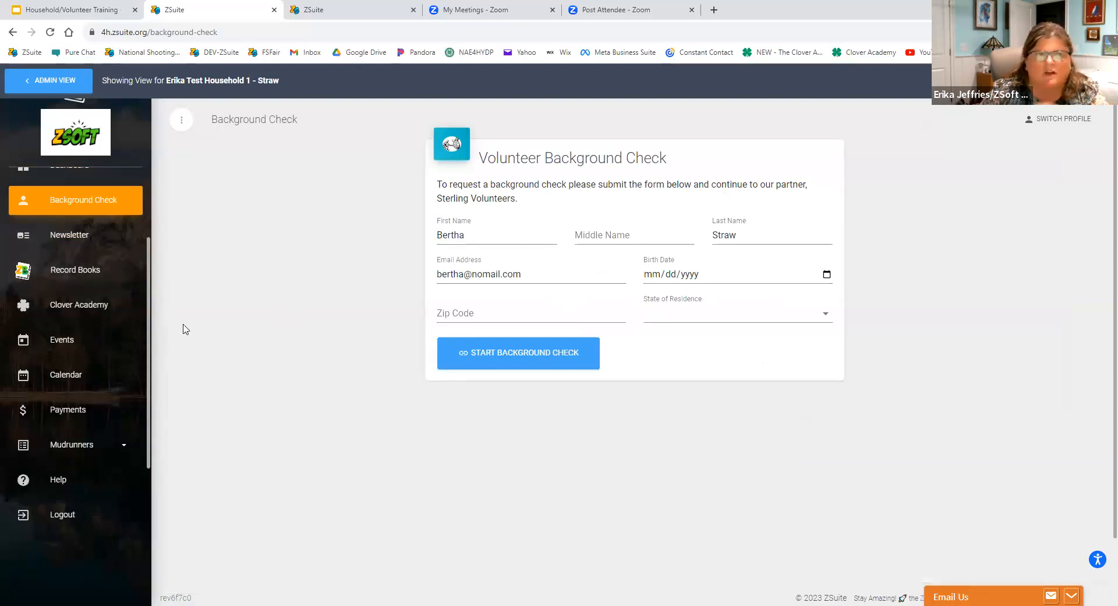
click(57, 239)
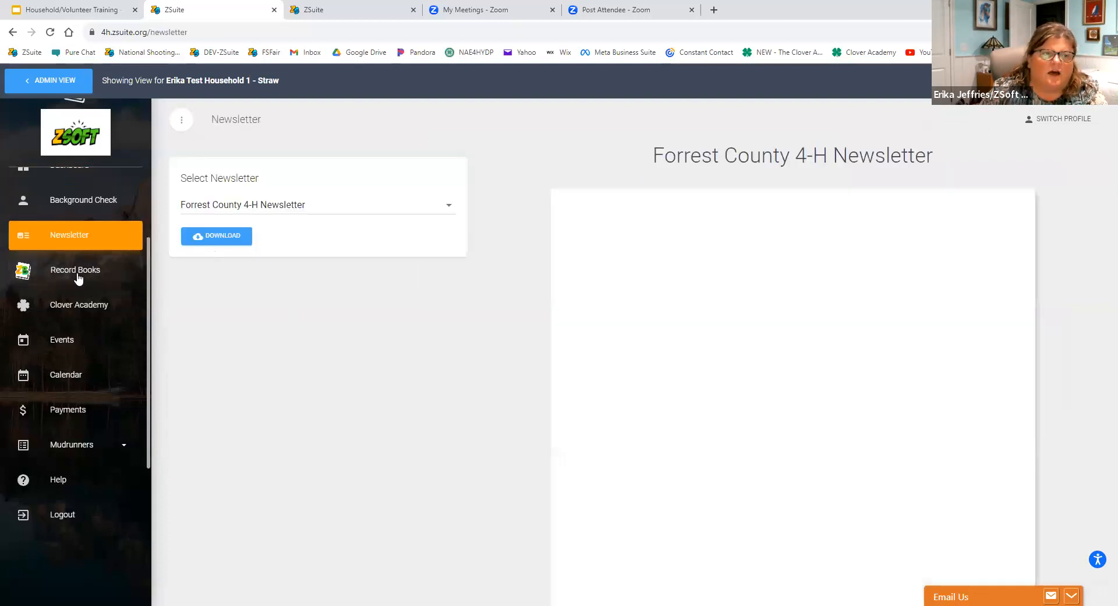
click(79, 278)
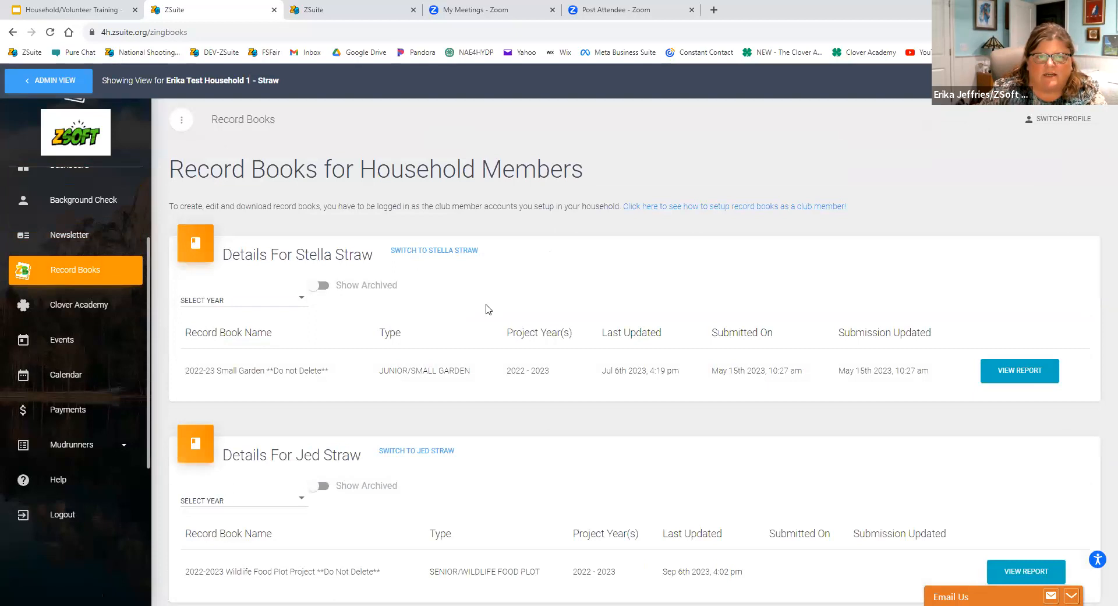
scroll(489, 310, down, 1)
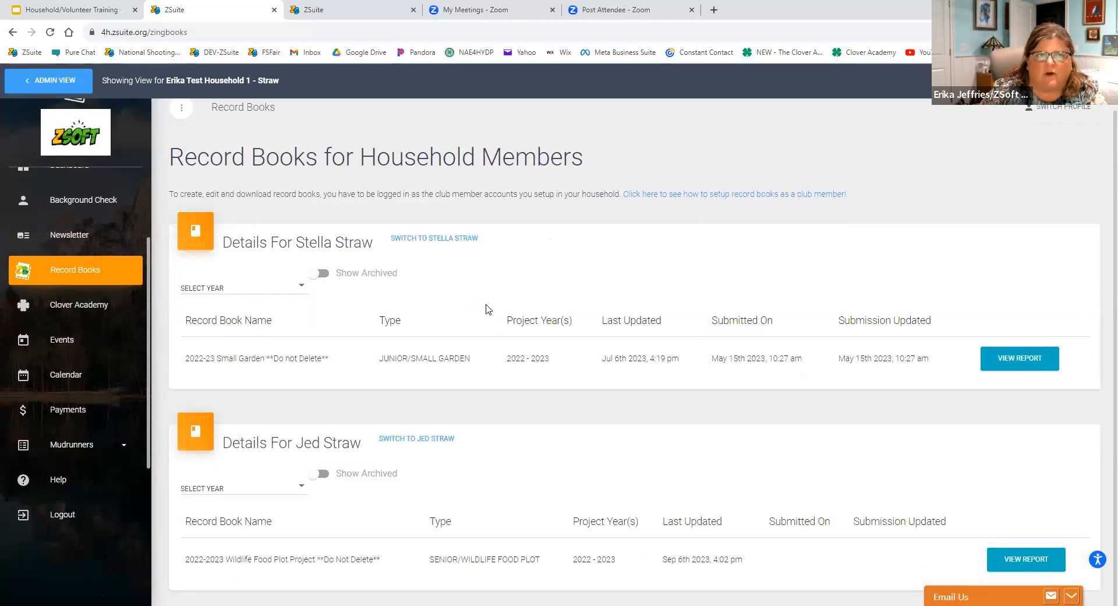
click(80, 319)
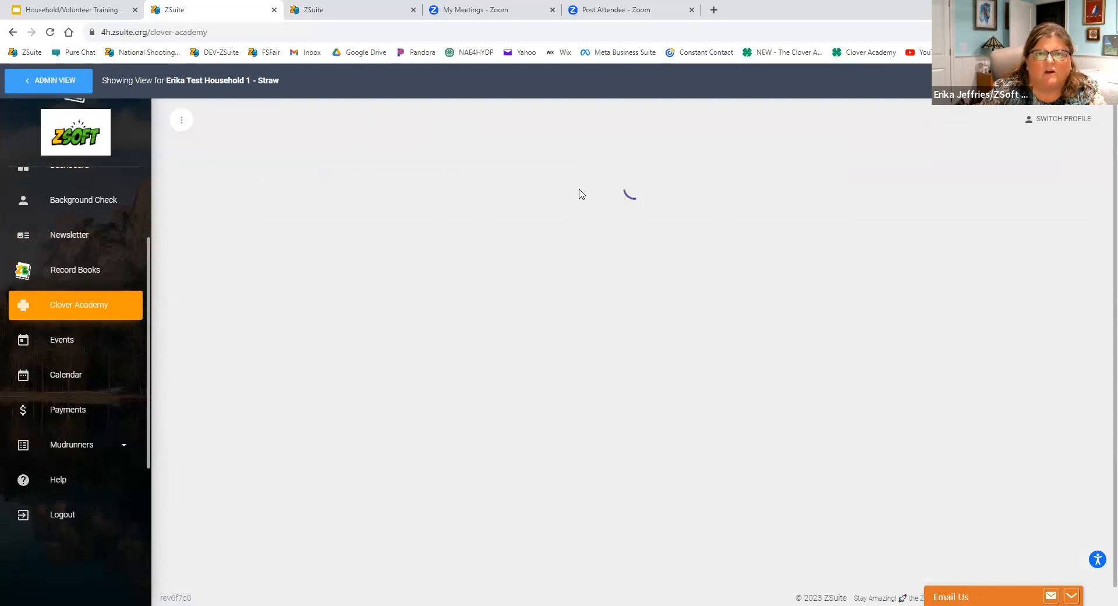
Expand the Mudrunners club's options and open the club's home page.
click(111, 441)
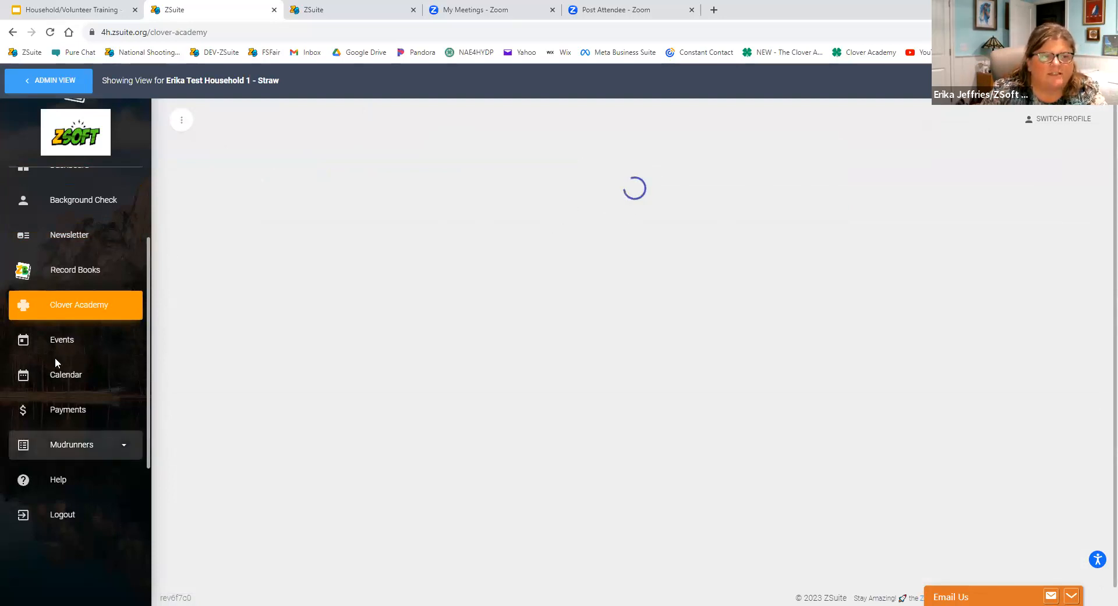
click(62, 452)
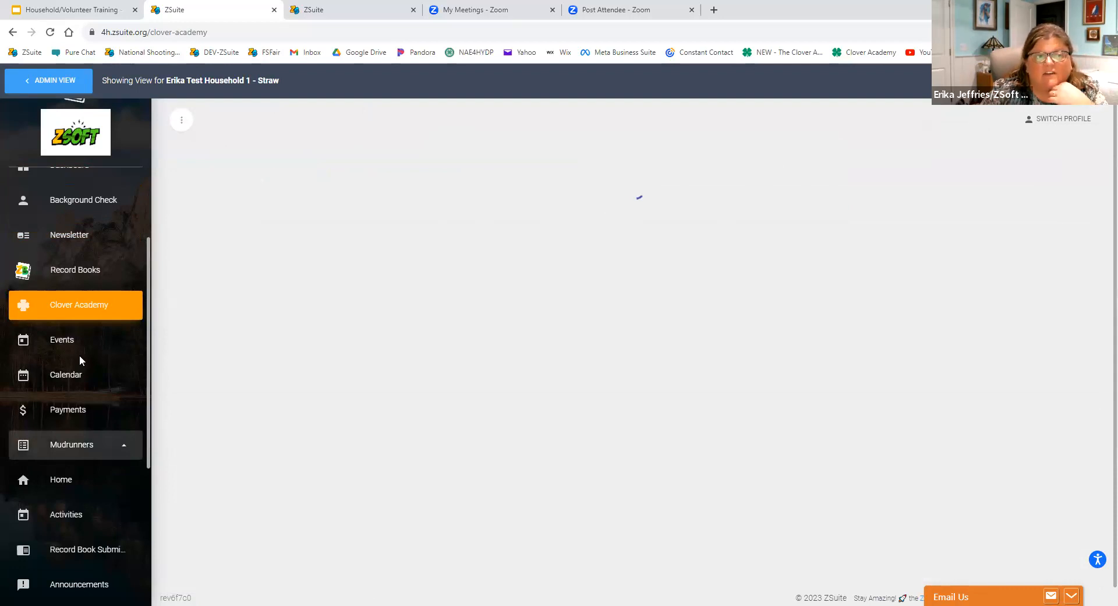
scroll(76, 344, down, 3)
click(65, 311)
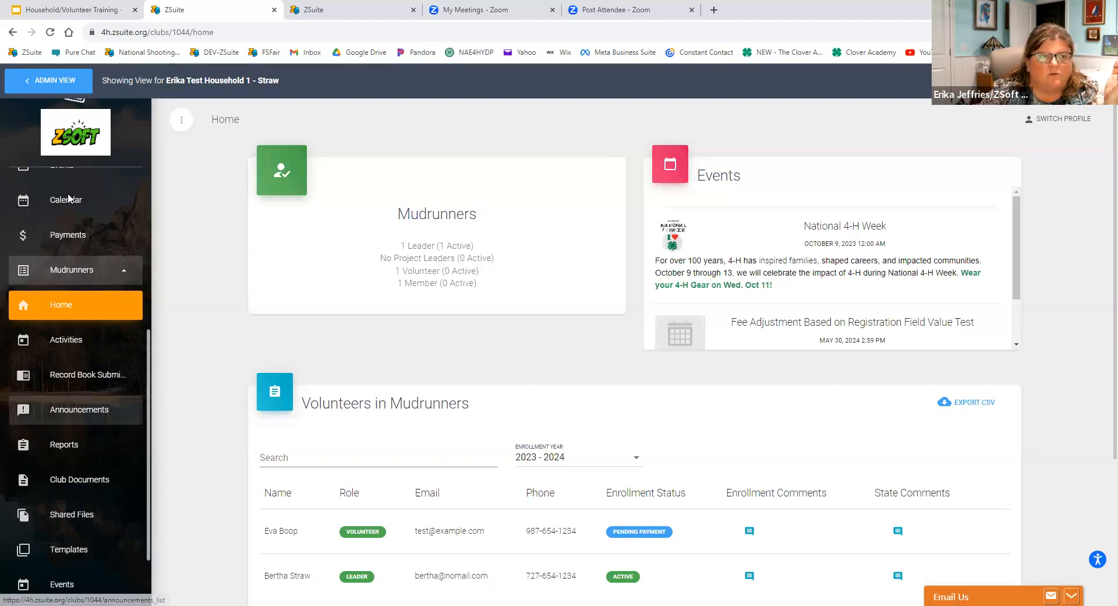
Examine the Mudrunners leader options and home page, including the club summary, events, and volunteer and member lists for 2023 - 2024.
scroll(102, 211, down, 1)
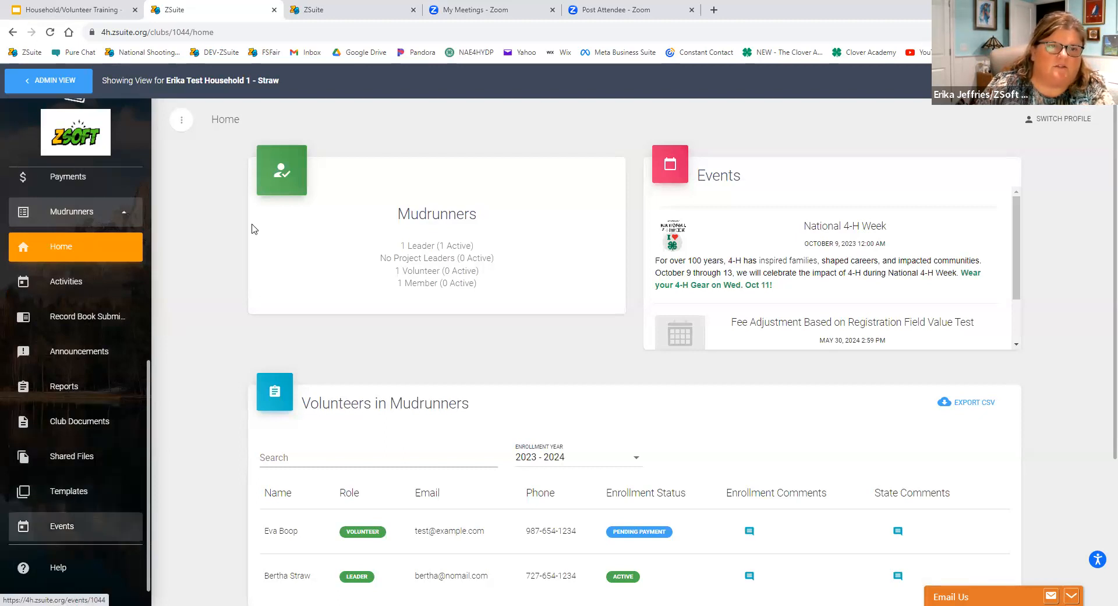
scroll(661, 272, down, 1)
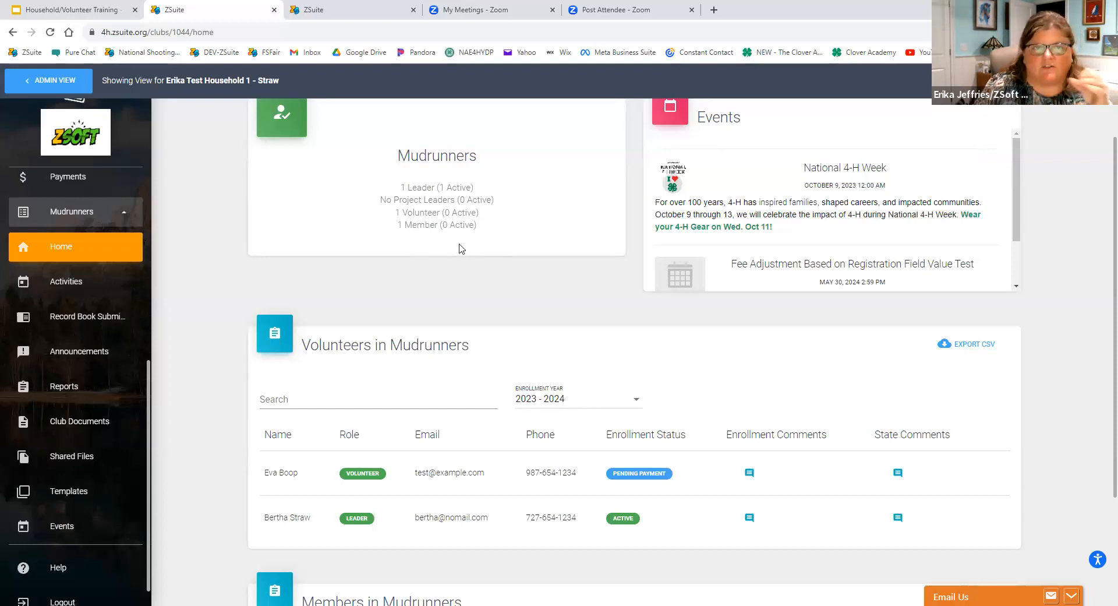
scroll(460, 247, up, 1)
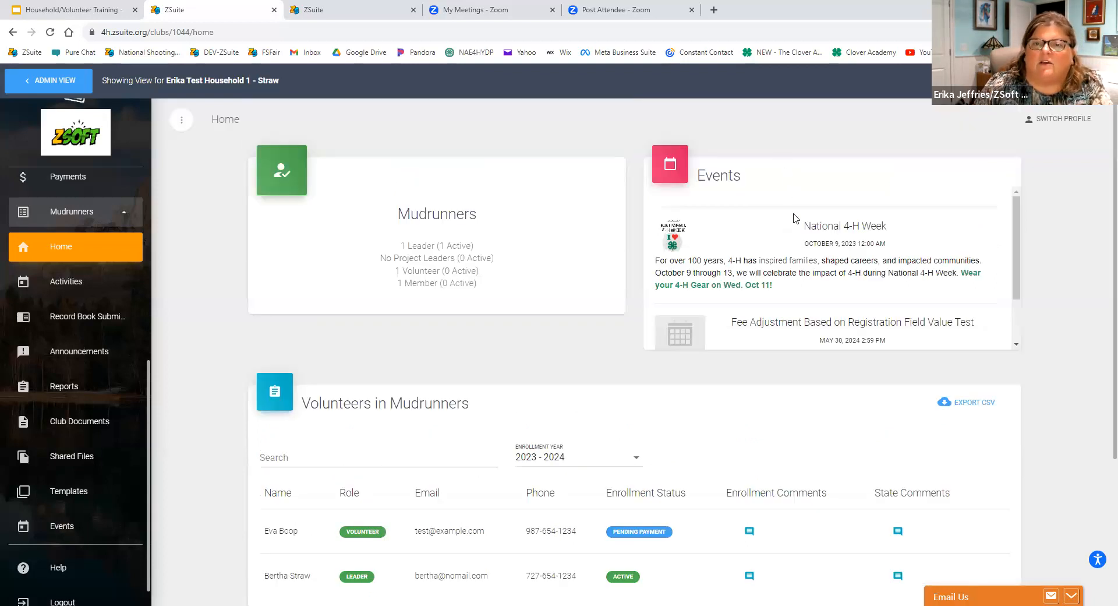
scroll(796, 221, down, 1)
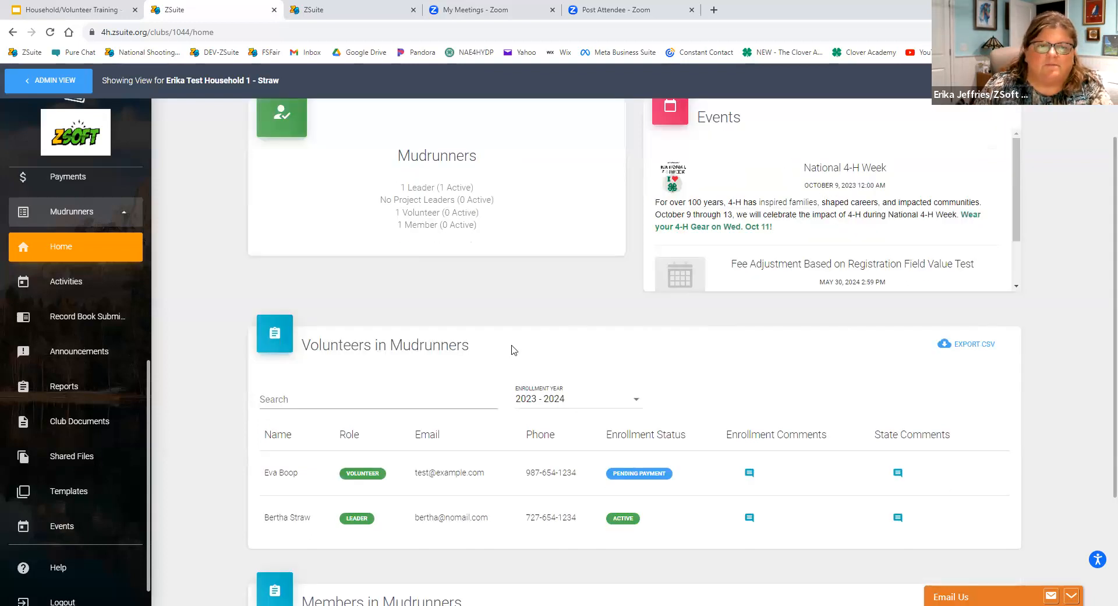
scroll(512, 348, down, 2)
scroll(416, 285, down, 2)
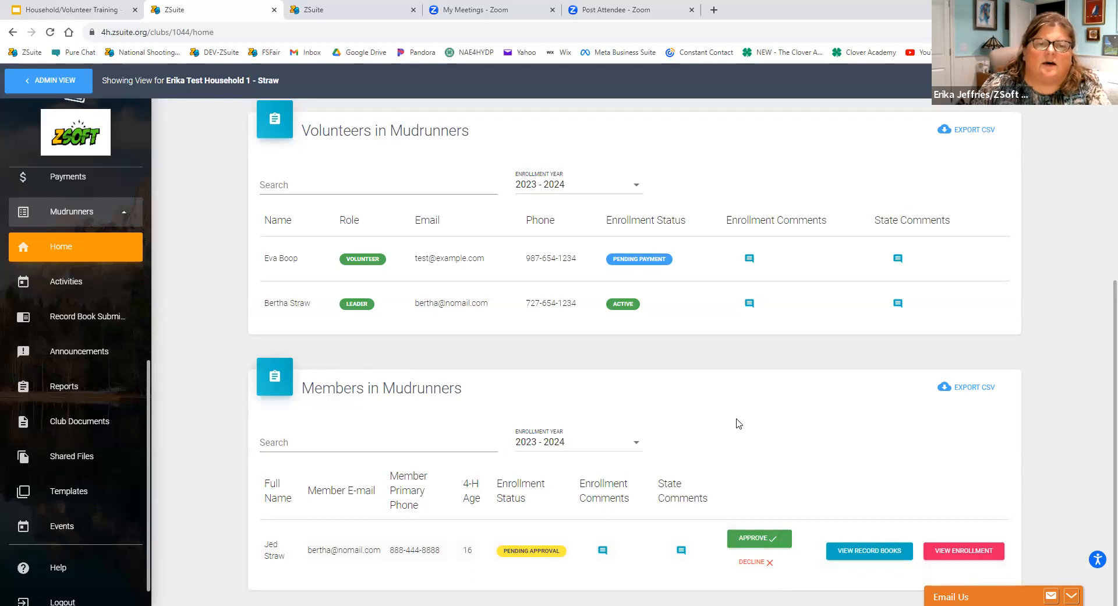
scroll(735, 424, up, 1)
scroll(731, 424, up, 4)
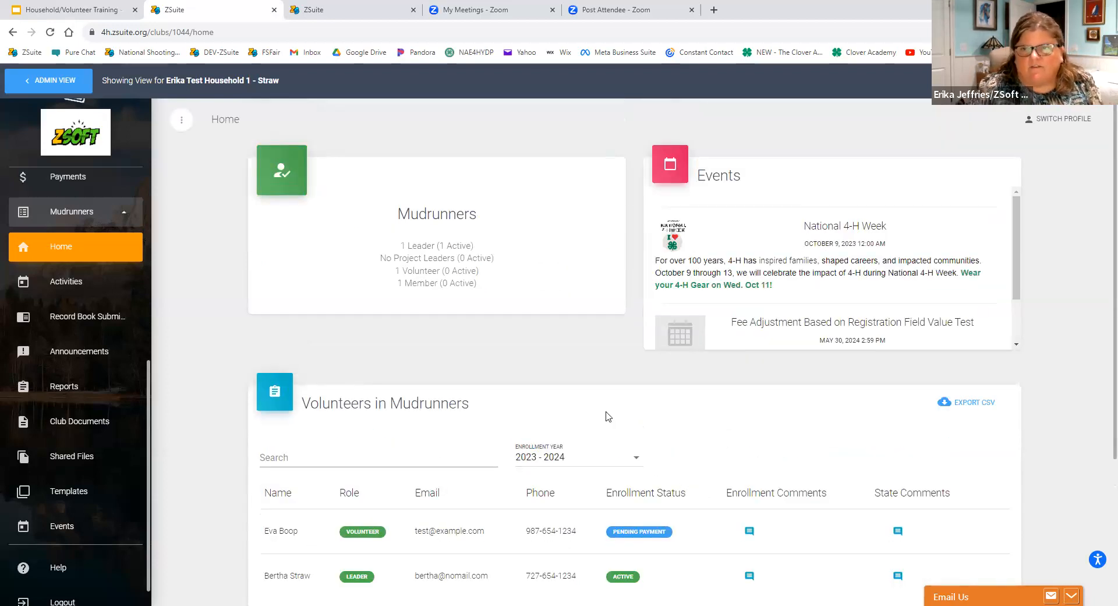
scroll(463, 449, down, 4)
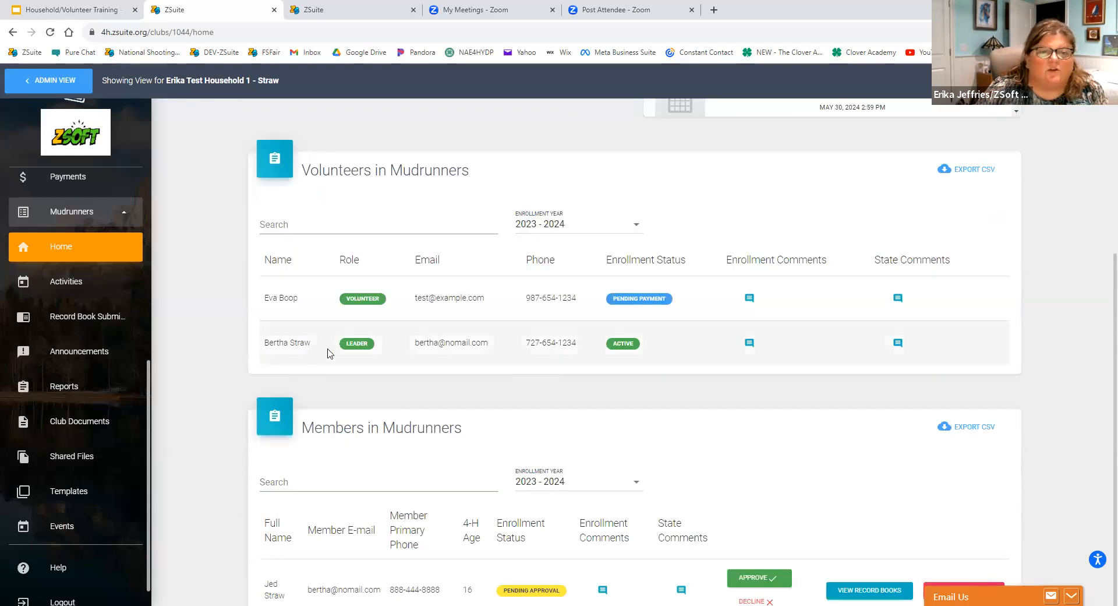
View the activities page, and start a new Mudrunners announcement with the additional text formatting options shown.
click(69, 294)
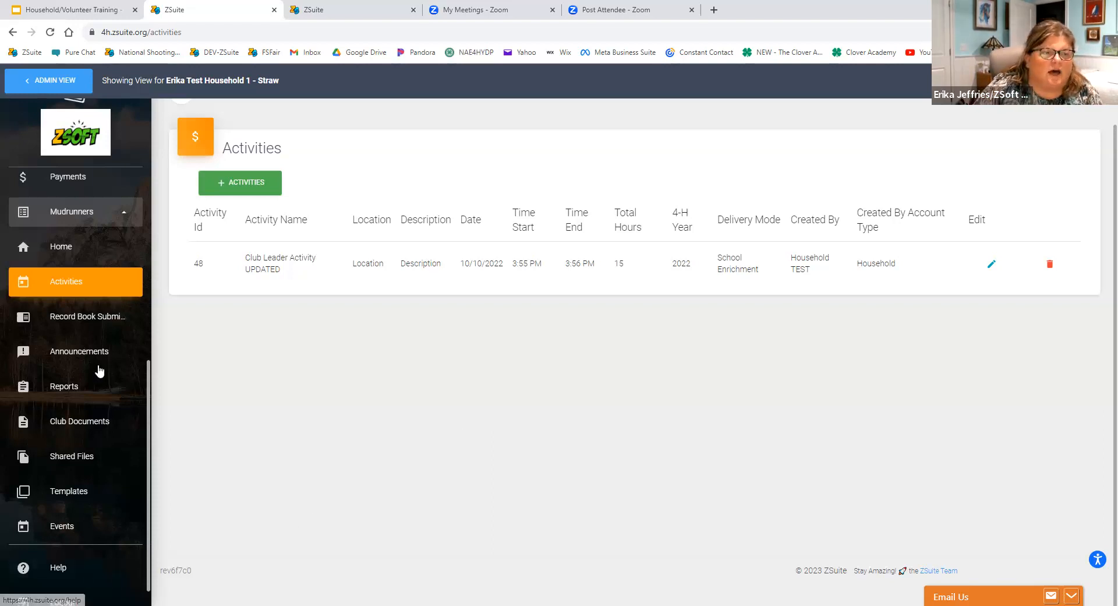
click(75, 352)
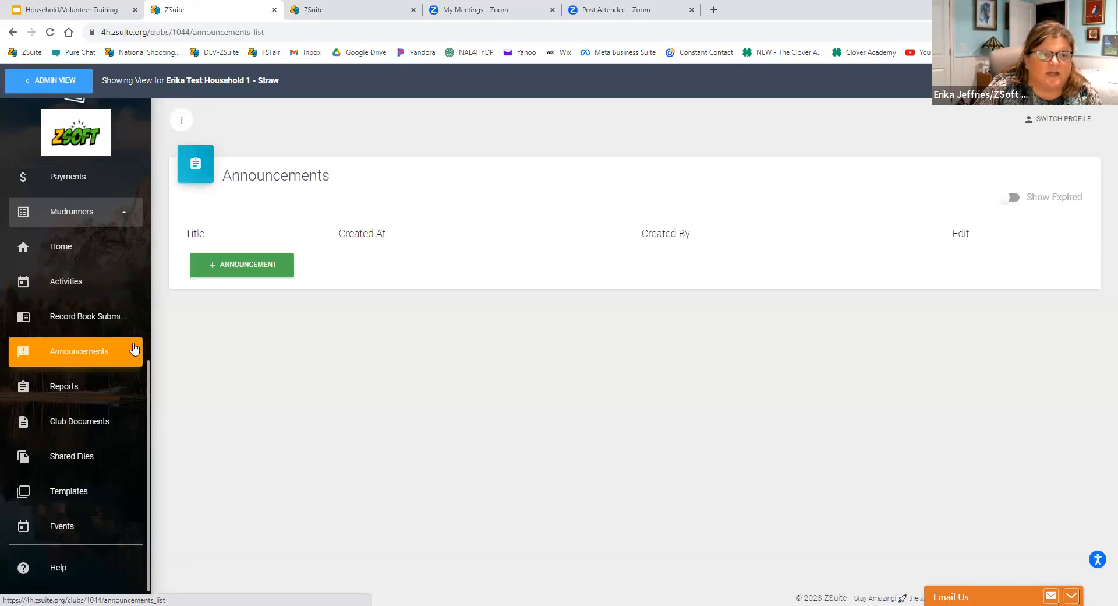
click(240, 278)
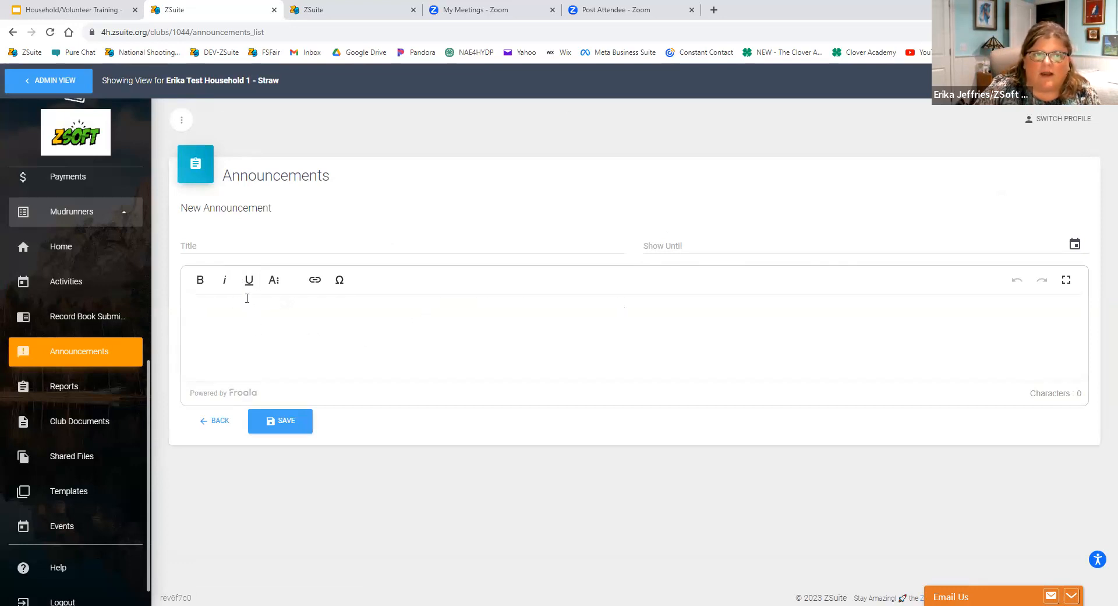
click(274, 281)
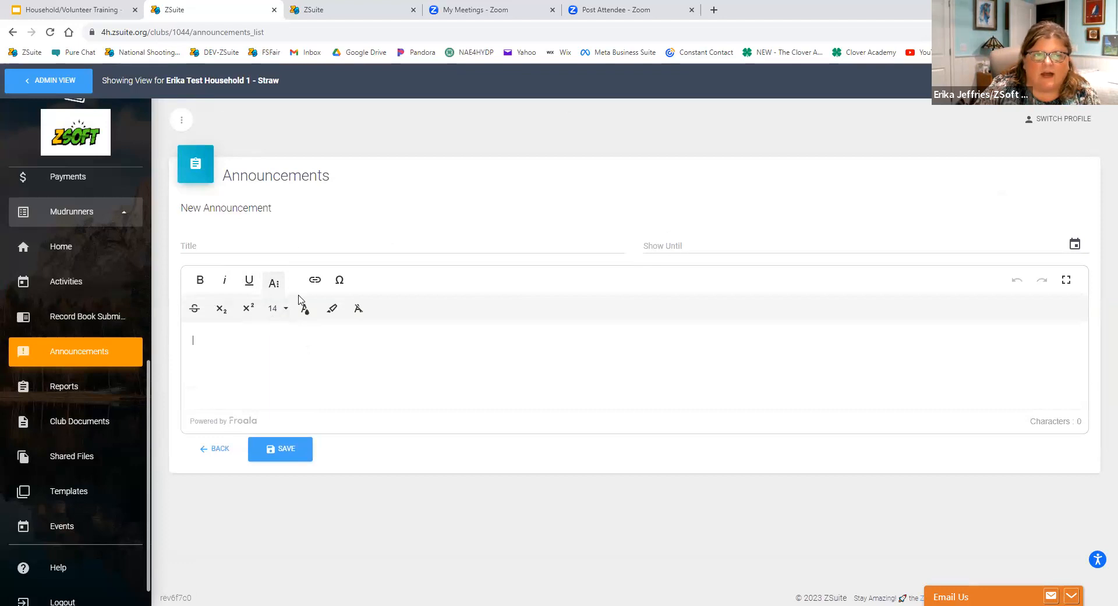
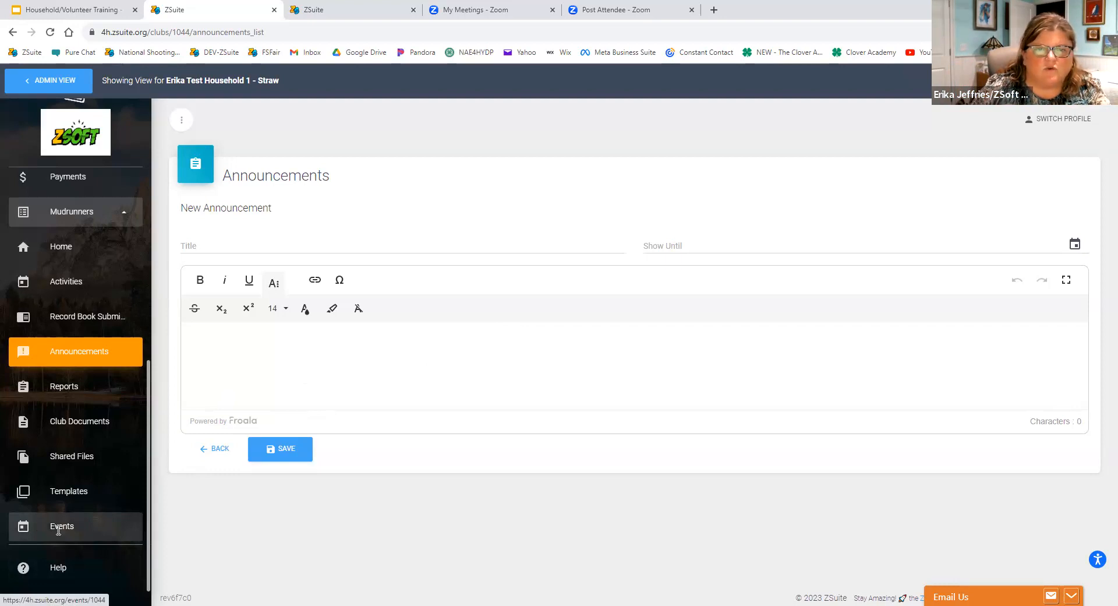
Open the Mudrunners events page, look over the blank new event form, and return to the events list.
click(58, 528)
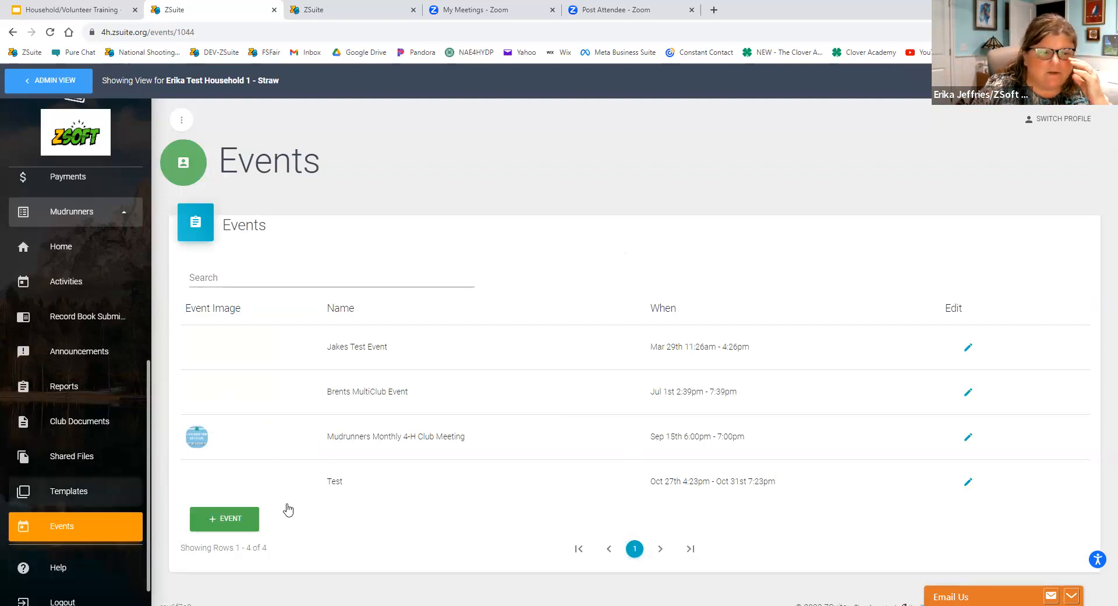
click(236, 524)
scroll(391, 279, down, 2)
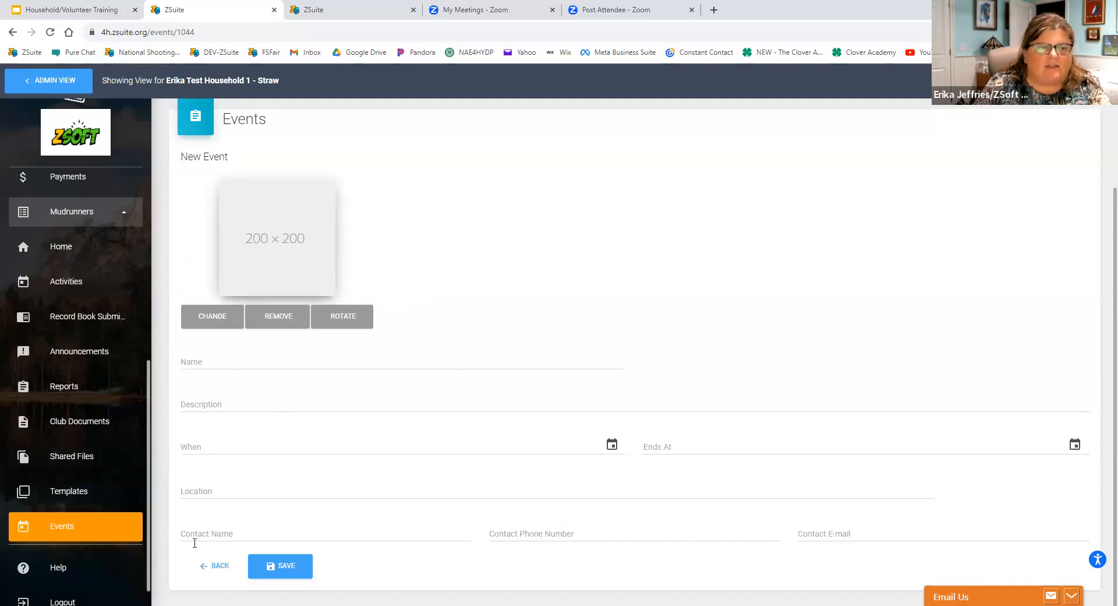
click(215, 566)
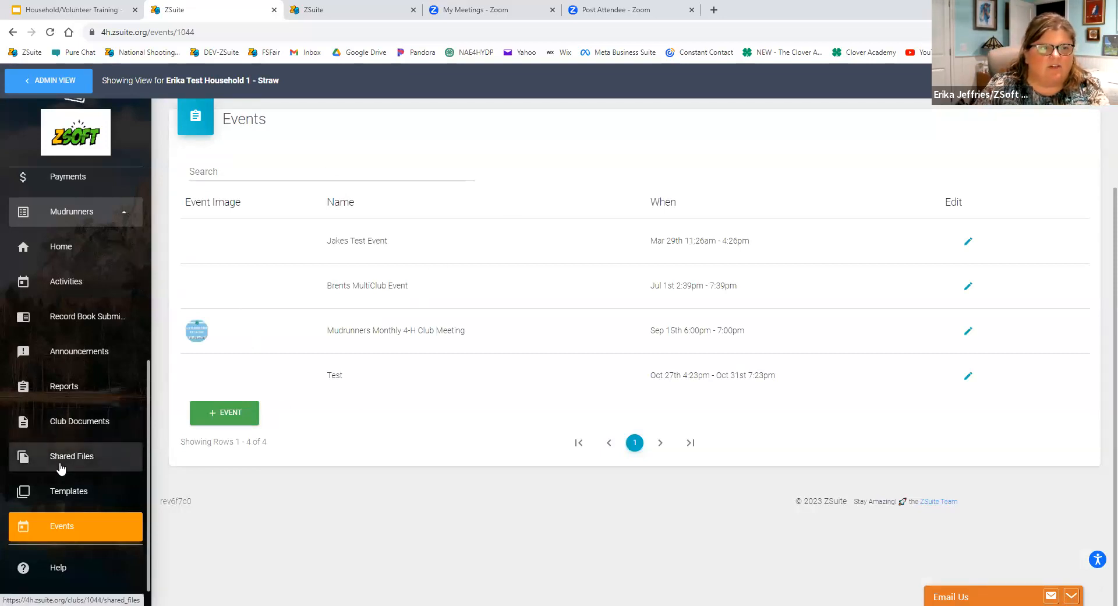
View the volunteer's October 2023 calendar, and return to the Mudrunners club's events list for comparison.
scroll(47, 324, up, 3)
scroll(47, 320, up, 3)
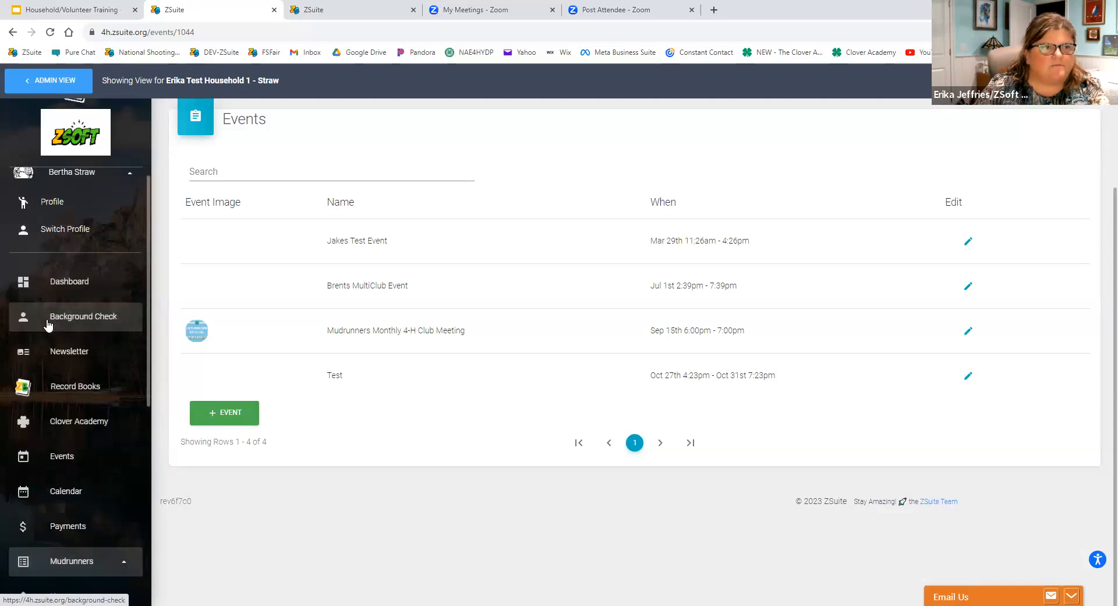
scroll(48, 326, up, 1)
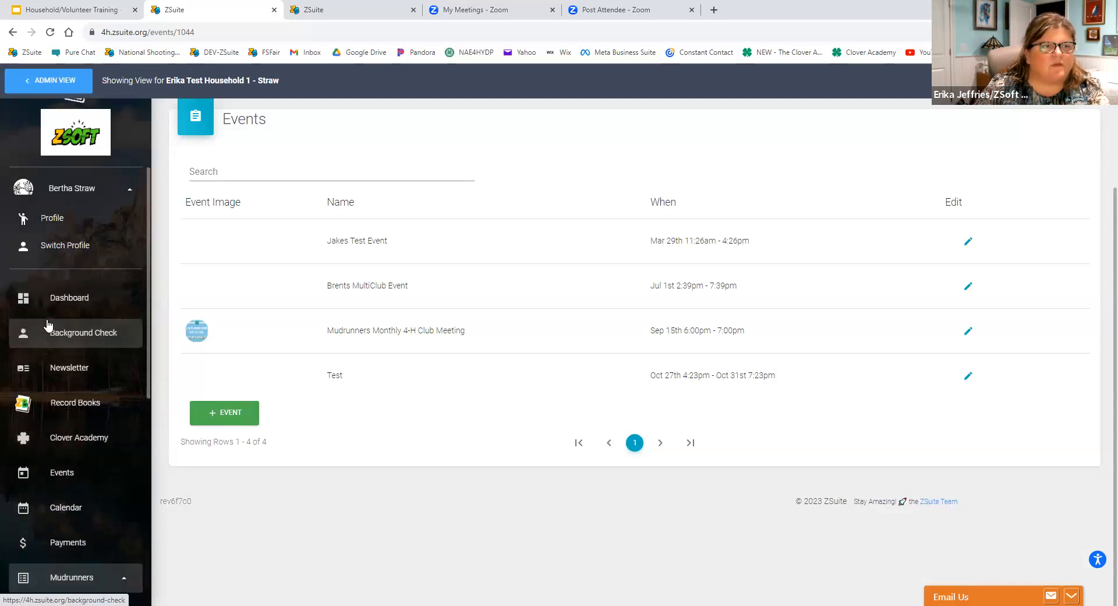
scroll(61, 392, down, 2)
click(61, 392)
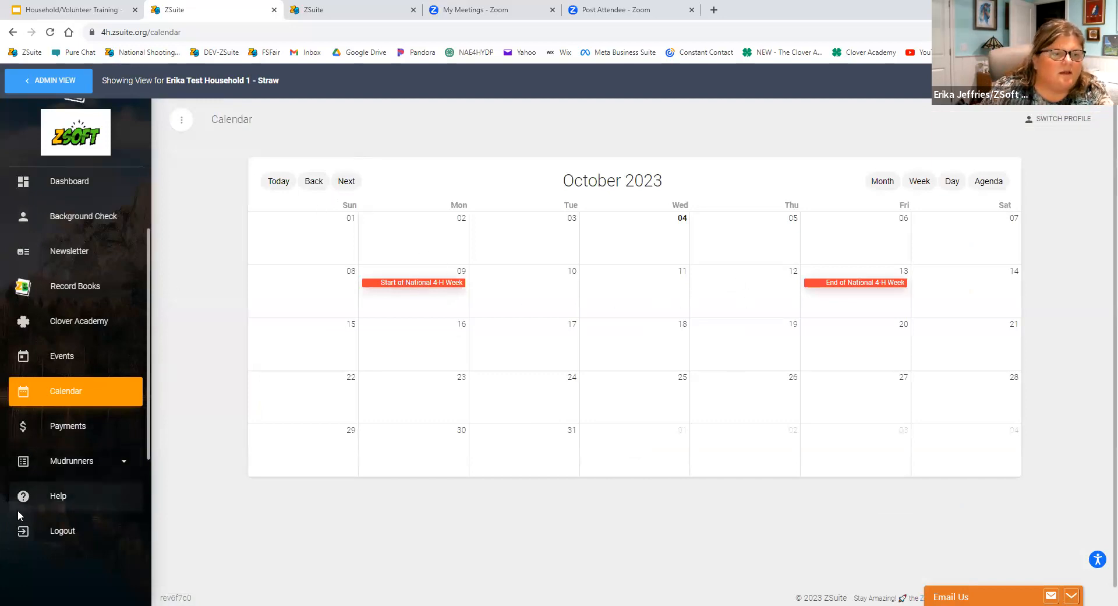
click(72, 466)
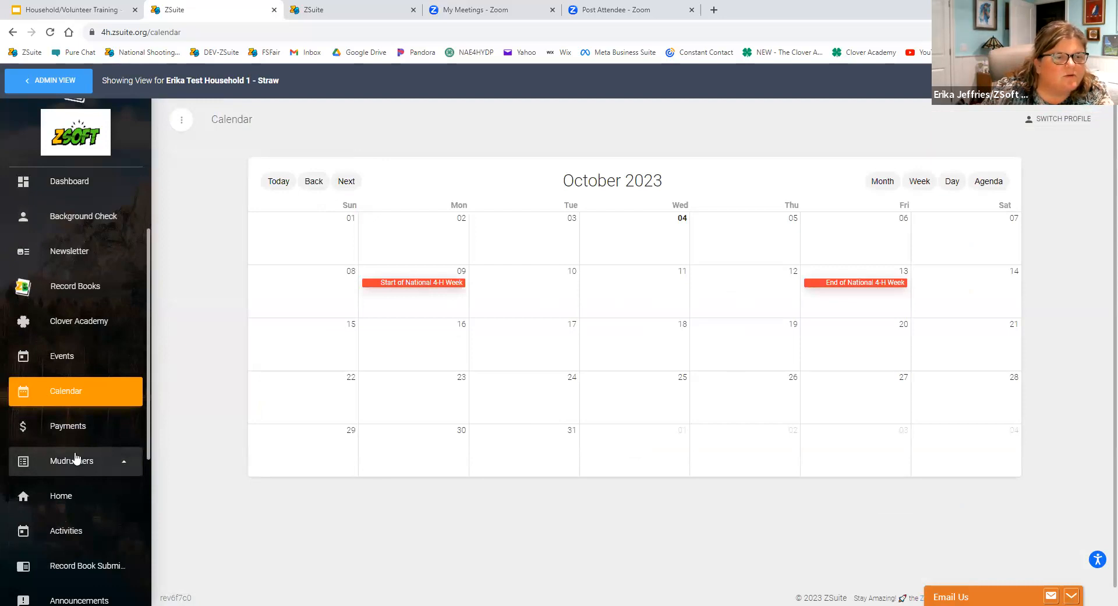
scroll(69, 501, down, 4)
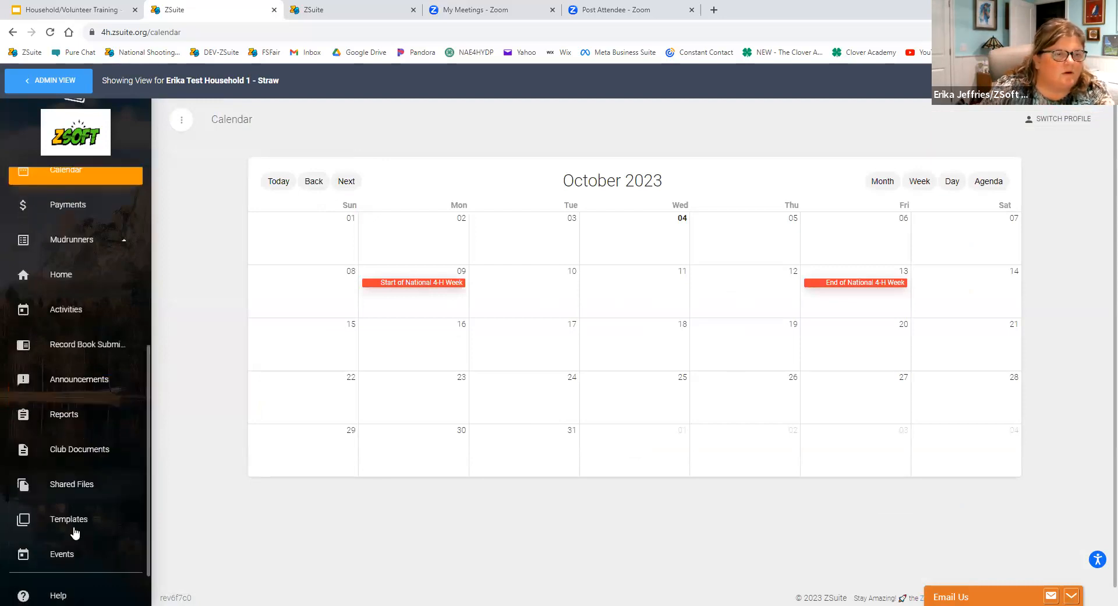
click(62, 550)
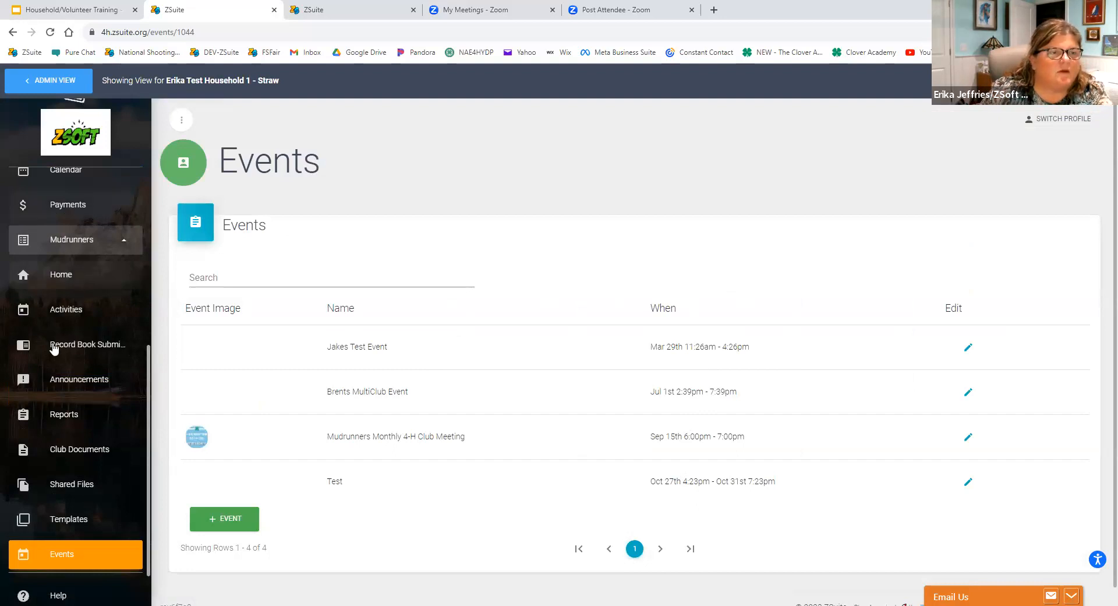
Browse the calendar from October back to June 2023, and forward through July and August to September 2023.
scroll(66, 403, up, 4)
click(65, 403)
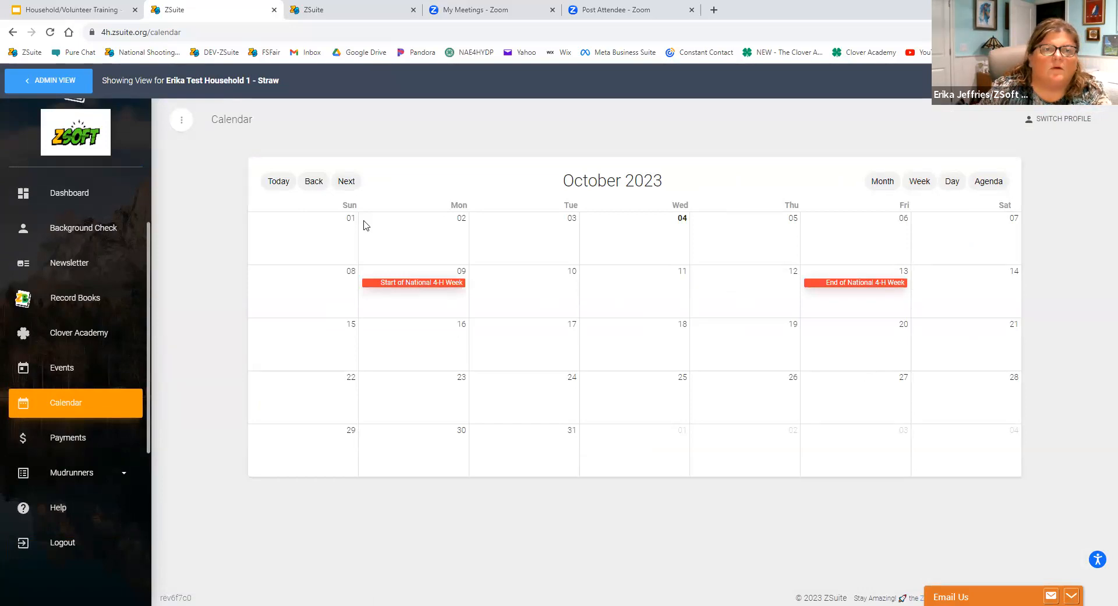
click(310, 182)
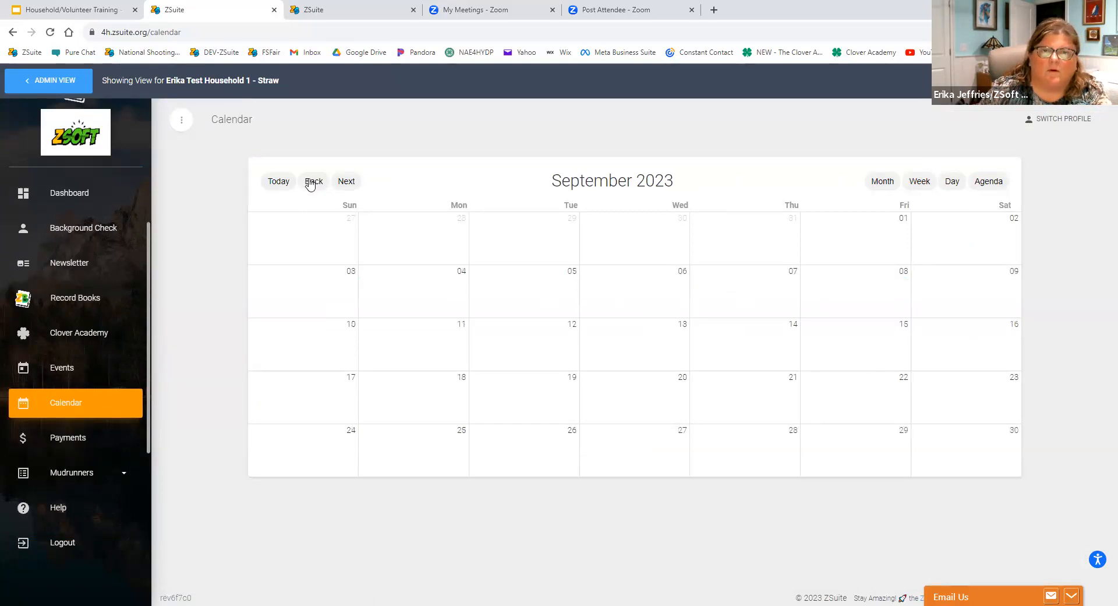
click(310, 182)
click(311, 183)
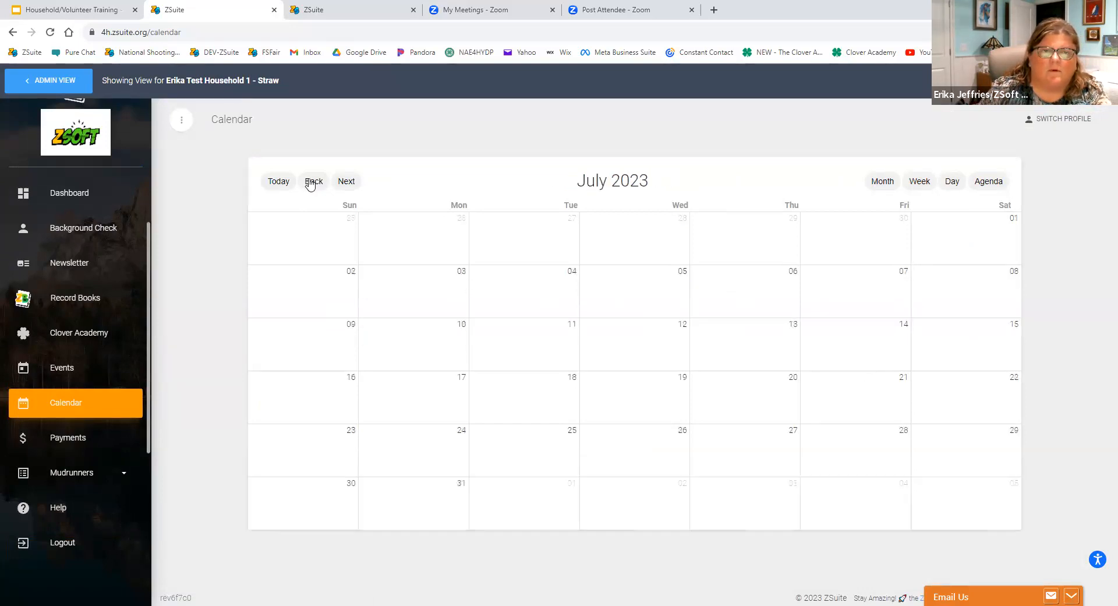
click(311, 182)
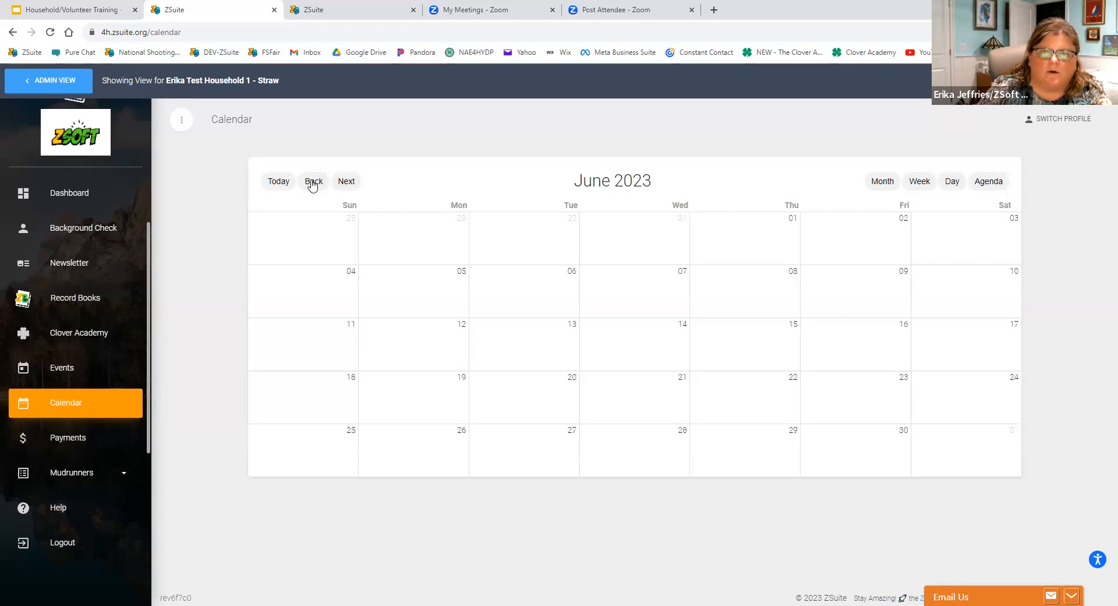
click(341, 183)
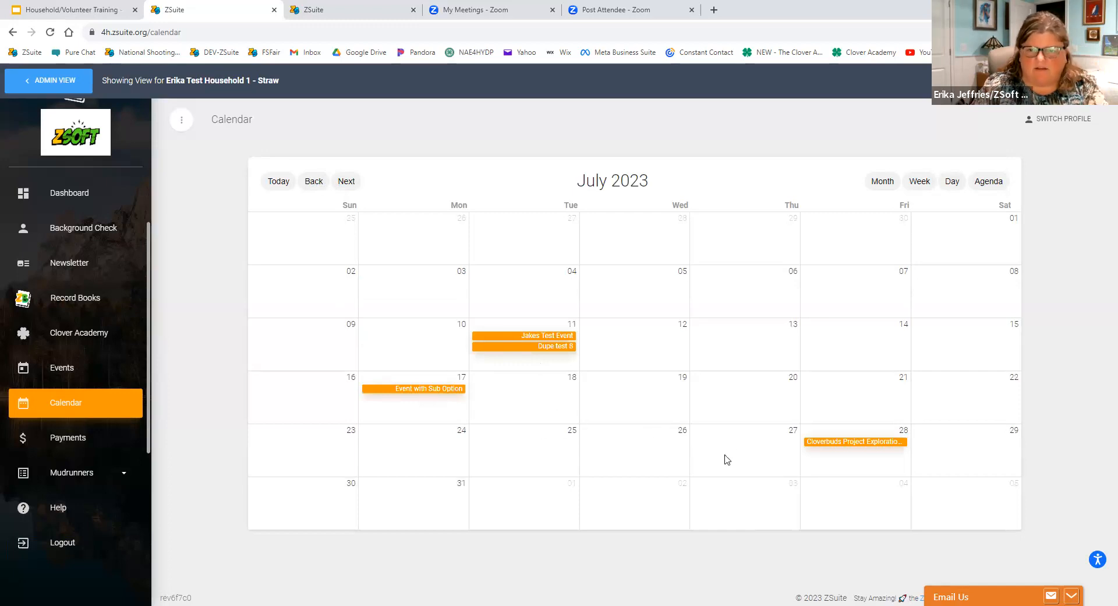
click(346, 186)
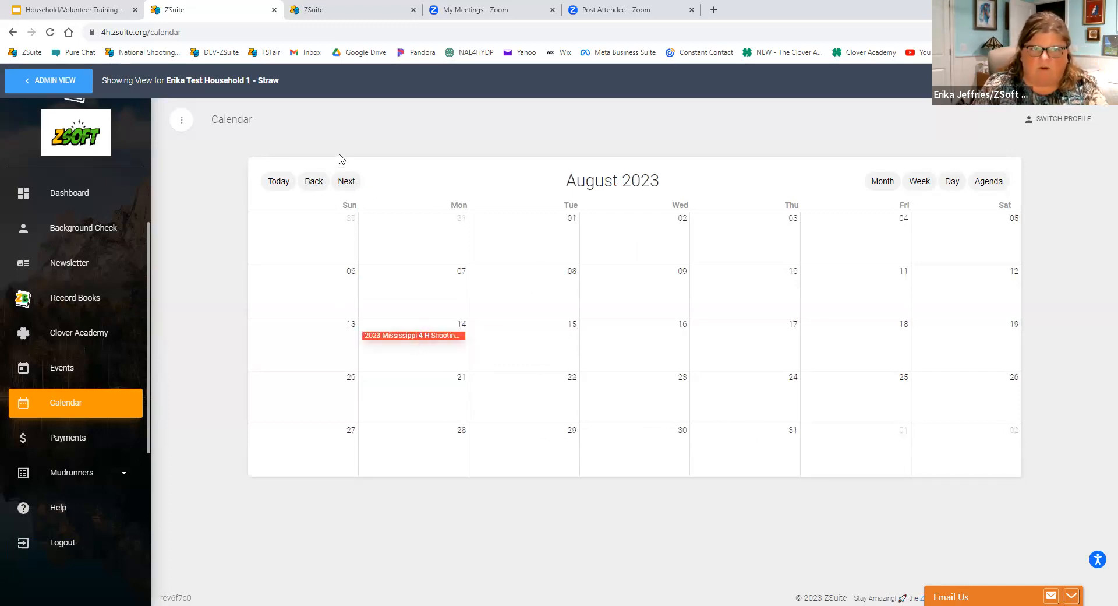
click(347, 184)
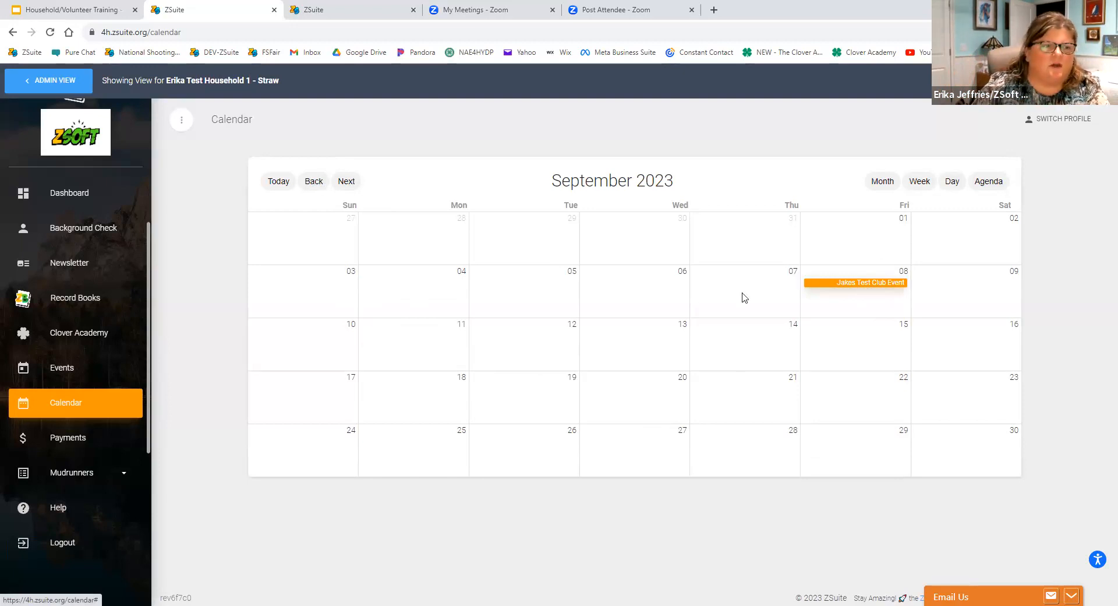
Open the Mudrunners reports page and look through the available report types.
click(92, 483)
scroll(92, 484, down, 1)
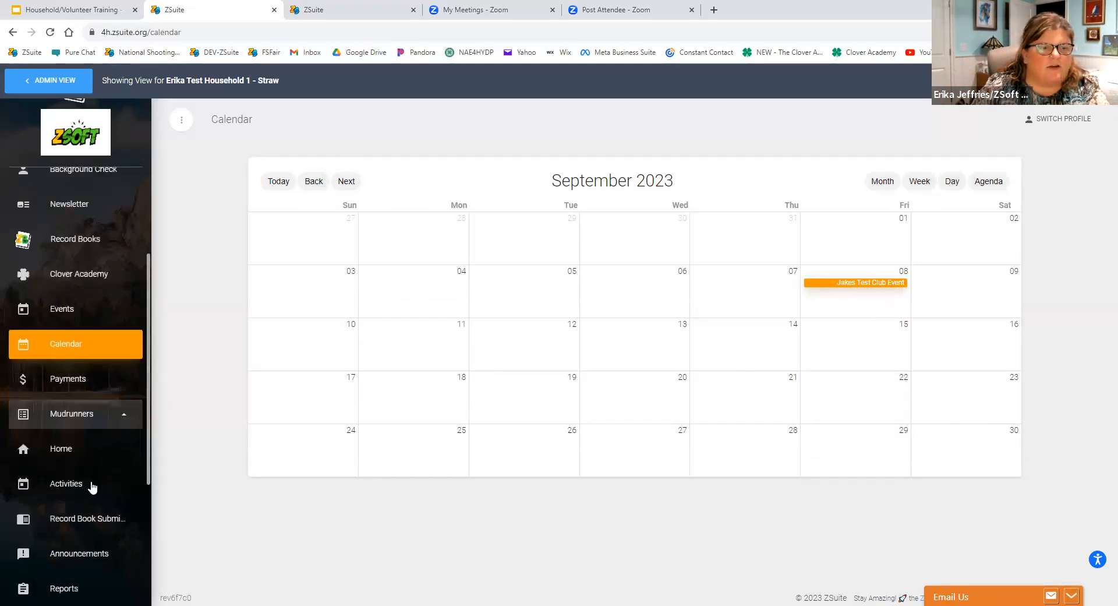
scroll(71, 420, down, 3)
click(70, 415)
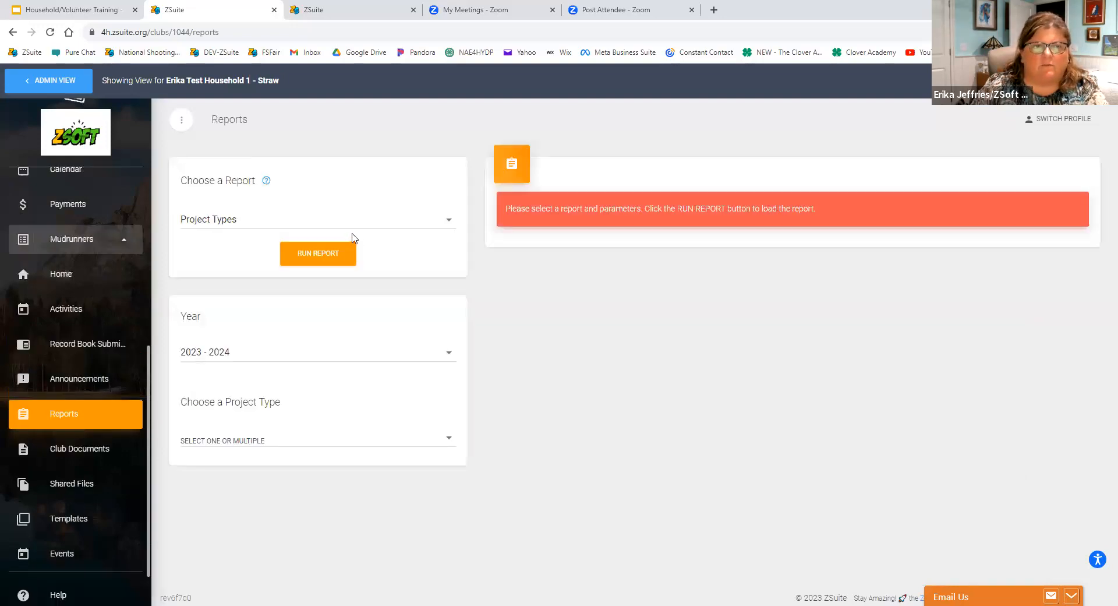
click(357, 222)
scroll(351, 229, up, 2)
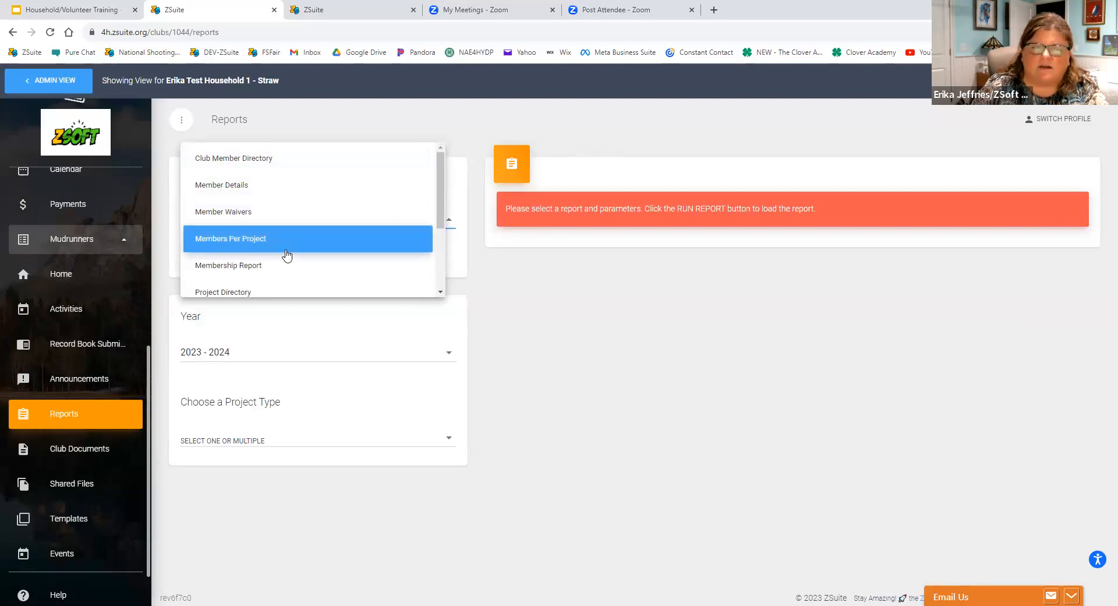
scroll(288, 256, down, 3)
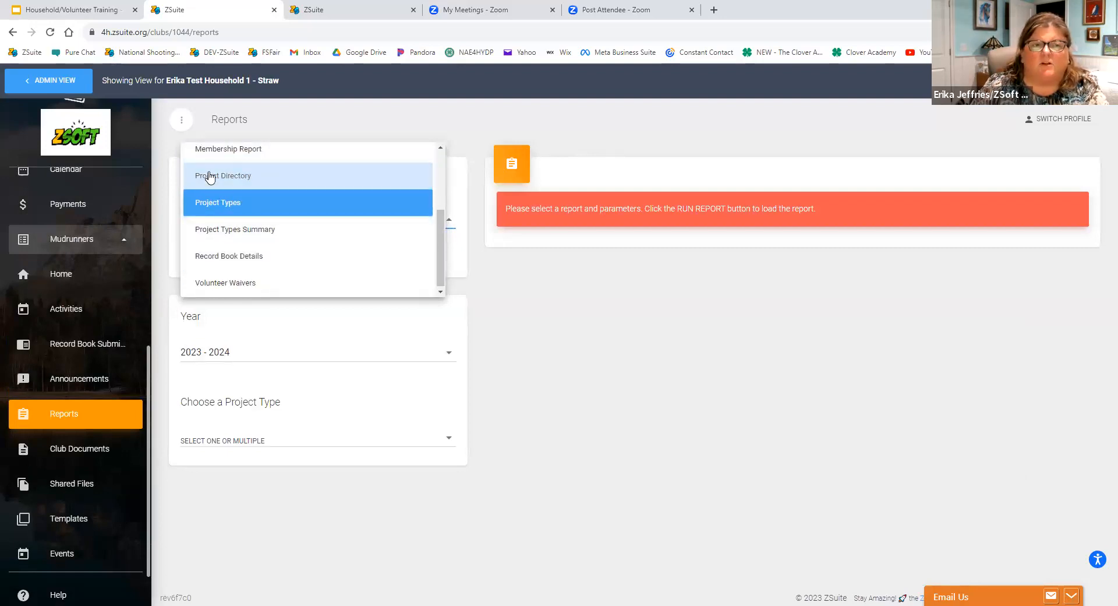
click(290, 170)
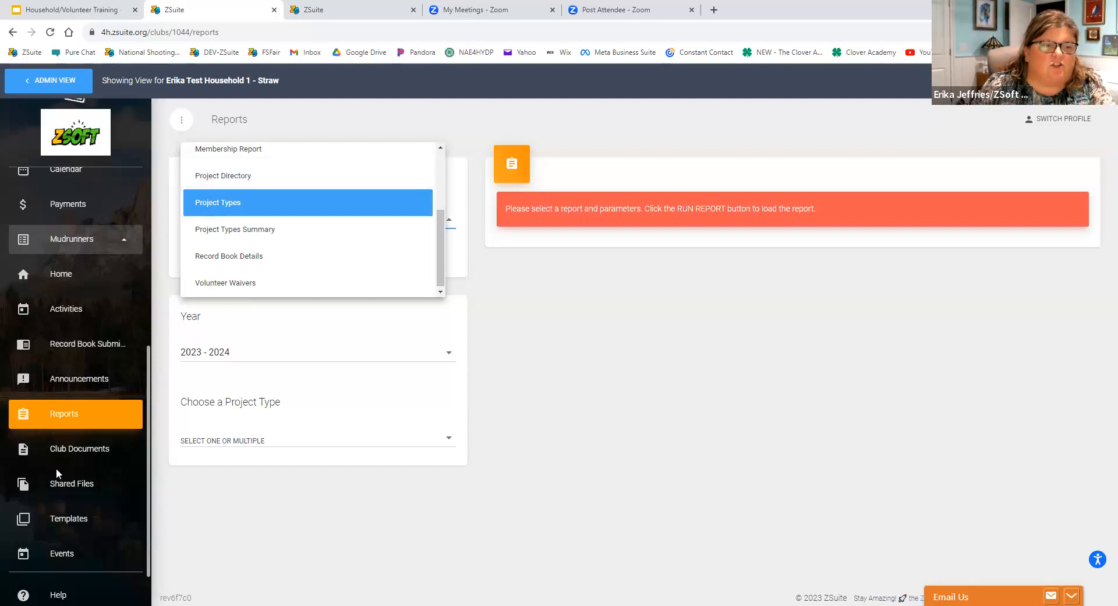
View the Mudrunners shared files and the club documents page.
click(60, 490)
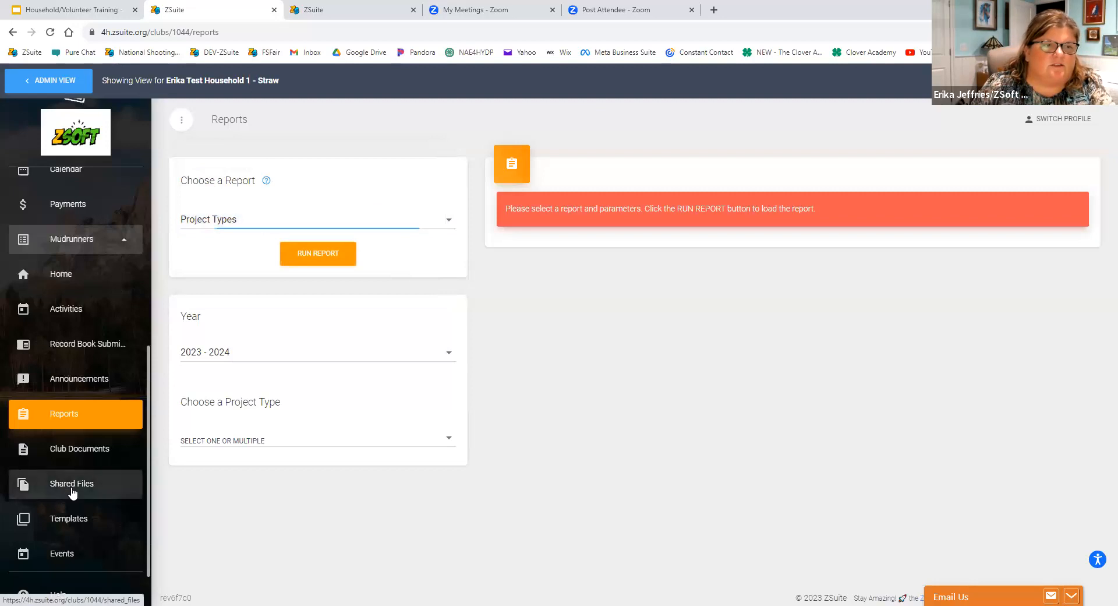
click(70, 487)
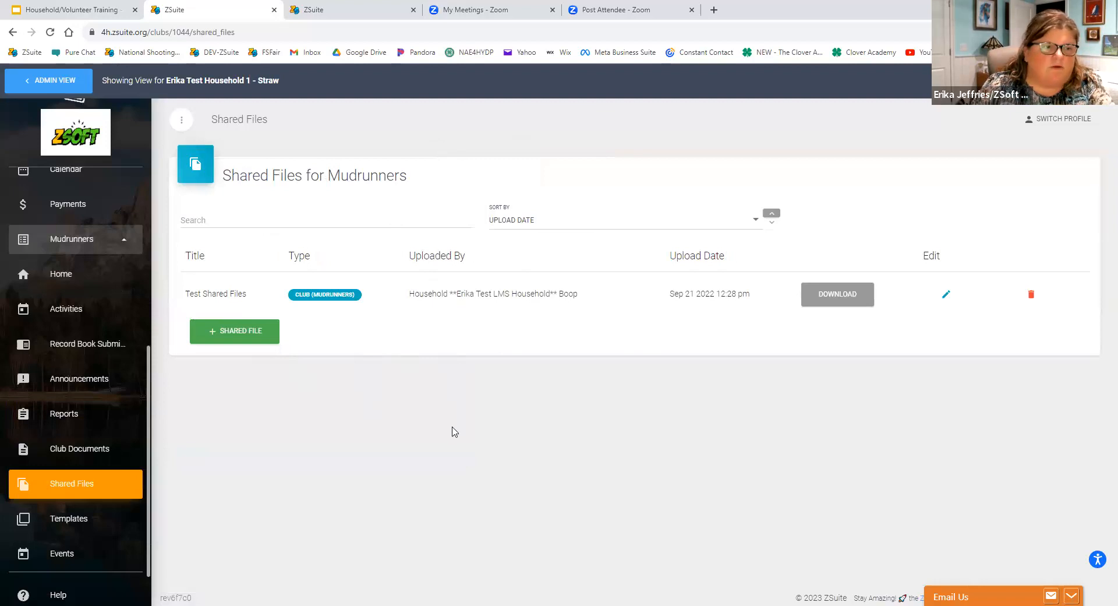
click(87, 451)
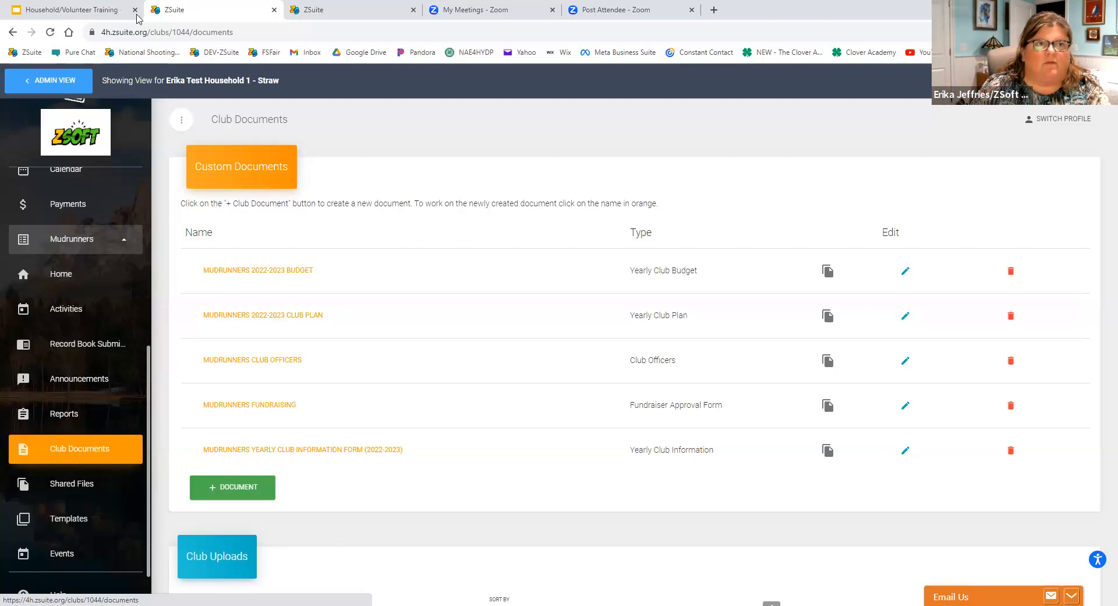
Log out of the current account, and log in as the Arkansas demo county admin with the saved e-mail and password.
scroll(17, 254, down, 1)
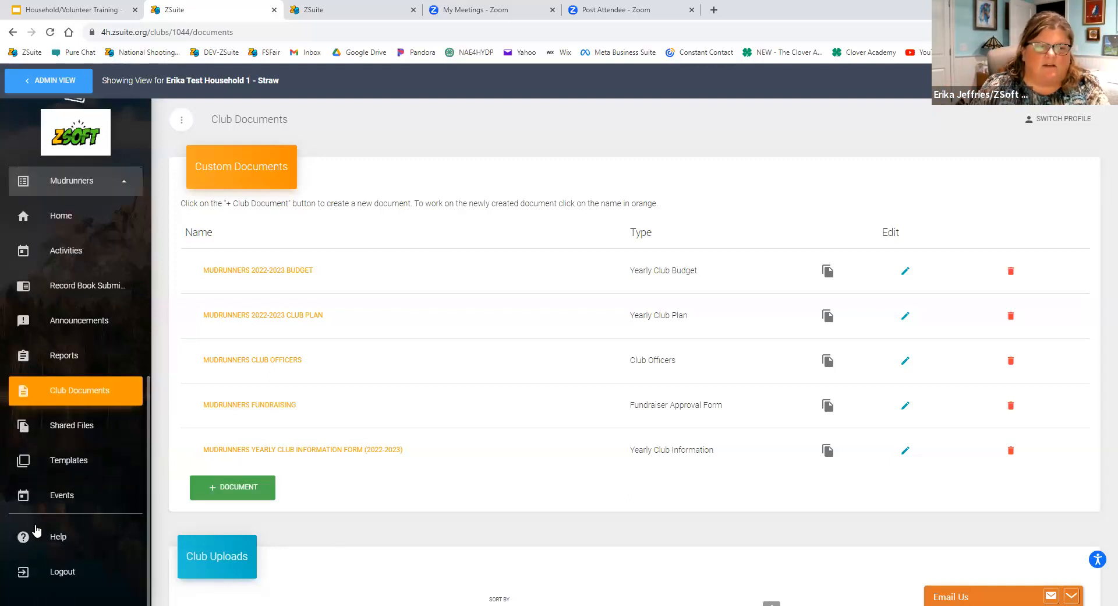
click(50, 574)
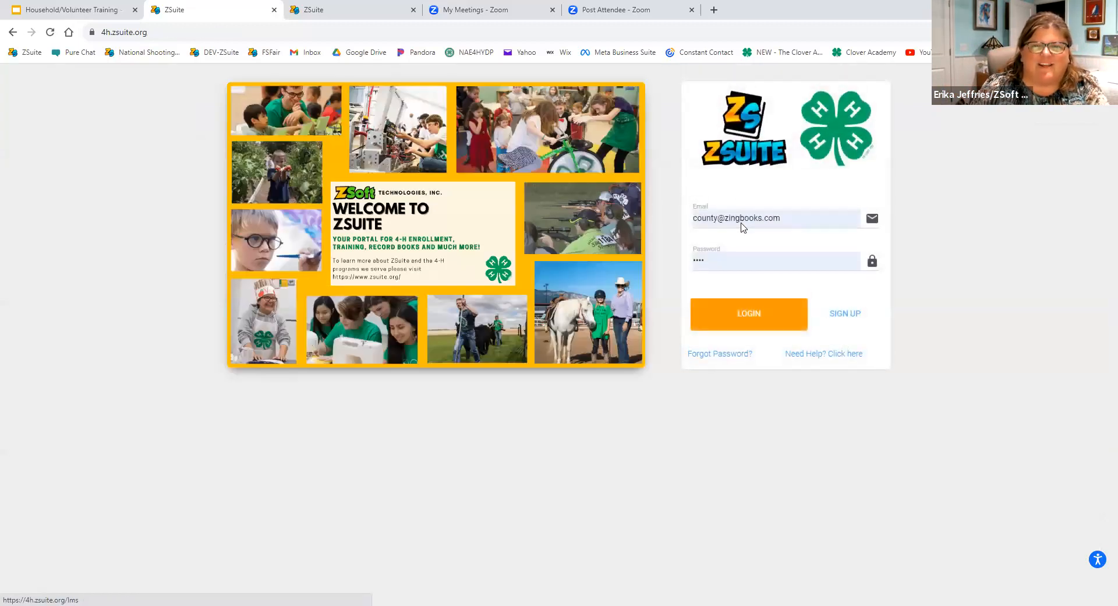
click(745, 222)
triple_click(752, 222)
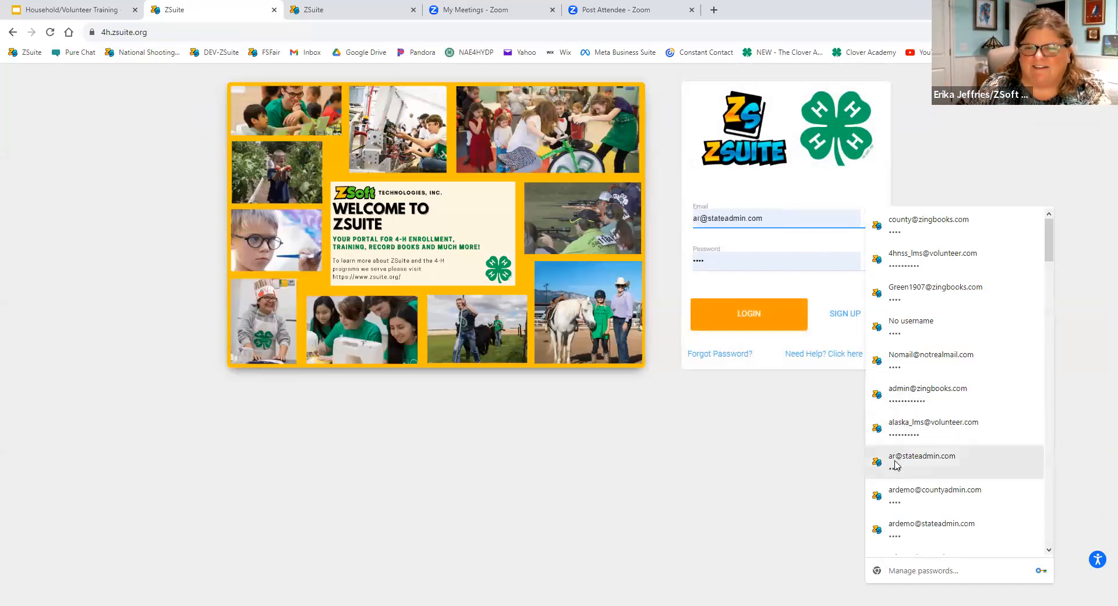
click(897, 492)
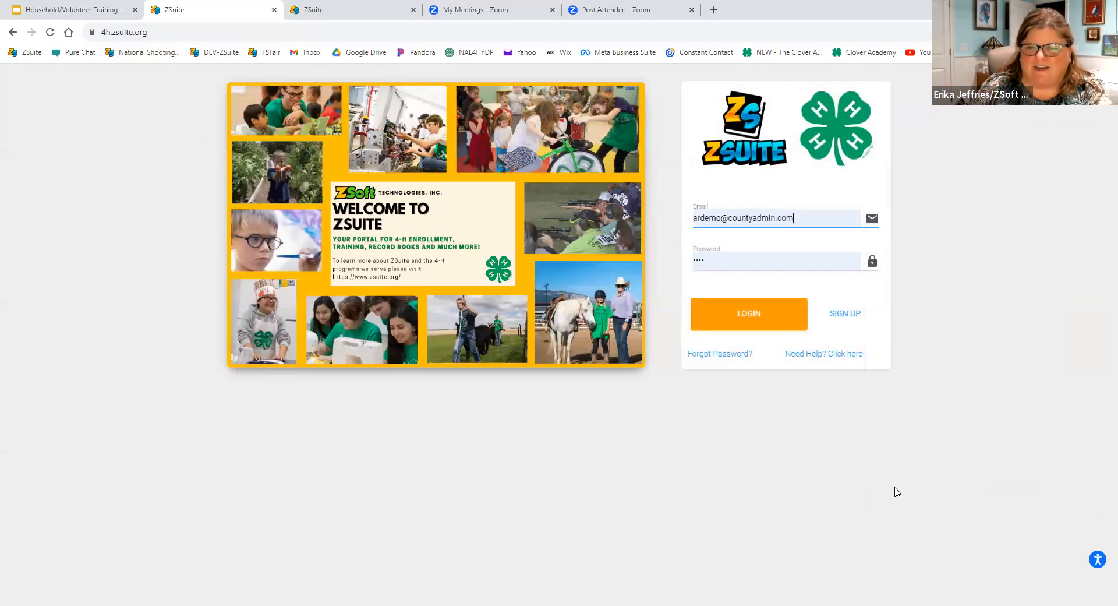
click(755, 329)
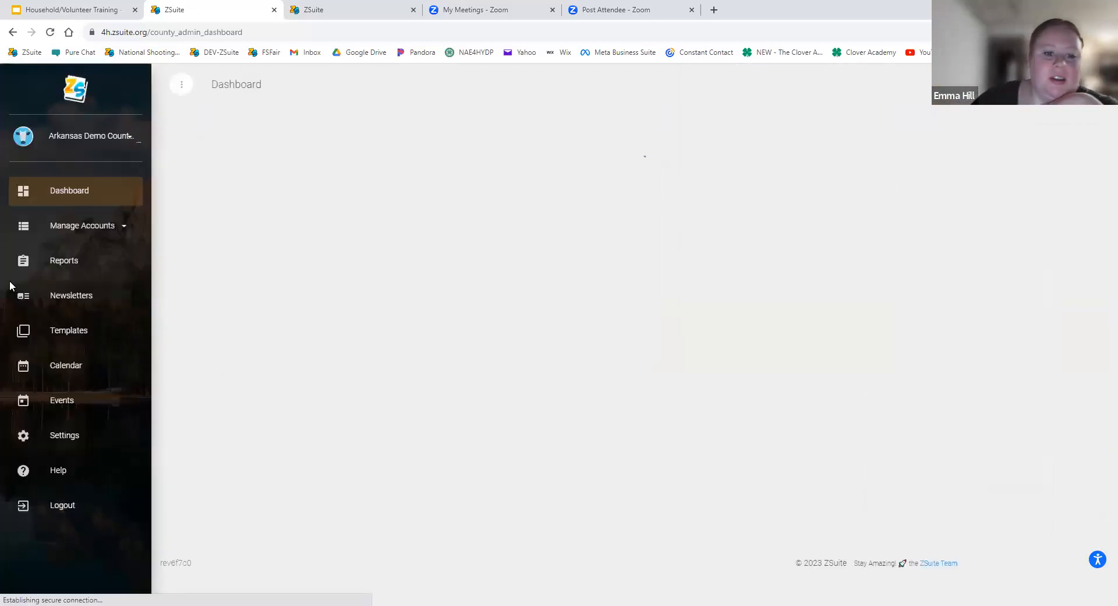
Open the county's households list and view the site as the Tester **DO NOT DELETE household.
click(55, 225)
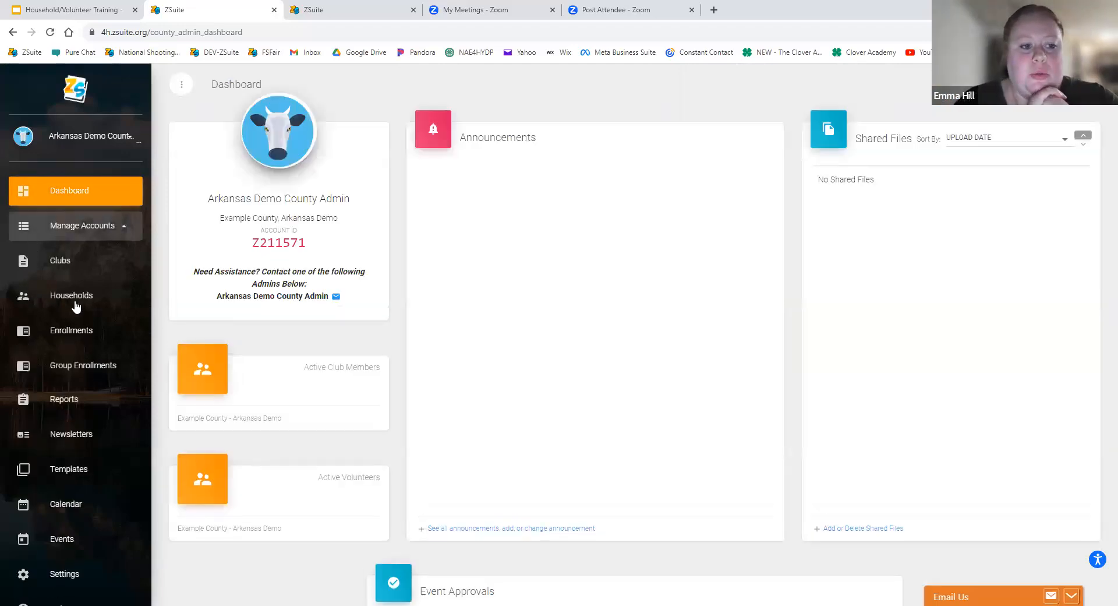
click(76, 300)
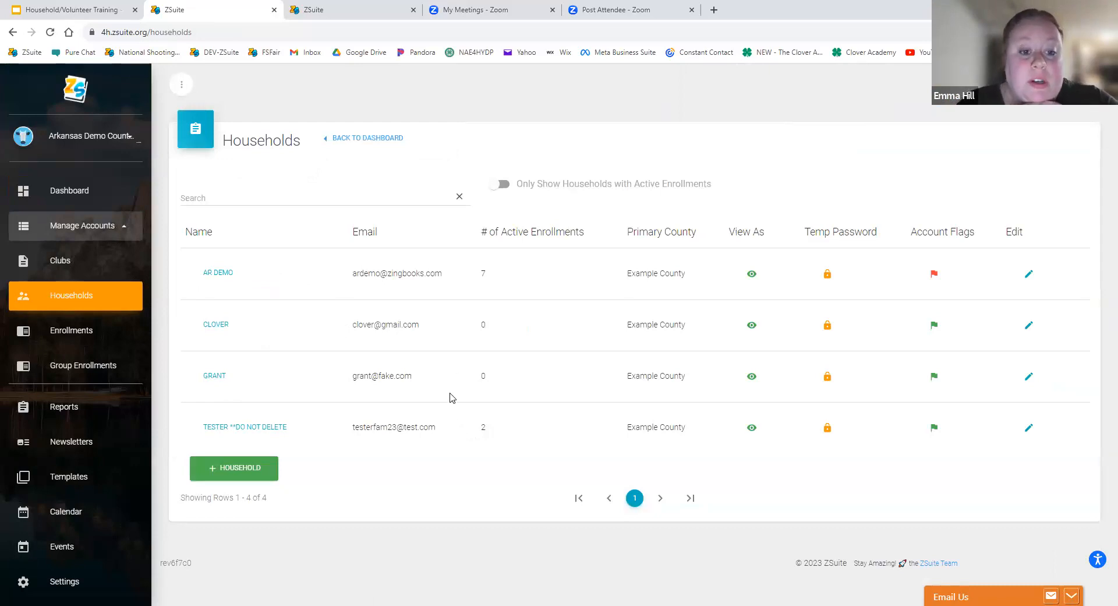
click(750, 428)
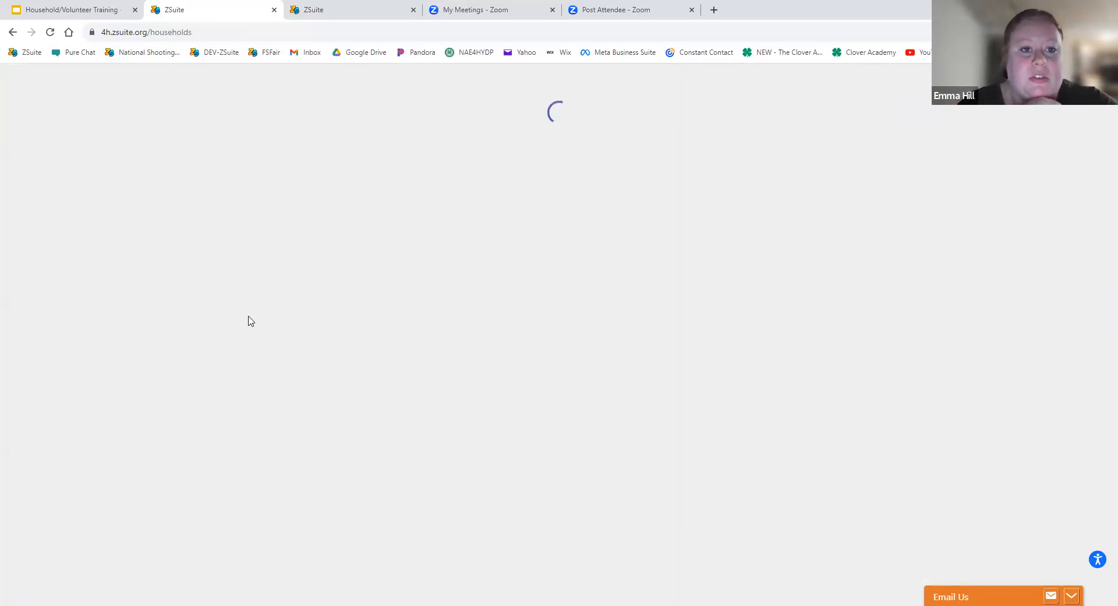
Expand the household's inactive volunteer and start that volunteer's 2023 - 2024 enrollment.
click(205, 326)
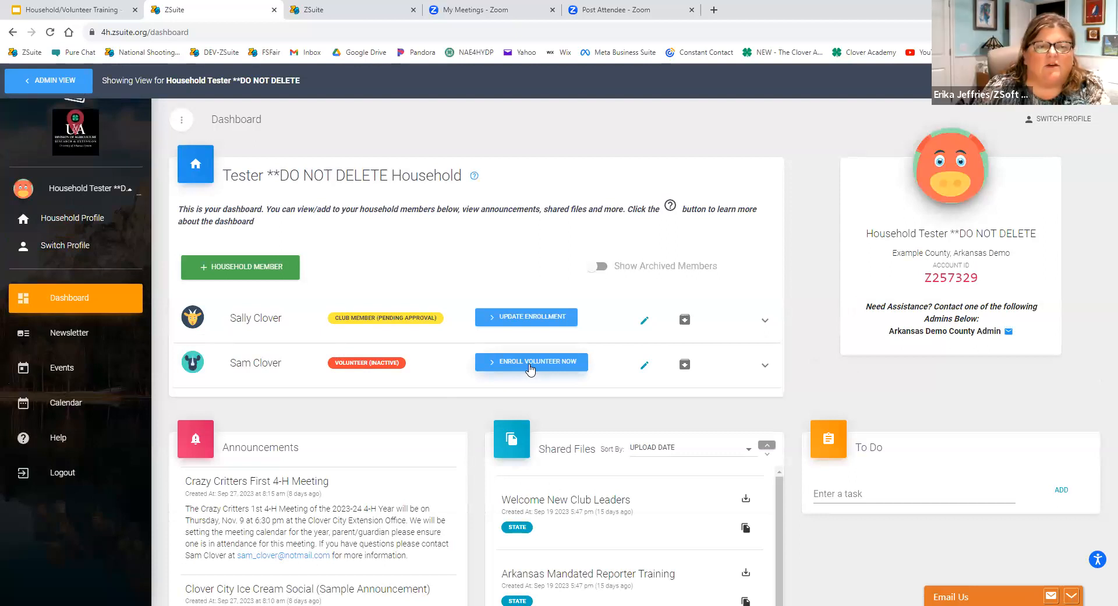
click(515, 377)
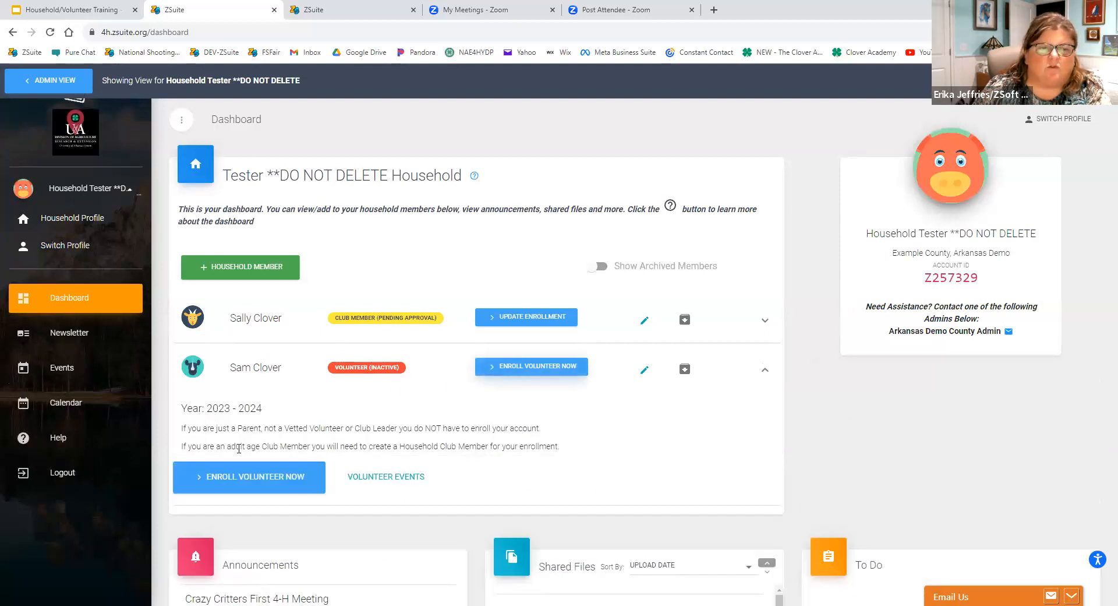
click(252, 488)
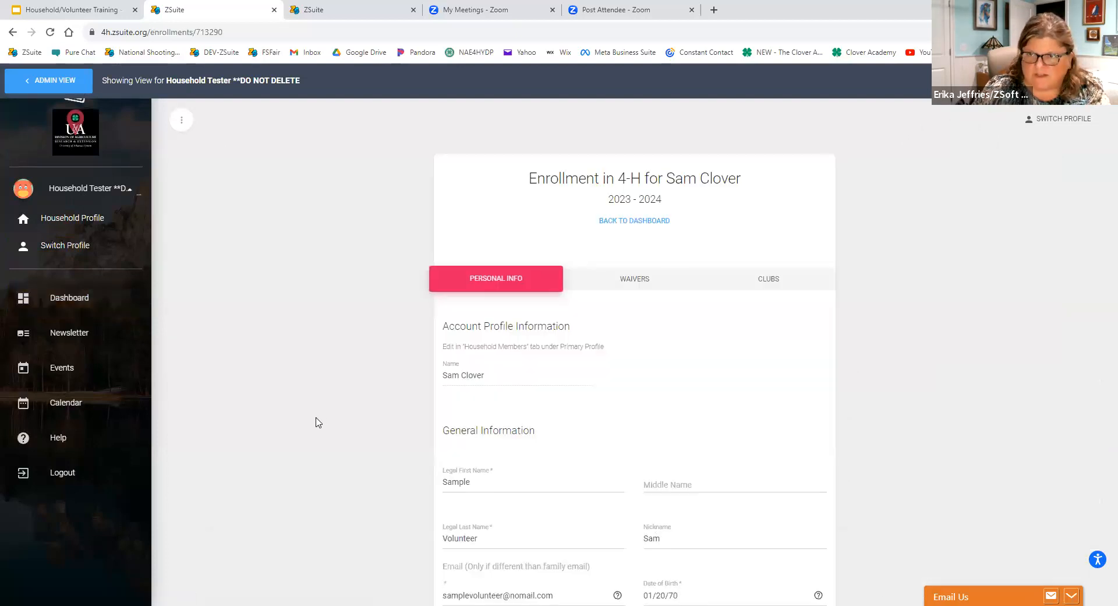
Examine the volunteer's personal information, from general details and mailing address through emergency contact, demographics and military service.
scroll(317, 423, down, 2)
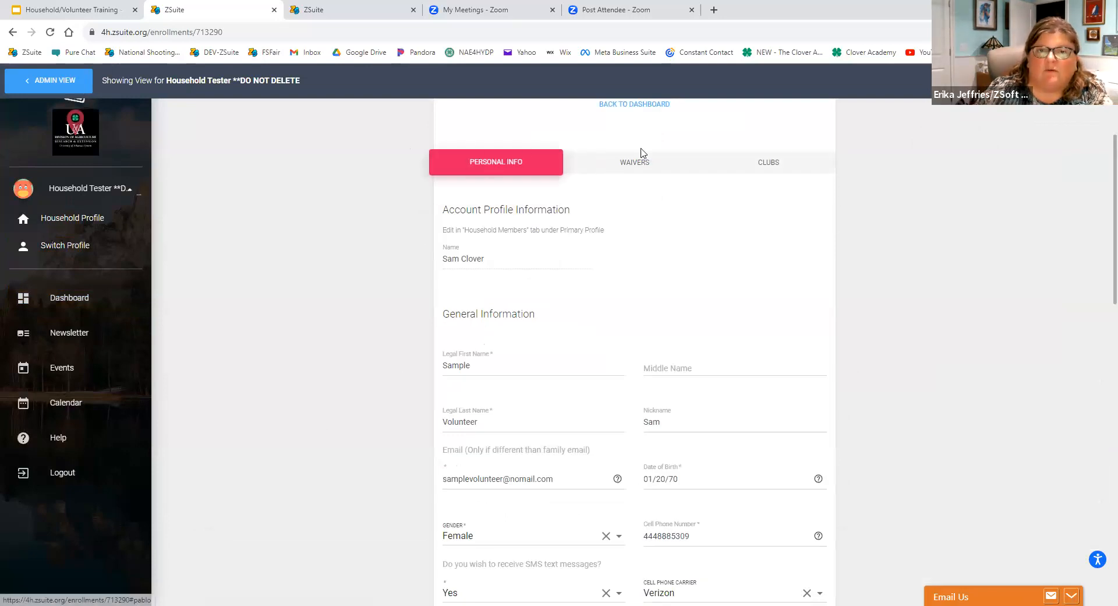
scroll(530, 259, up, 1)
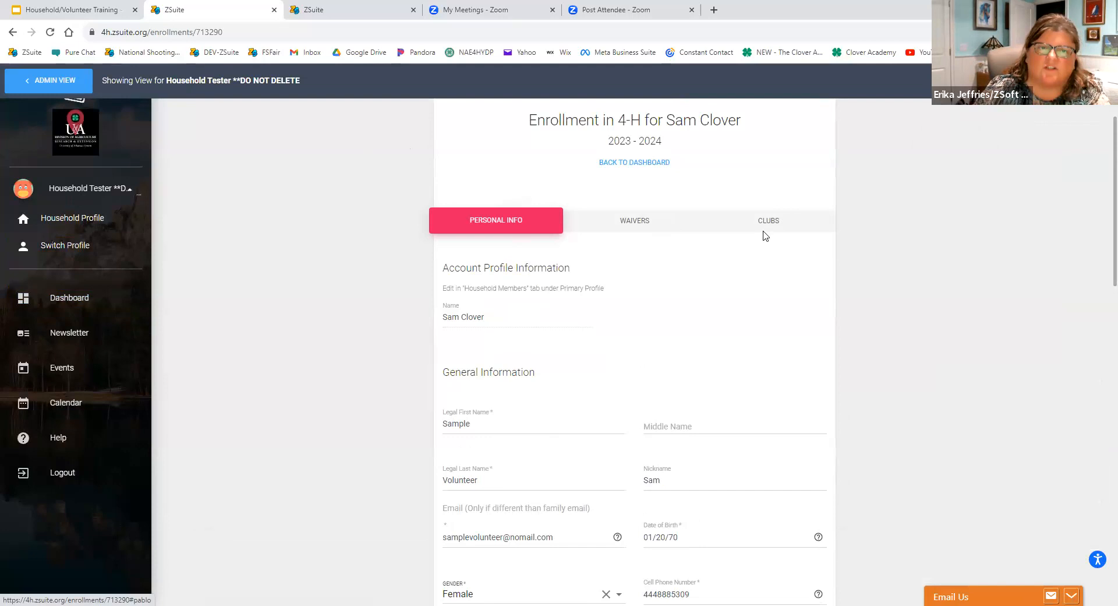
scroll(766, 235, down, 4)
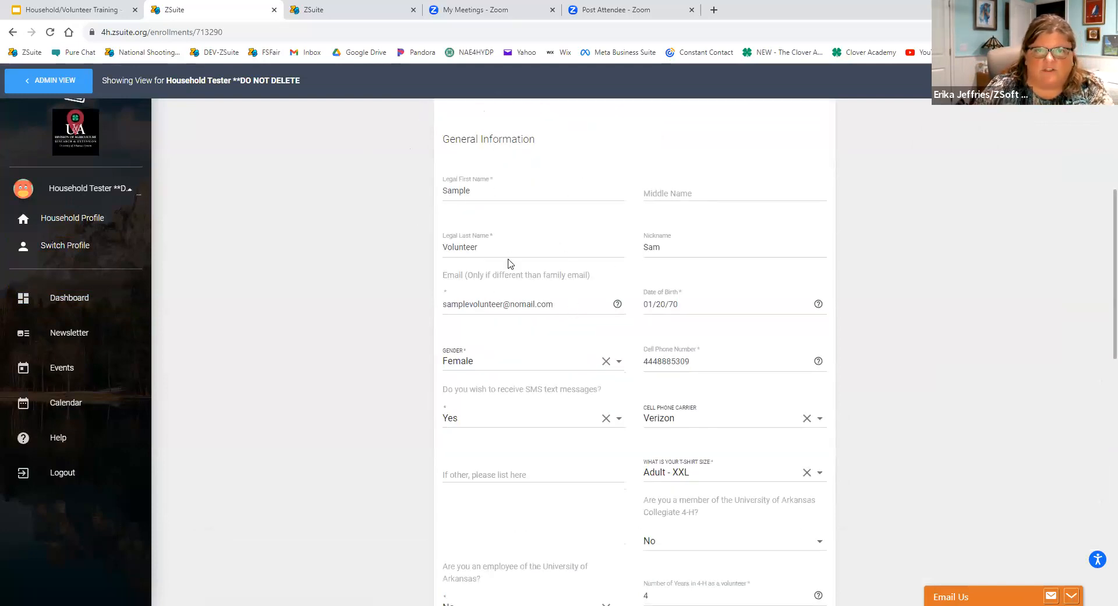
scroll(508, 264, down, 1)
scroll(442, 256, down, 2)
scroll(464, 201, up, 2)
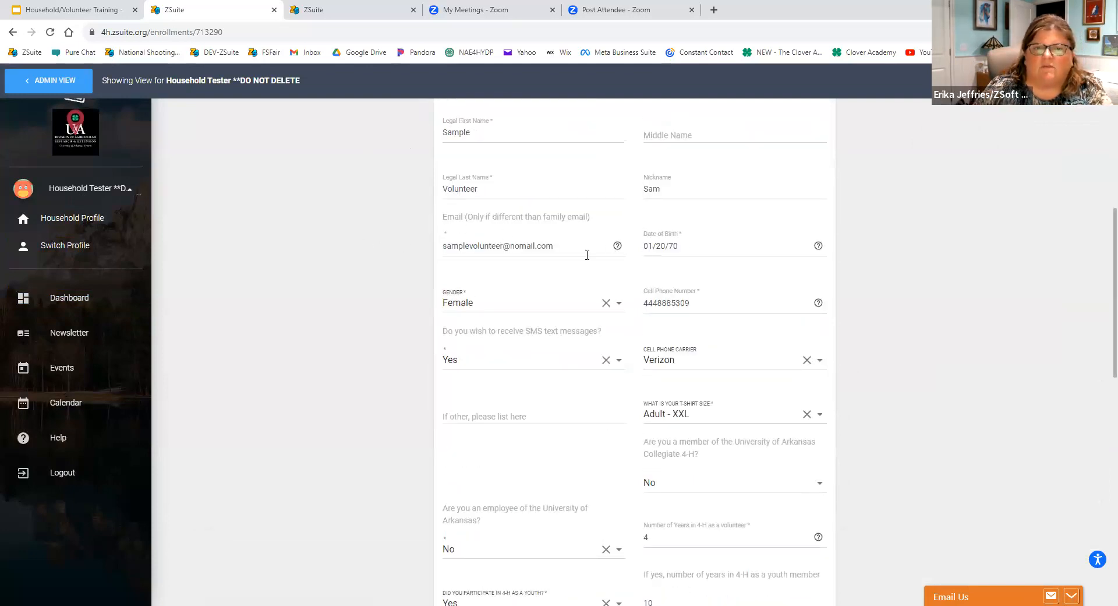
scroll(450, 344, down, 2)
scroll(450, 344, up, 1)
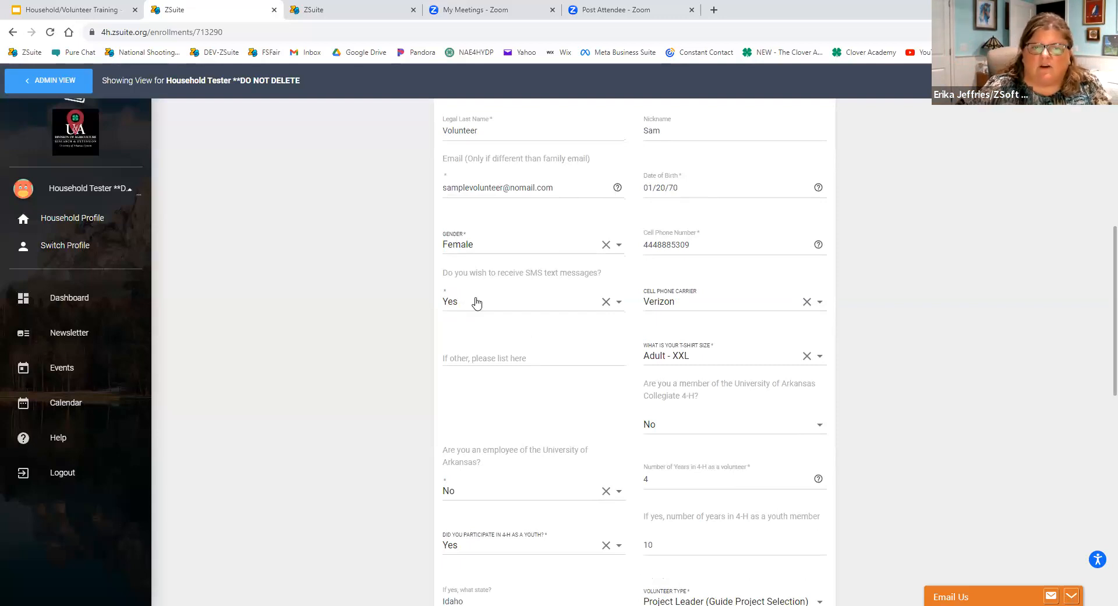
scroll(477, 302, down, 2)
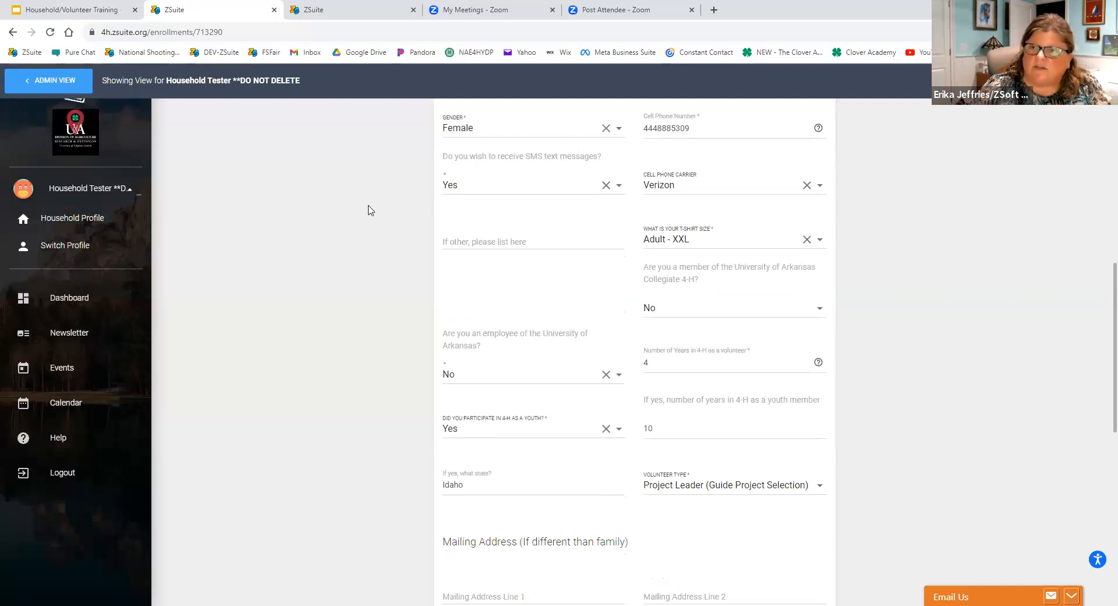
scroll(365, 214, down, 5)
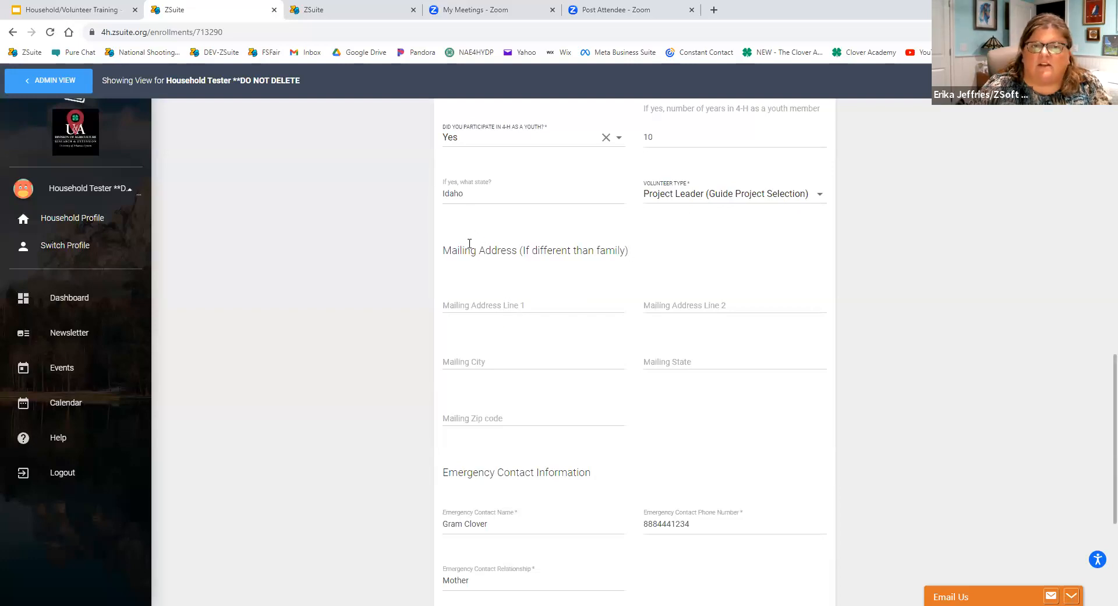
scroll(536, 333, up, 3)
scroll(578, 464, down, 5)
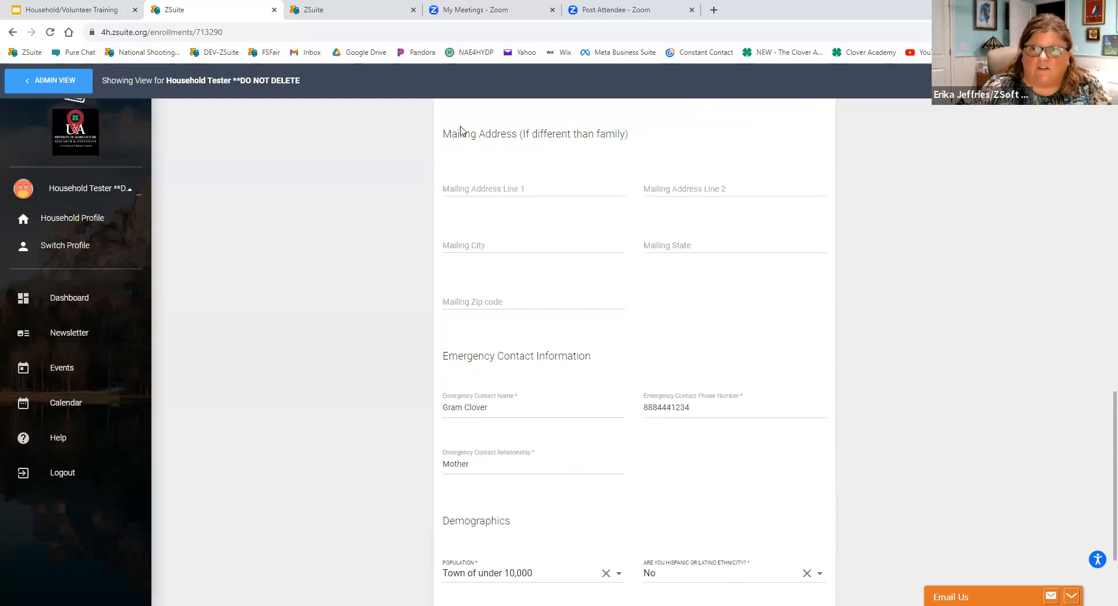
scroll(690, 274, down, 3)
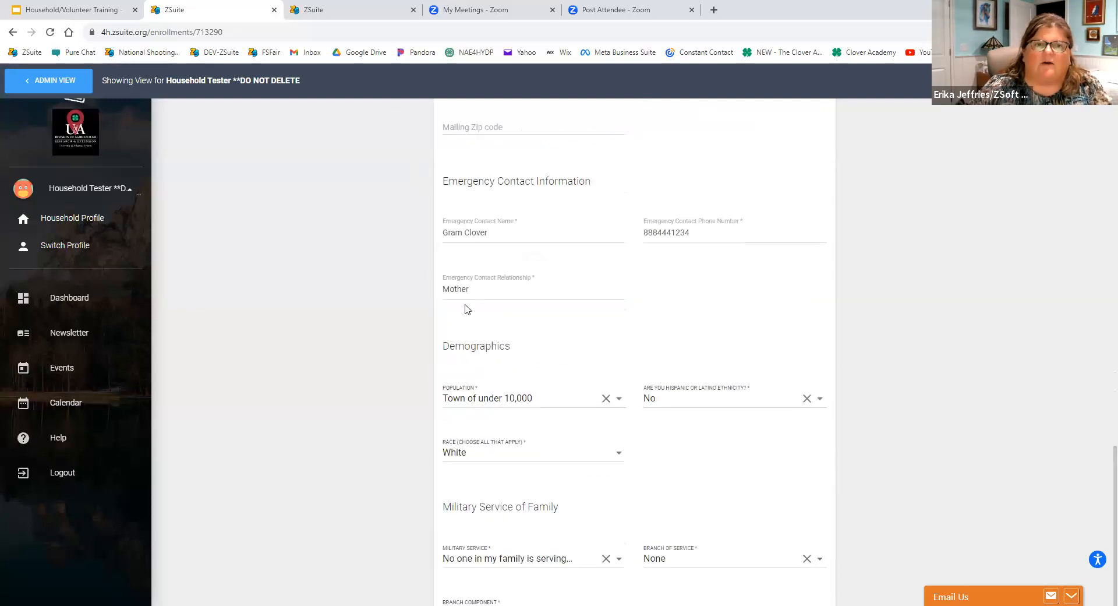
scroll(498, 252, down, 2)
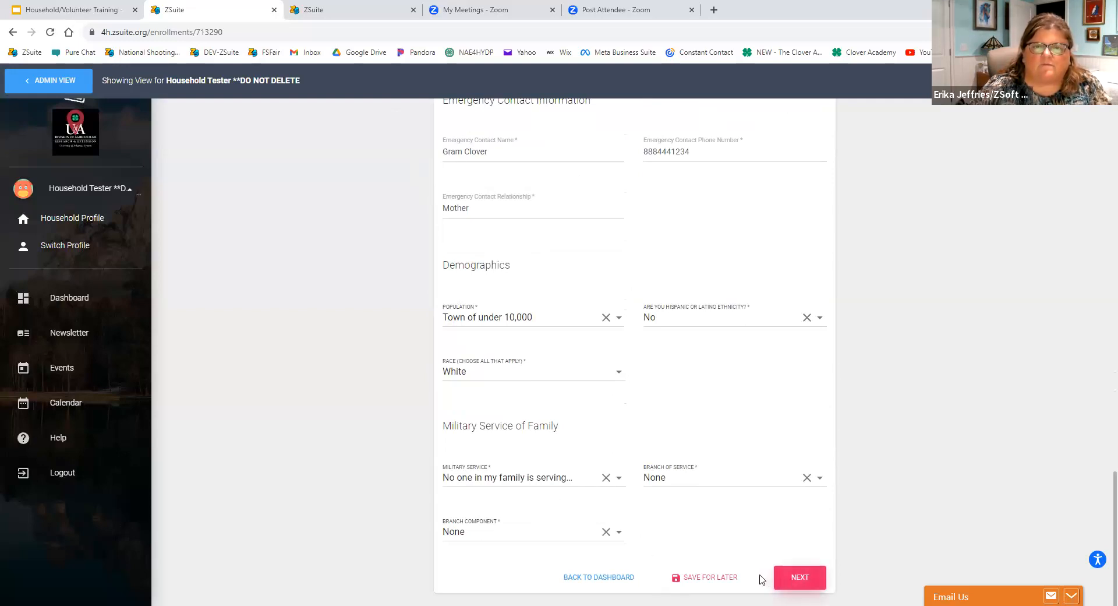
Continue to the waivers and sign the Volunteer Agreement/Code of Conduct with the volunteer's full name, dated 10/04/2023.
click(791, 576)
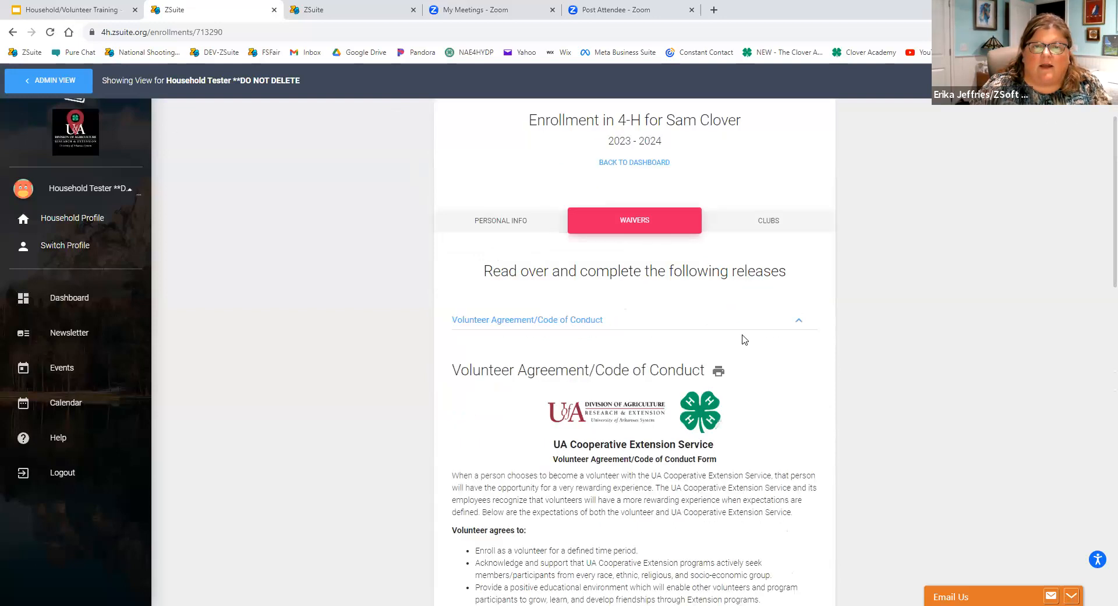
click(802, 322)
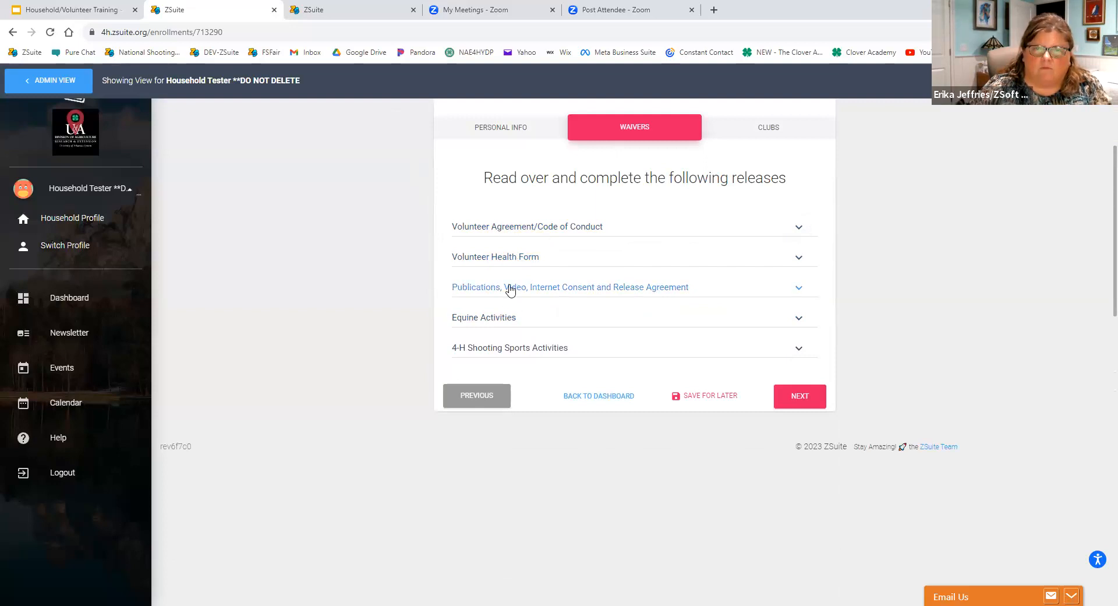
click(536, 227)
scroll(527, 233, down, 15)
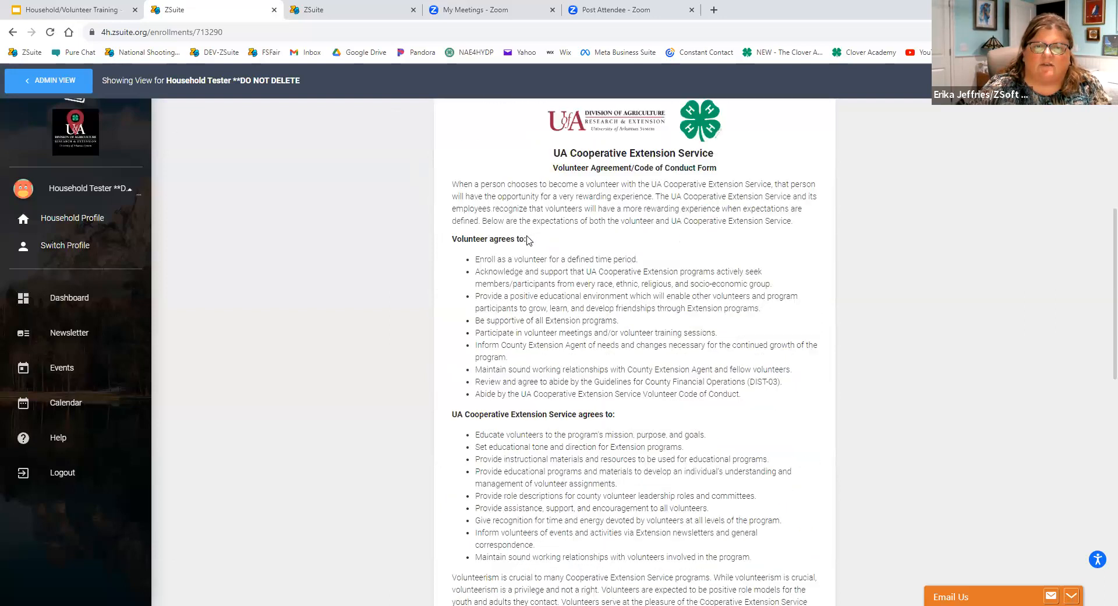
click(478, 461)
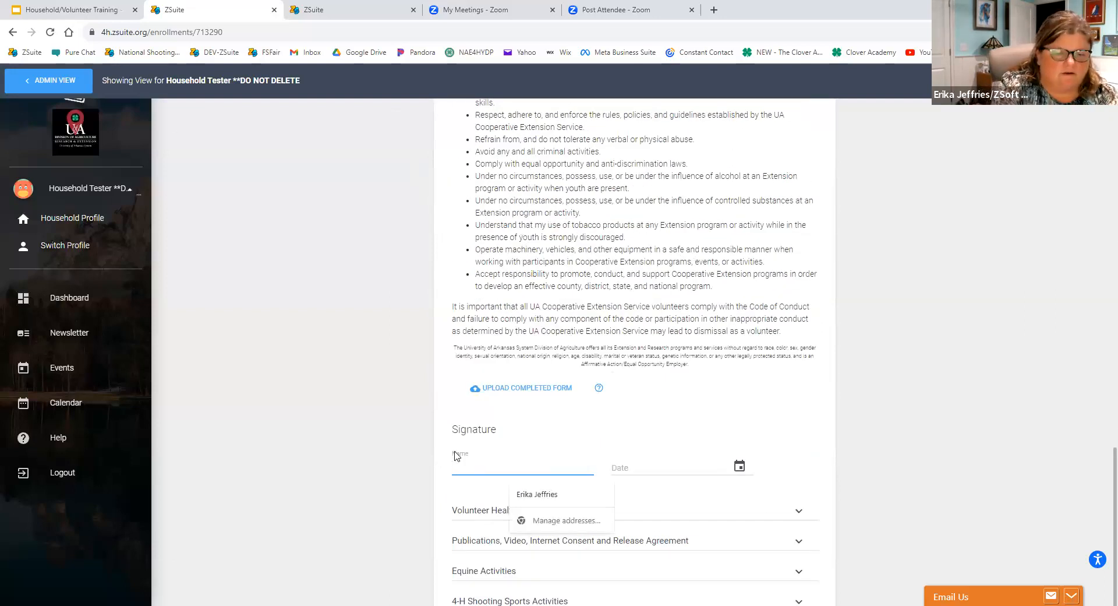
text(Sam Clover)
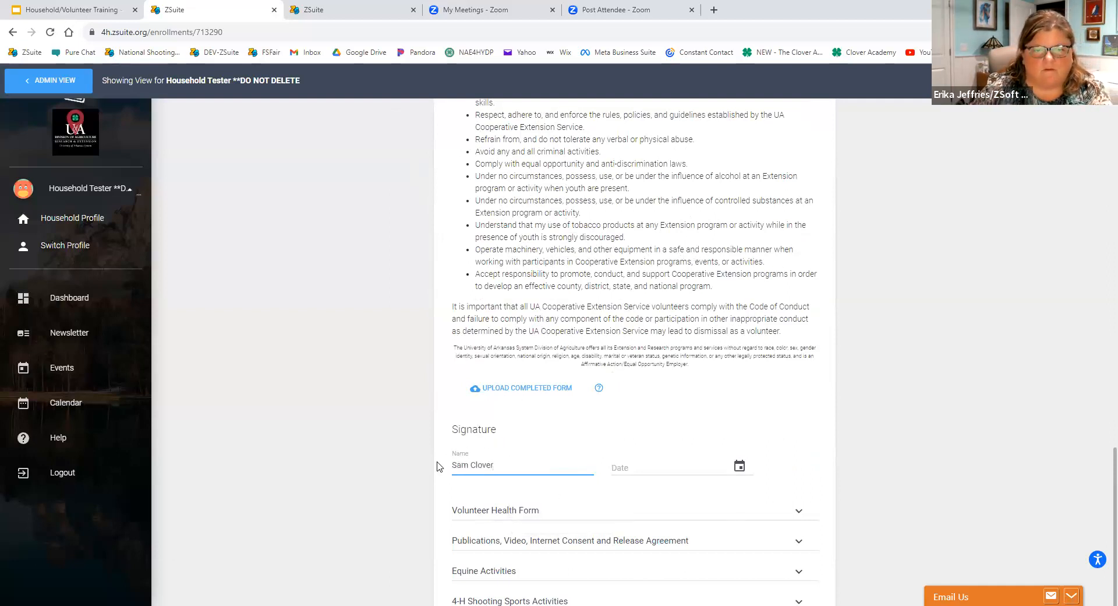
key(ctrl+a)
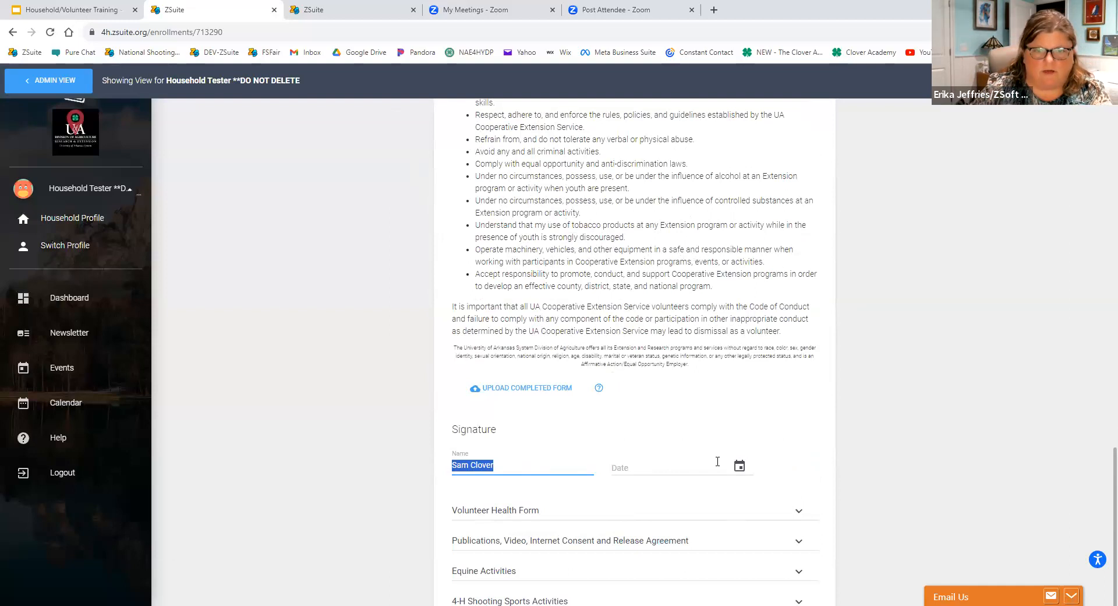
click(739, 471)
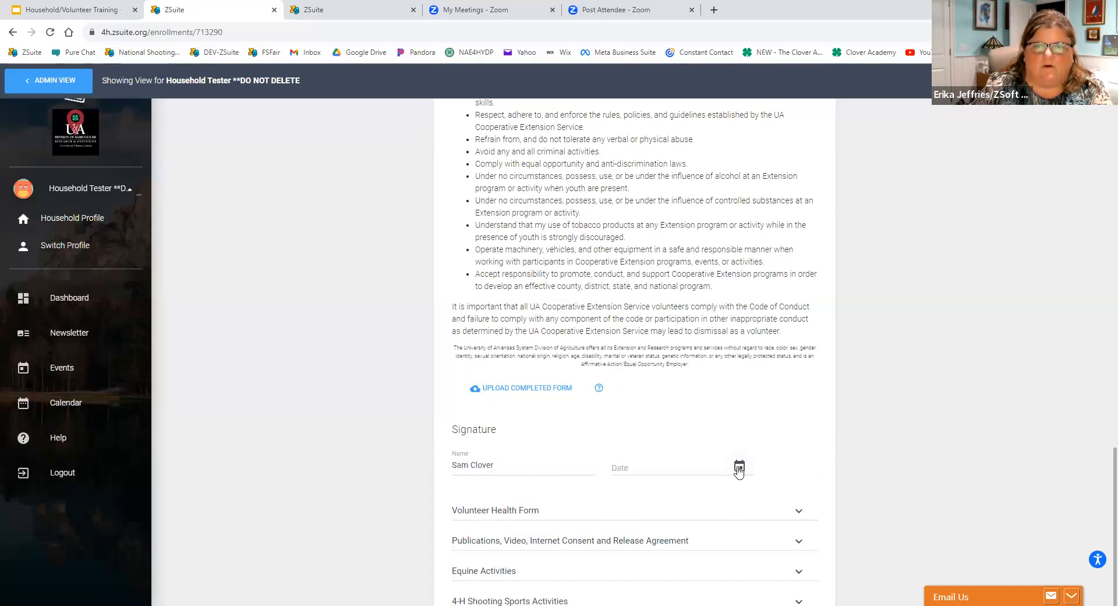
click(667, 482)
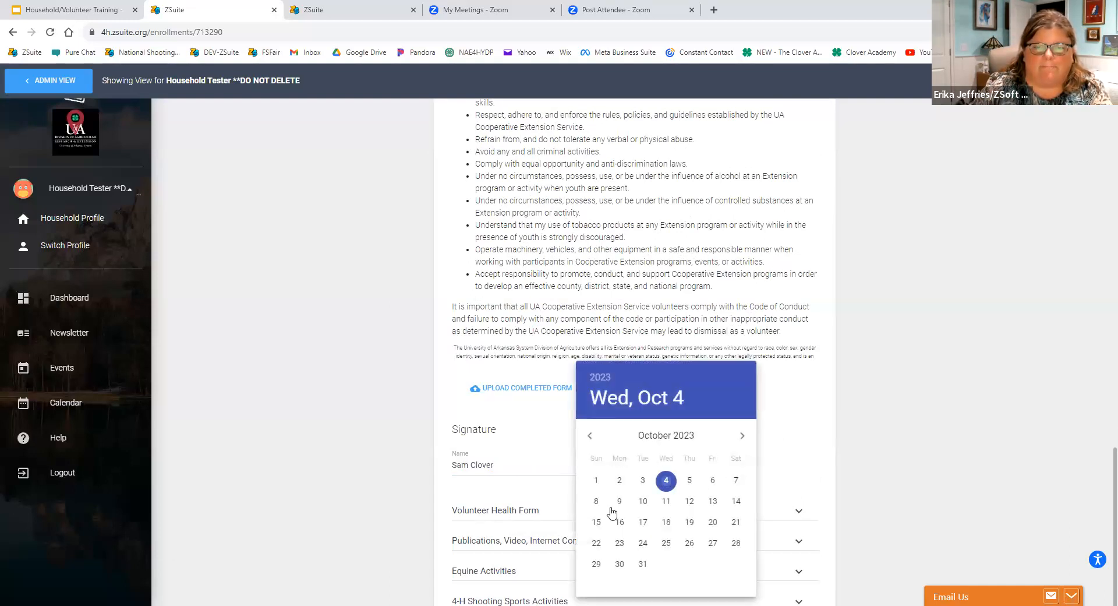
Open the Volunteer Health Form and sign it with the volunteer's full name, dated October 4, 2023.
click(542, 511)
scroll(542, 466, down, 7)
scroll(542, 480, down, 5)
scroll(524, 475, down, 3)
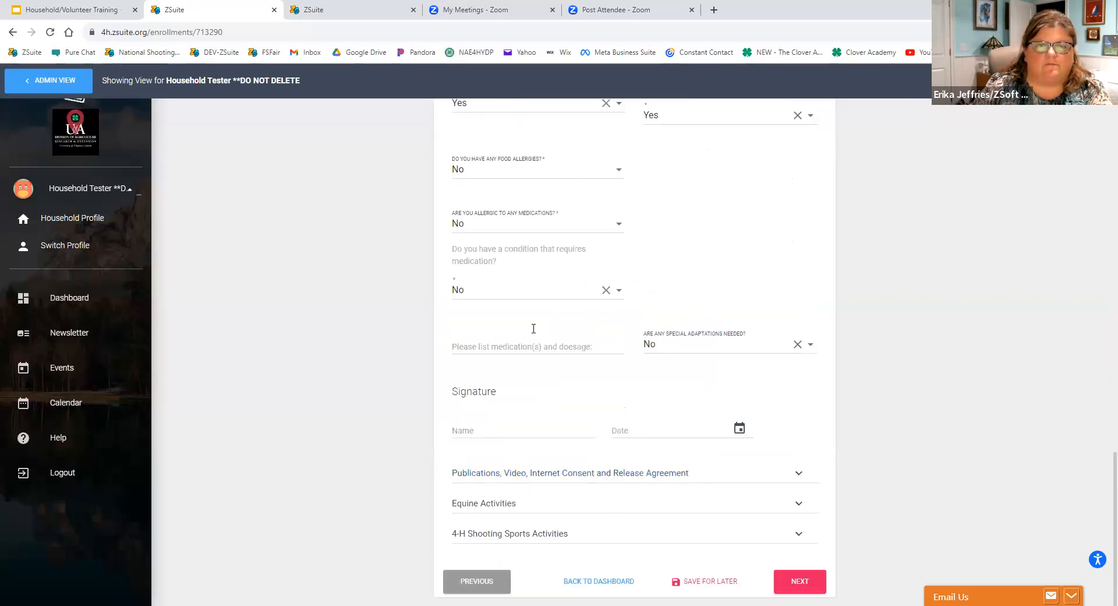
click(479, 432)
click(521, 457)
click(736, 429)
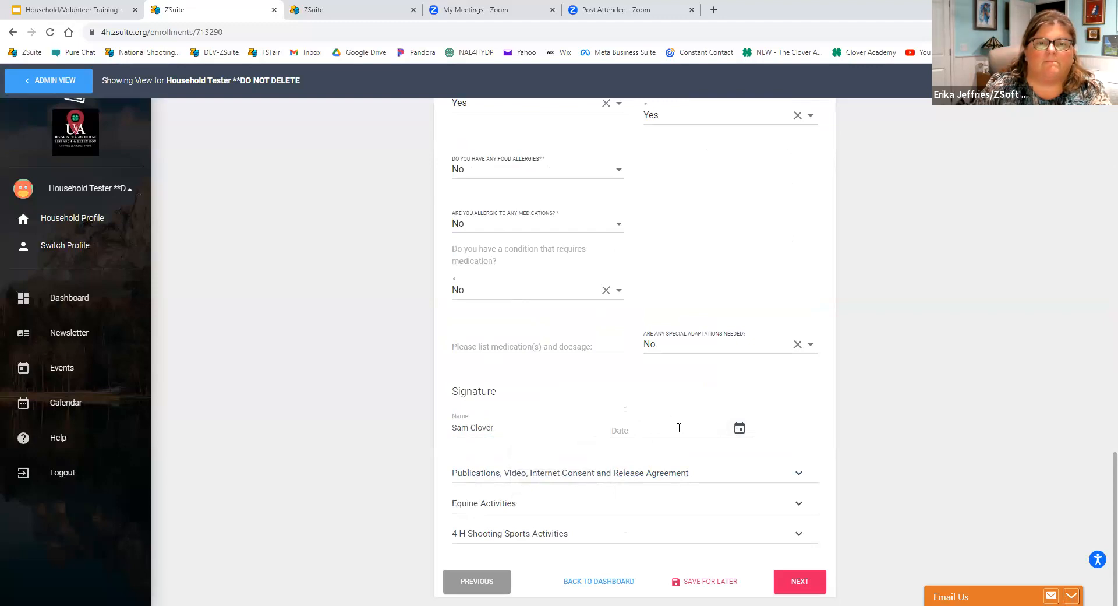
click(736, 430)
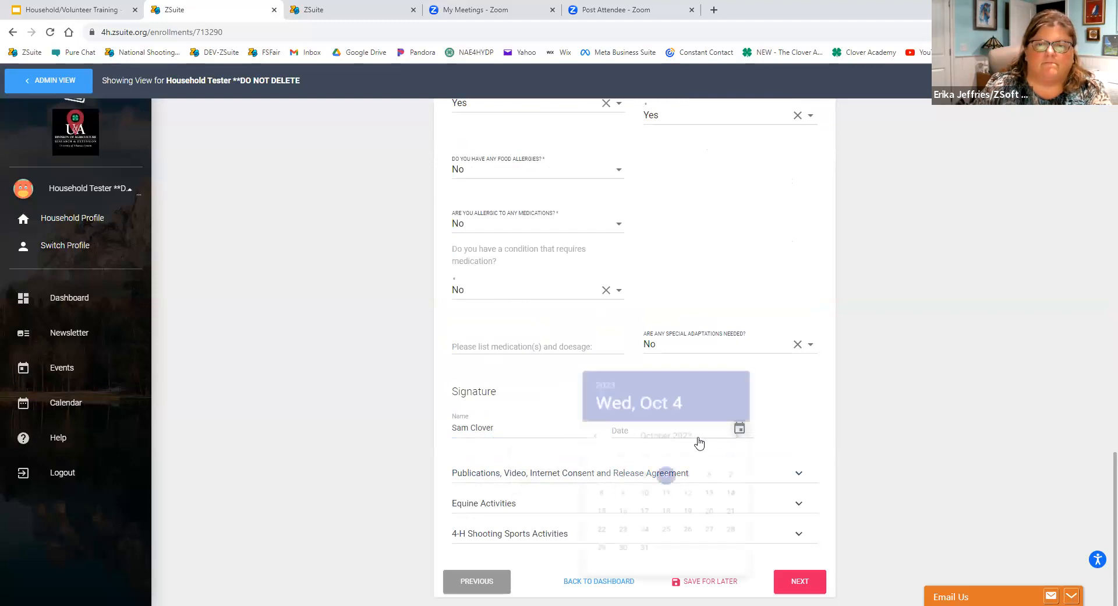
click(572, 484)
Open the Publications, Video, Internet Consent and Release Agreement and sign it with the volunteer's full name, dated 10/04/2023.
click(526, 472)
scroll(525, 466, down, 6)
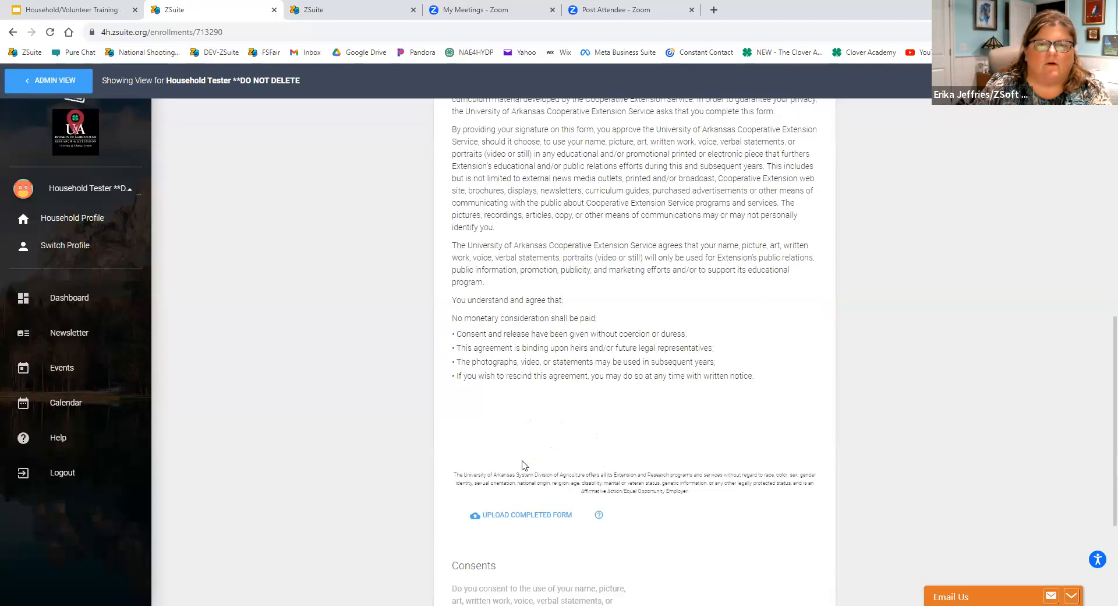
scroll(505, 510, down, 4)
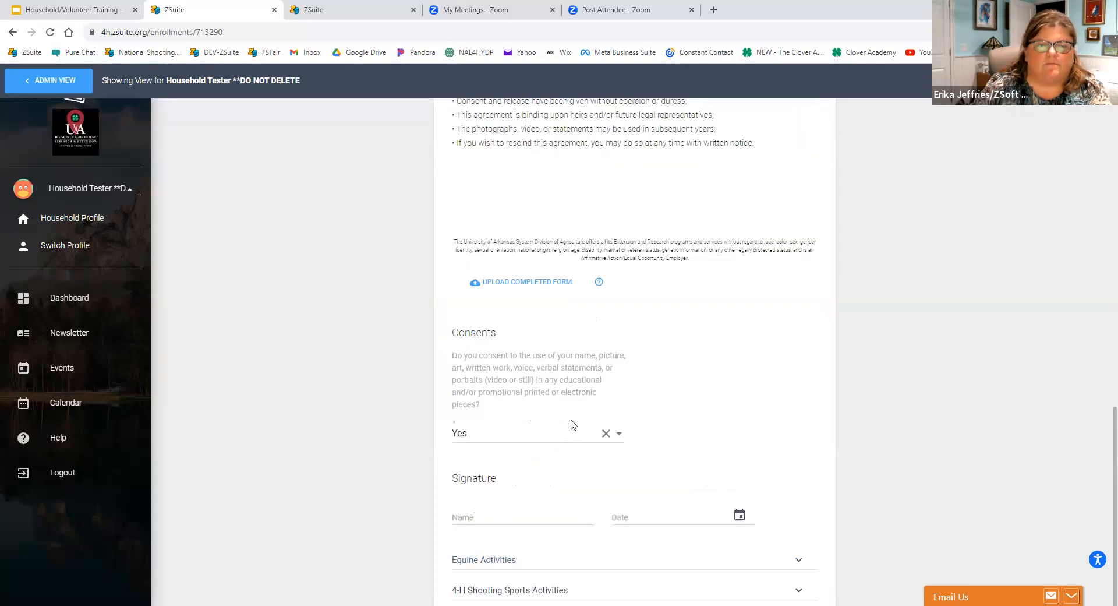
click(471, 517)
text(Sam Clover)
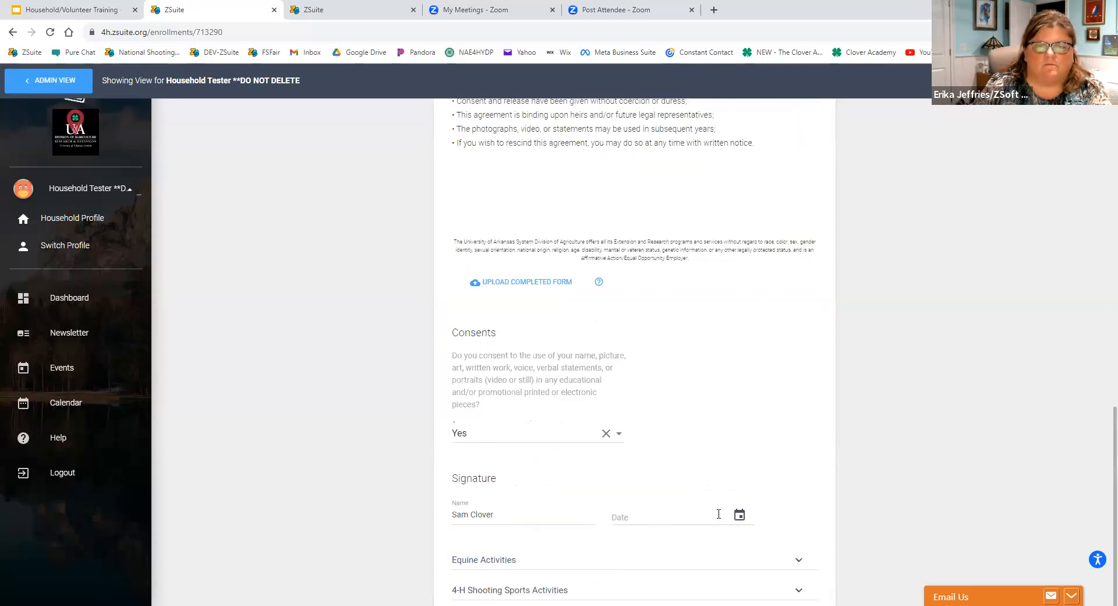
click(739, 514)
click(666, 481)
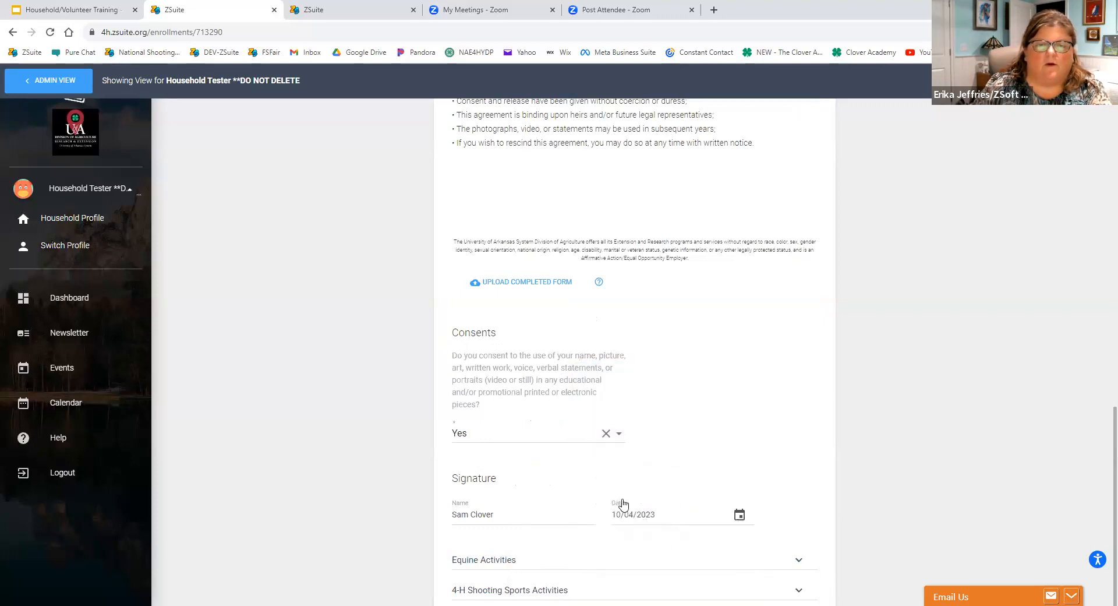
Open the Equine Activities release and sign it with the volunteer's full name, dated 10/04/2023.
click(537, 499)
scroll(531, 506, down, 6)
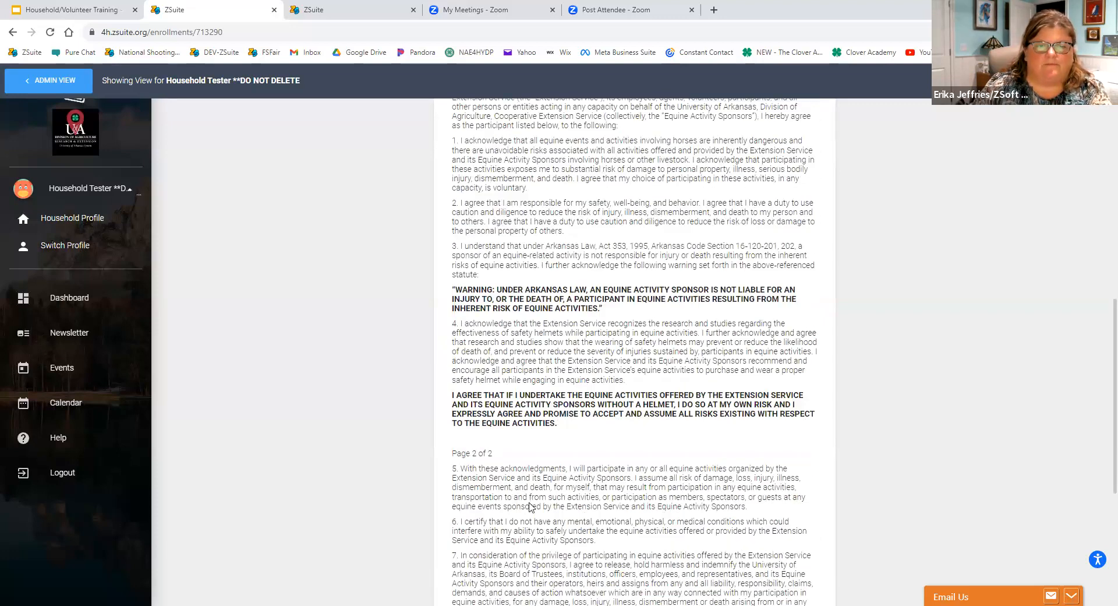
scroll(531, 507, down, 6)
click(462, 541)
click(535, 492)
click(740, 546)
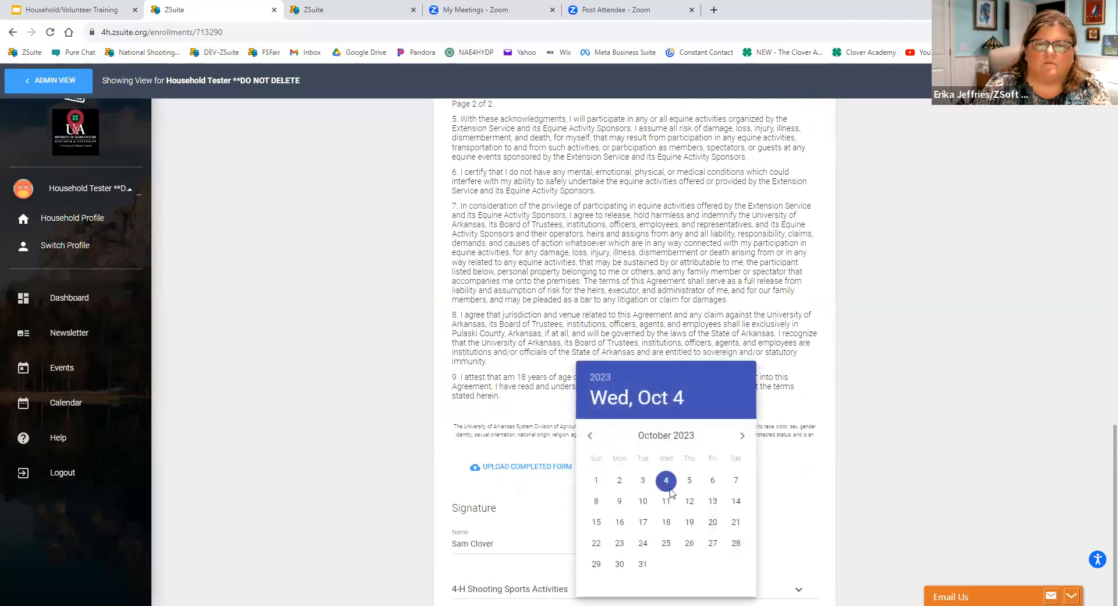
click(666, 482)
Open the 4-H Shooting Sports Activities release and sign it with the volunteer's full name, dated 10/04/2023.
scroll(648, 490, down, 1)
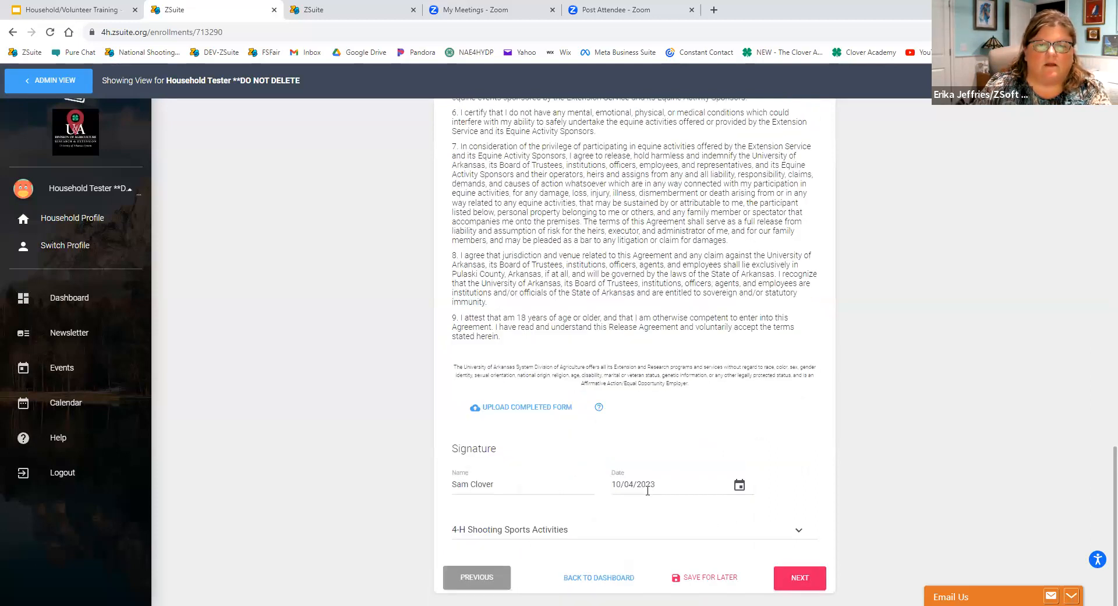
click(550, 529)
scroll(542, 515, down, 5)
scroll(540, 517, down, 4)
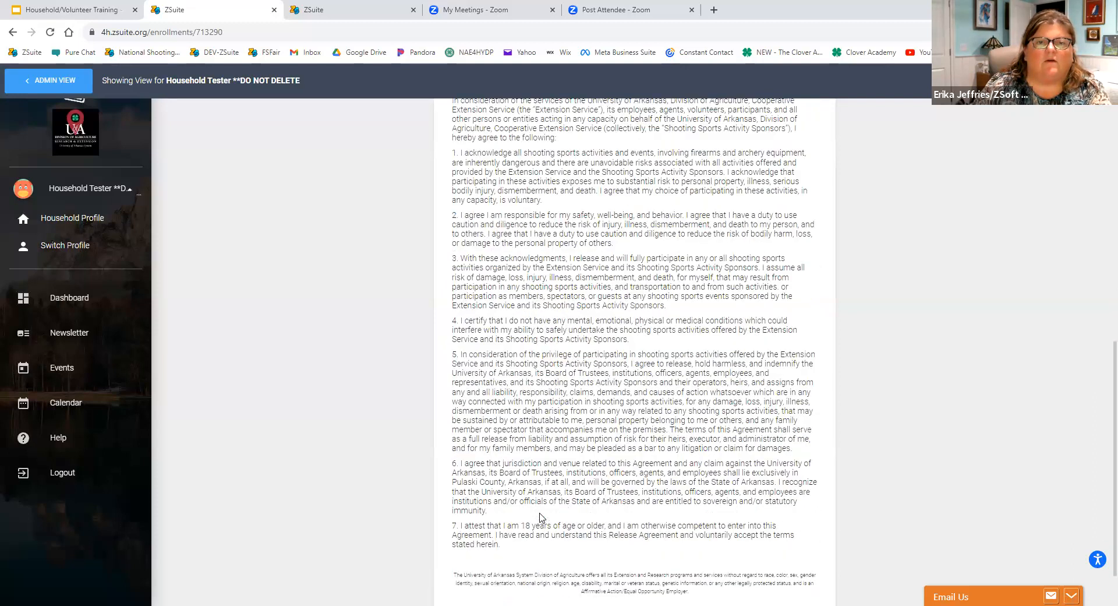
click(466, 519)
click(533, 543)
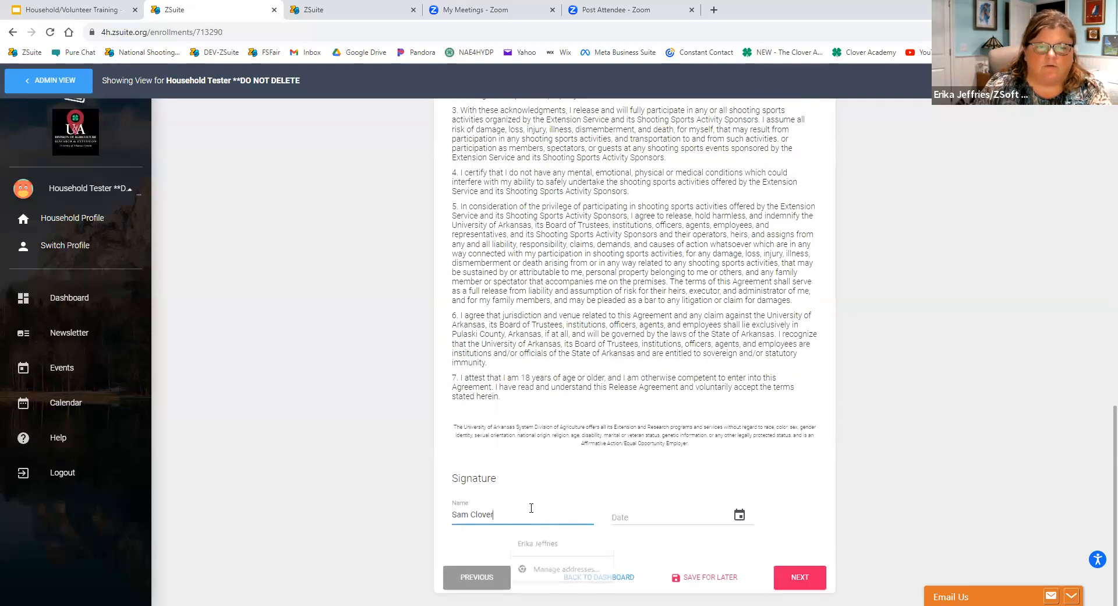
click(624, 517)
click(732, 516)
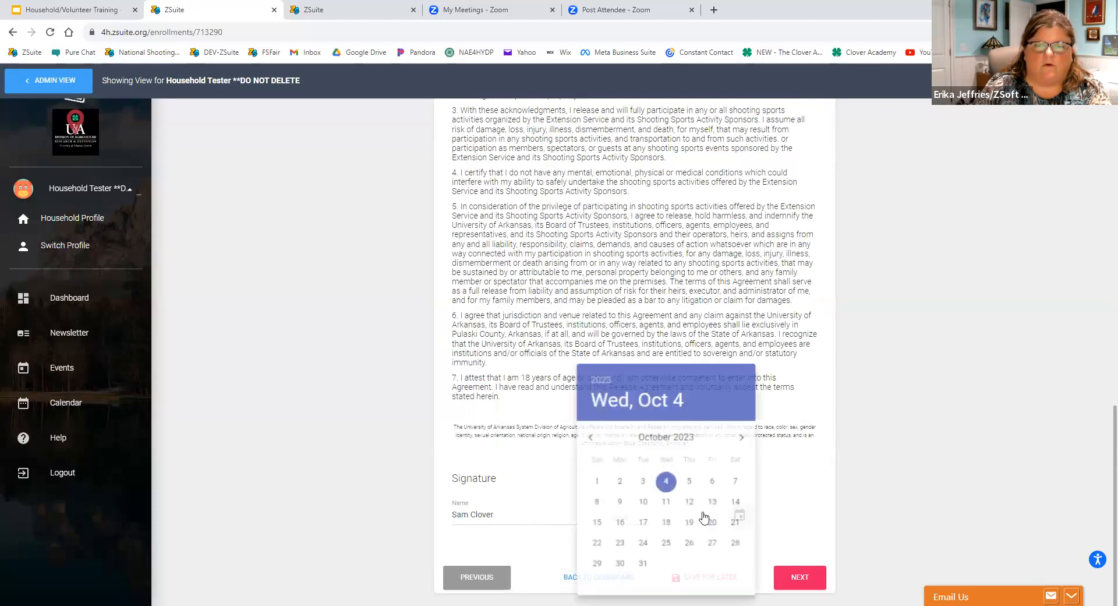
click(661, 485)
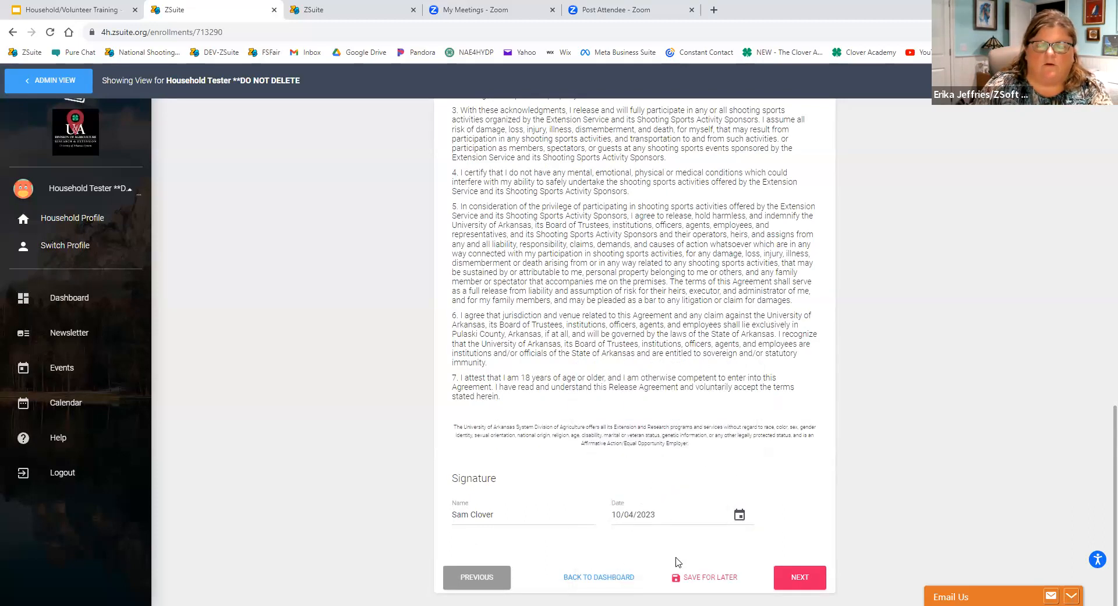
Continue from the waivers to the clubs section and add the Animal Sciences/Horse project to the Crazy Critters club.
click(795, 580)
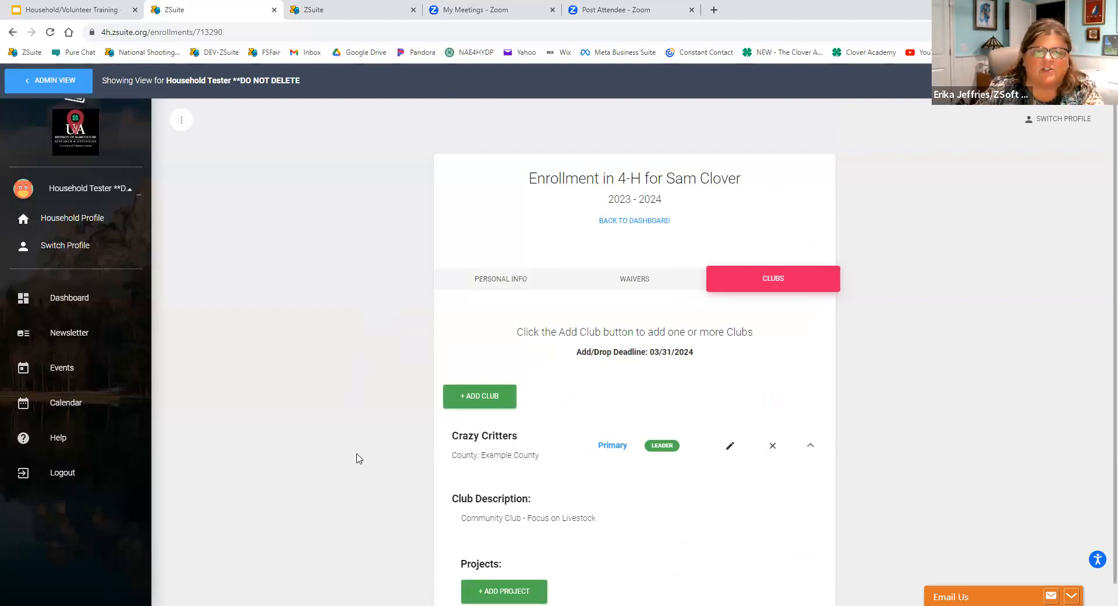
scroll(428, 502, down, 1)
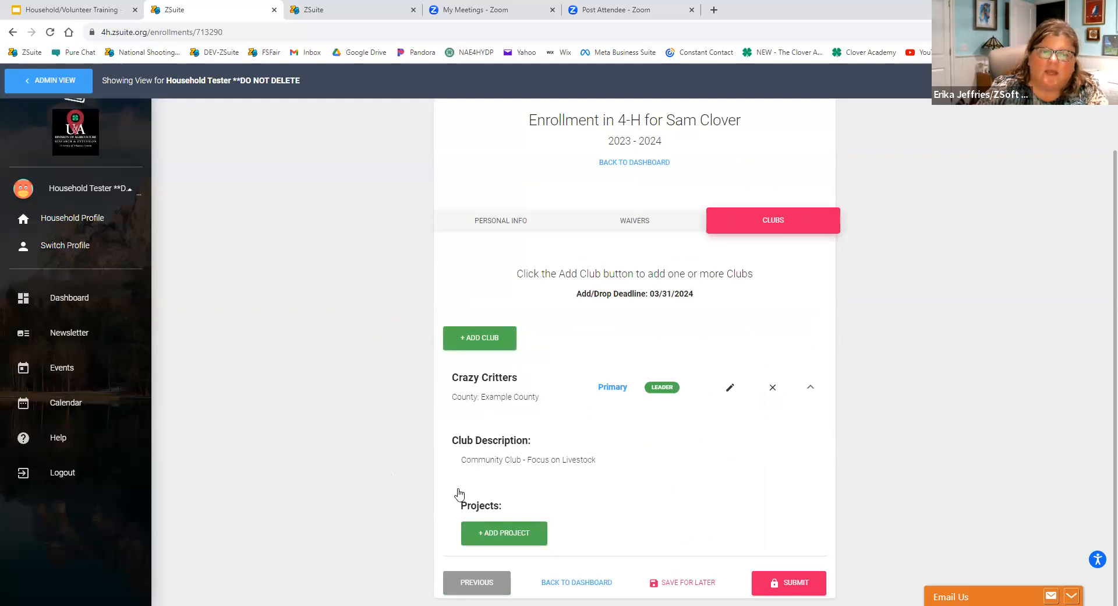
click(479, 531)
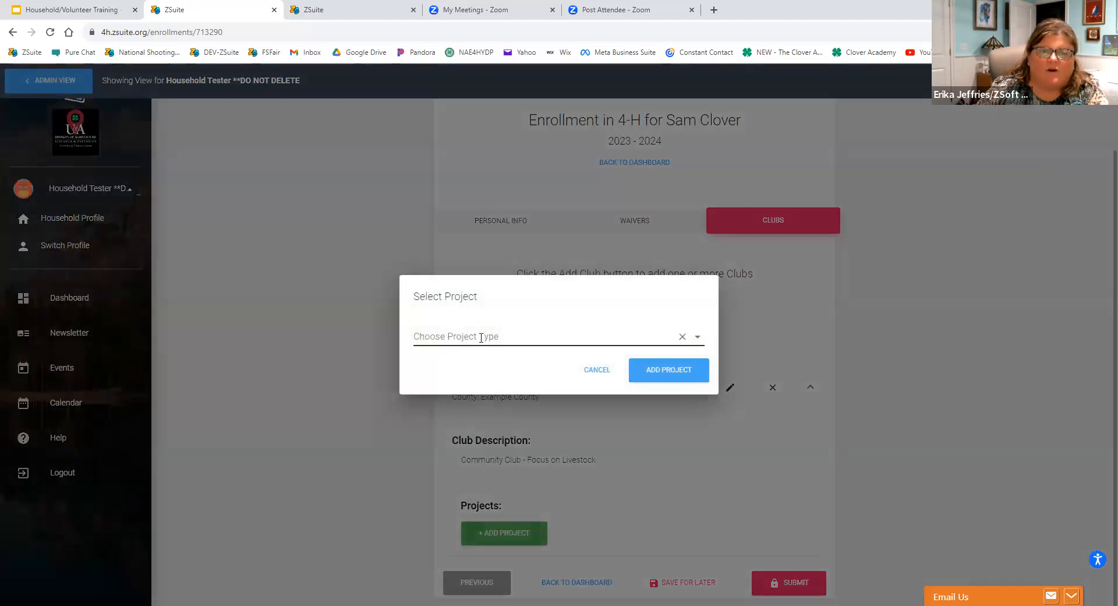
click(481, 337)
click(477, 440)
click(670, 376)
Add the Animal Sciences/Cattle (Beef & Dairy) project to the Crazy Critters club.
click(500, 570)
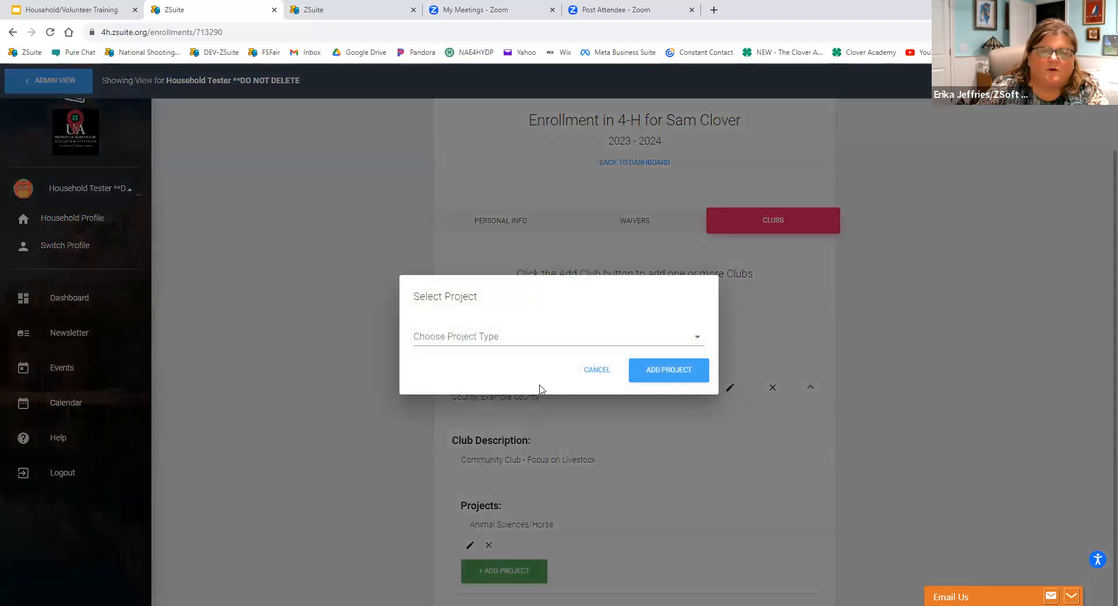
click(523, 333)
scroll(531, 363, down, 3)
scroll(530, 366, up, 2)
scroll(531, 379, up, 3)
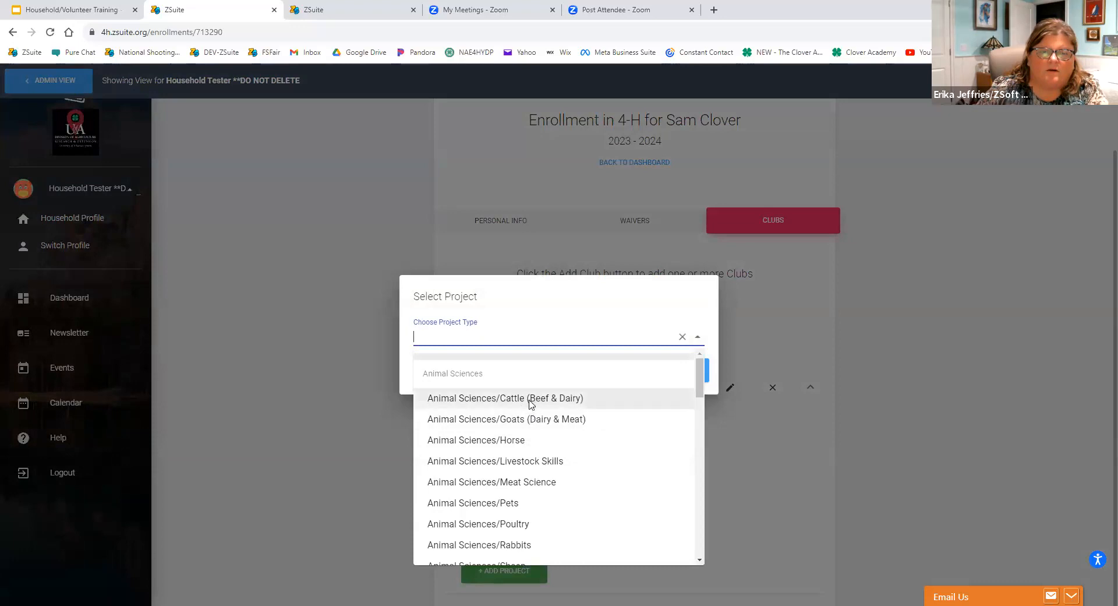
click(530, 398)
click(661, 376)
Submit the volunteer's 2023 - 2024 enrollment and return to the household dashboard.
scroll(564, 494, down, 1)
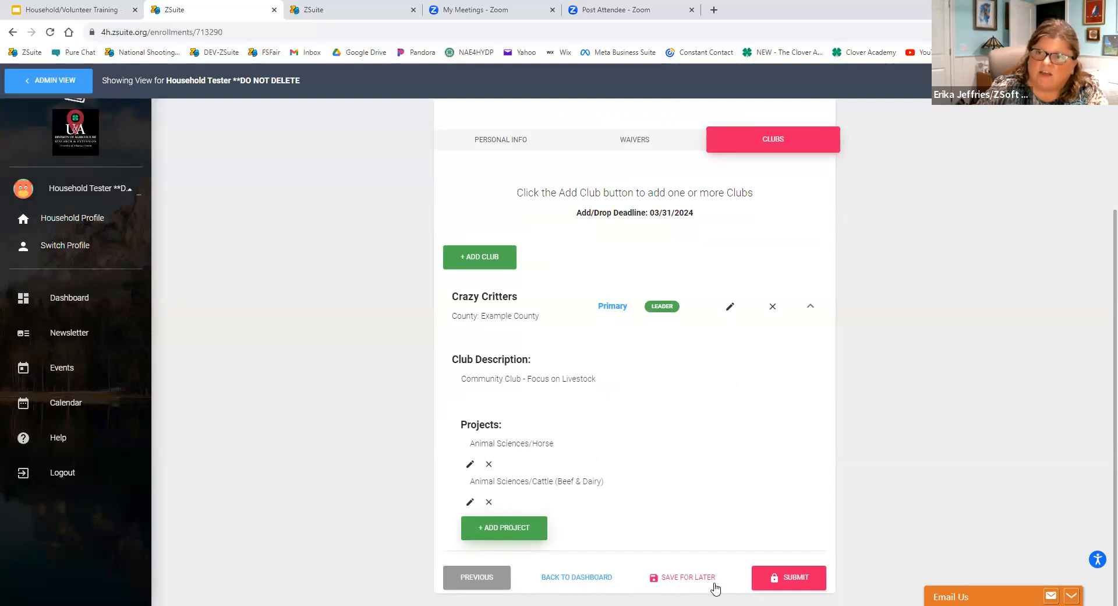
click(783, 578)
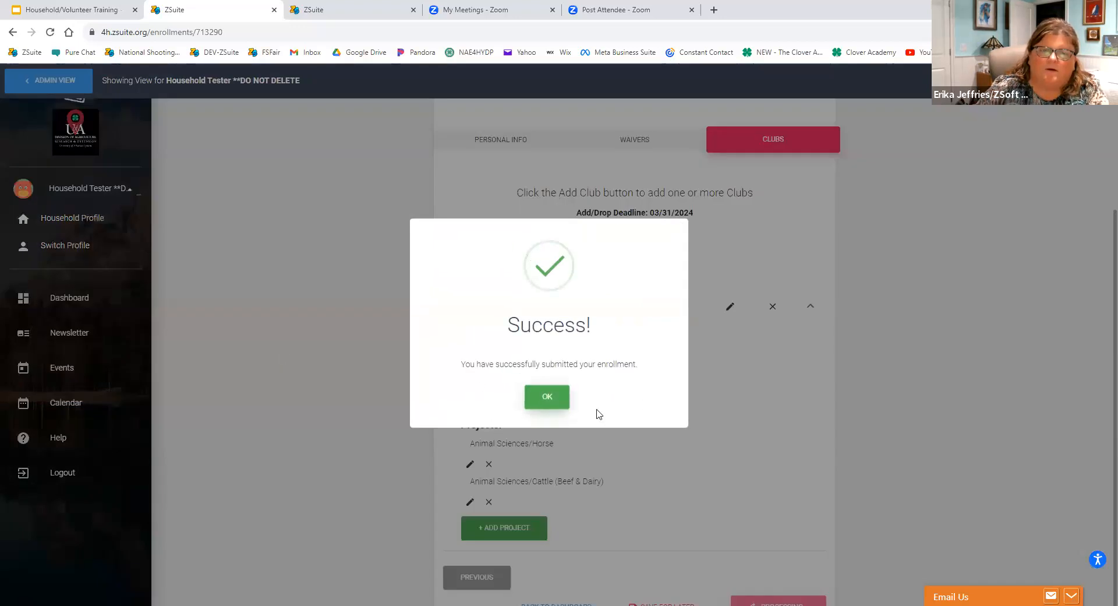
click(546, 400)
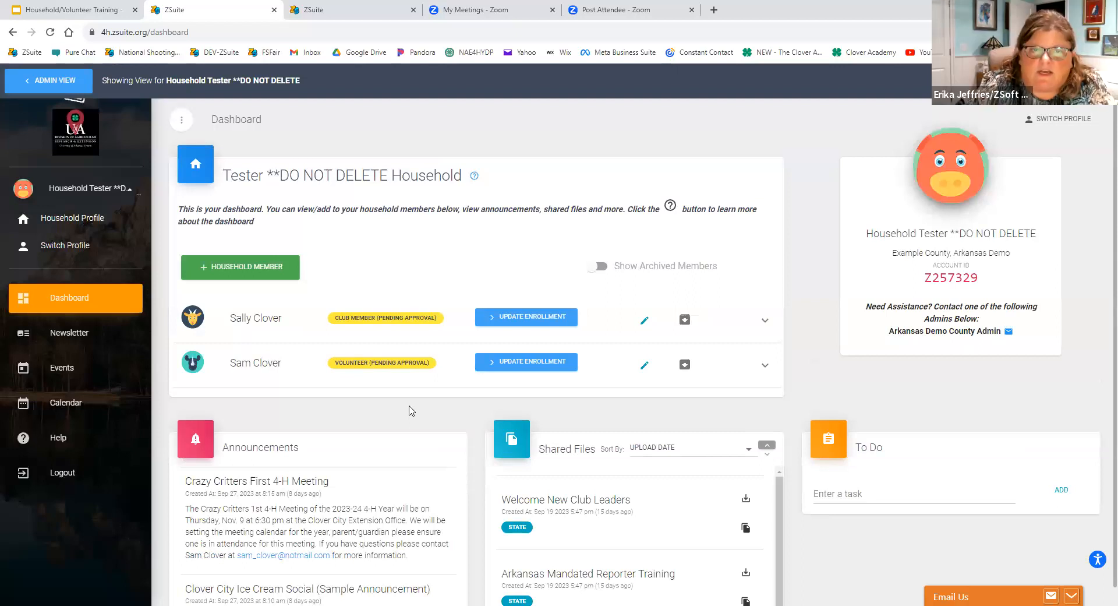
Reopen the volunteer's submitted enrollment at its club list and try to edit the Crazy Critters entry.
click(539, 367)
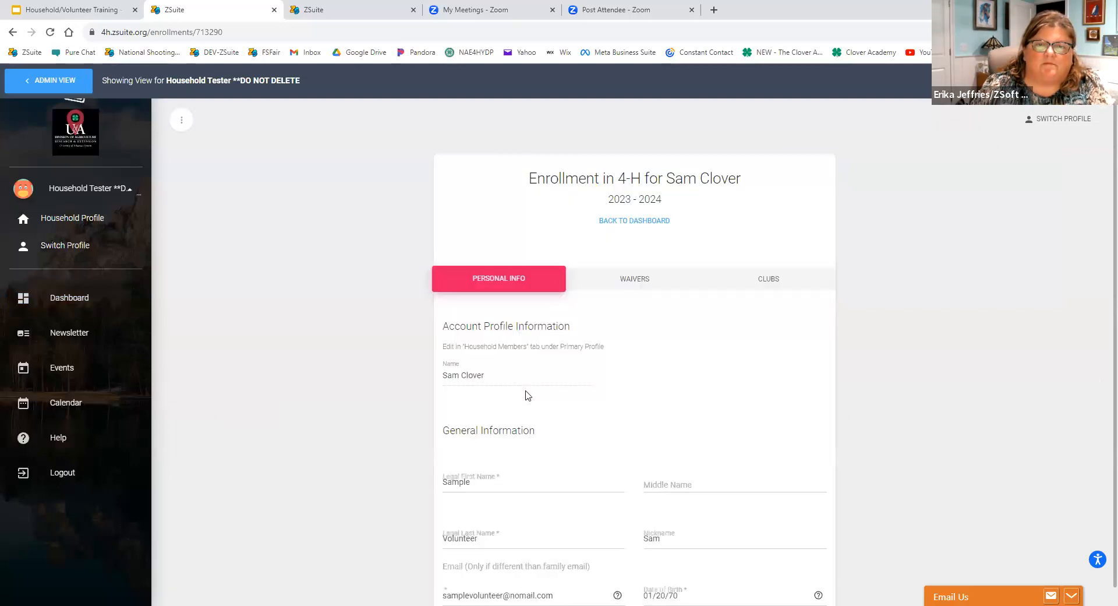
click(780, 279)
scroll(562, 424, down, 1)
scroll(562, 423, down, 1)
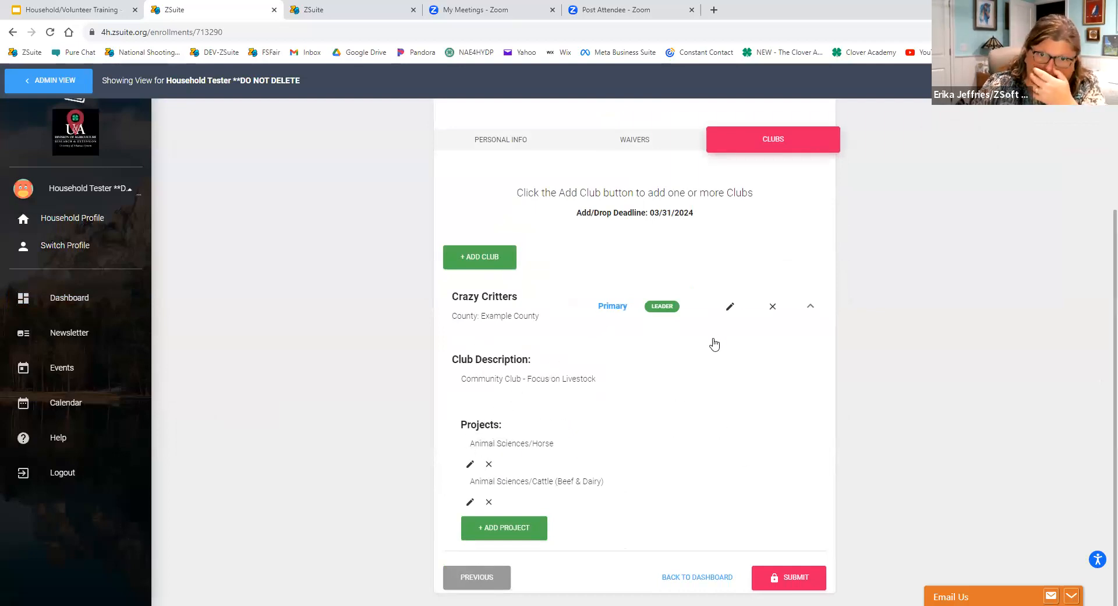
click(730, 307)
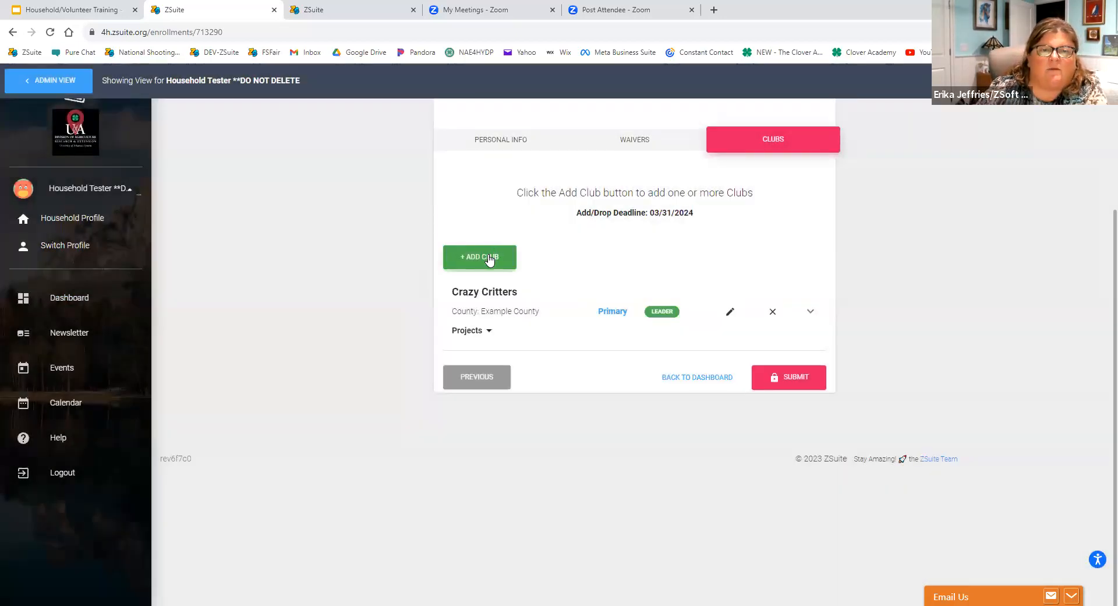
Add the Fun Times 4-H Club in Example County with the unit role Project Leader (Guide Project Selection).
click(492, 262)
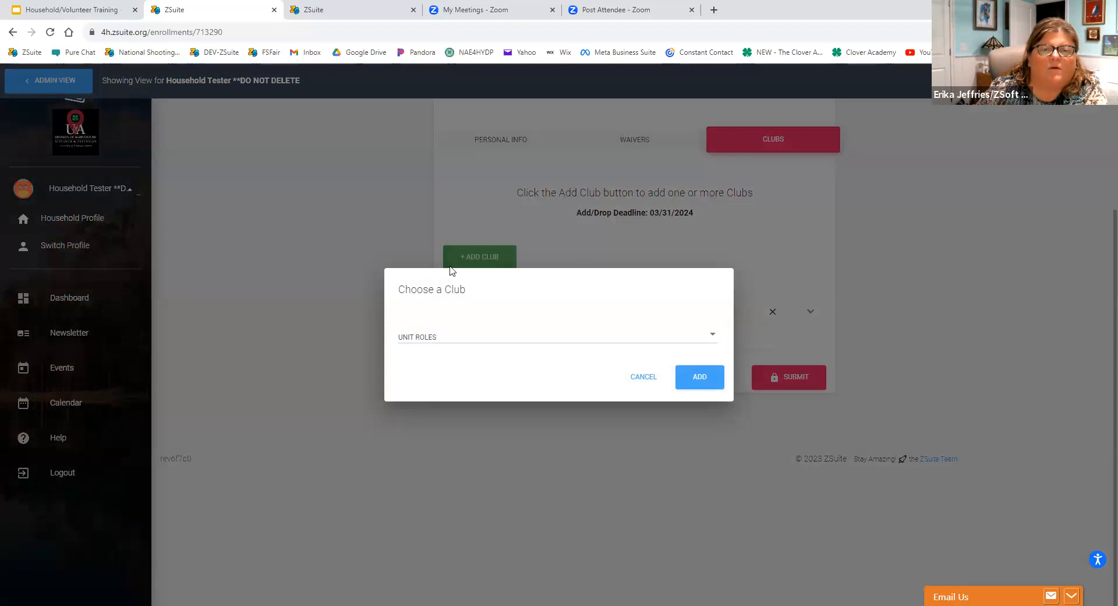
click(409, 339)
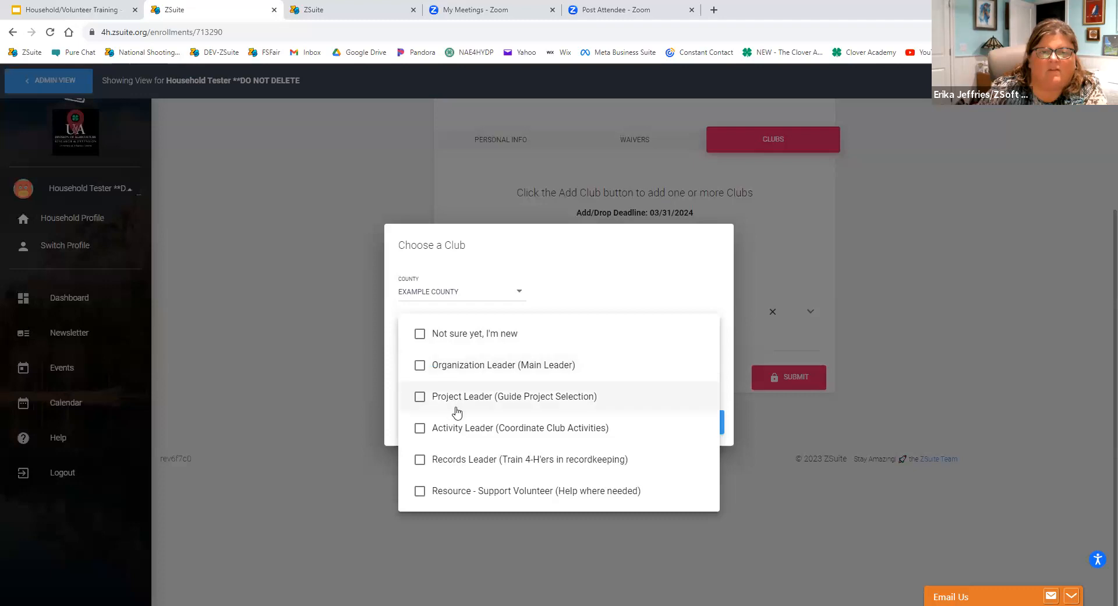
click(420, 397)
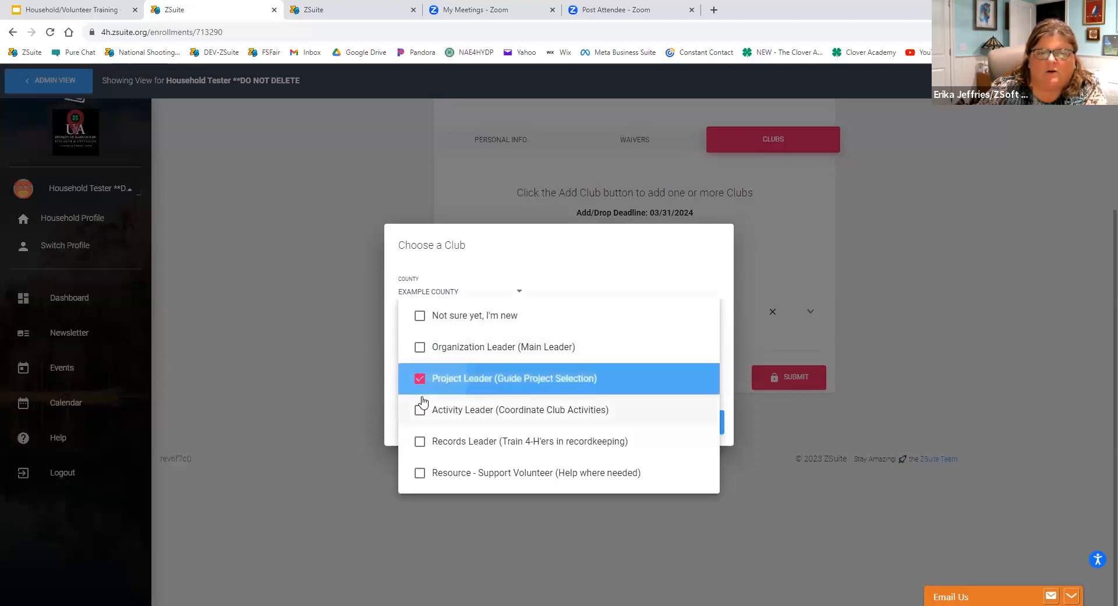
click(753, 442)
click(422, 344)
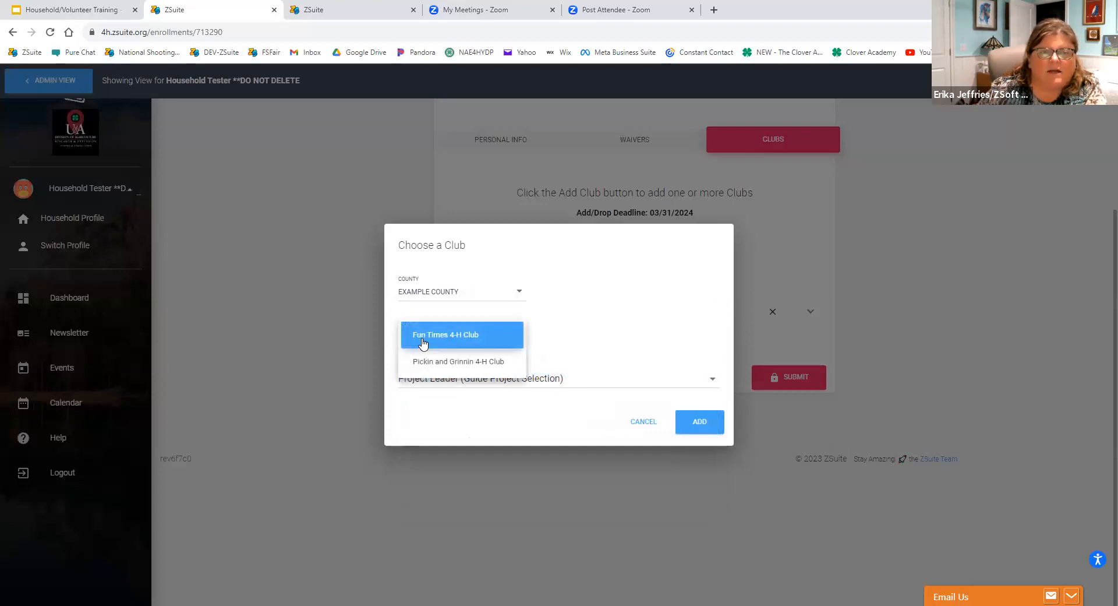
click(422, 343)
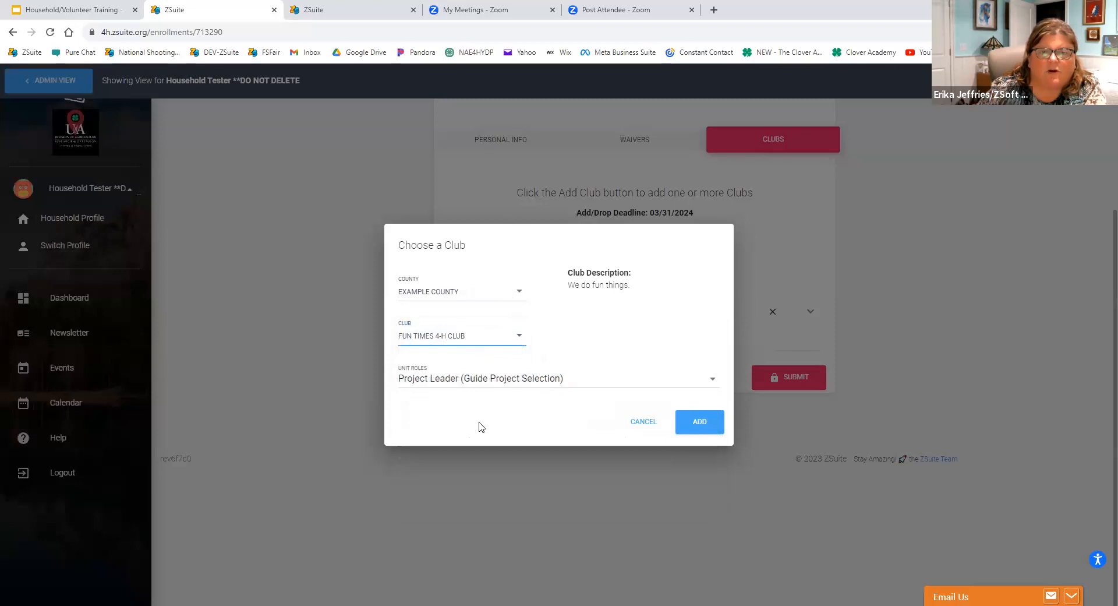
click(700, 423)
Add the Animal Sciences/Horse project to the Fun Times 4-H Club.
scroll(490, 511, down, 1)
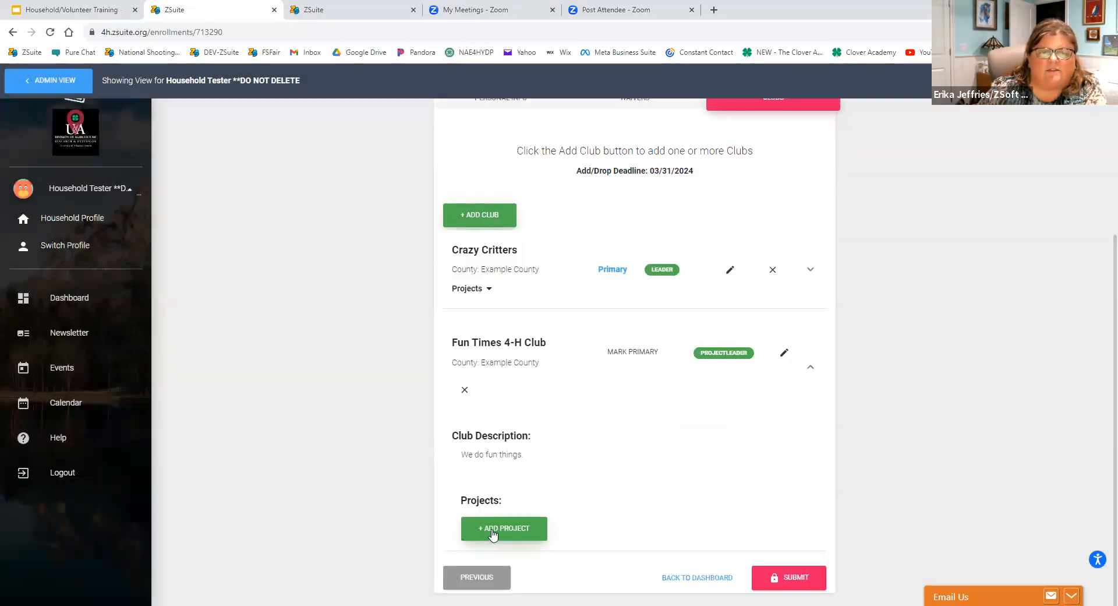
click(493, 531)
click(470, 336)
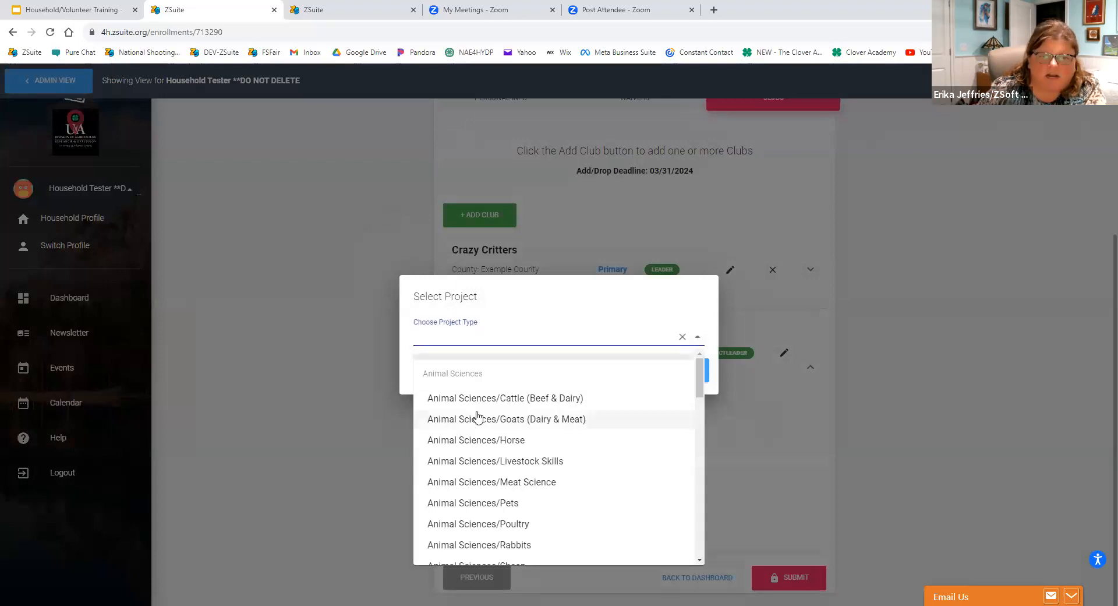
click(485, 441)
click(664, 380)
Set the volunteer's unit role in the Crazy Critters club to Organization Leader (Main Leader) and save it.
scroll(487, 472, down, 1)
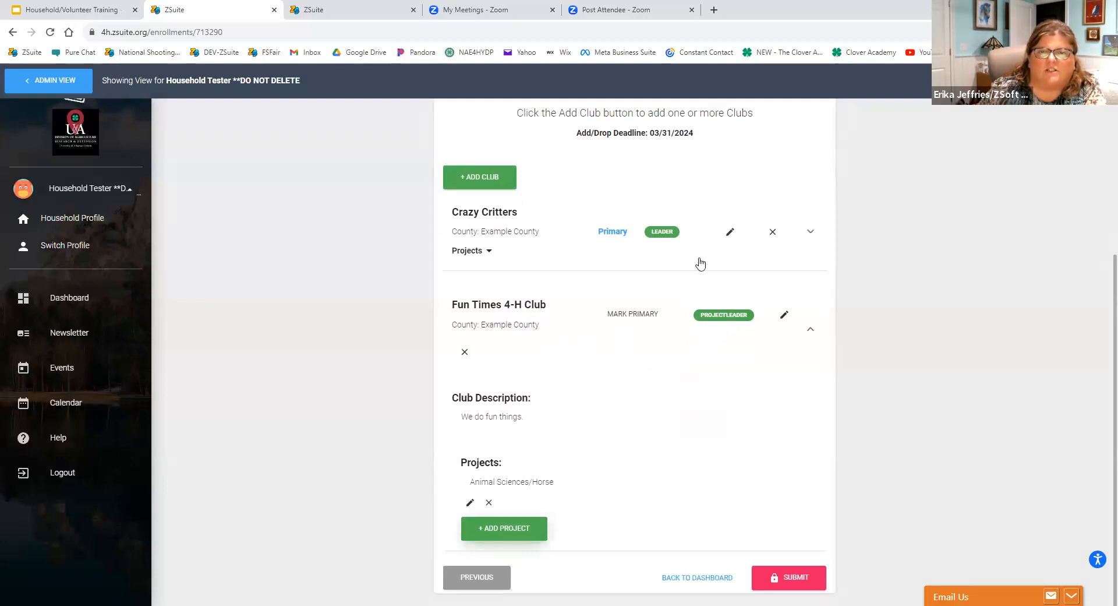
click(729, 231)
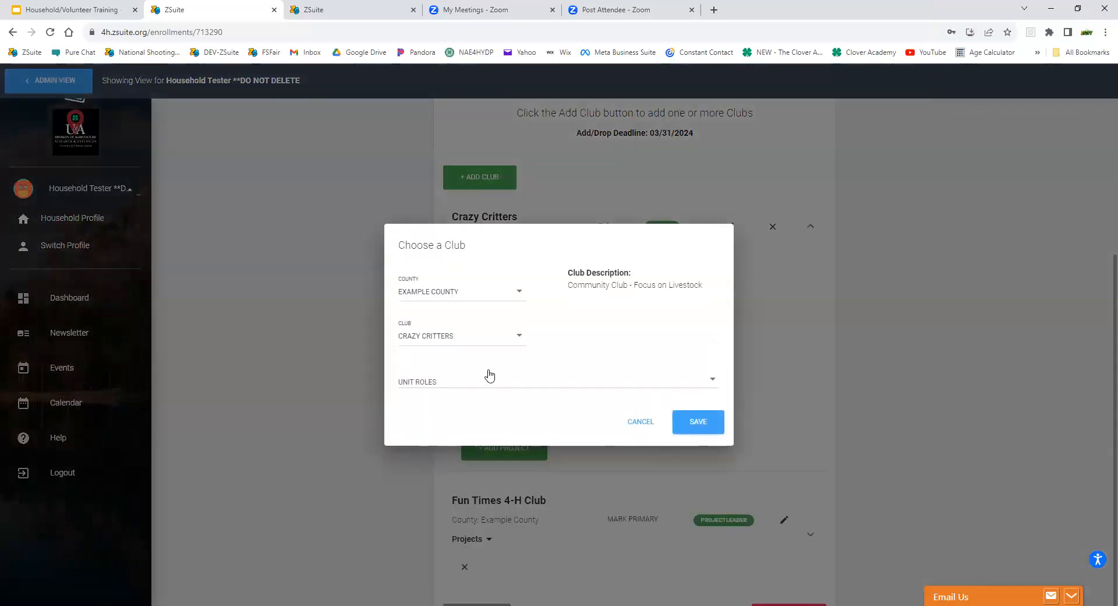
click(457, 387)
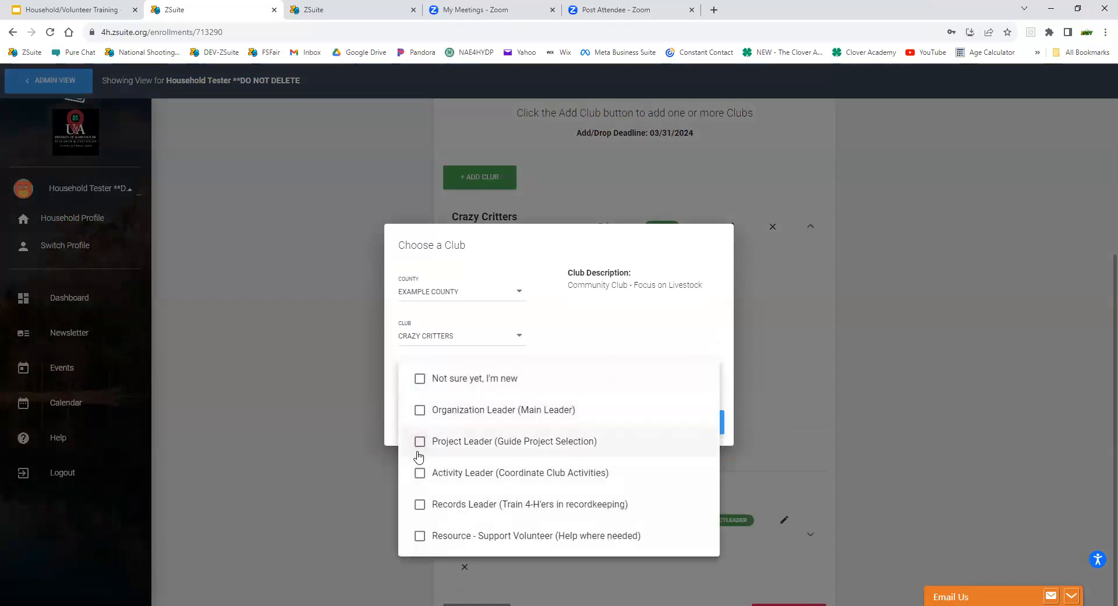
click(423, 411)
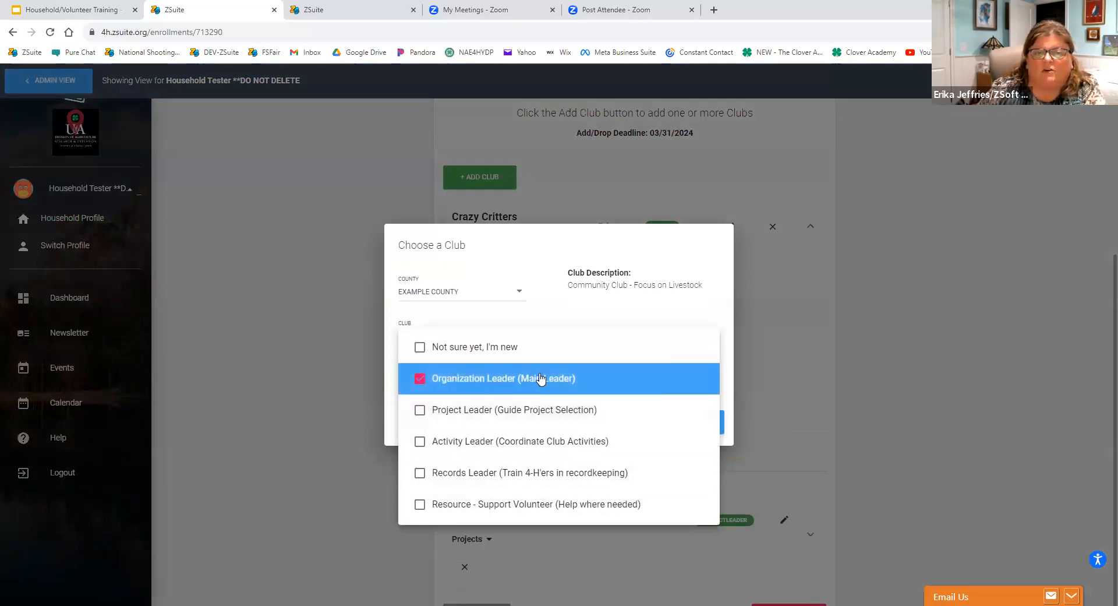
click(767, 319)
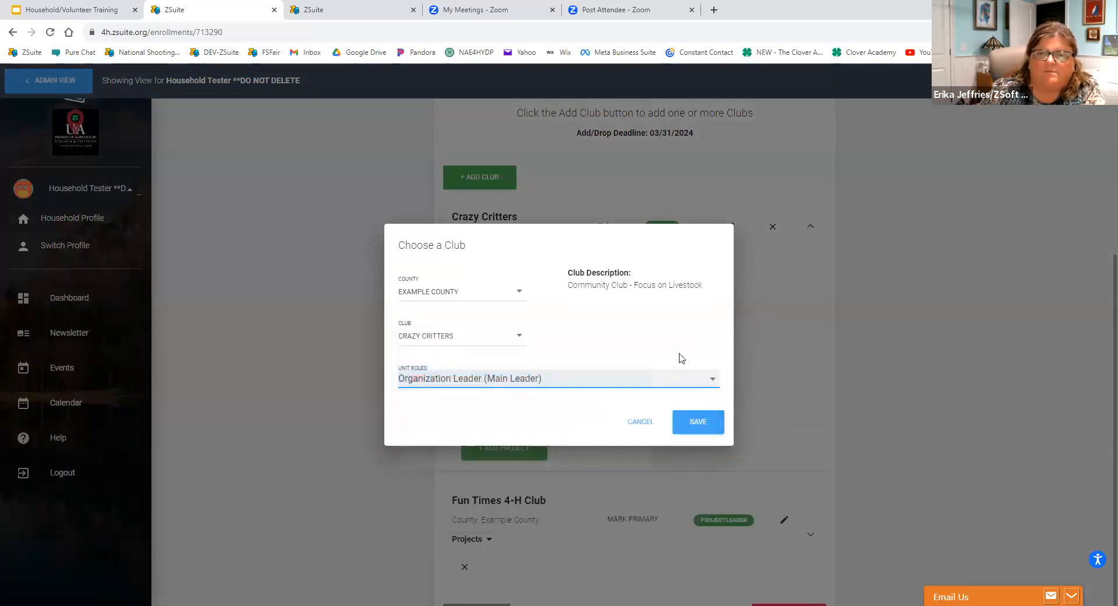
click(701, 425)
Examine the project types available for the Crazy Critters club without adding one.
click(481, 252)
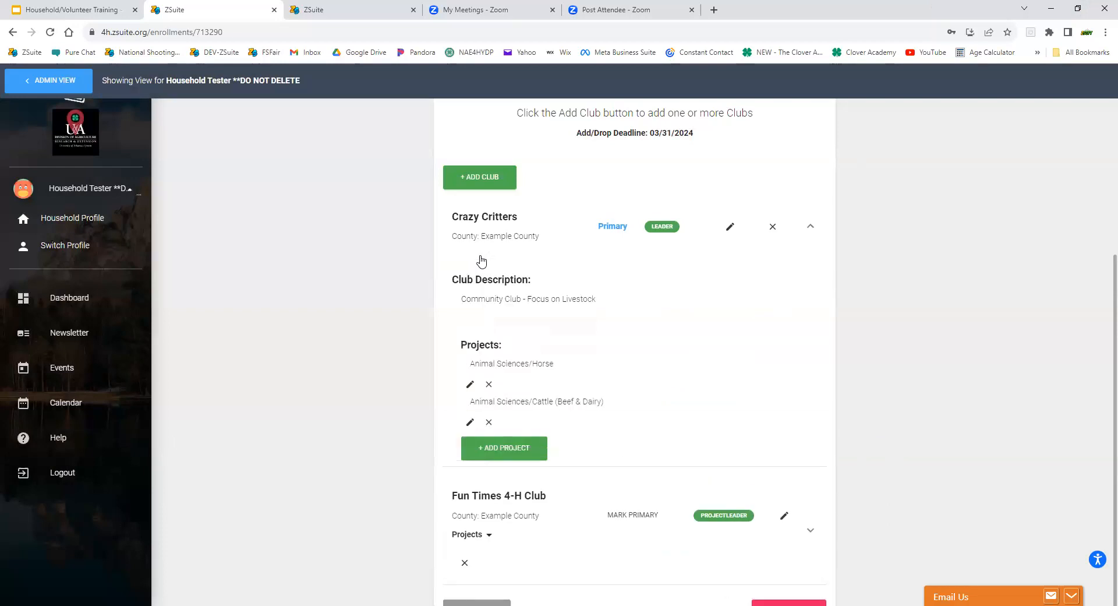
click(489, 448)
click(522, 334)
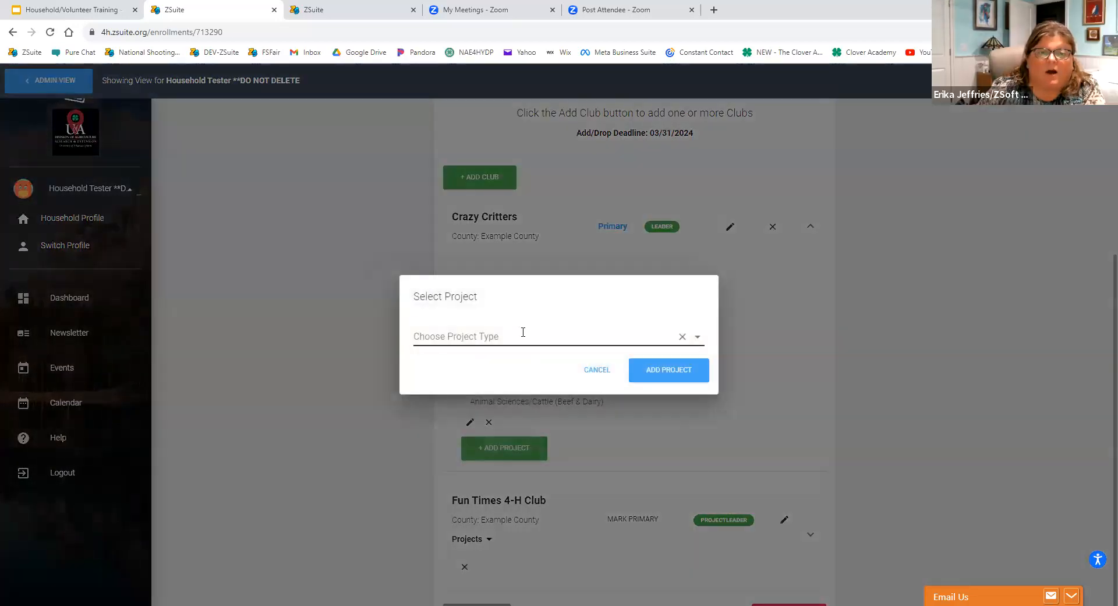
scroll(503, 396, down, 10)
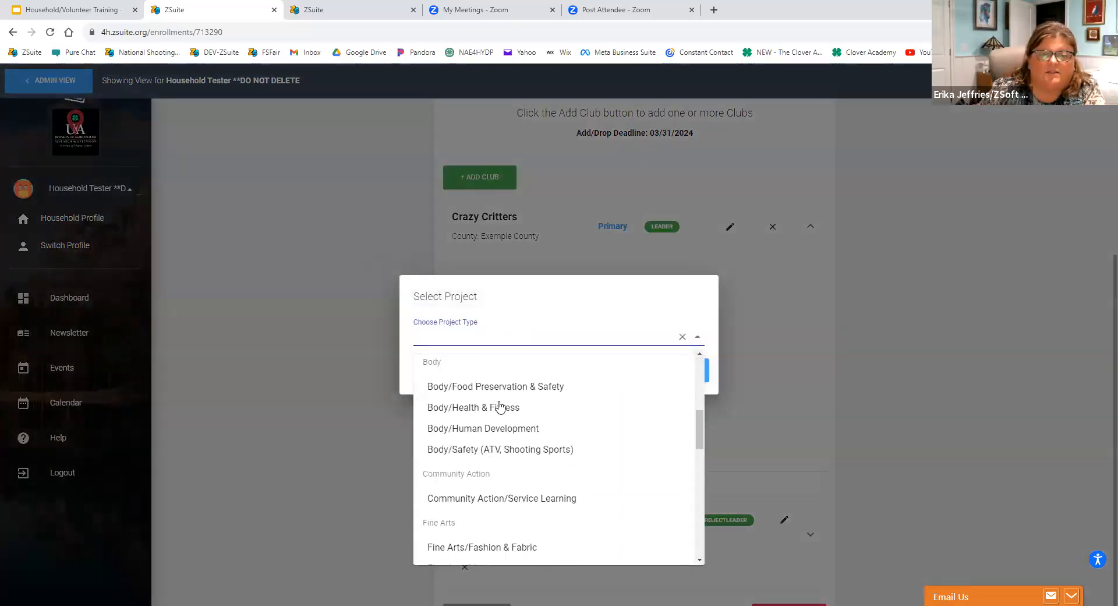
scroll(499, 408, down, 3)
scroll(490, 424, up, 3)
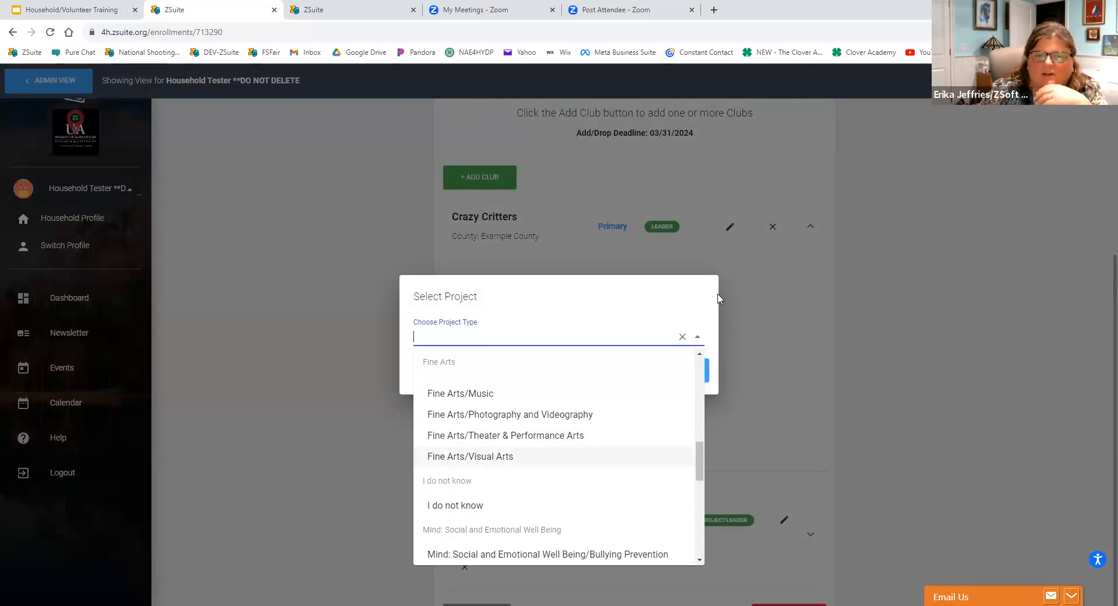
click(760, 309)
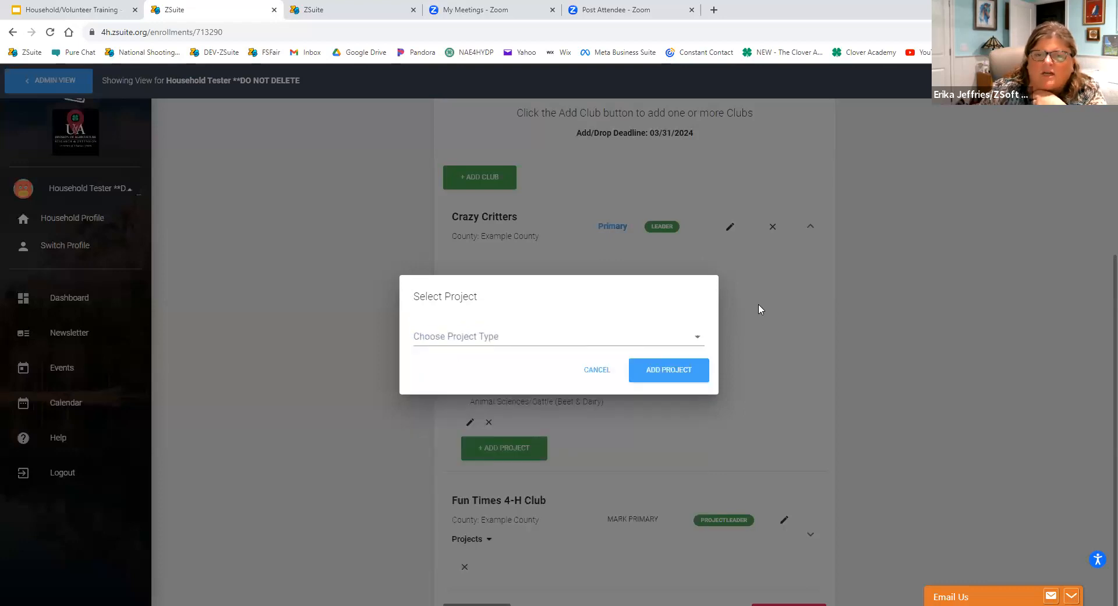
click(597, 371)
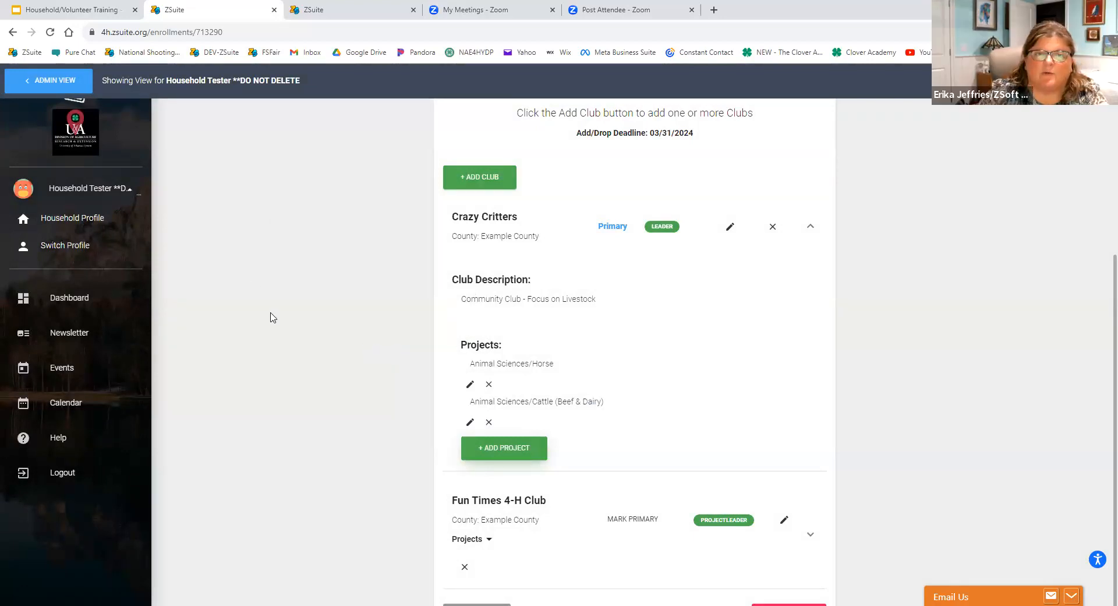
Resubmit the volunteer's enrollment with the updated clubs and roles, and return to the dashboard.
scroll(273, 326, down, 1)
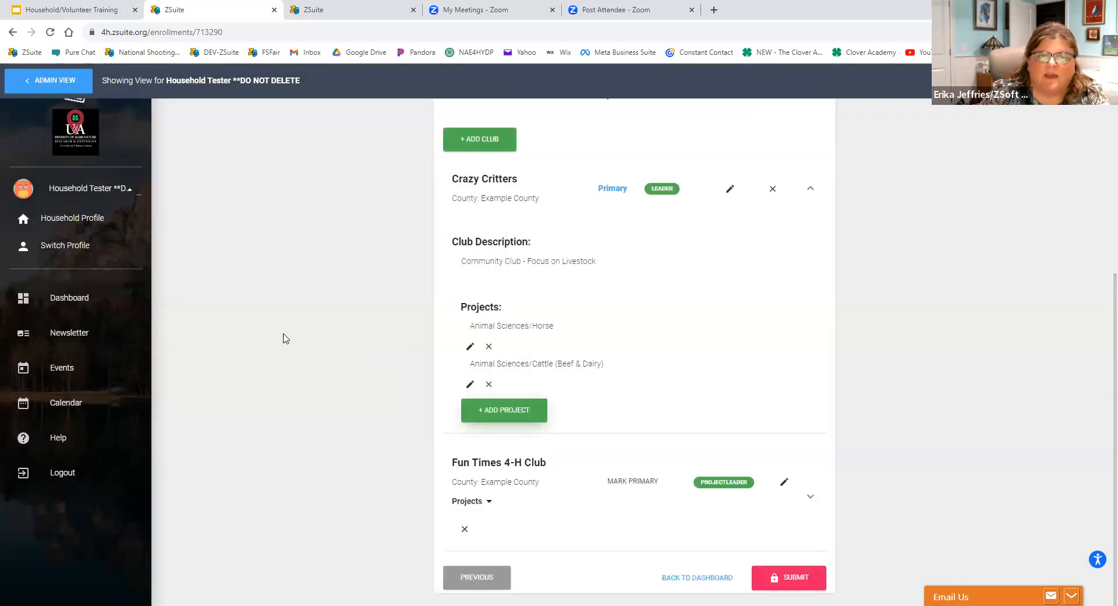
click(806, 582)
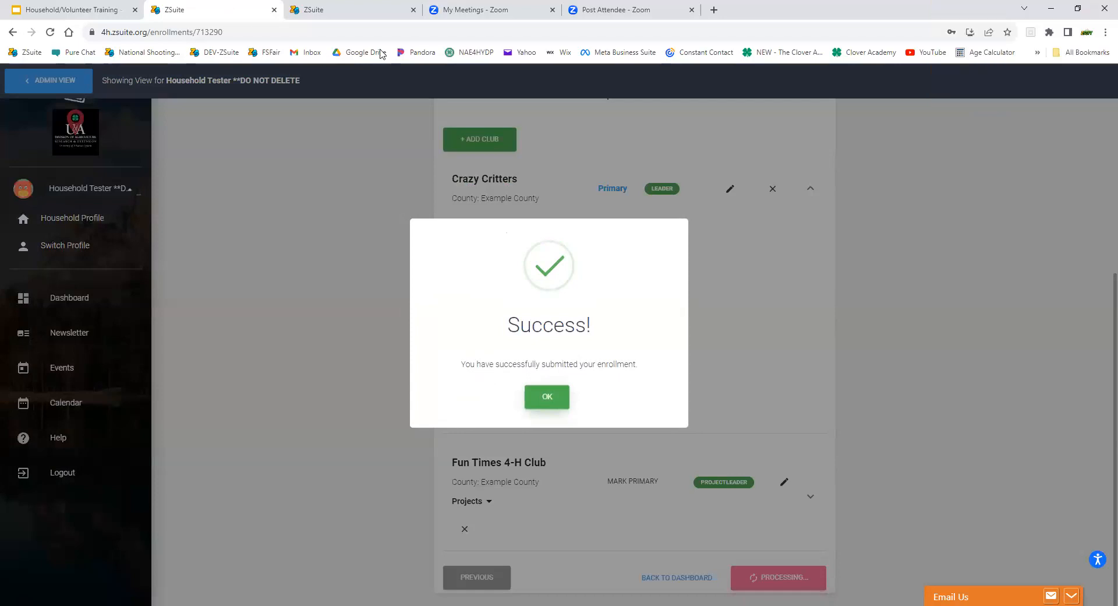
click(554, 401)
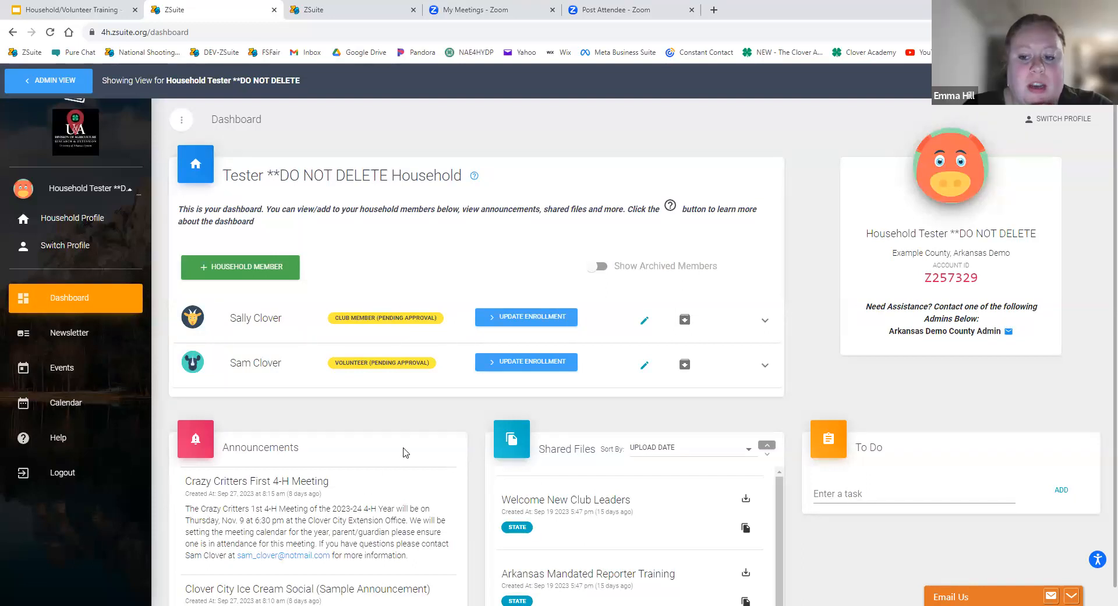
Check the unit roles offered when adding a club to the volunteer's enrollment, without adding another club.
click(512, 369)
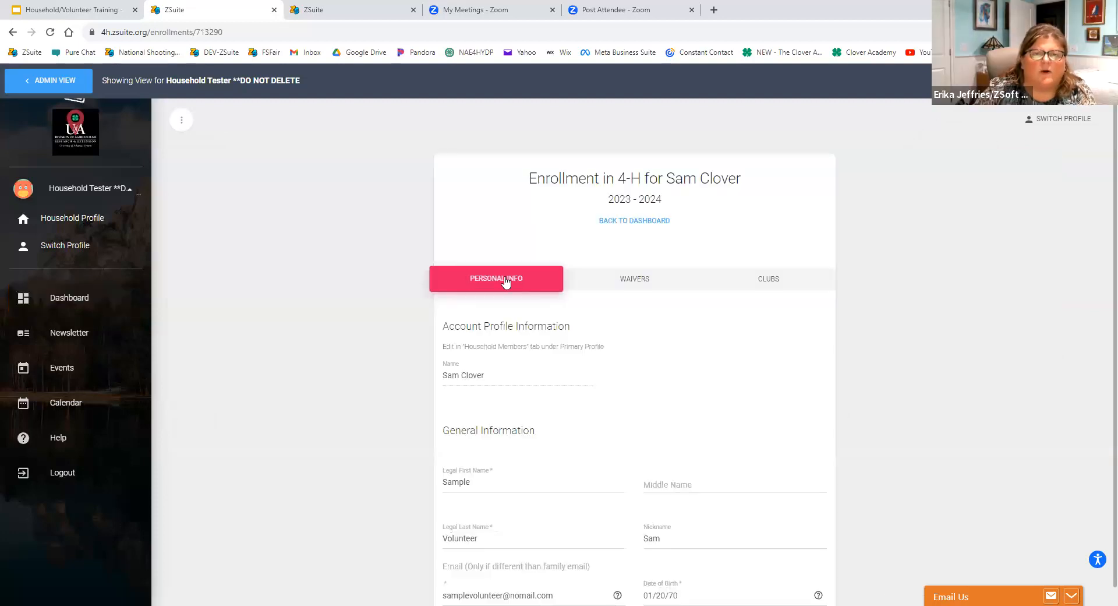
click(794, 284)
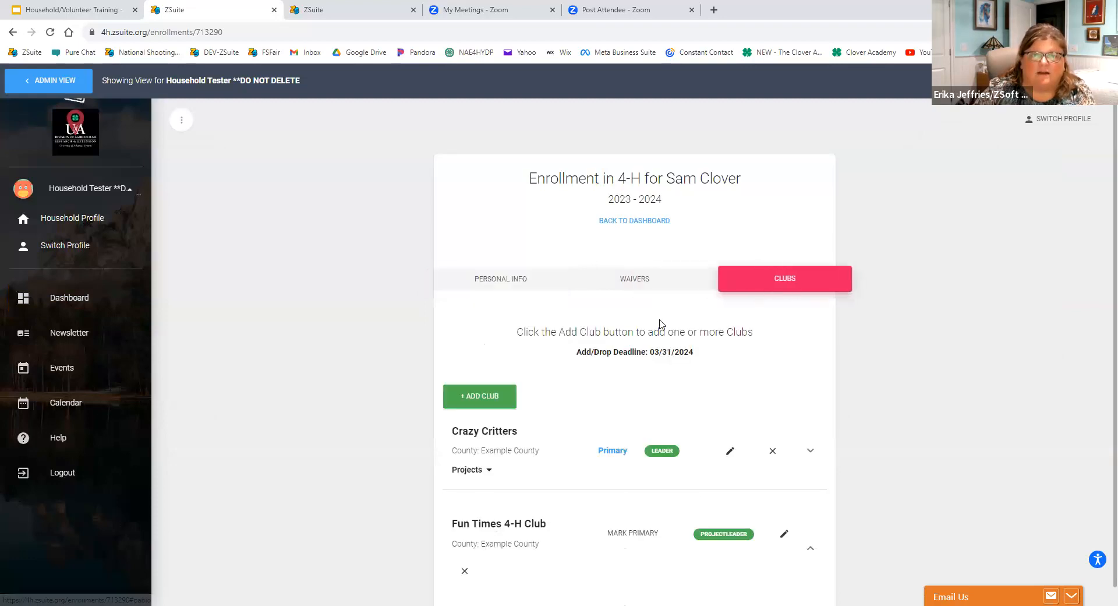
click(465, 395)
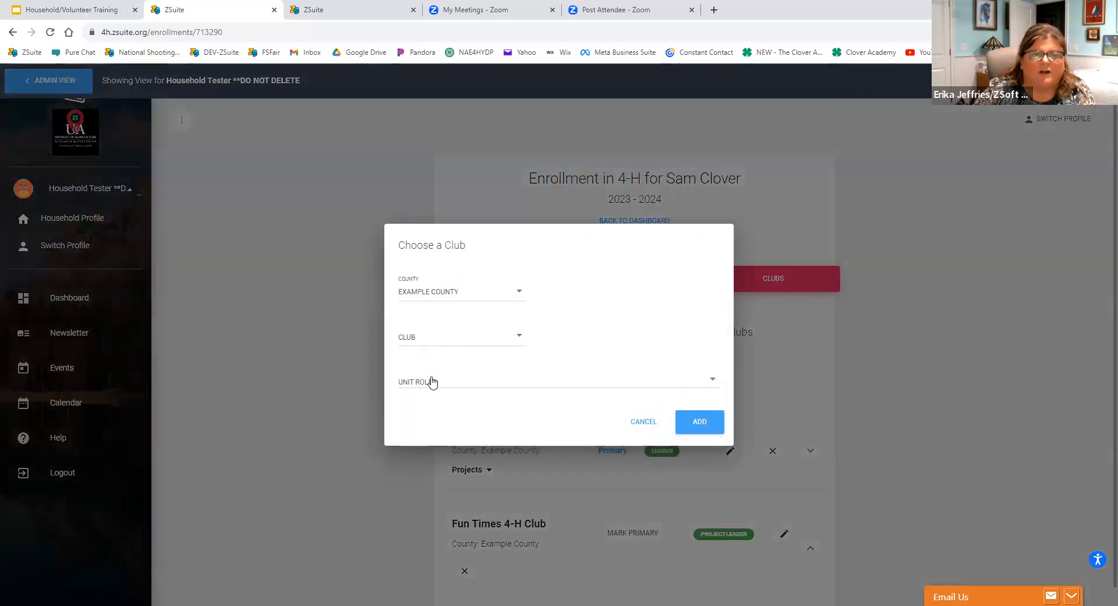
click(432, 381)
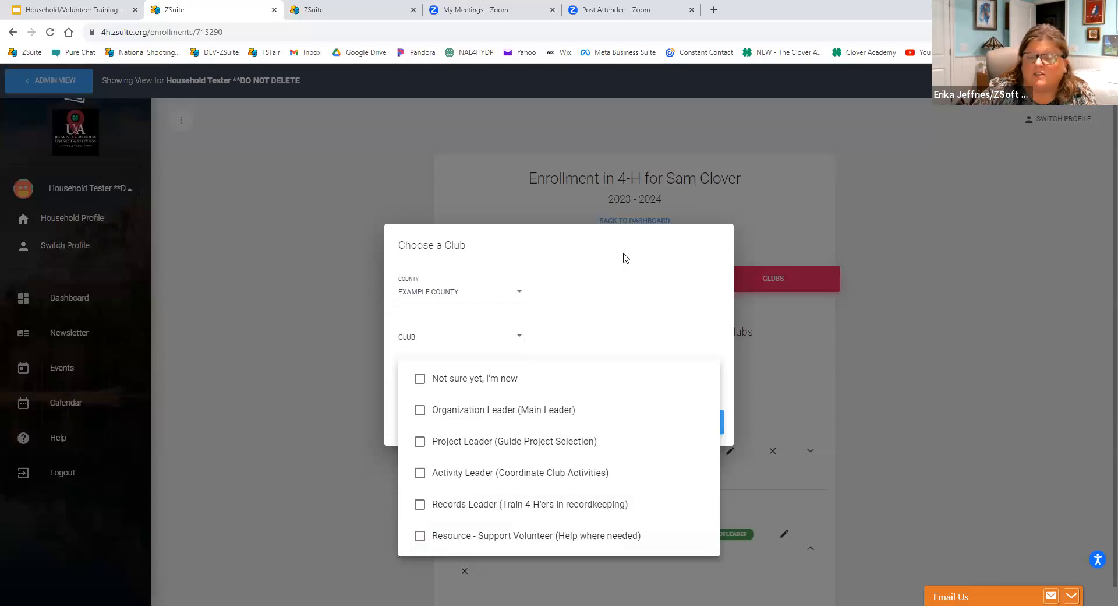
click(542, 336)
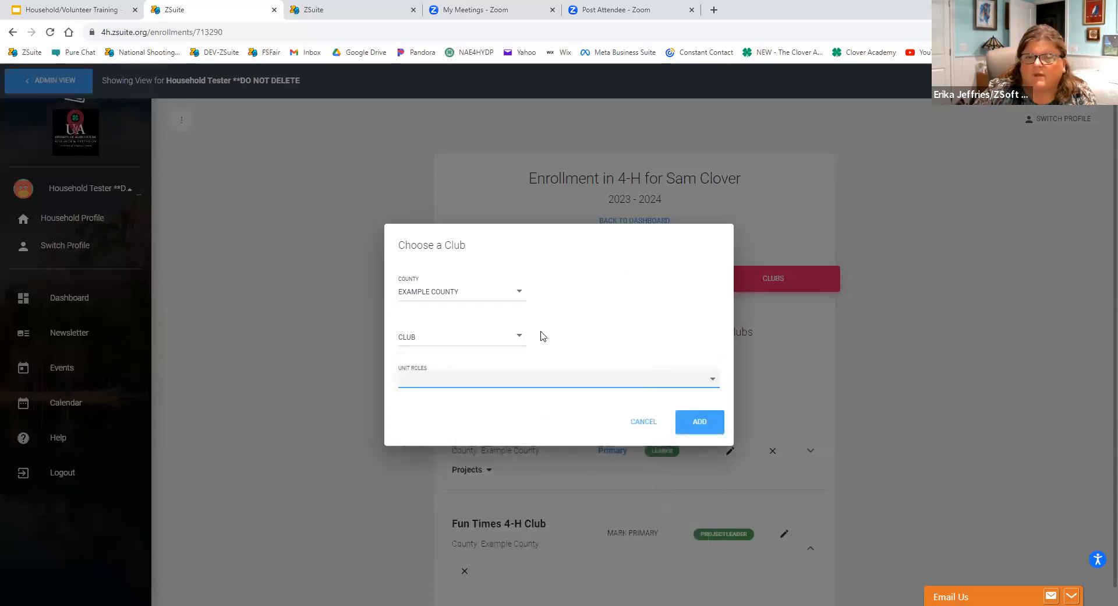
click(643, 421)
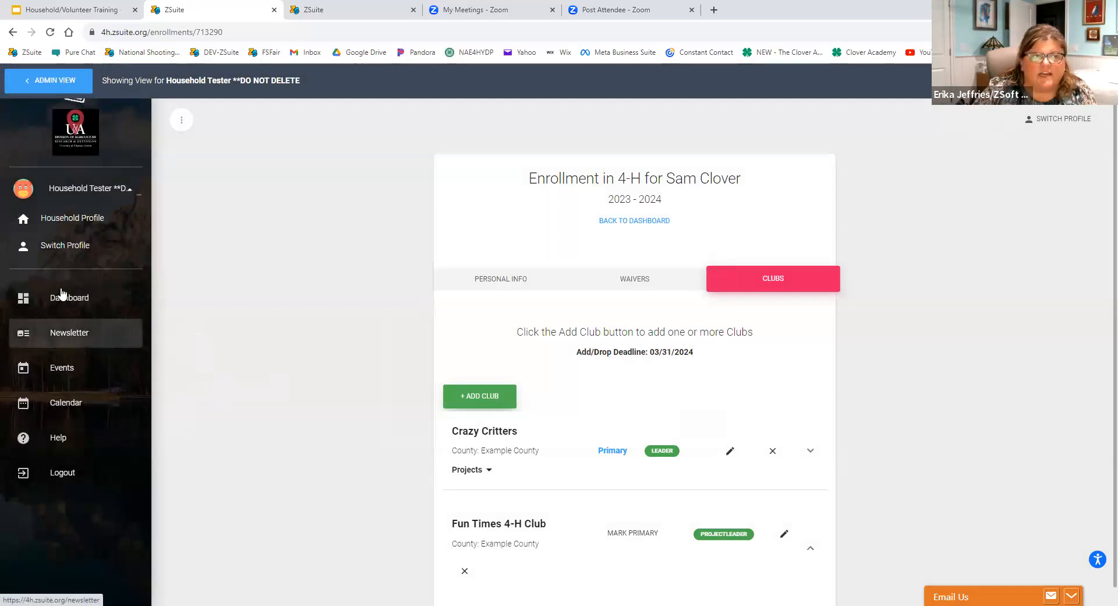
Read through the Arkansas Demo County Newsletter.
click(69, 341)
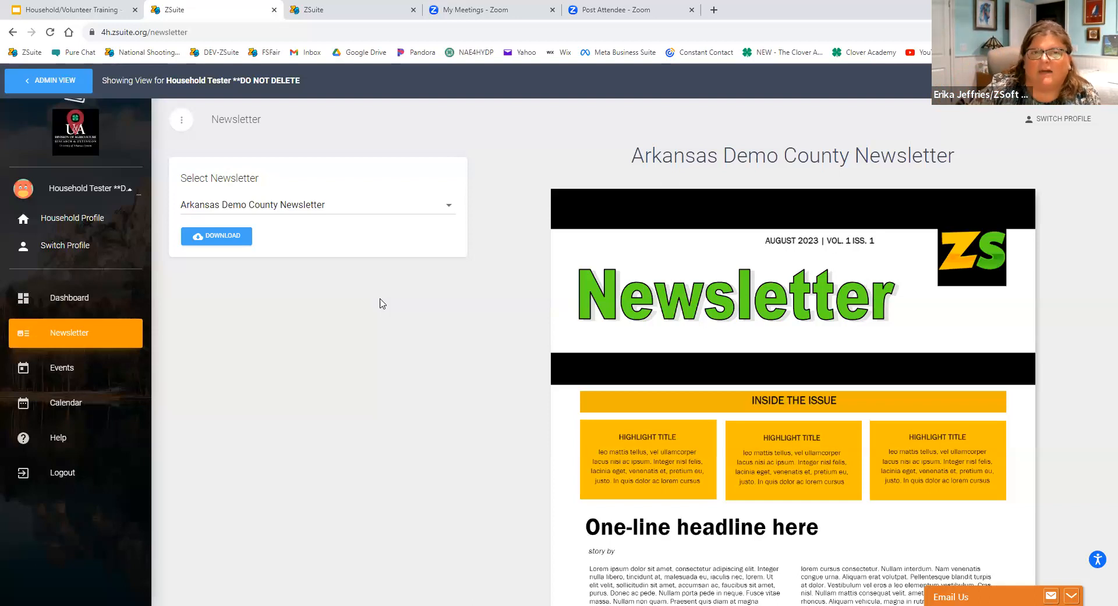
scroll(588, 294, down, 6)
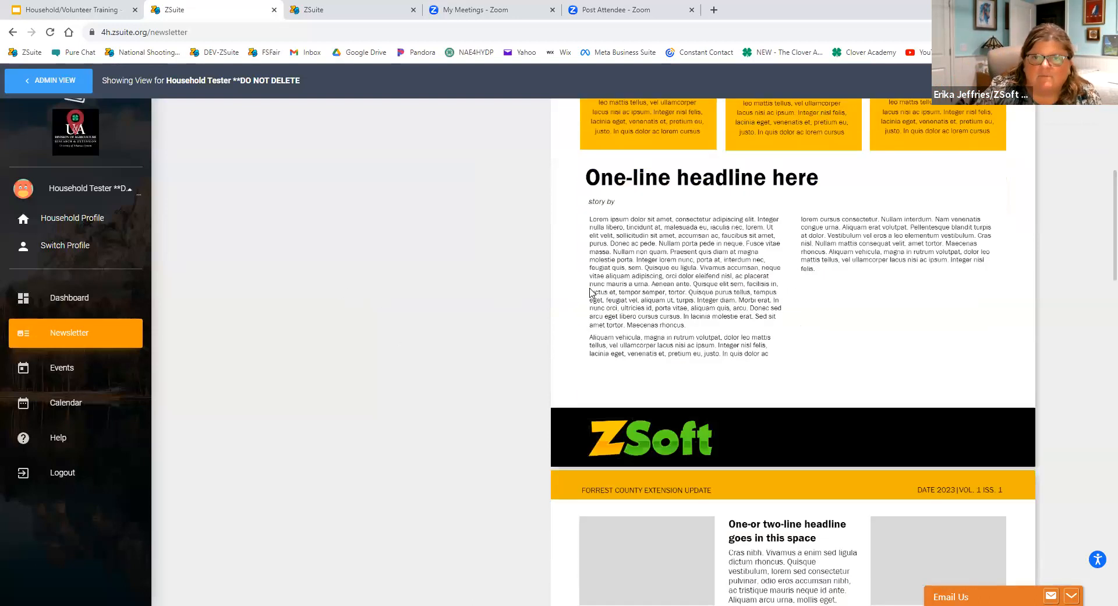
scroll(589, 295, down, 4)
scroll(589, 294, up, 10)
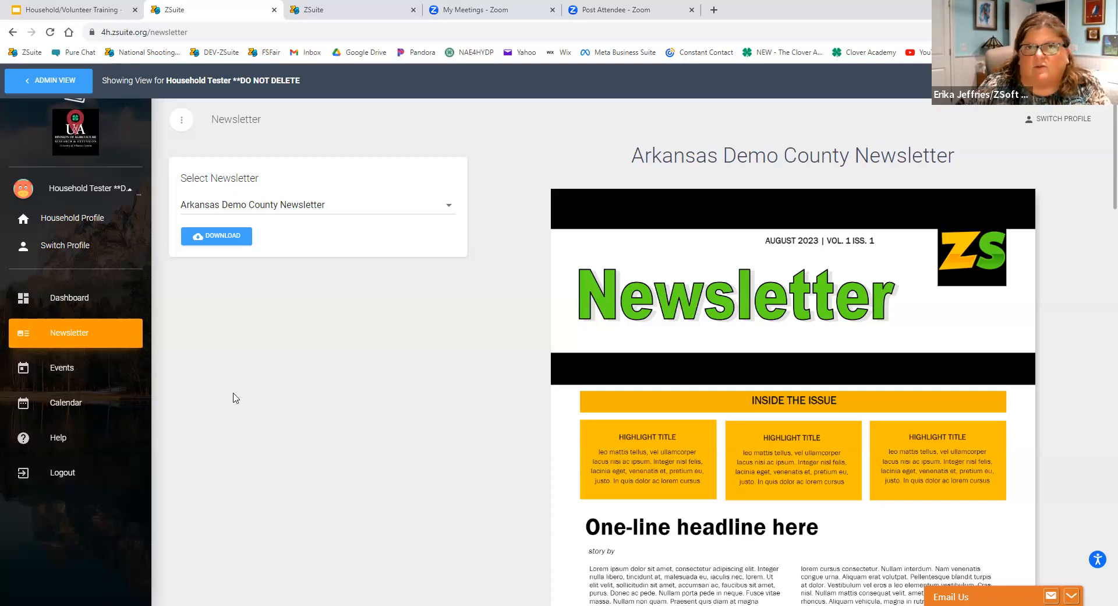
Look through the Video Tips in the user help documentation, and return to ZSuite to view the household profile.
click(61, 438)
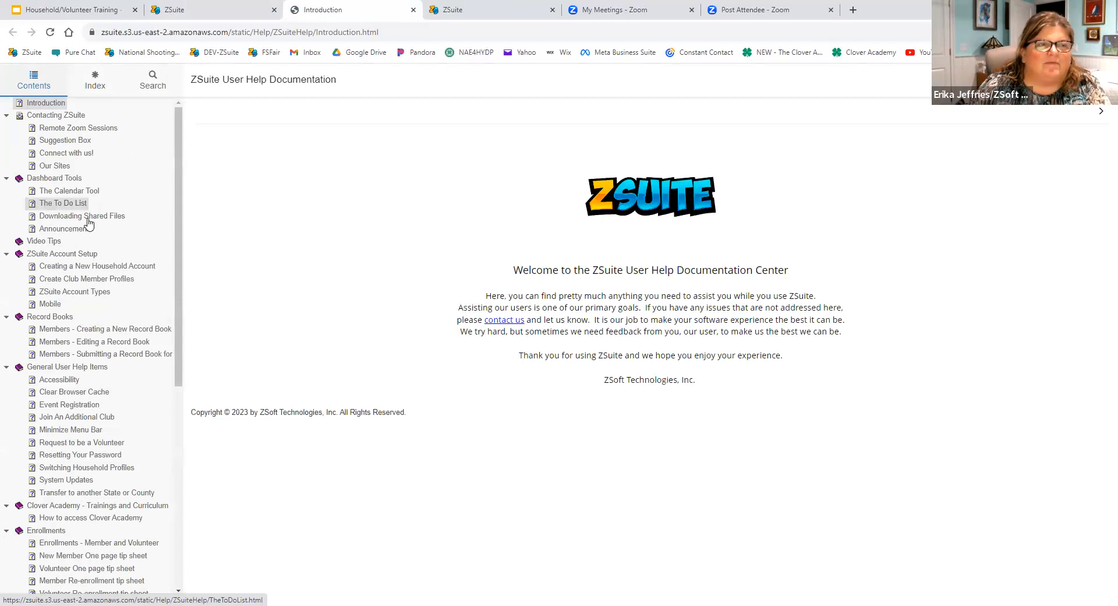
click(45, 241)
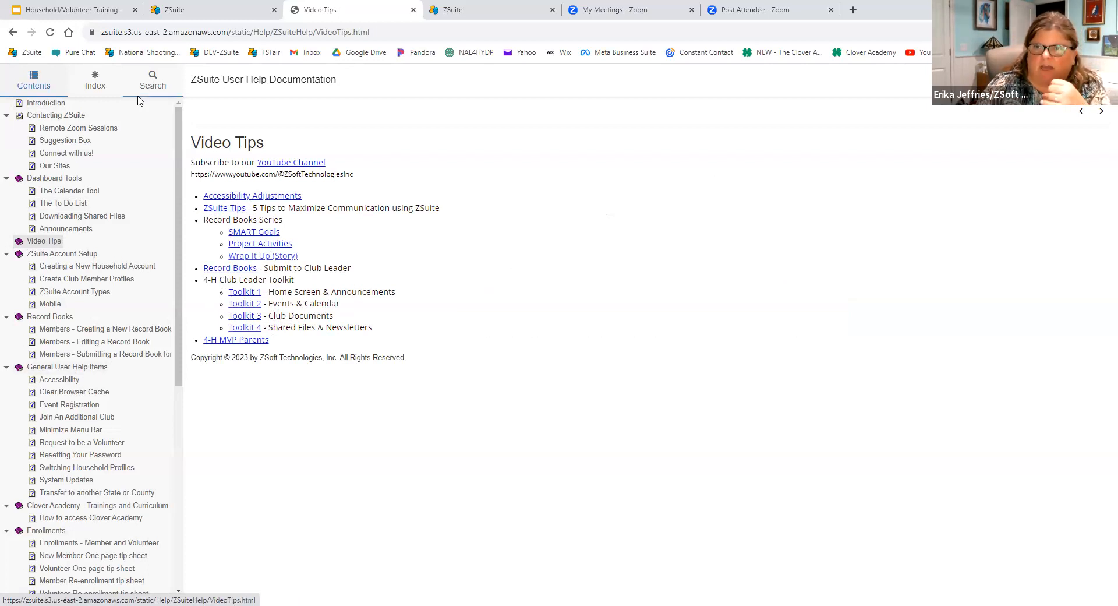
click(165, 8)
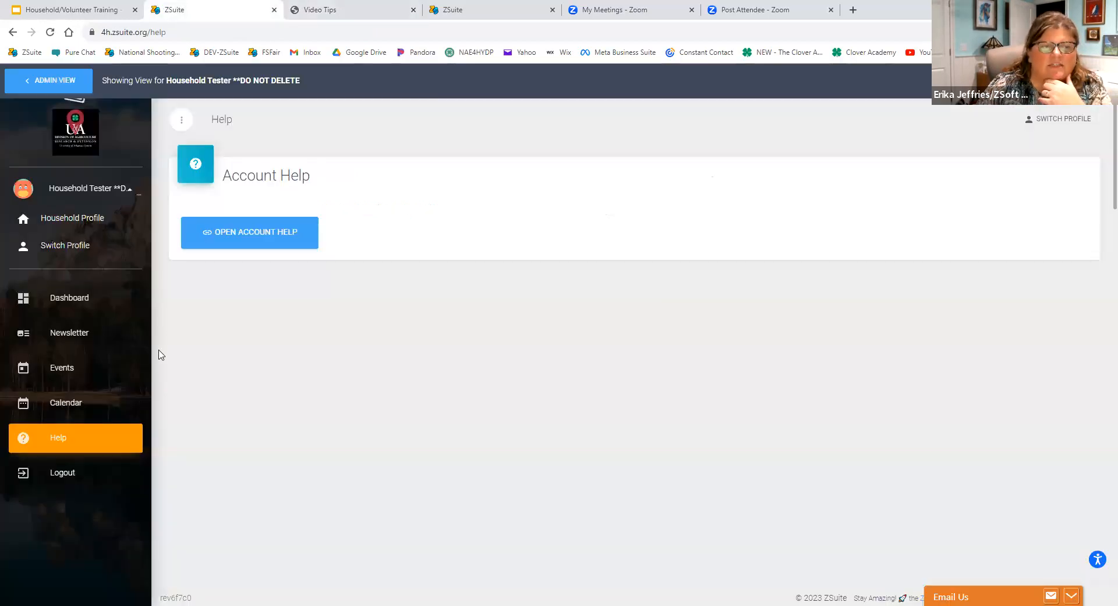
click(76, 218)
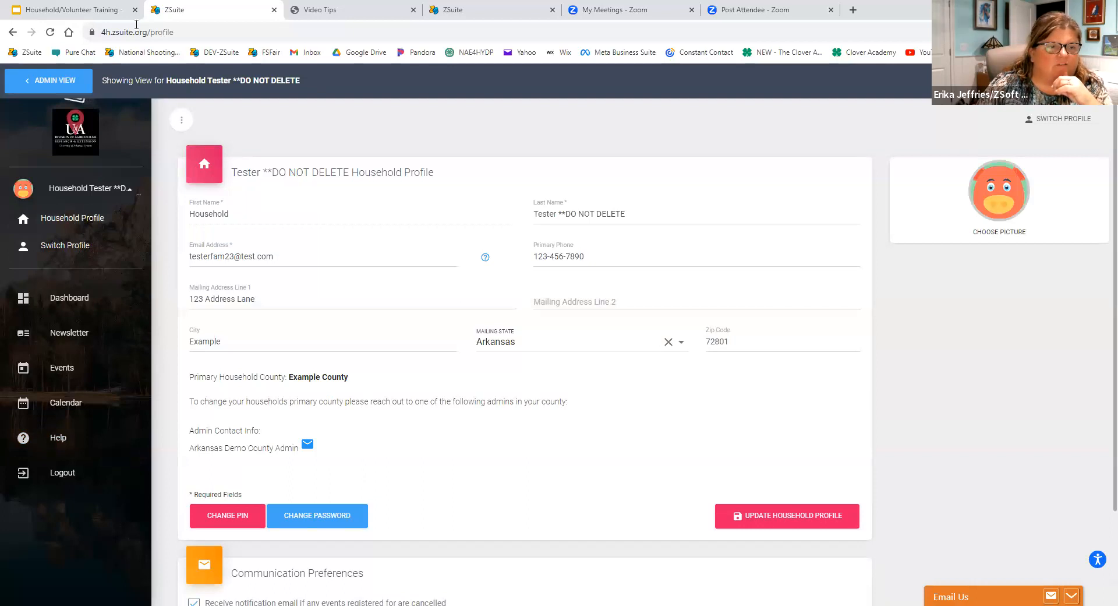
Log out of the current account and sign in with the Arkansas Demo state admin's saved email and password.
click(63, 473)
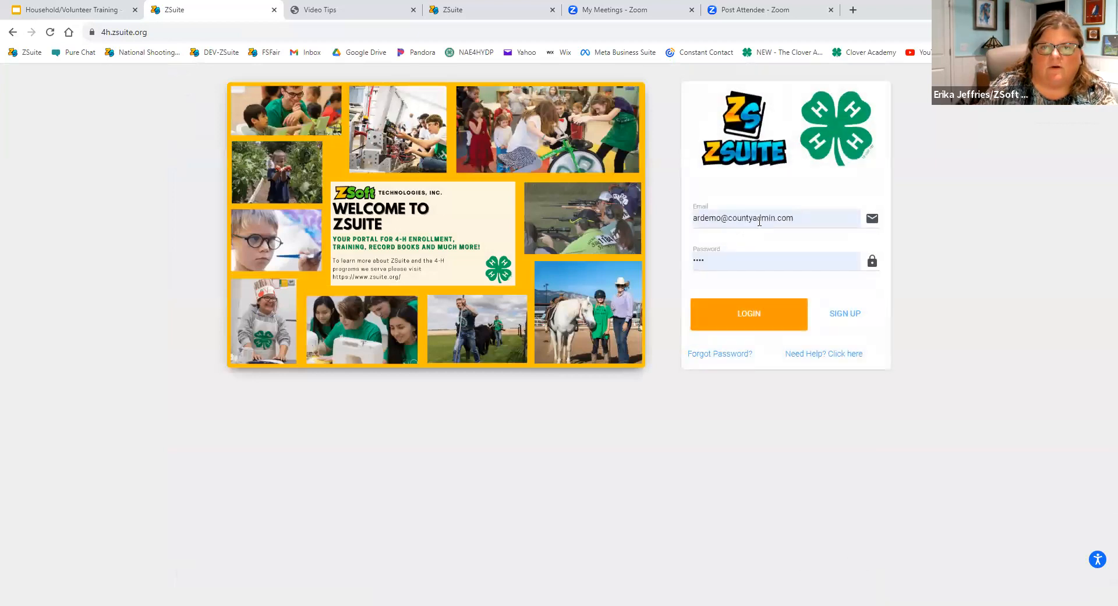
click(760, 222)
drag(795, 221, 728, 222)
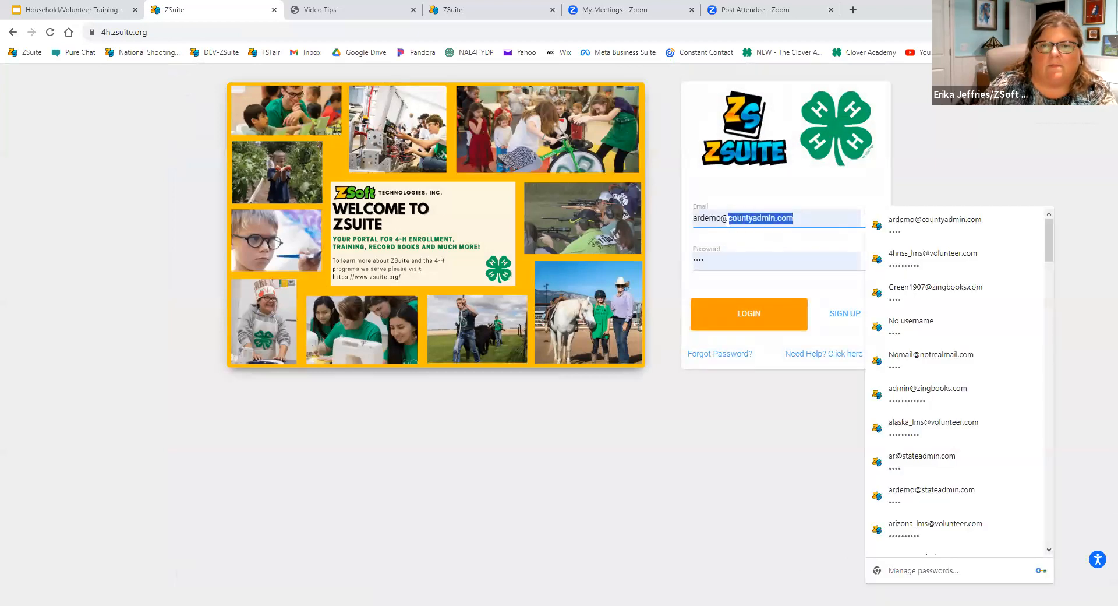
text(state)
click(778, 250)
click(707, 313)
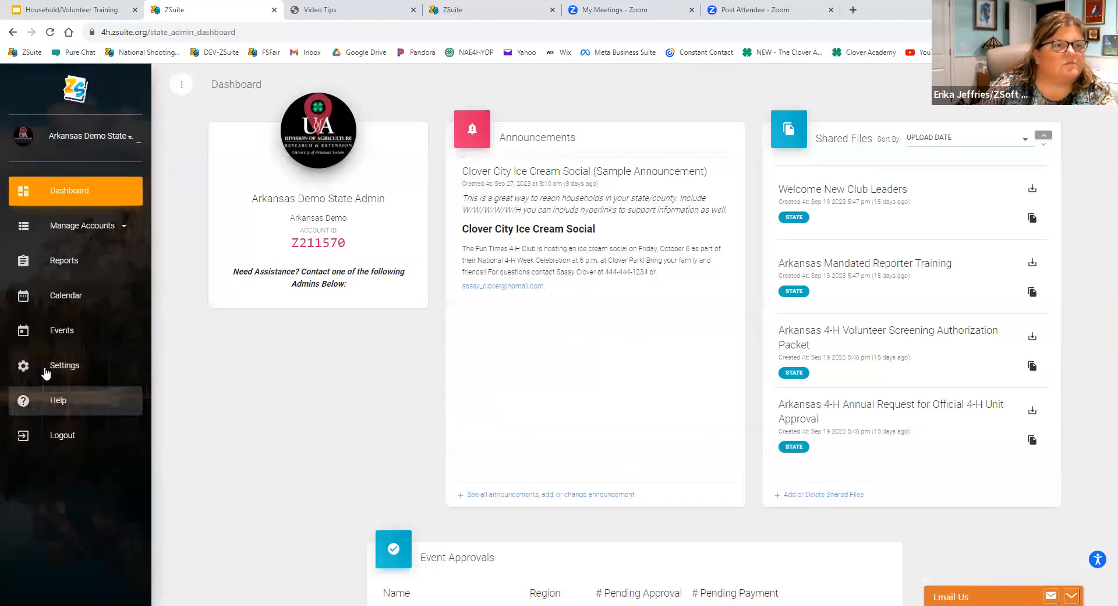
View ZSuite as the Tester **DO NOT DELETE household and choose its primary Household profile.
click(78, 227)
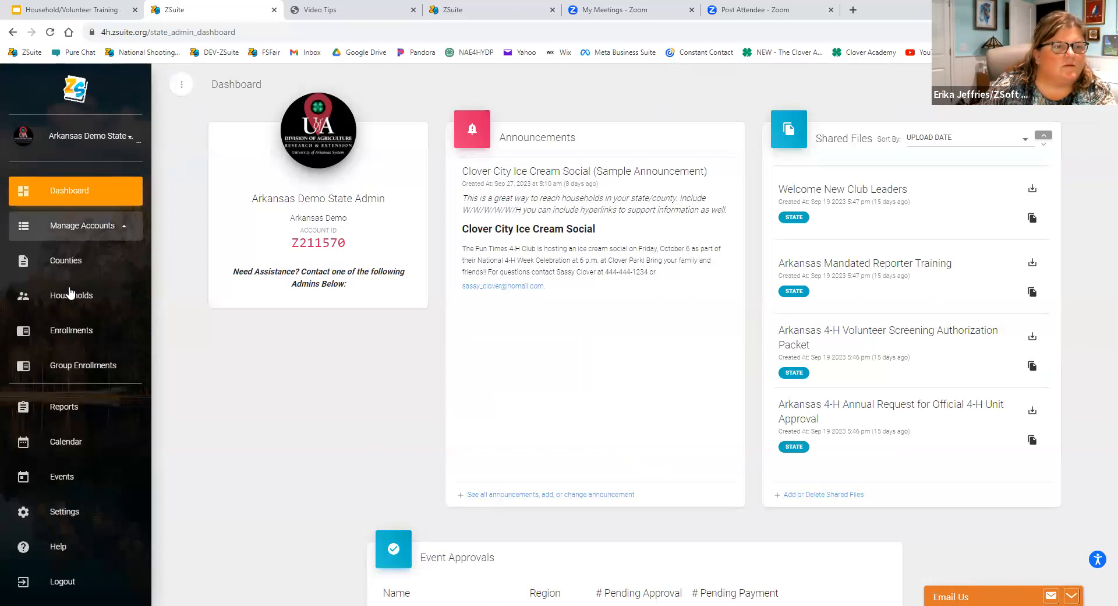
click(65, 476)
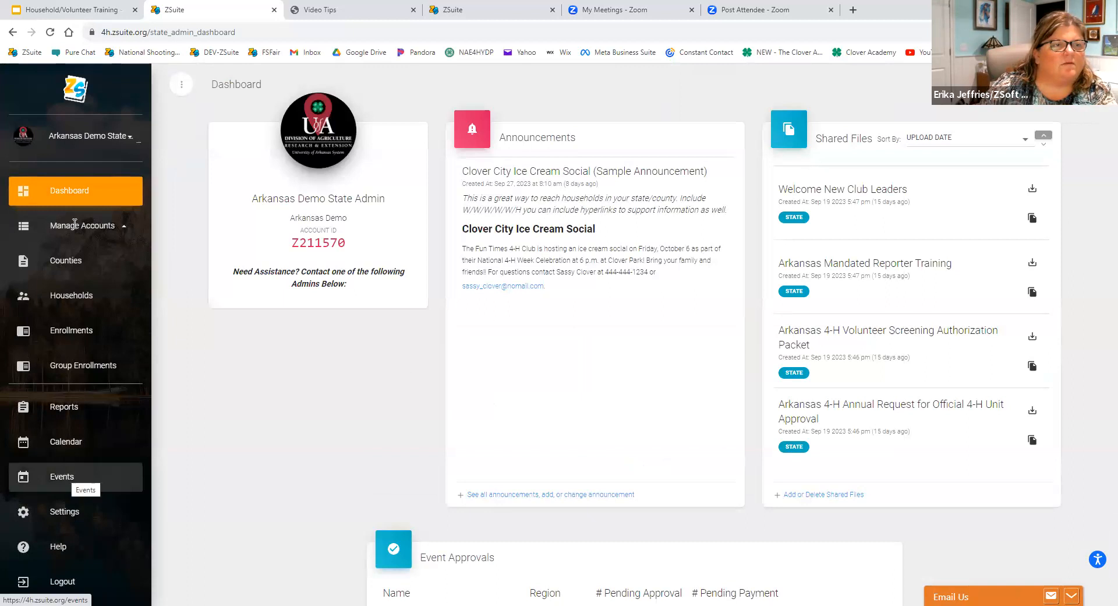
click(53, 296)
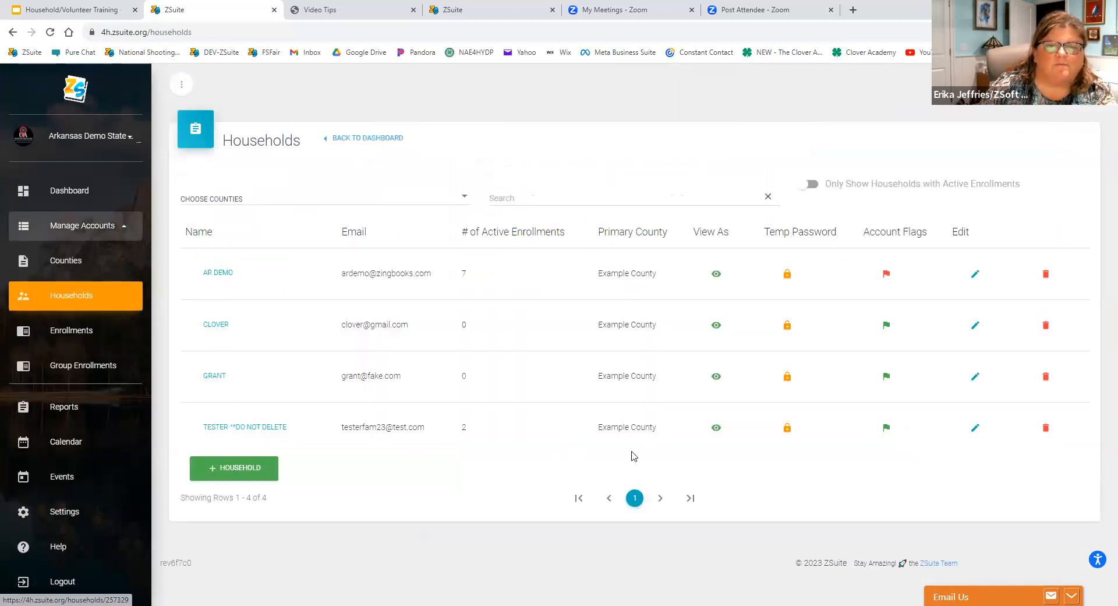
click(719, 430)
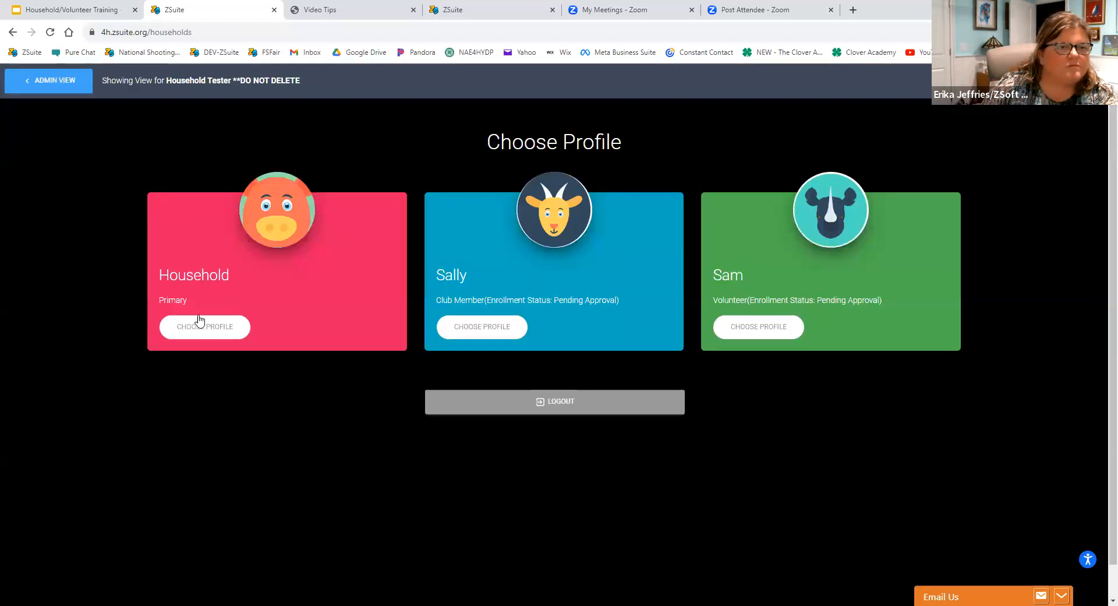
click(197, 325)
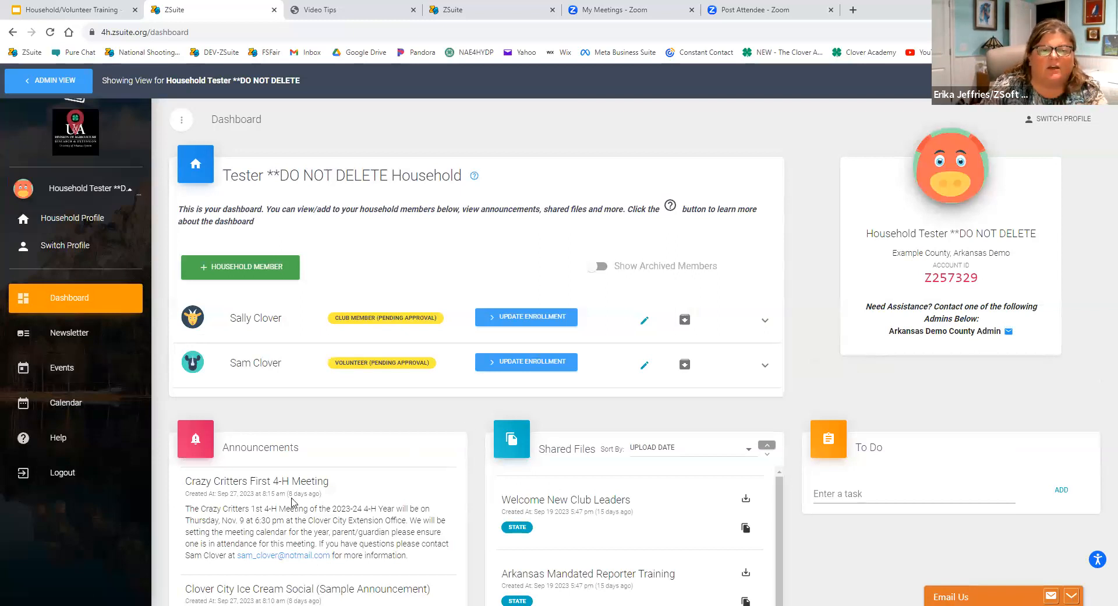
Examine the household's upcoming events on the dashboard and the full details of the Sample 2023 Clover Juding Clinic in the events list.
scroll(285, 499, down, 13)
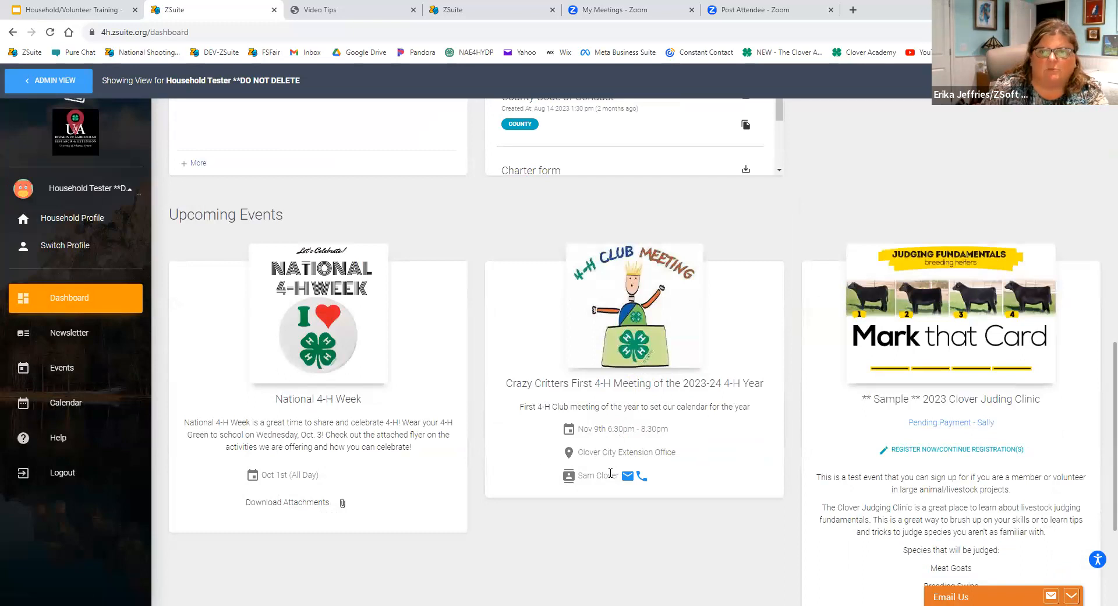
scroll(612, 475, up, 6)
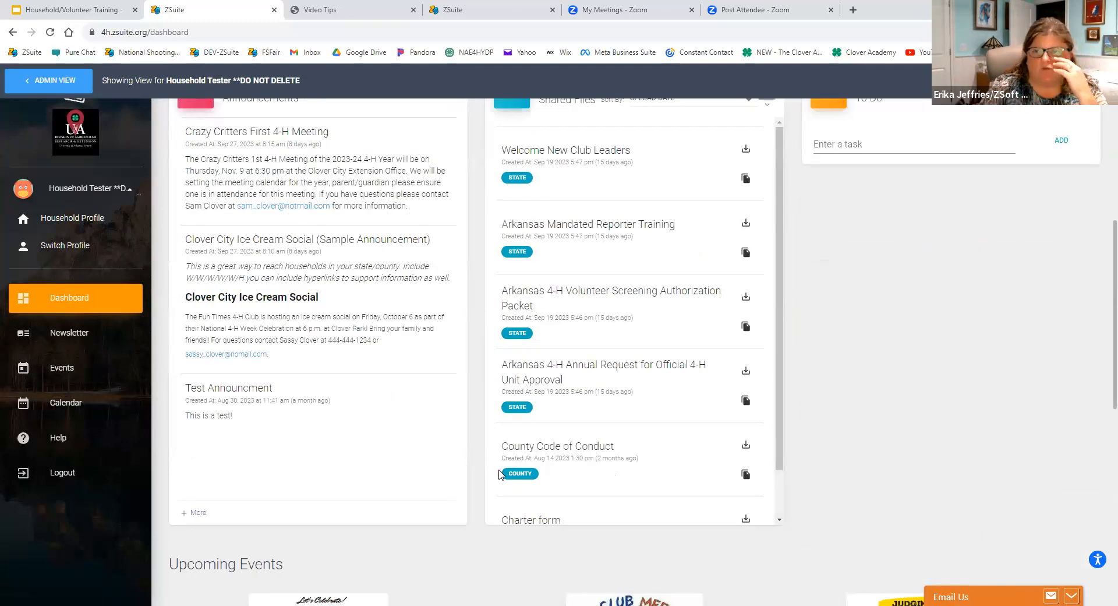
click(65, 367)
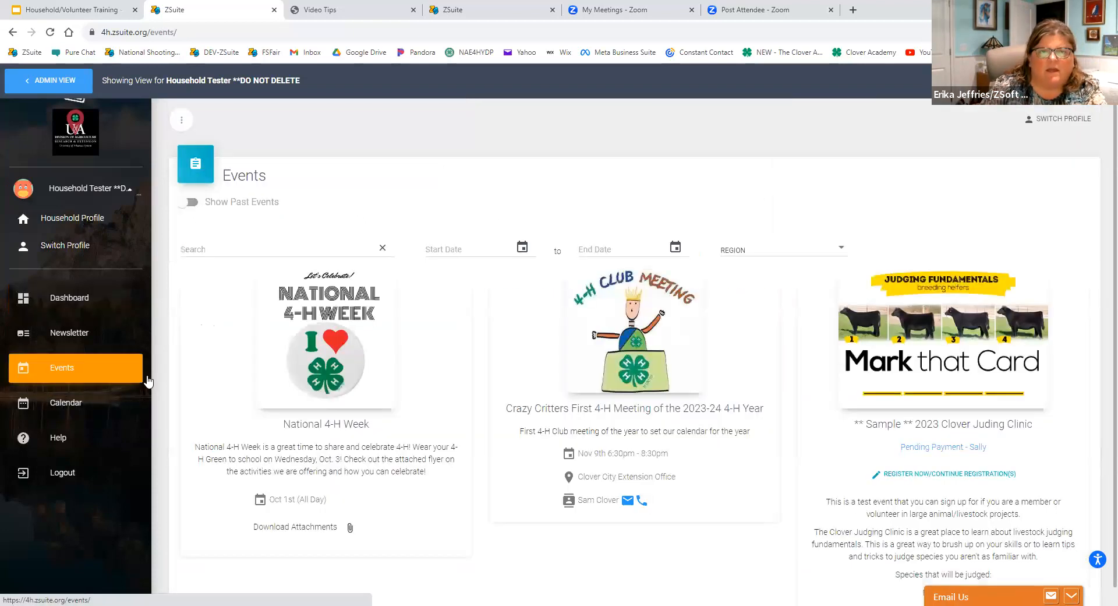
scroll(483, 421, down, 1)
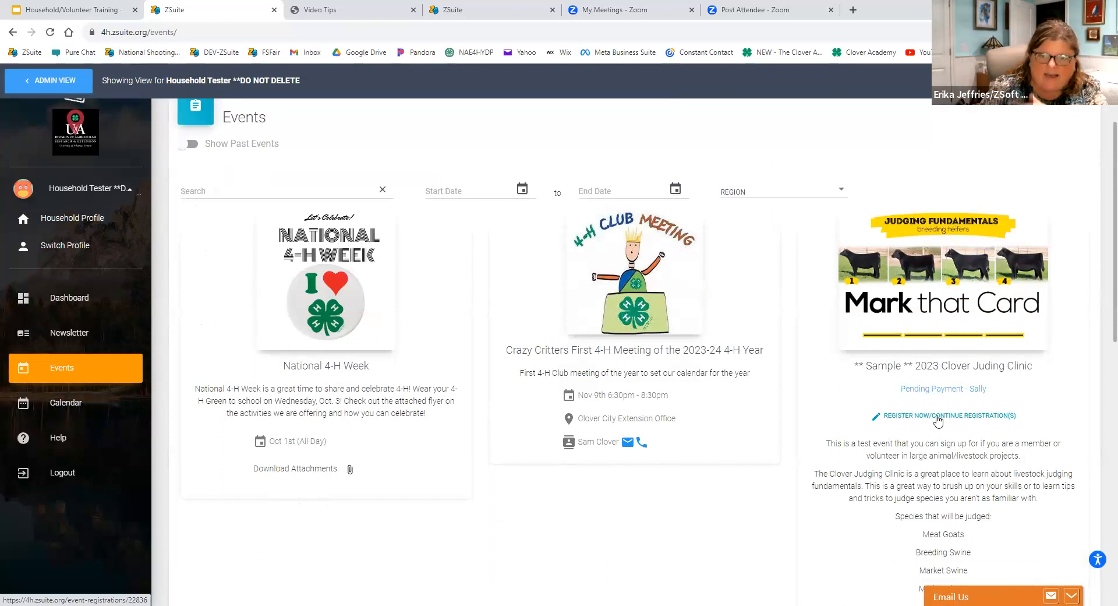
scroll(938, 419, down, 3)
scroll(904, 256, down, 2)
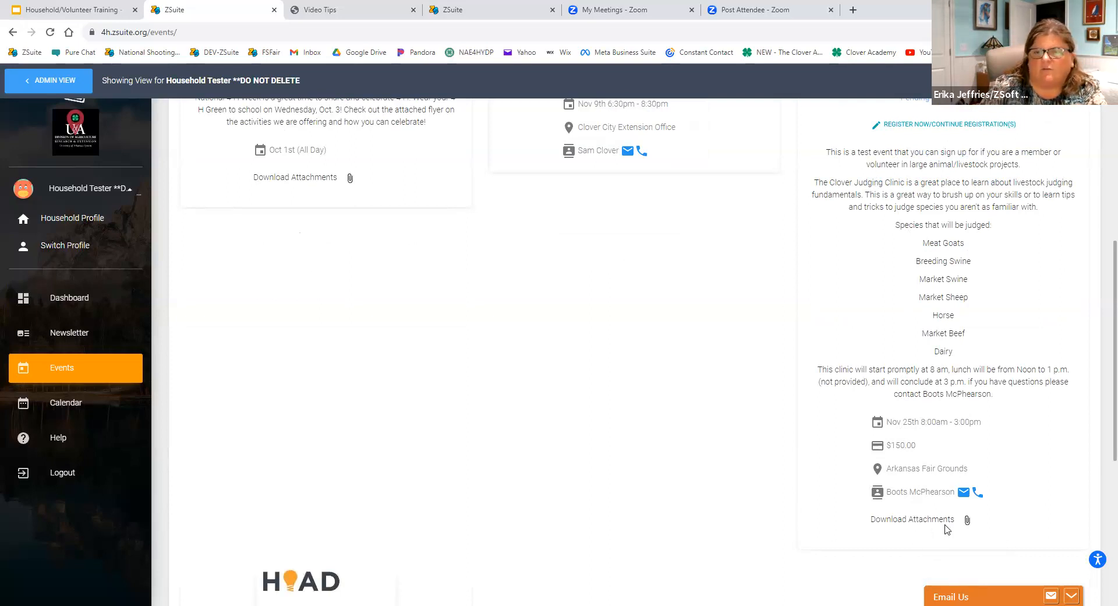
scroll(799, 504, up, 1)
scroll(800, 504, up, 2)
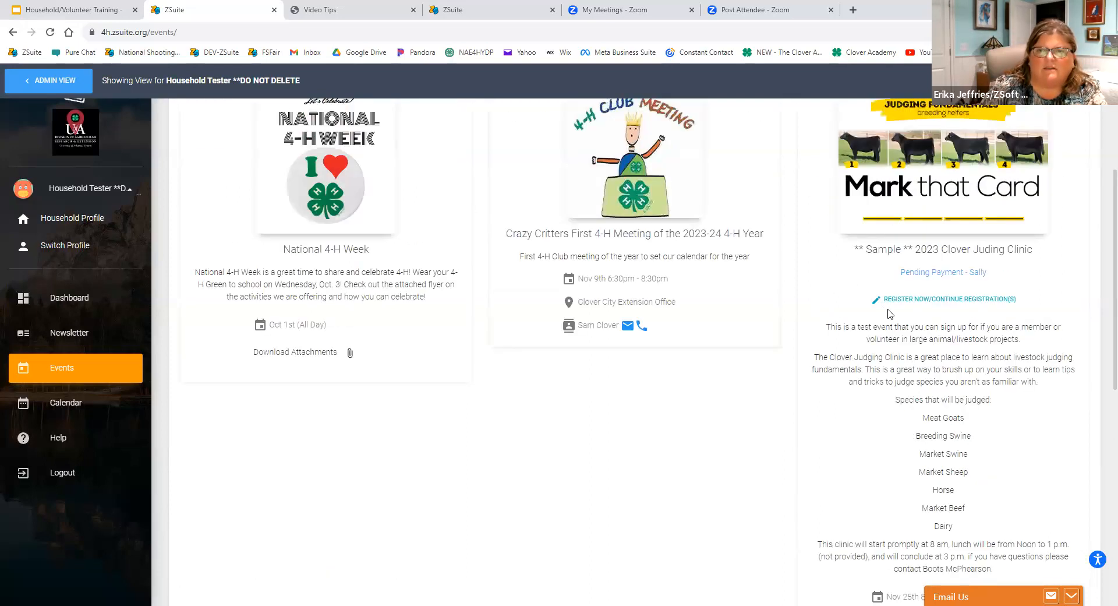
Open the registration for the Sample 2023 Clover Juding Clinic and start registering the household's volunteer.
click(909, 300)
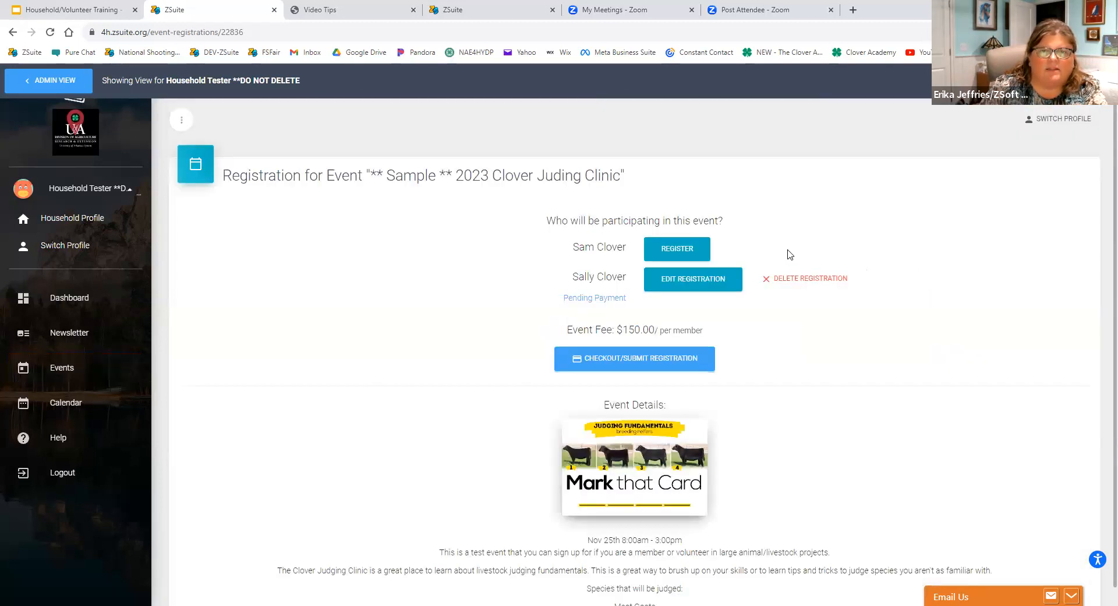
scroll(790, 250, down, 1)
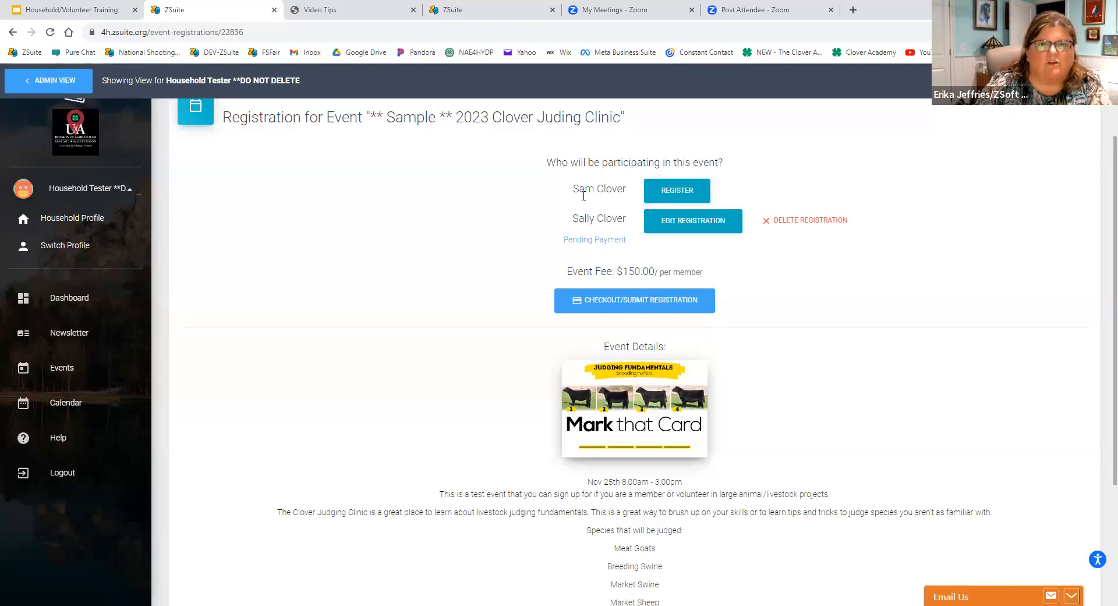
click(671, 197)
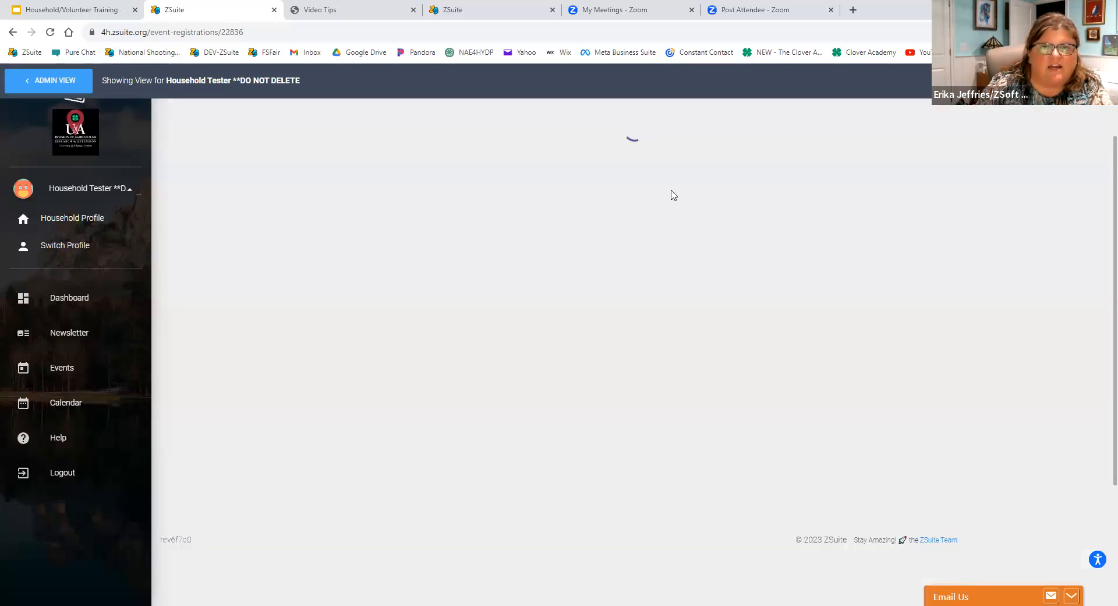